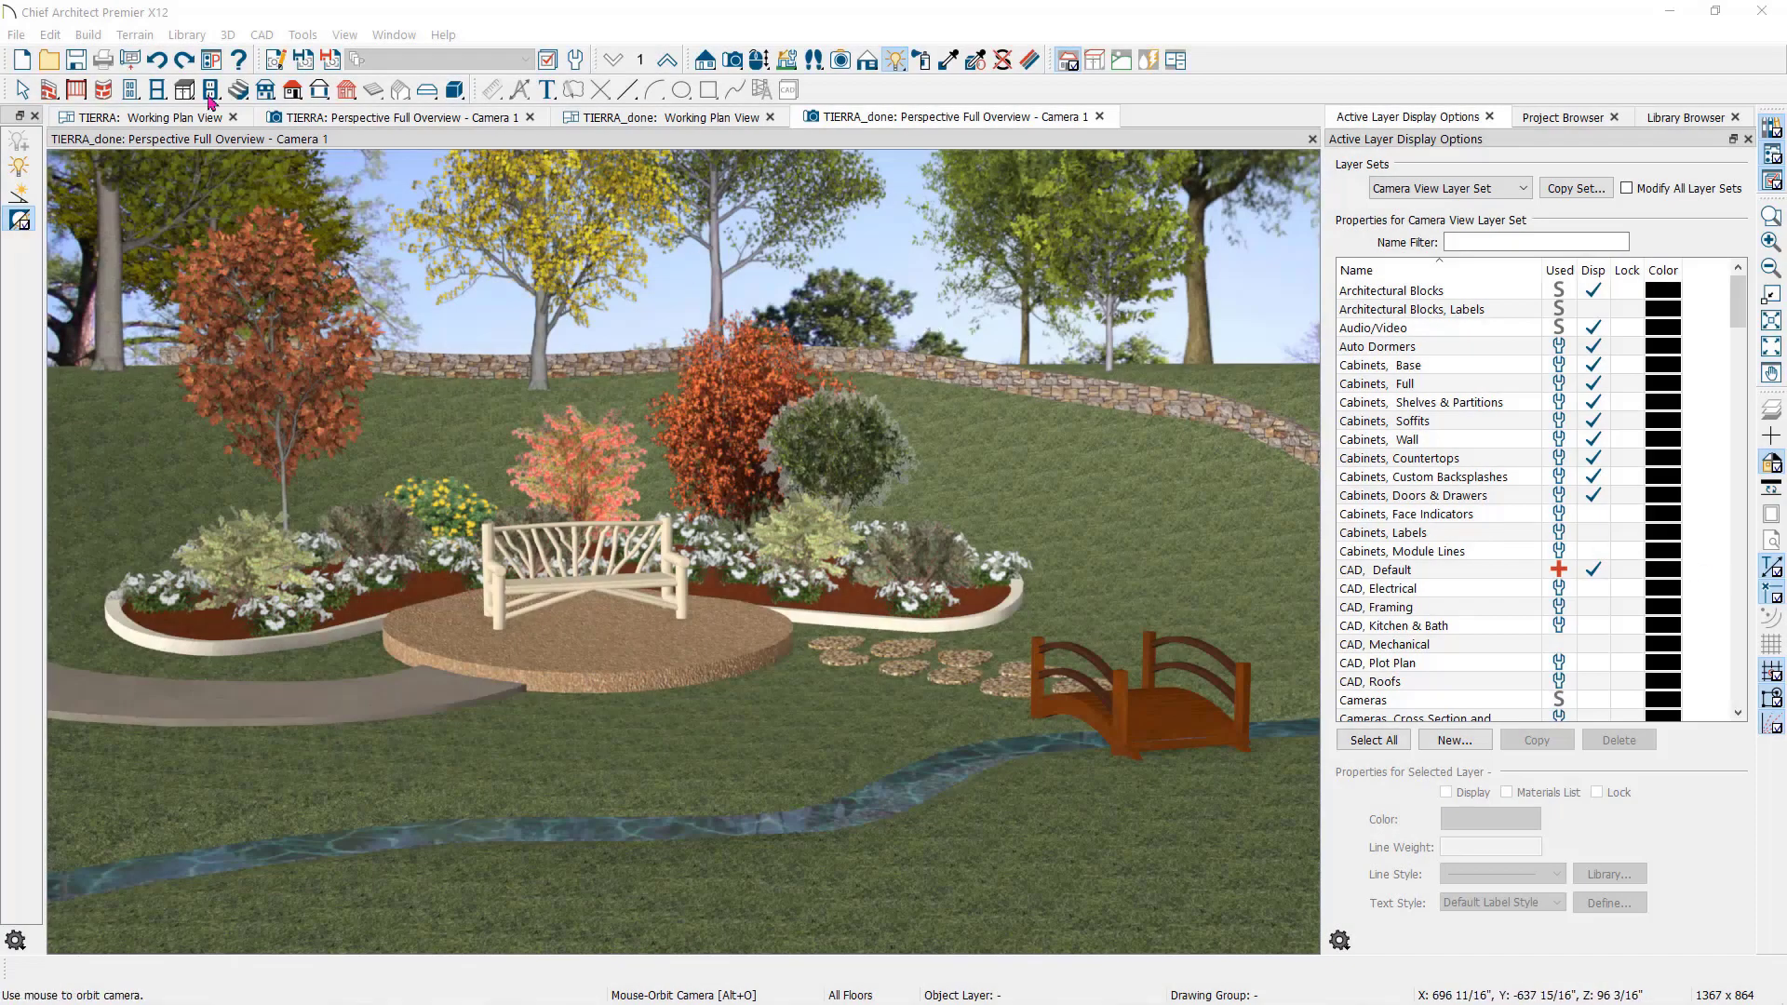
- Open the Terrain menu and browse its Feature, Water Feature, Road, Driveway and Sidewalk submenus
left_click(135, 34)
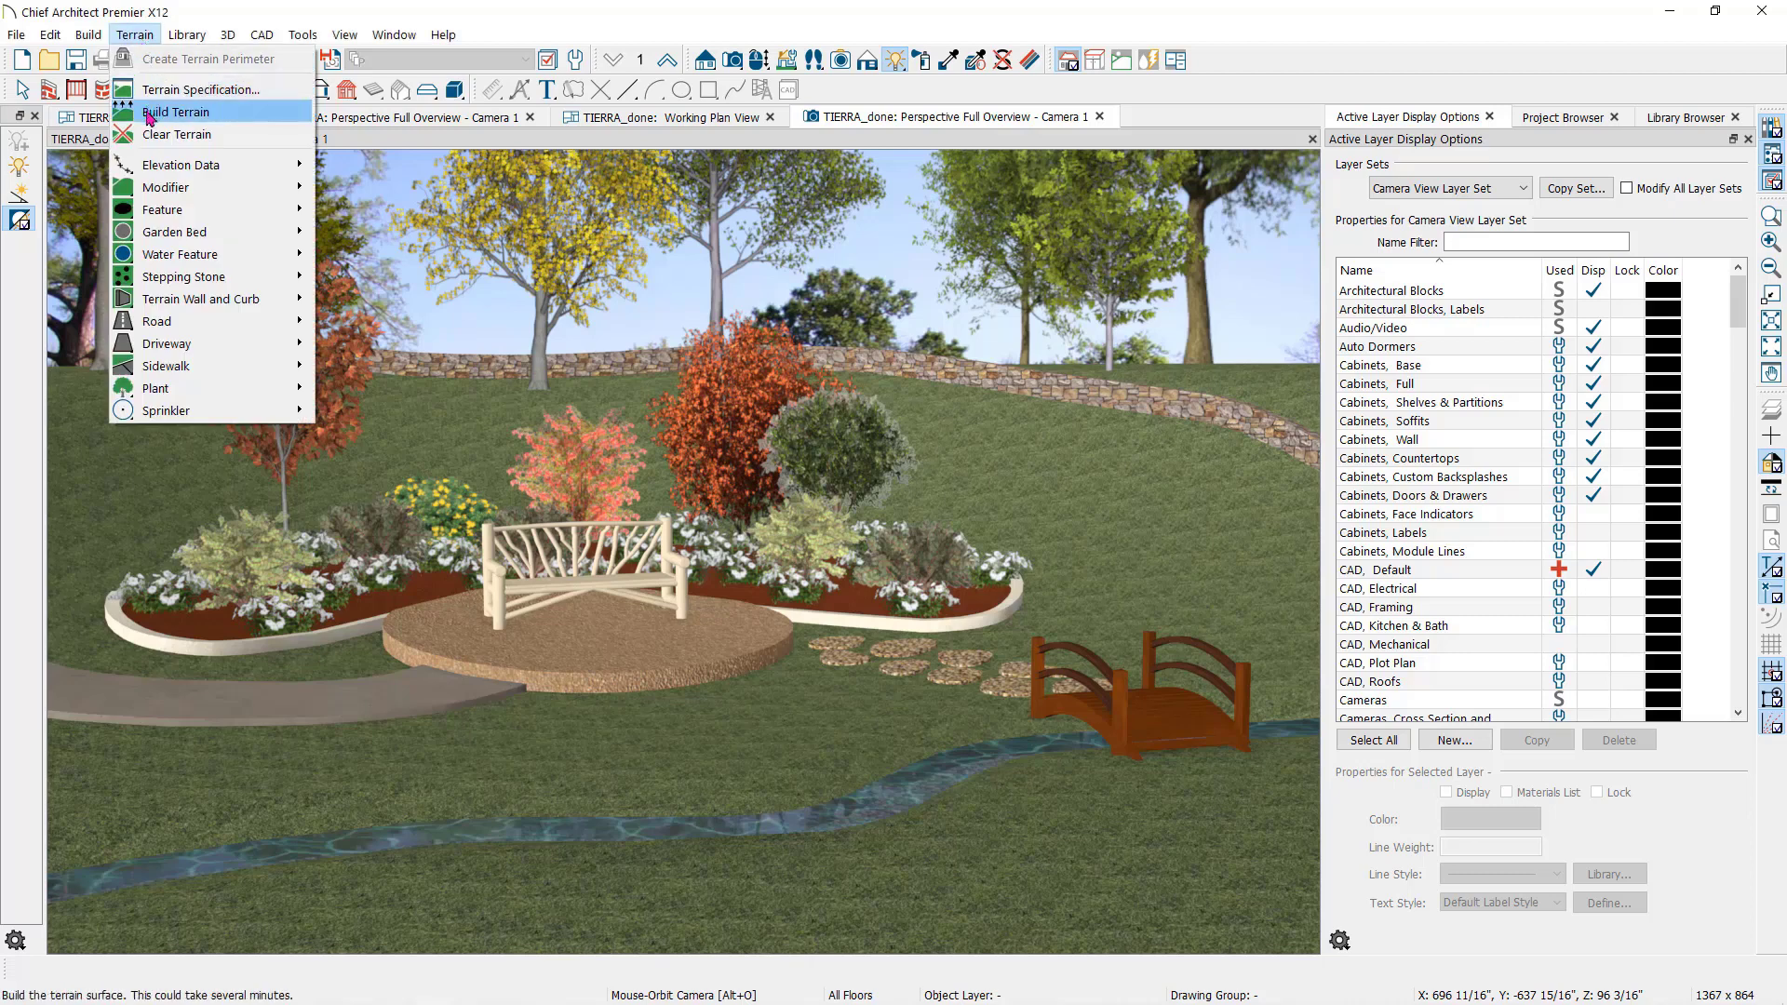
mouse_move(164, 222)
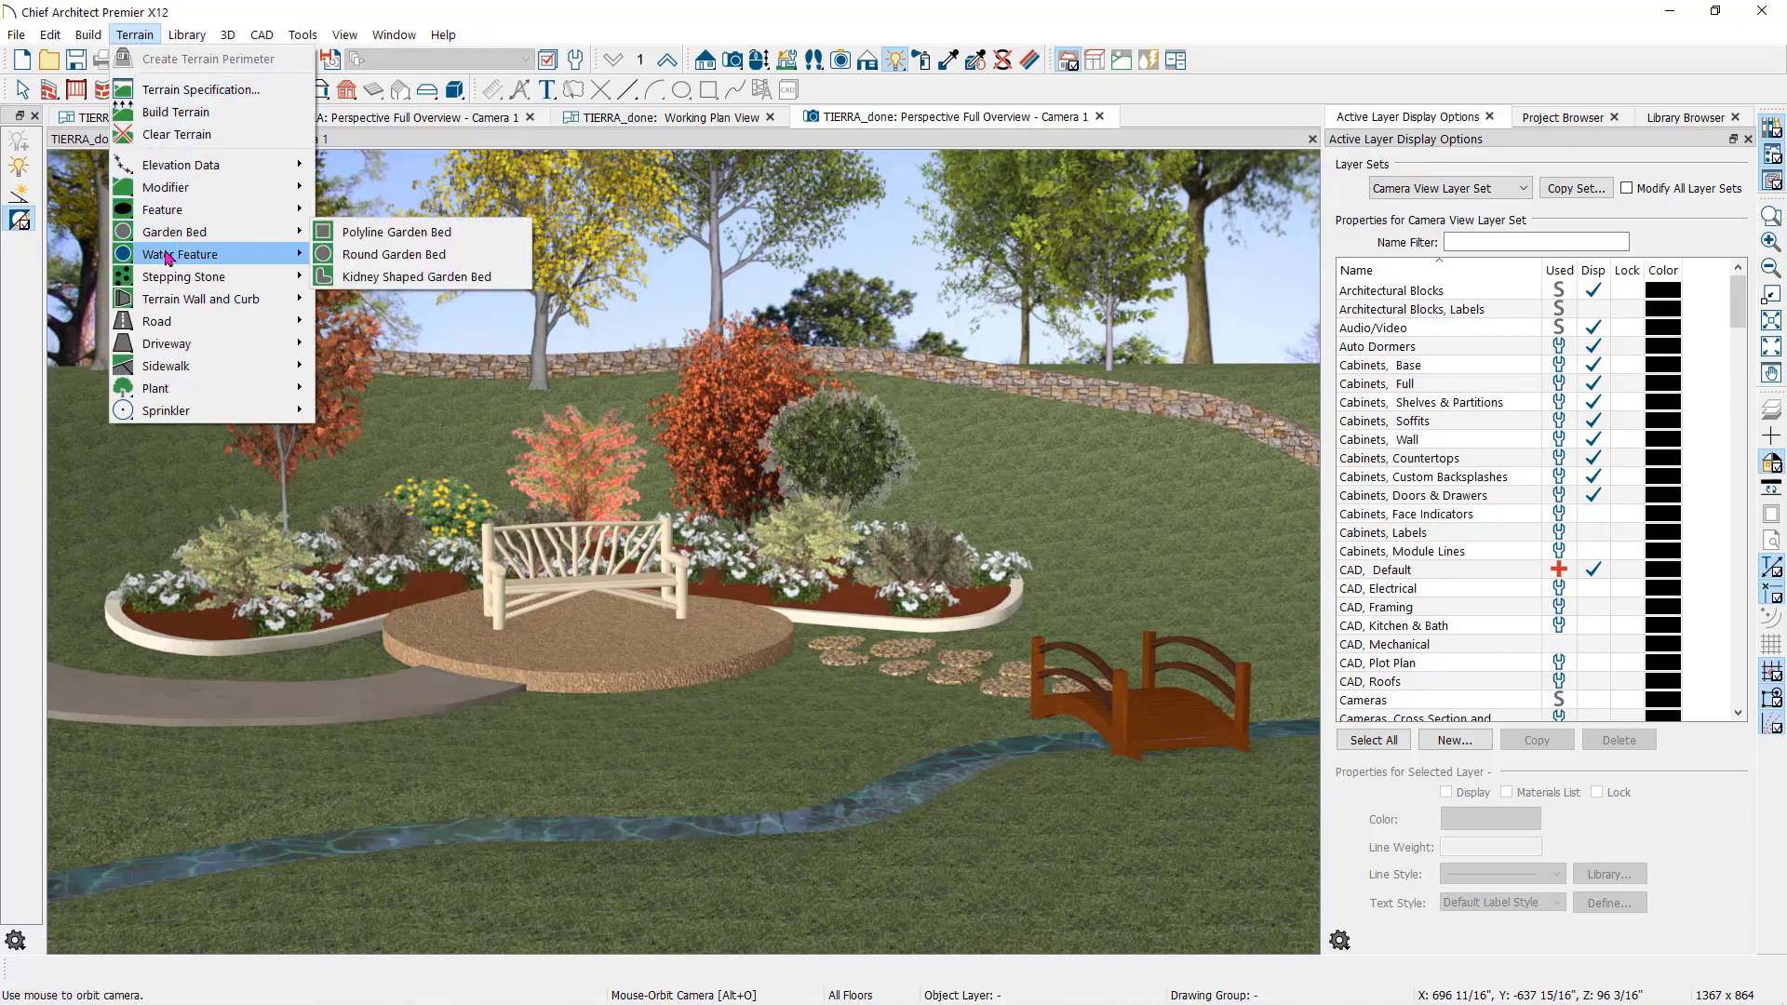
mouse_move(167, 259)
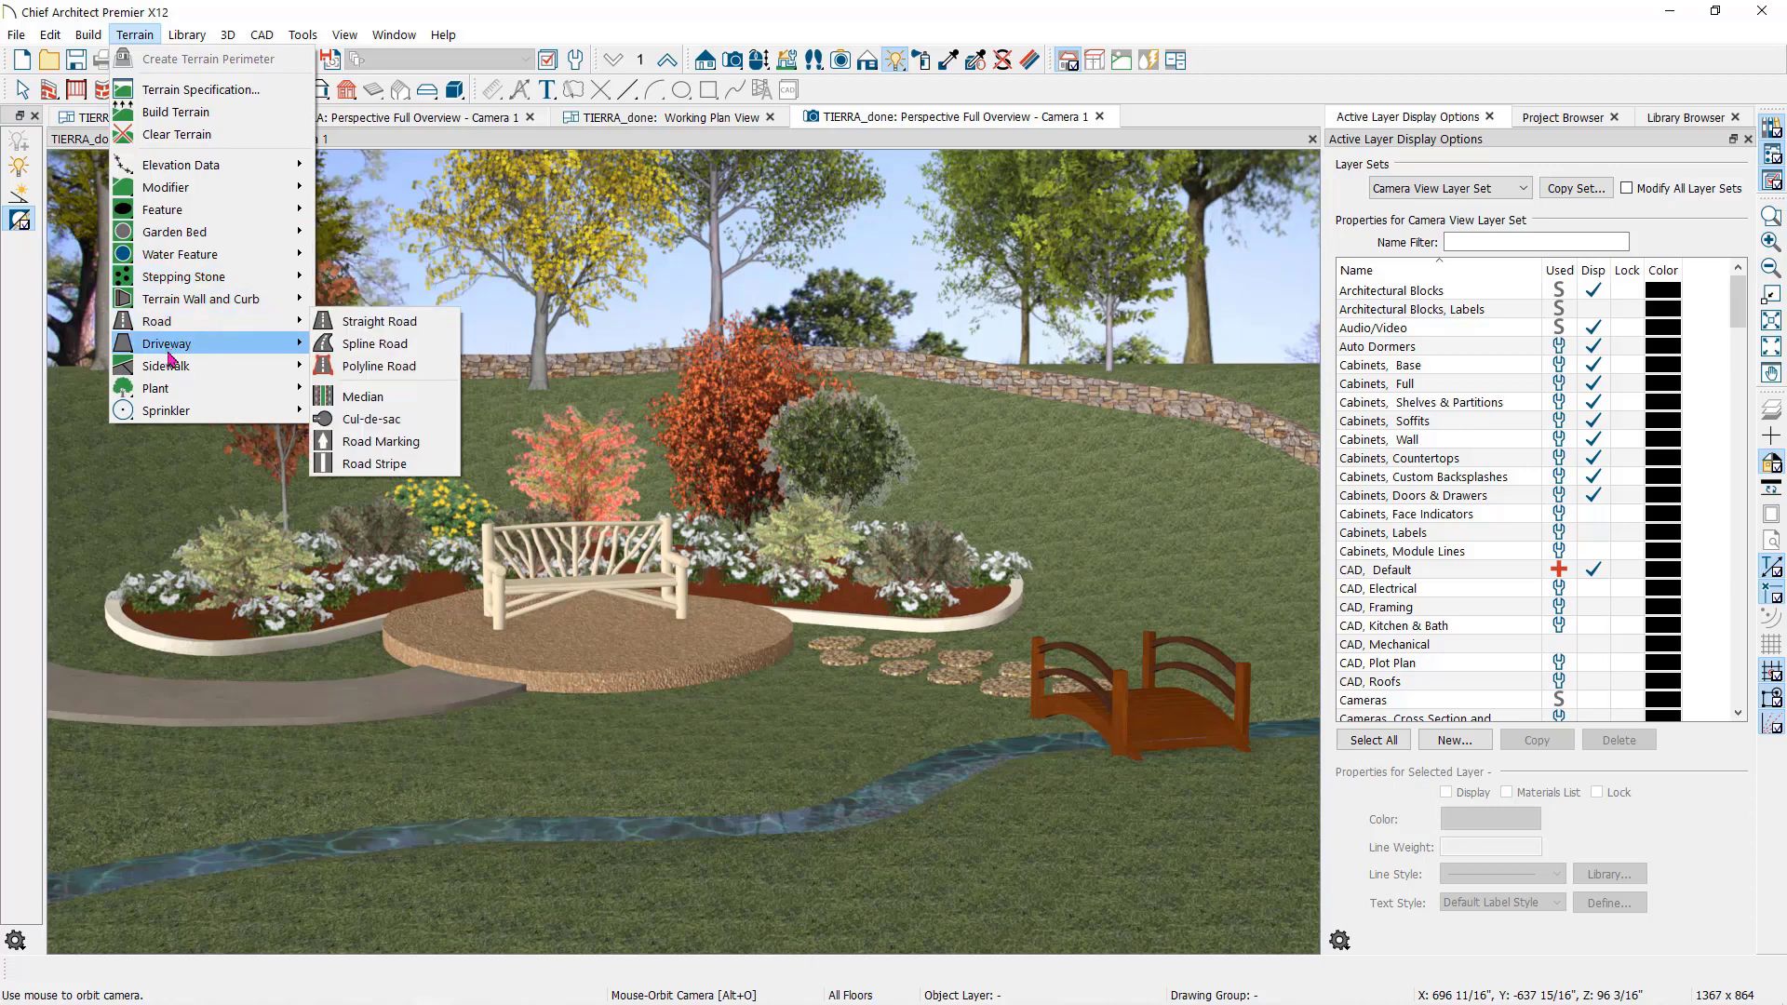
mouse_move(170, 372)
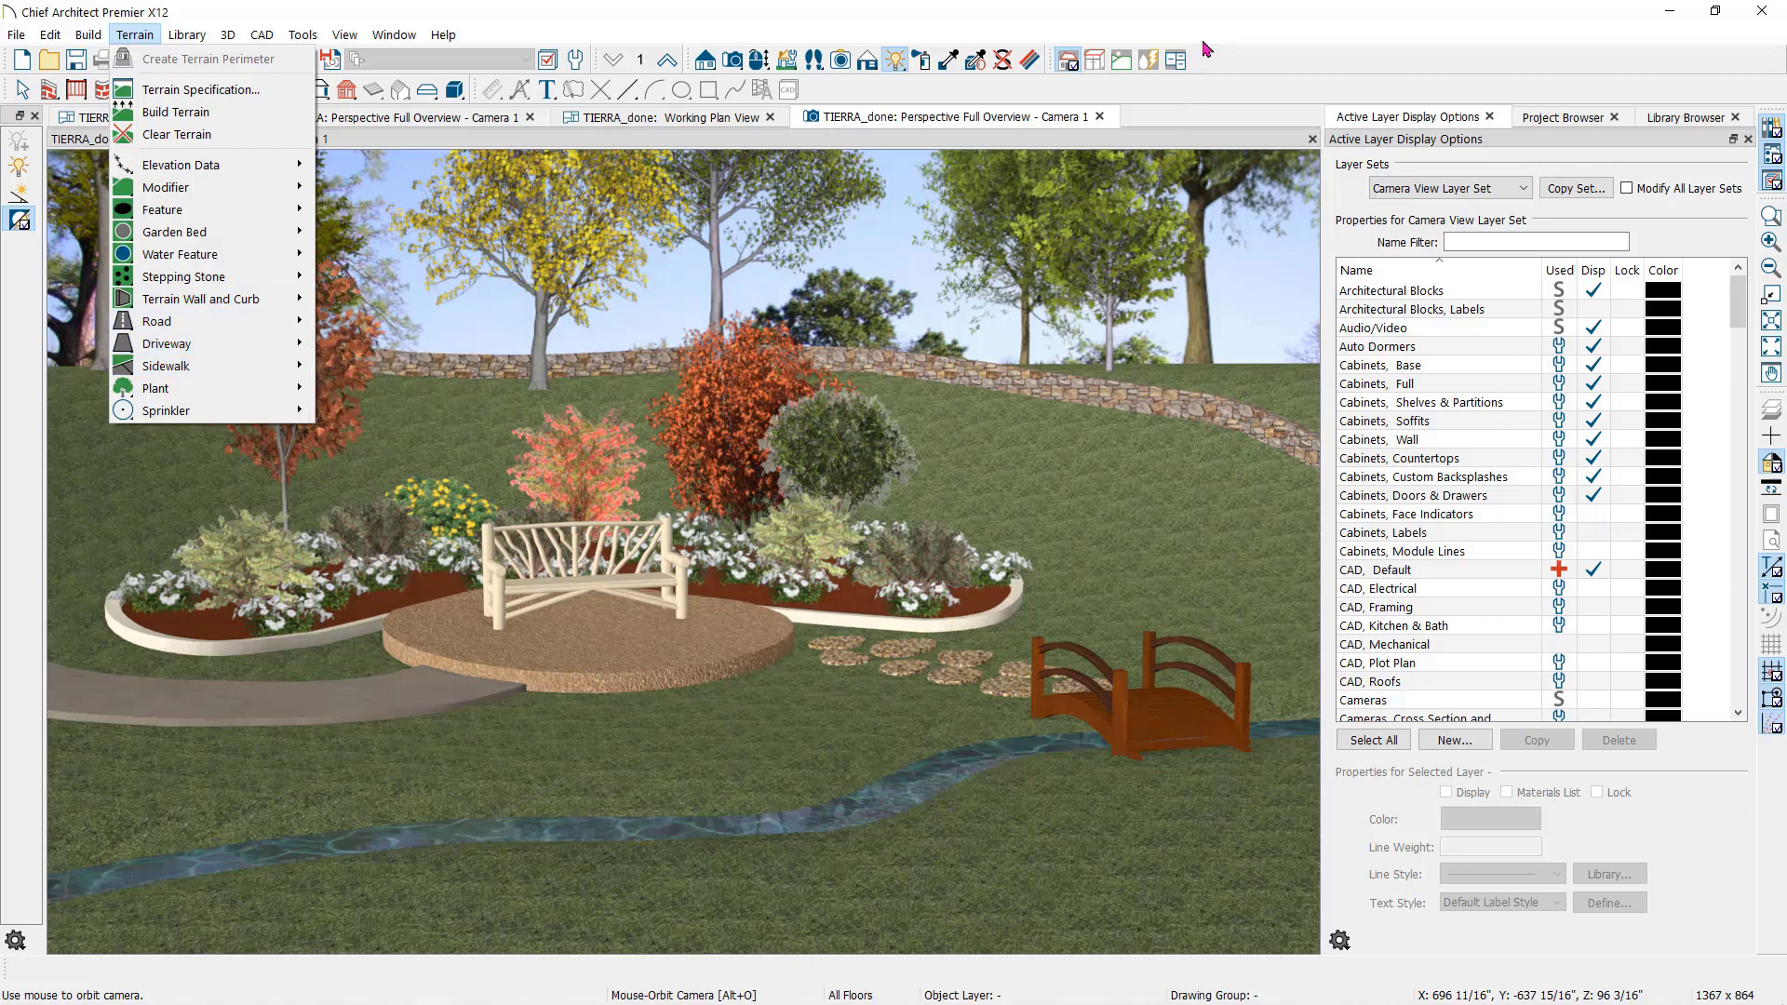
- Close the Terrain menu and switch to the terrain toolbar, showing the bare TIERRA slope
left_click(1215, 62)
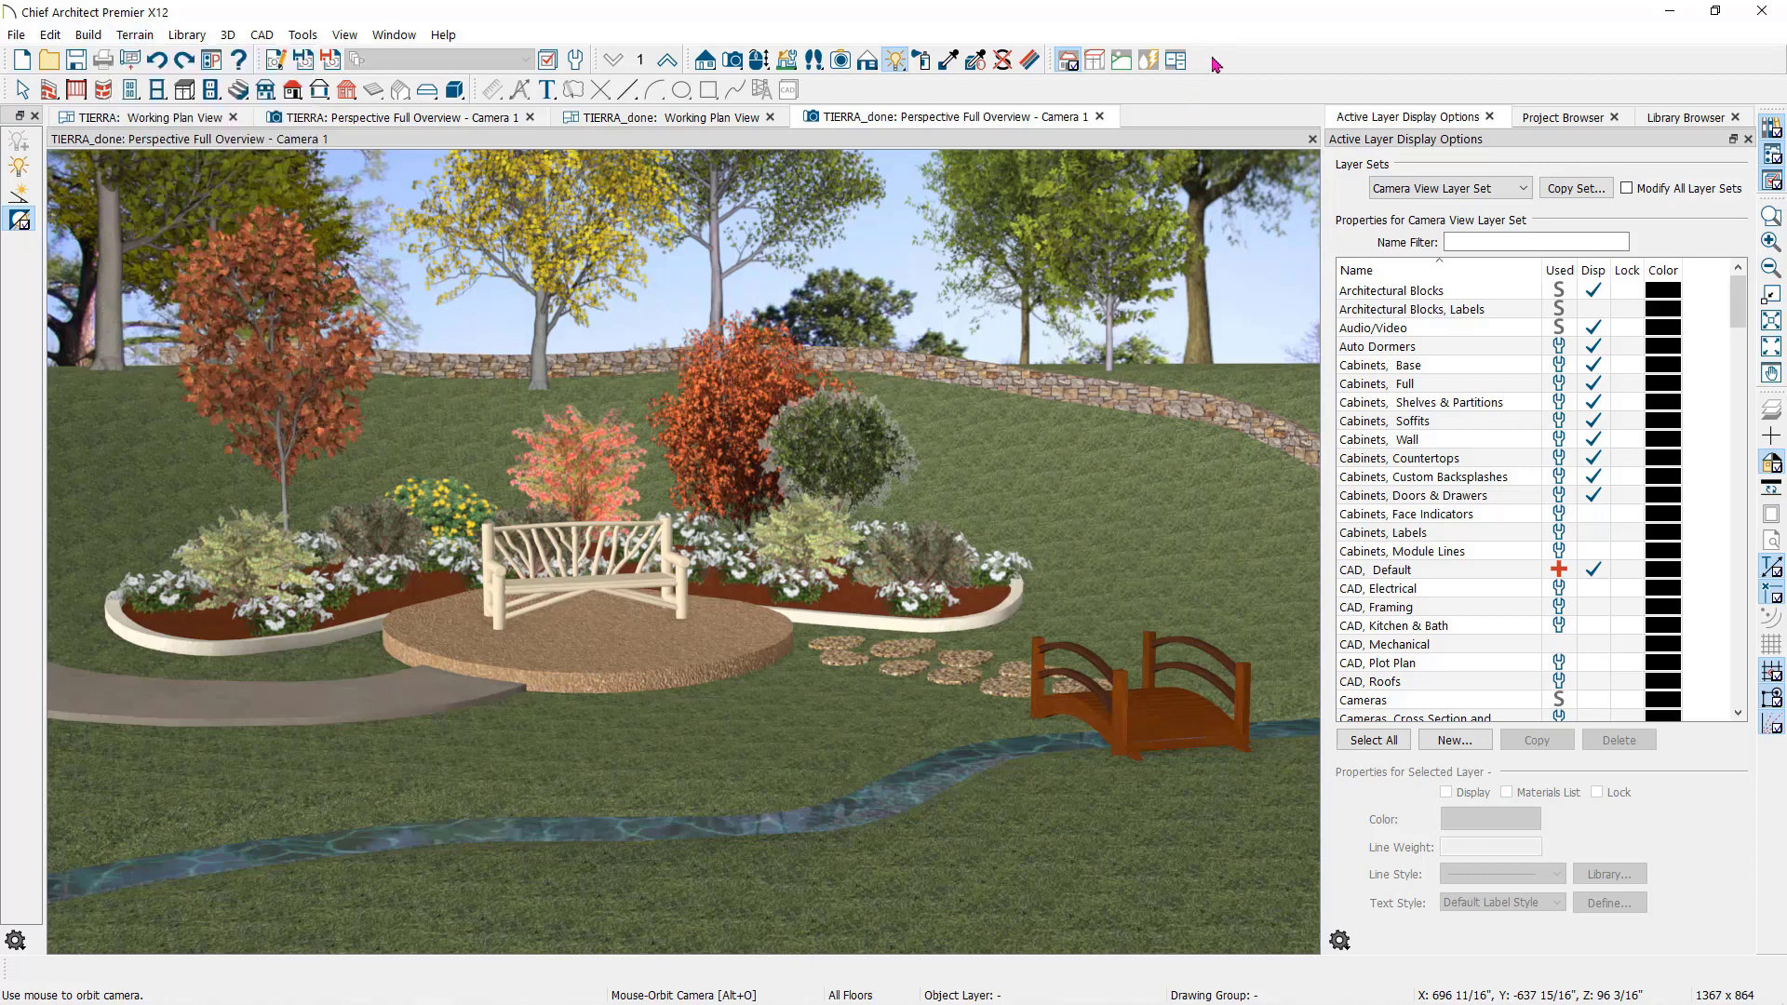
left_click(1122, 62)
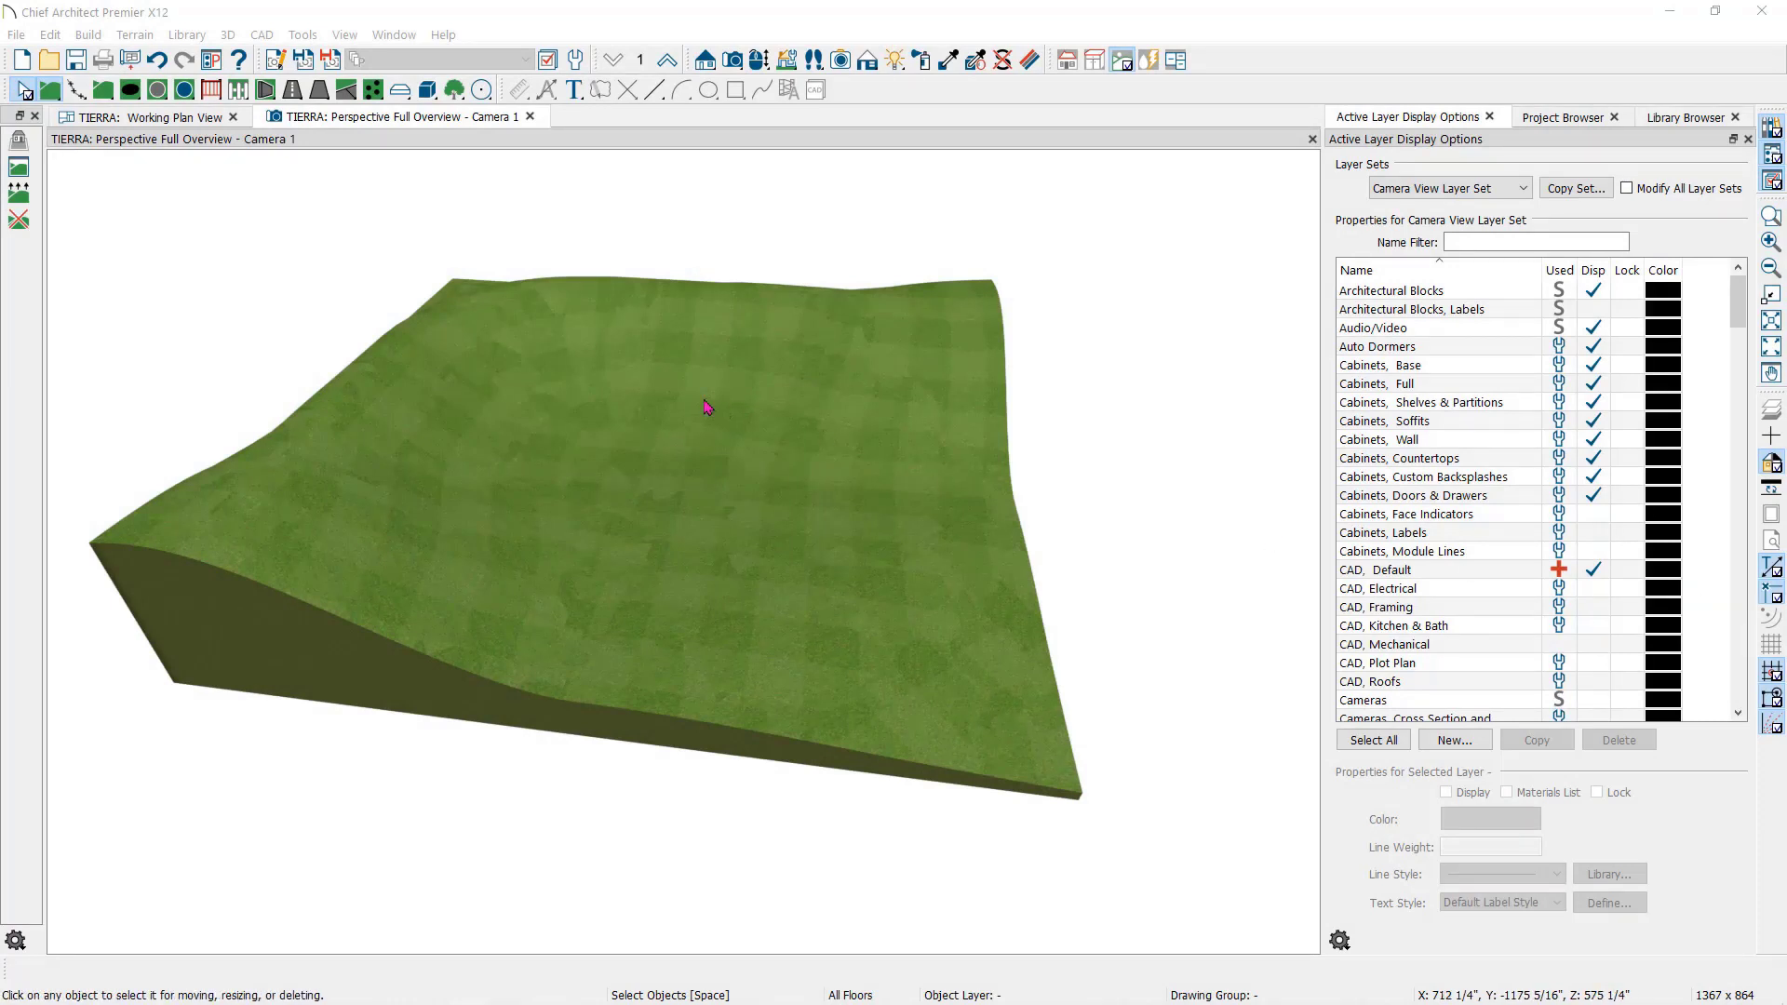
- Draw a rectangular concrete terrain feature across the slope and orbit to inspect it
left_click(128, 91)
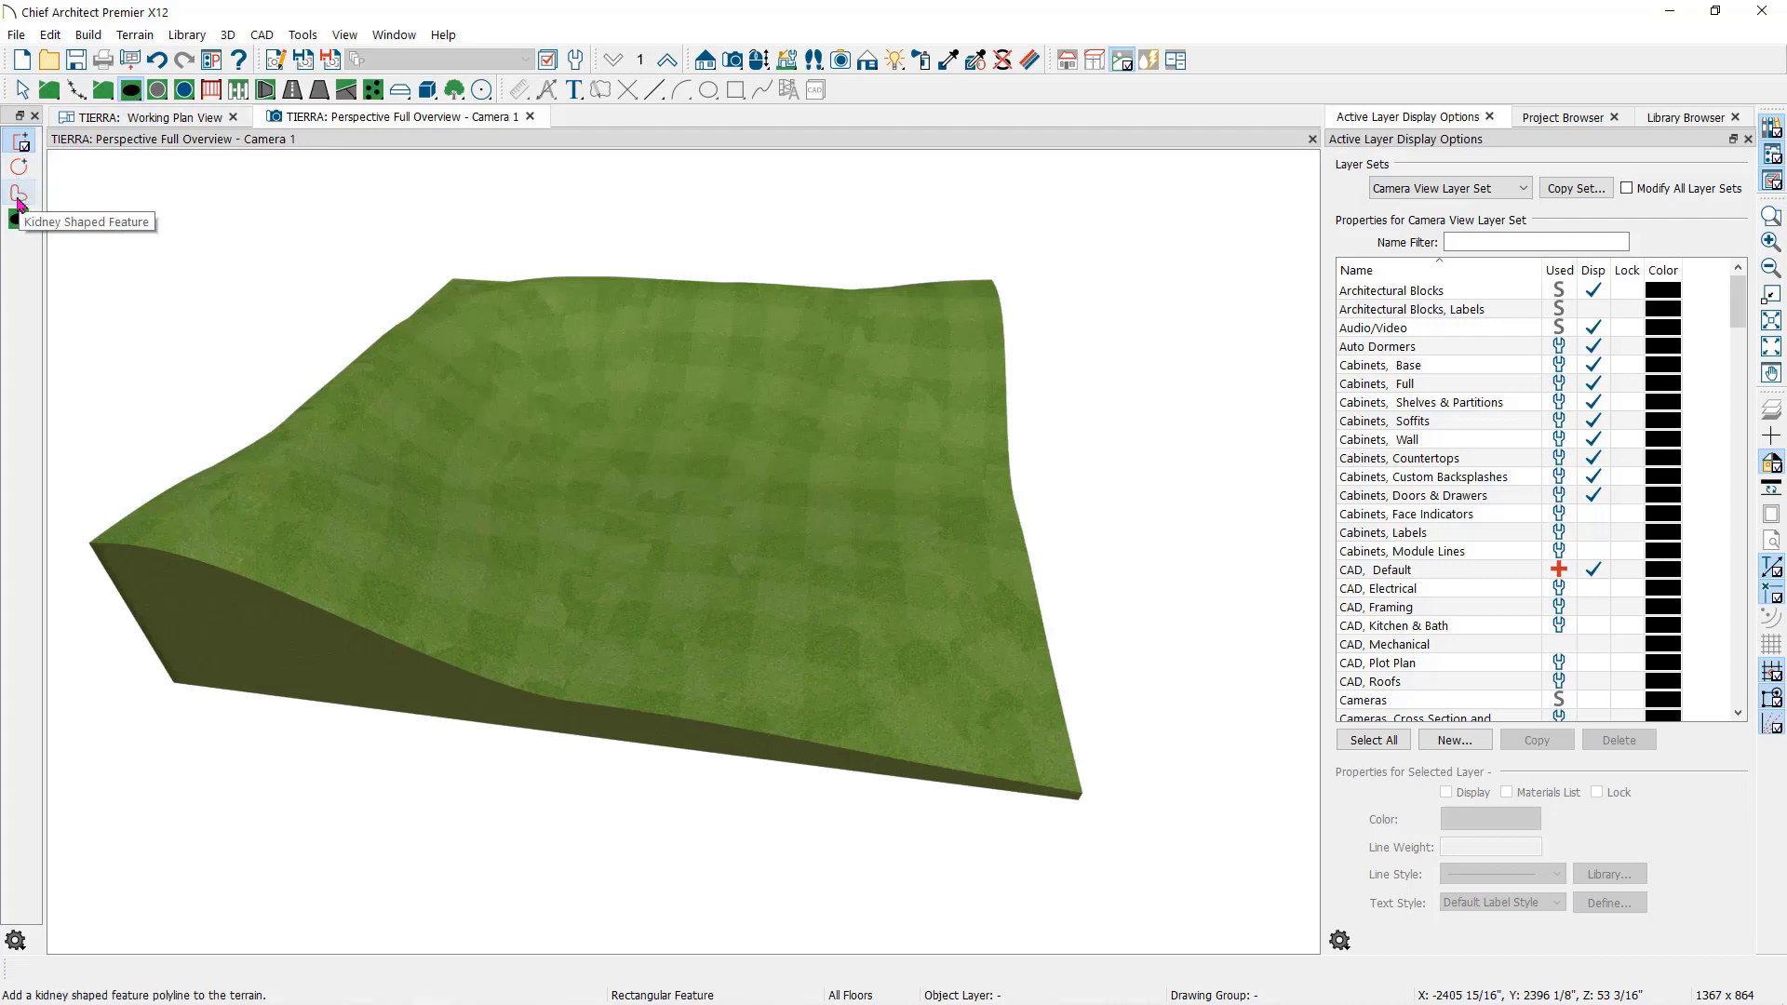
left_click(21, 146)
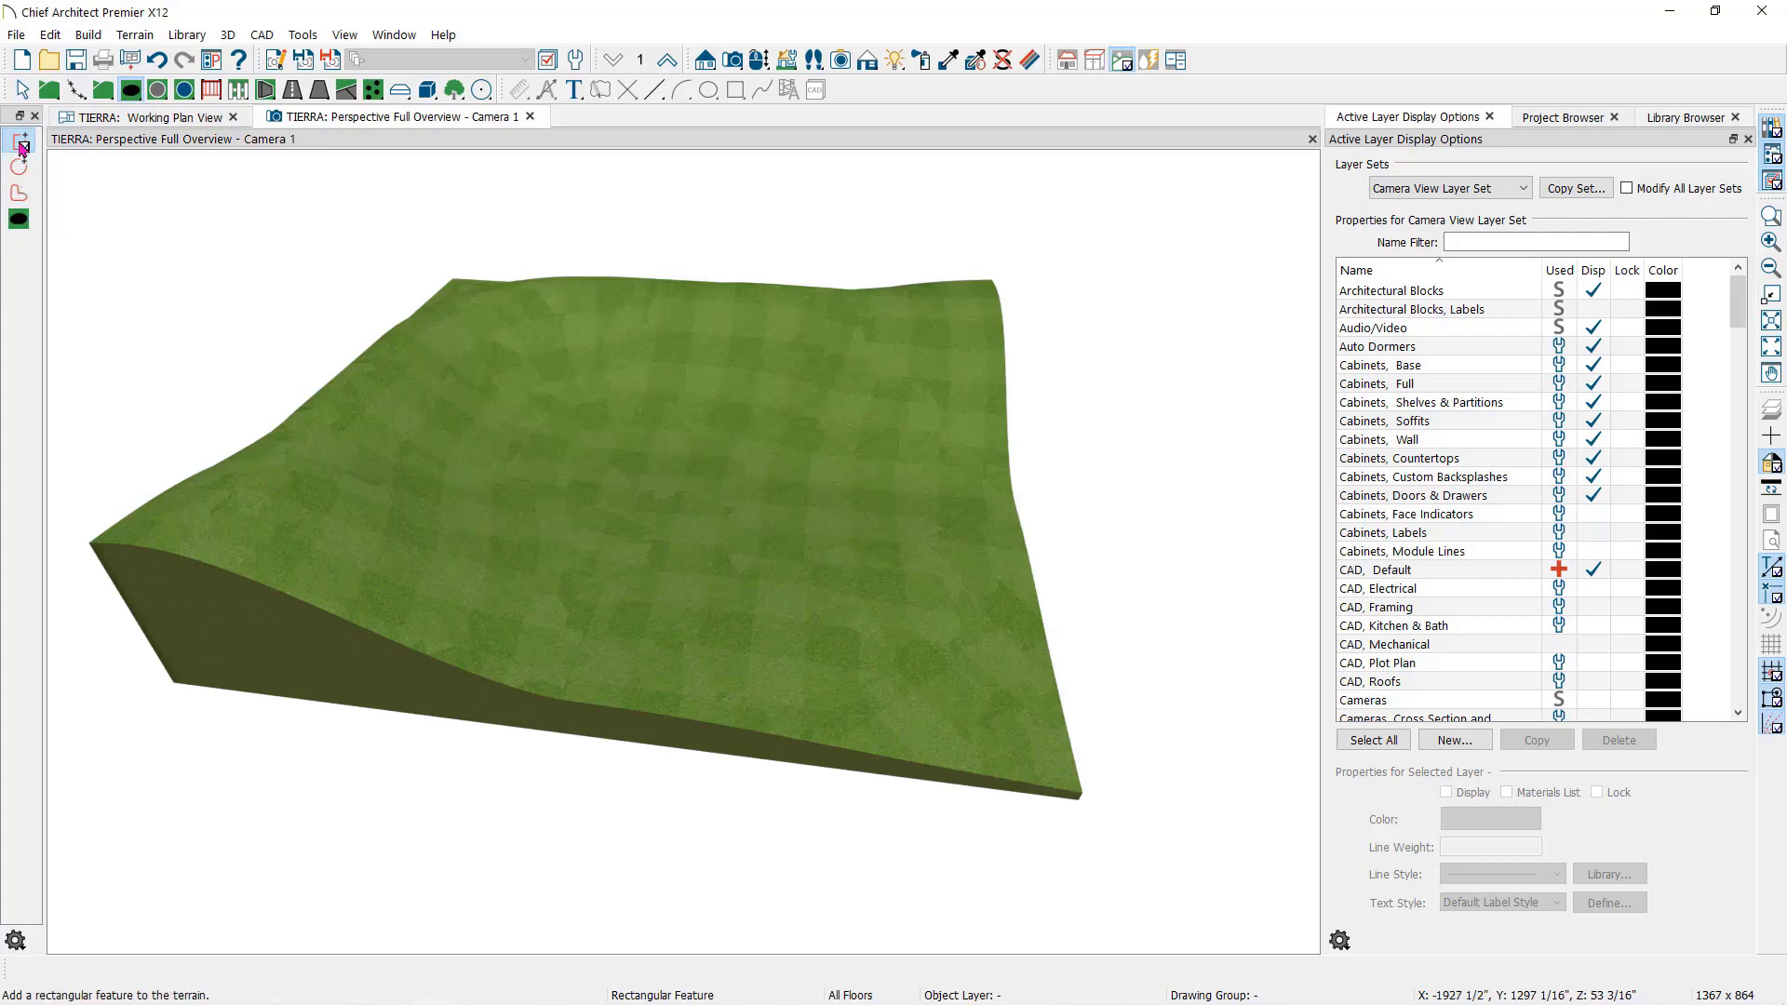
left_click_drag(350, 427, 776, 594)
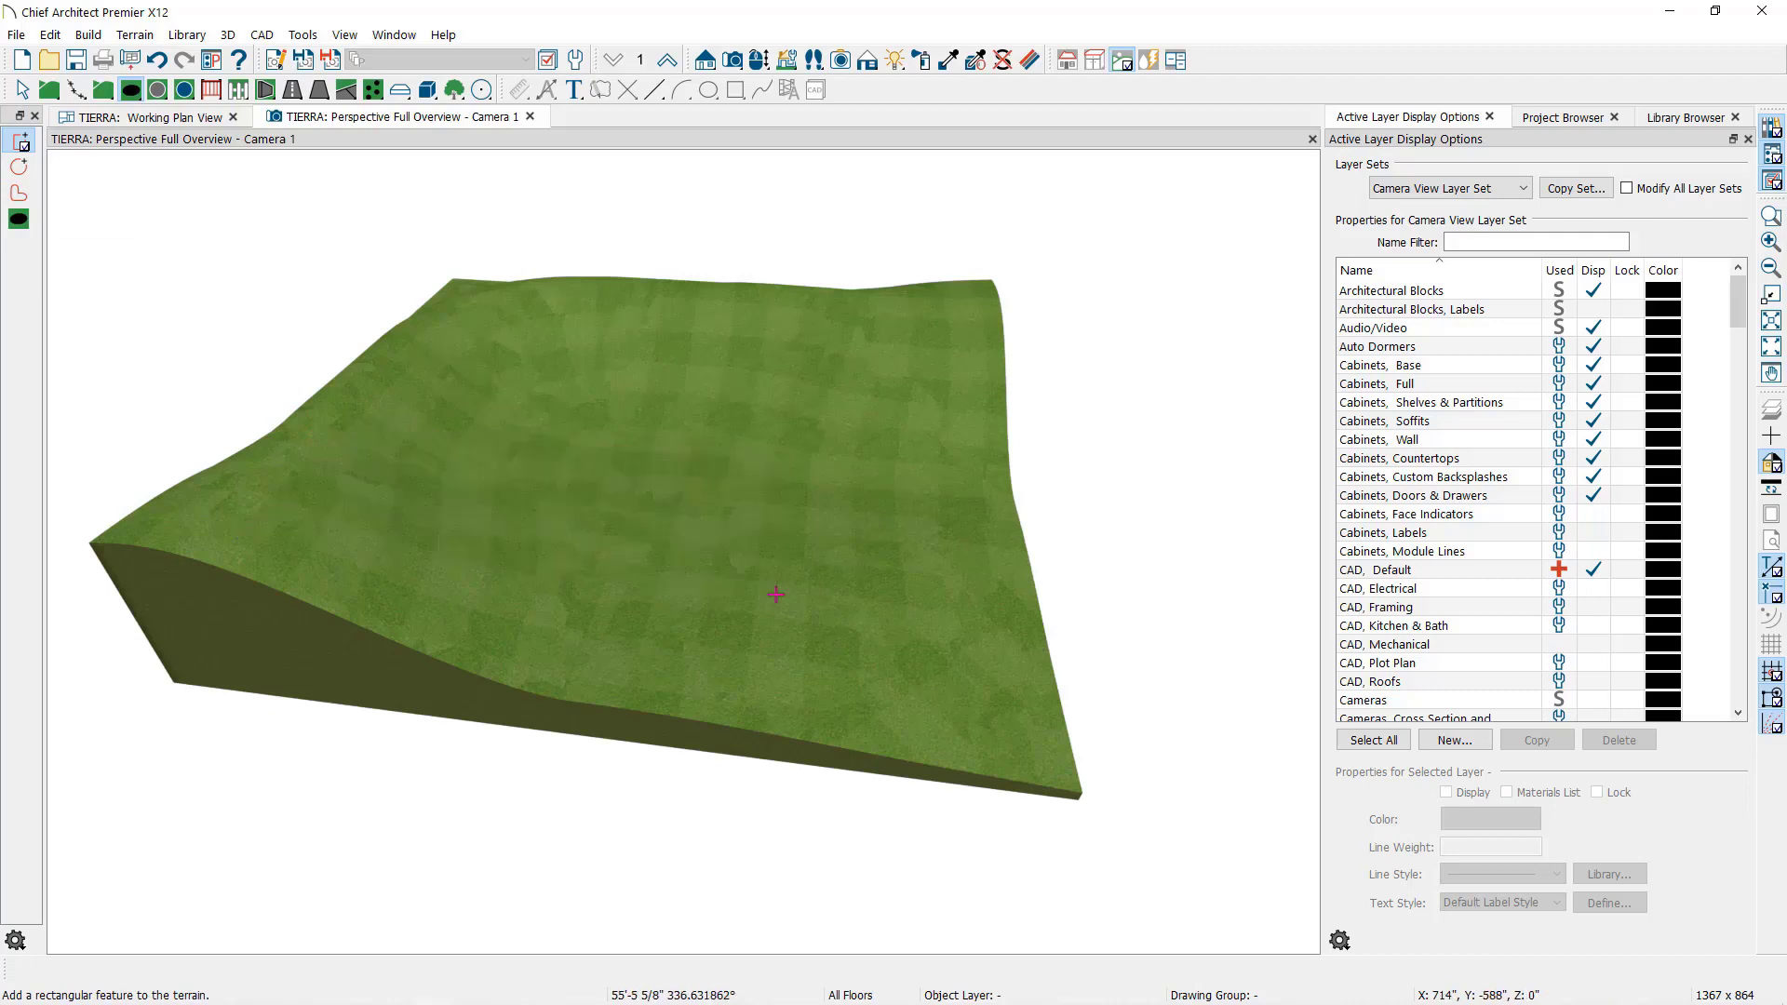
key("space")
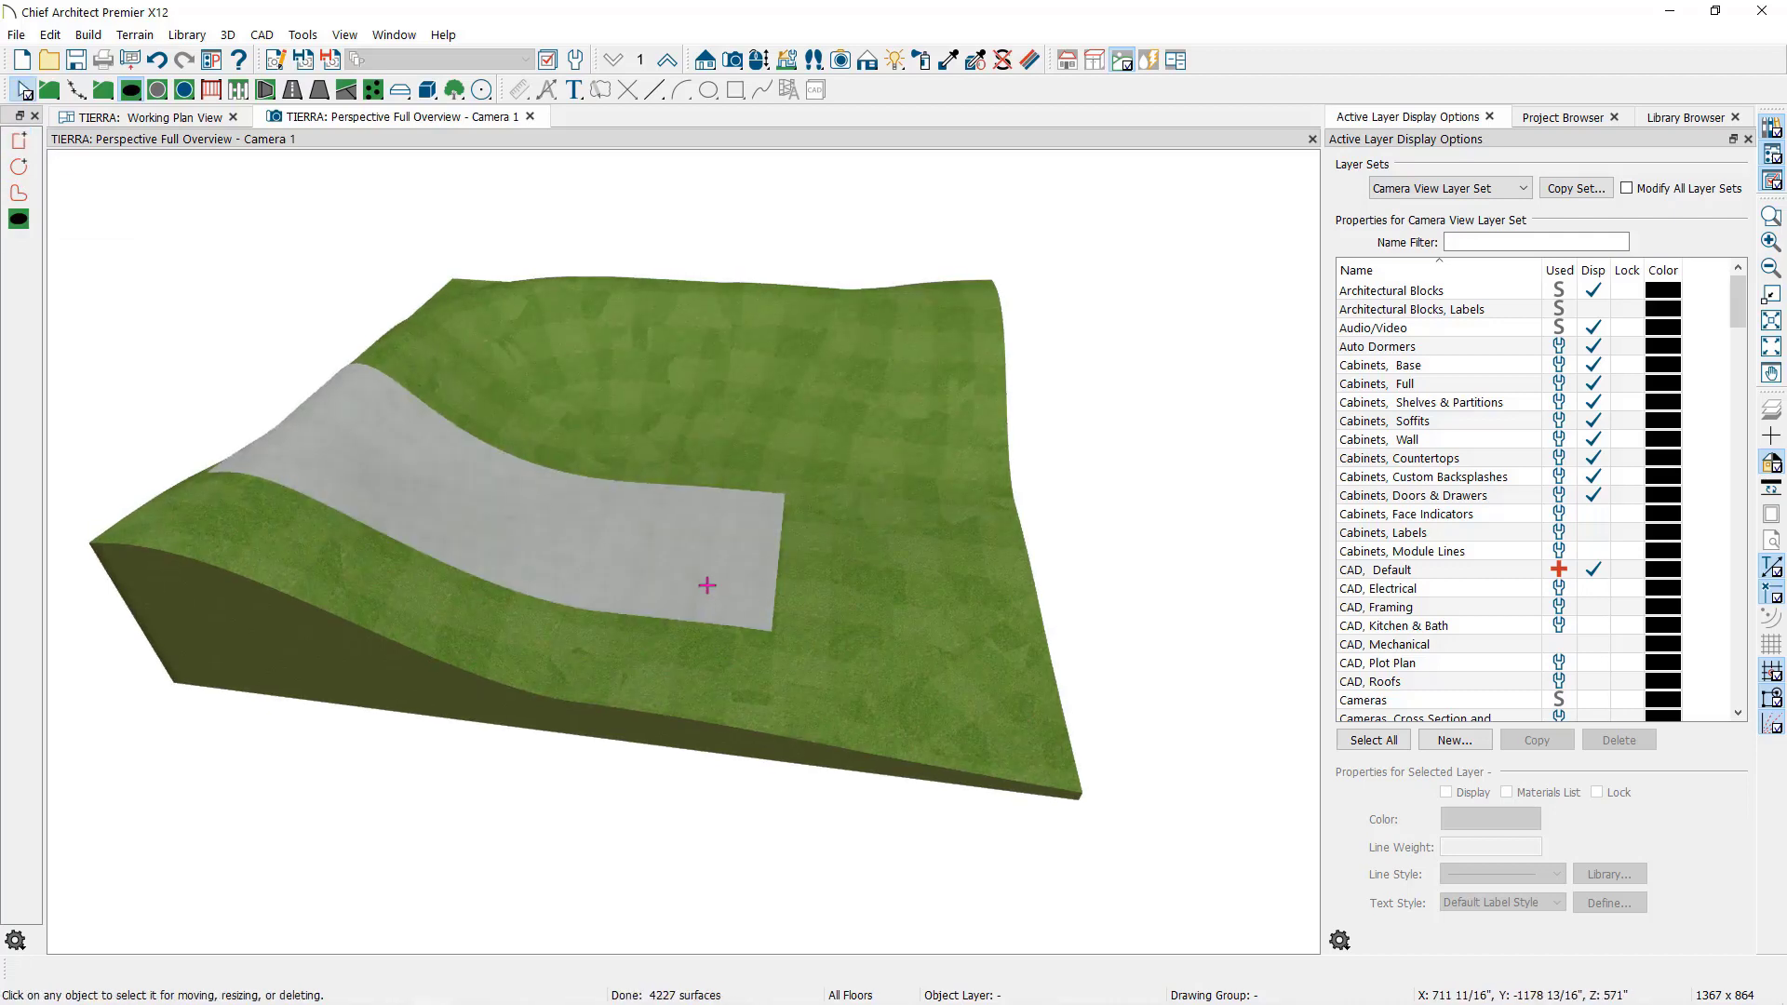
left_click(757, 62)
left_click_drag(471, 287, 549, 330)
key("space")
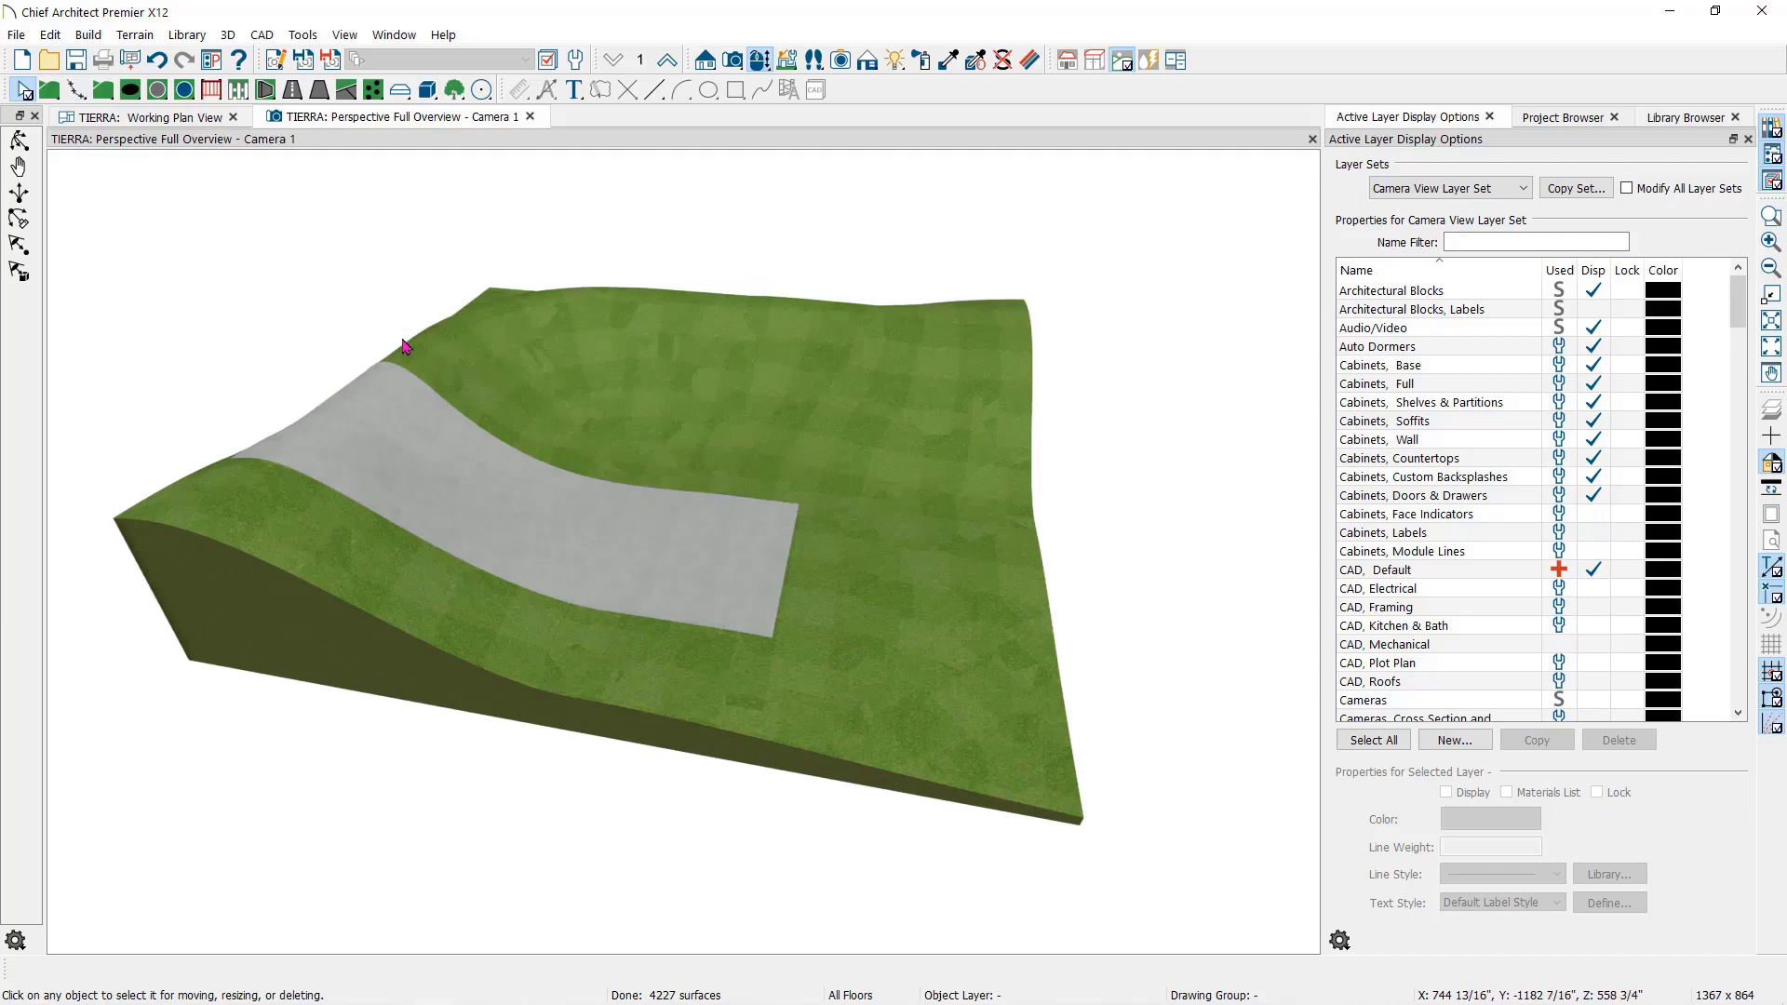
- In the working plan view, resize the rectangular terrain feature to 48' wide
left_click(193, 118)
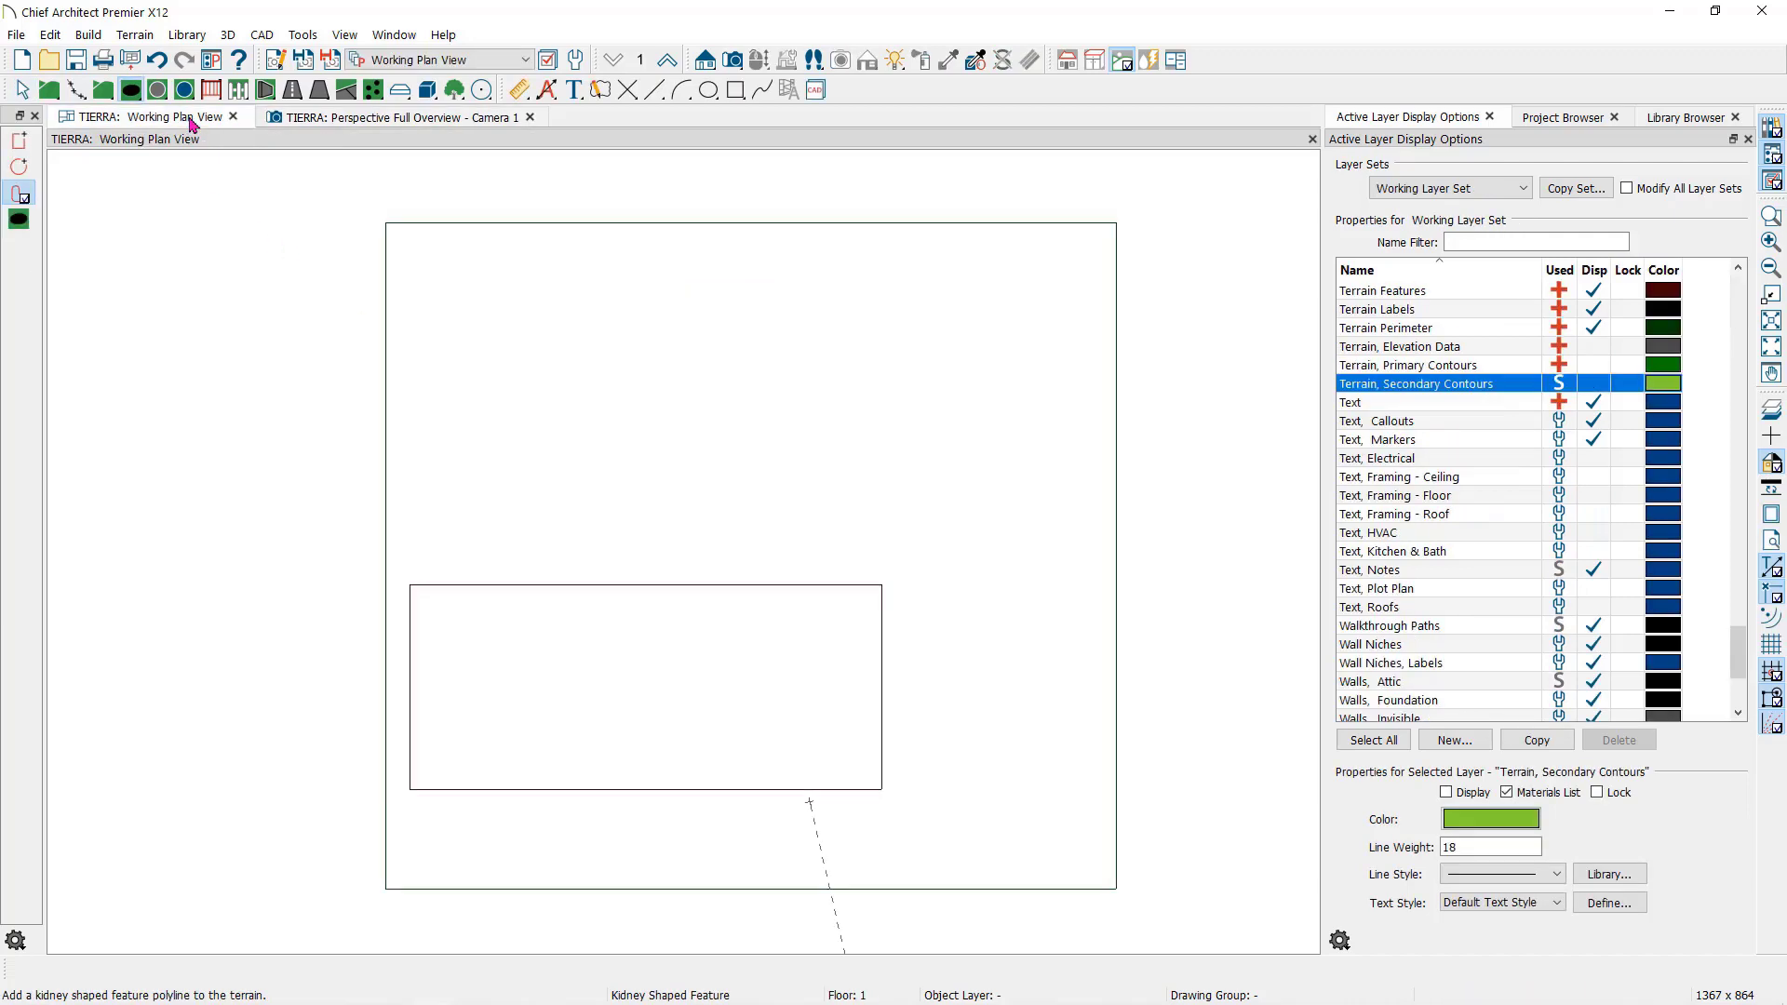
key("space")
left_click(885, 721)
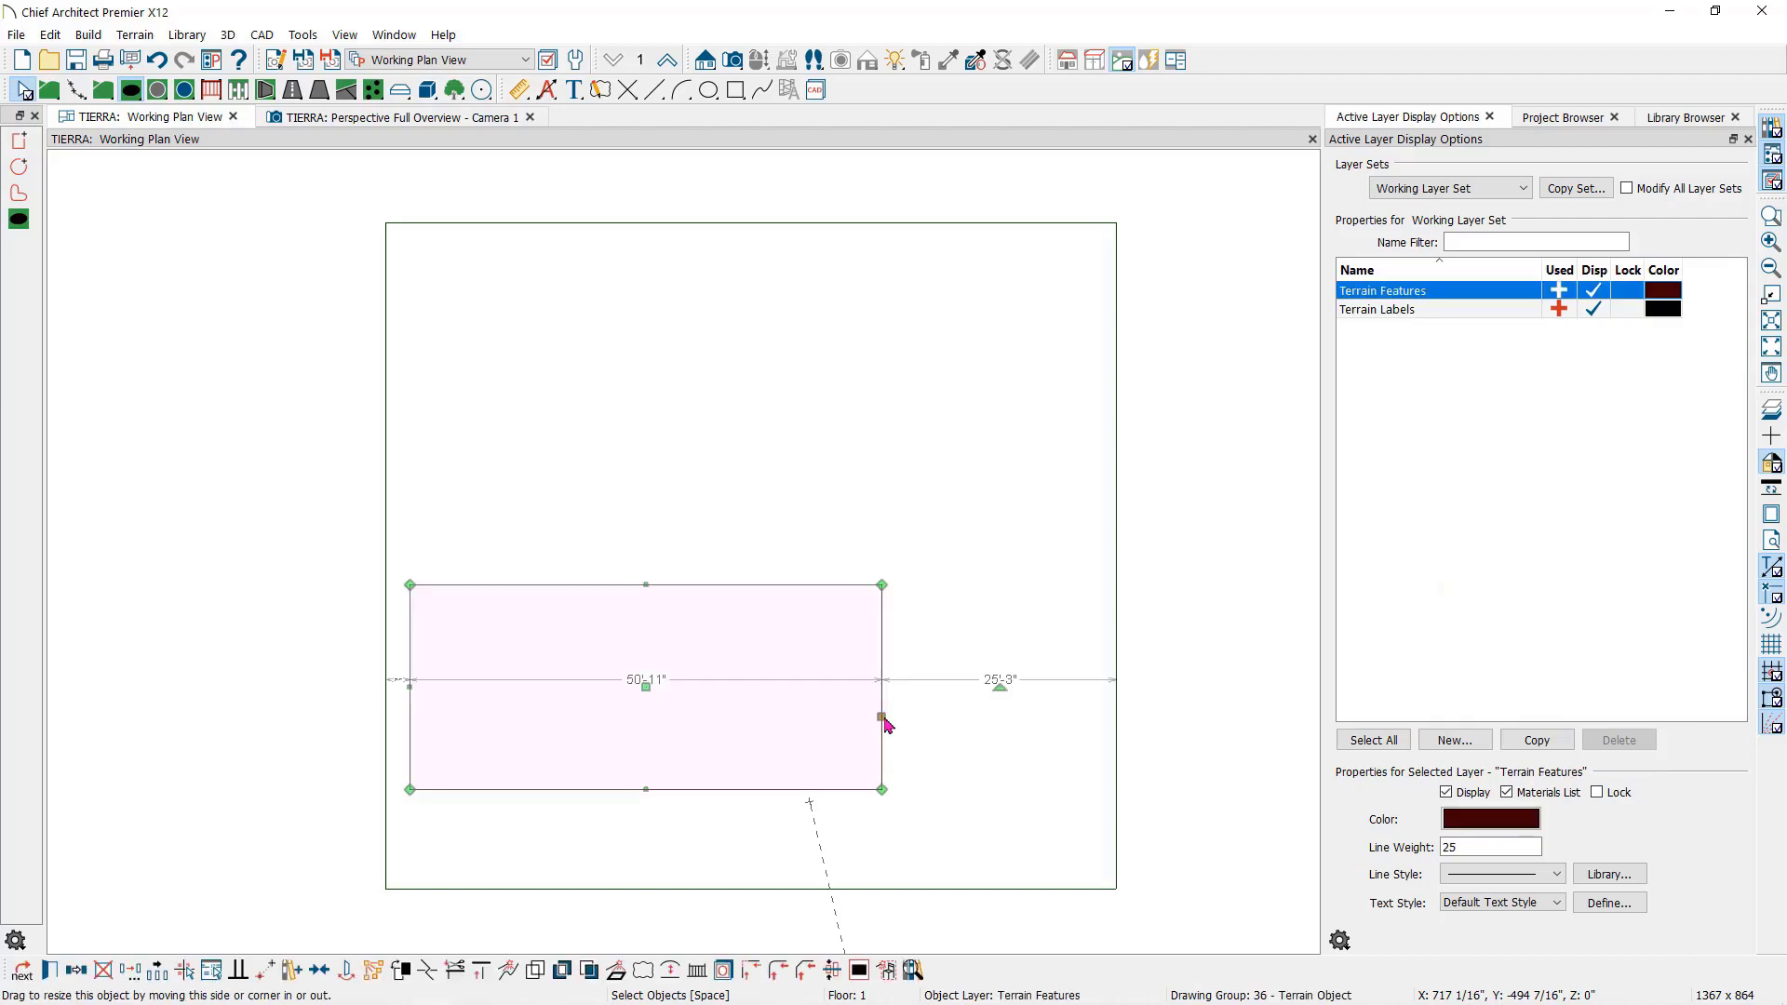
left_click_drag(884, 724, 841, 714)
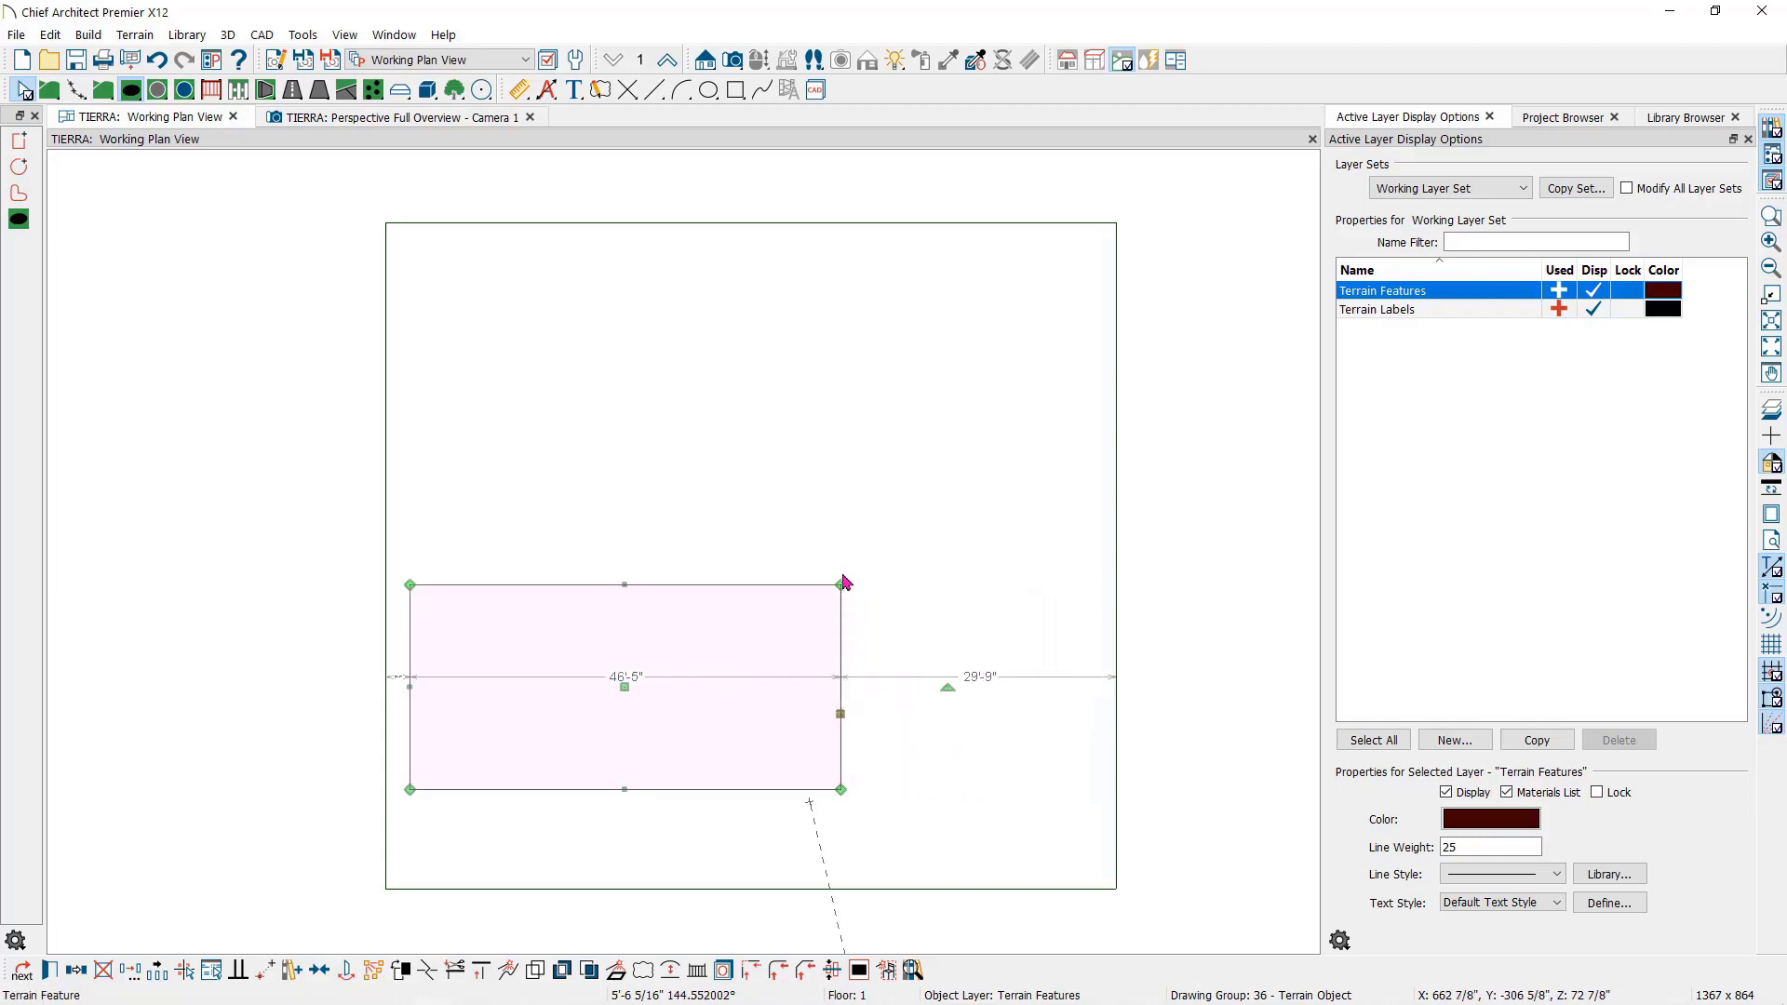
mouse_move(843, 584)
left_mouse_down()
mouse_move(893, 514)
mouse_move(840, 585)
left_mouse_up()
key("Escape")
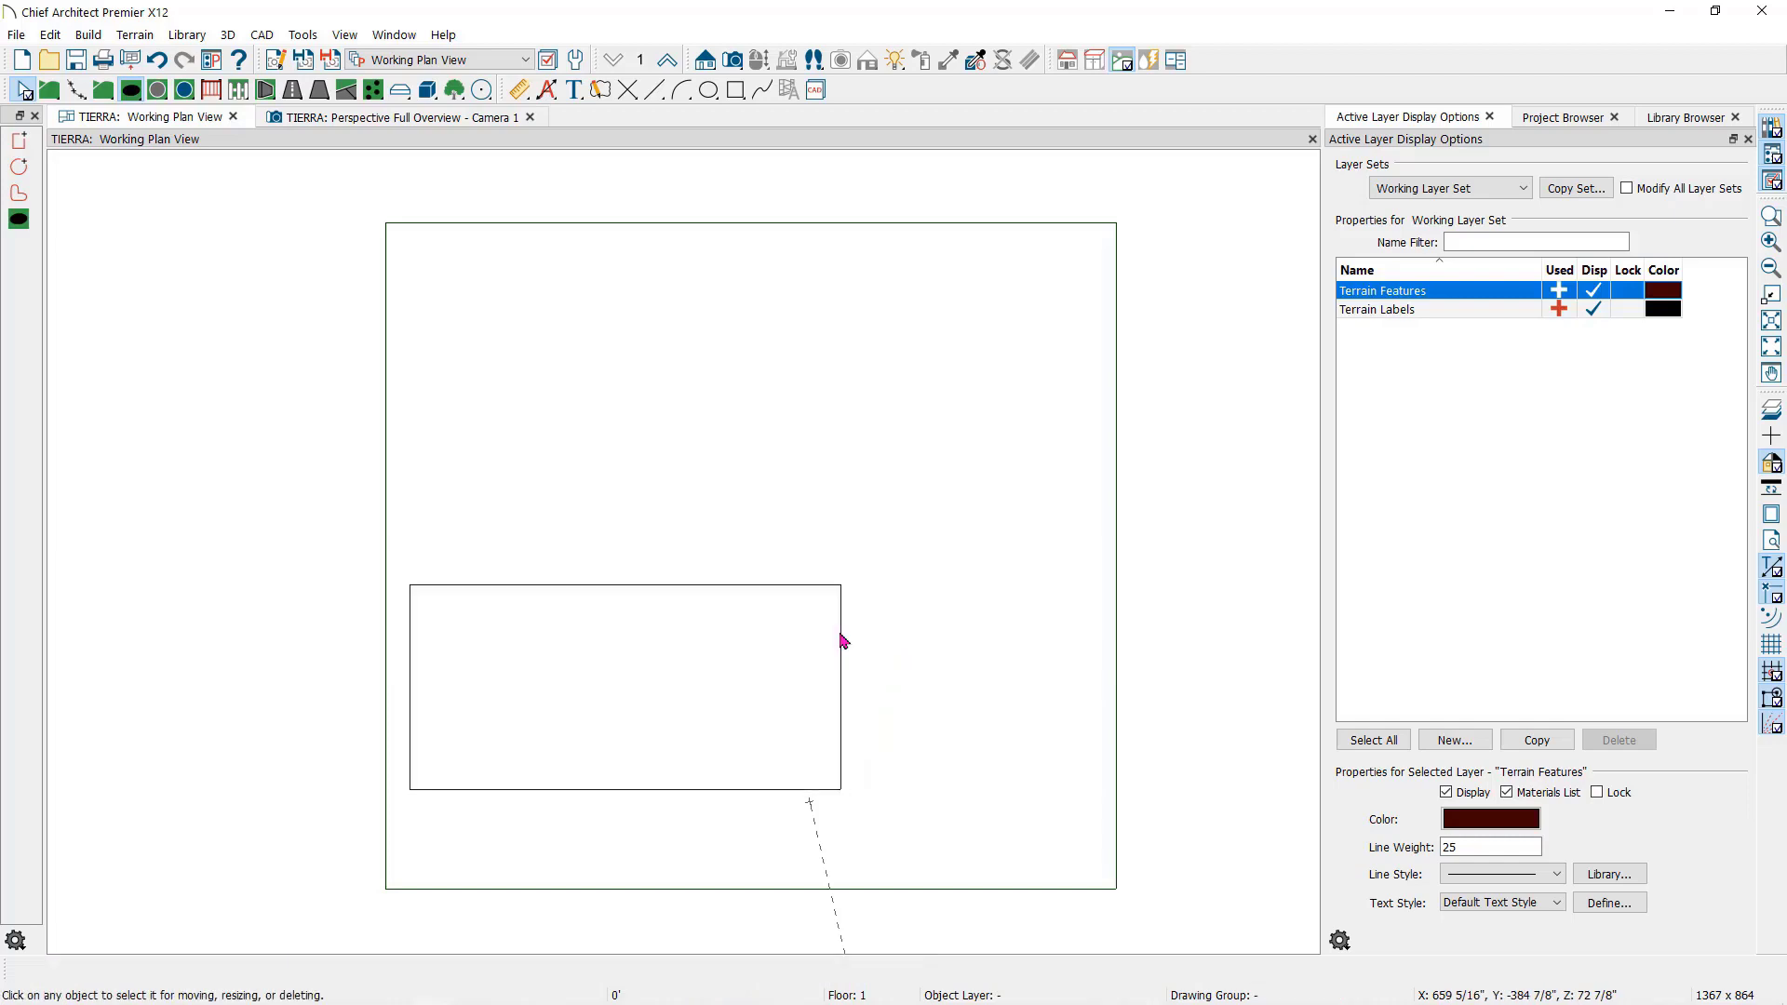
left_click(841, 640)
left_click(625, 605)
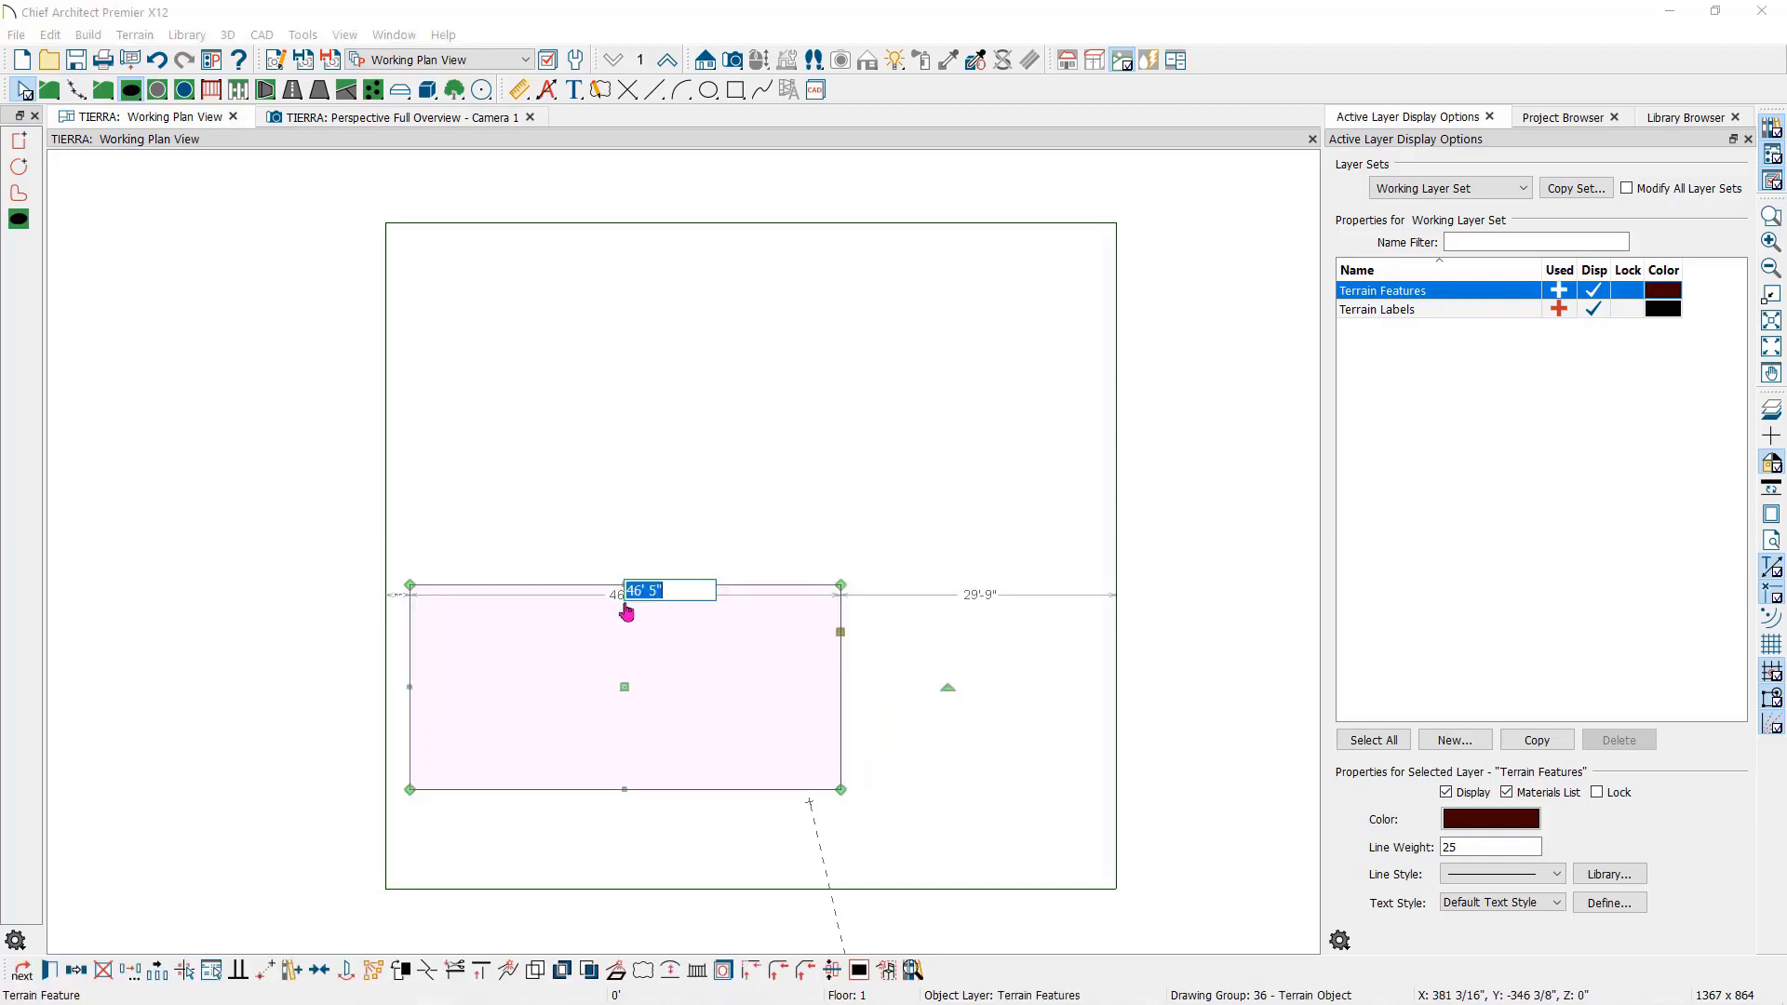
type("48'")
key("Return")
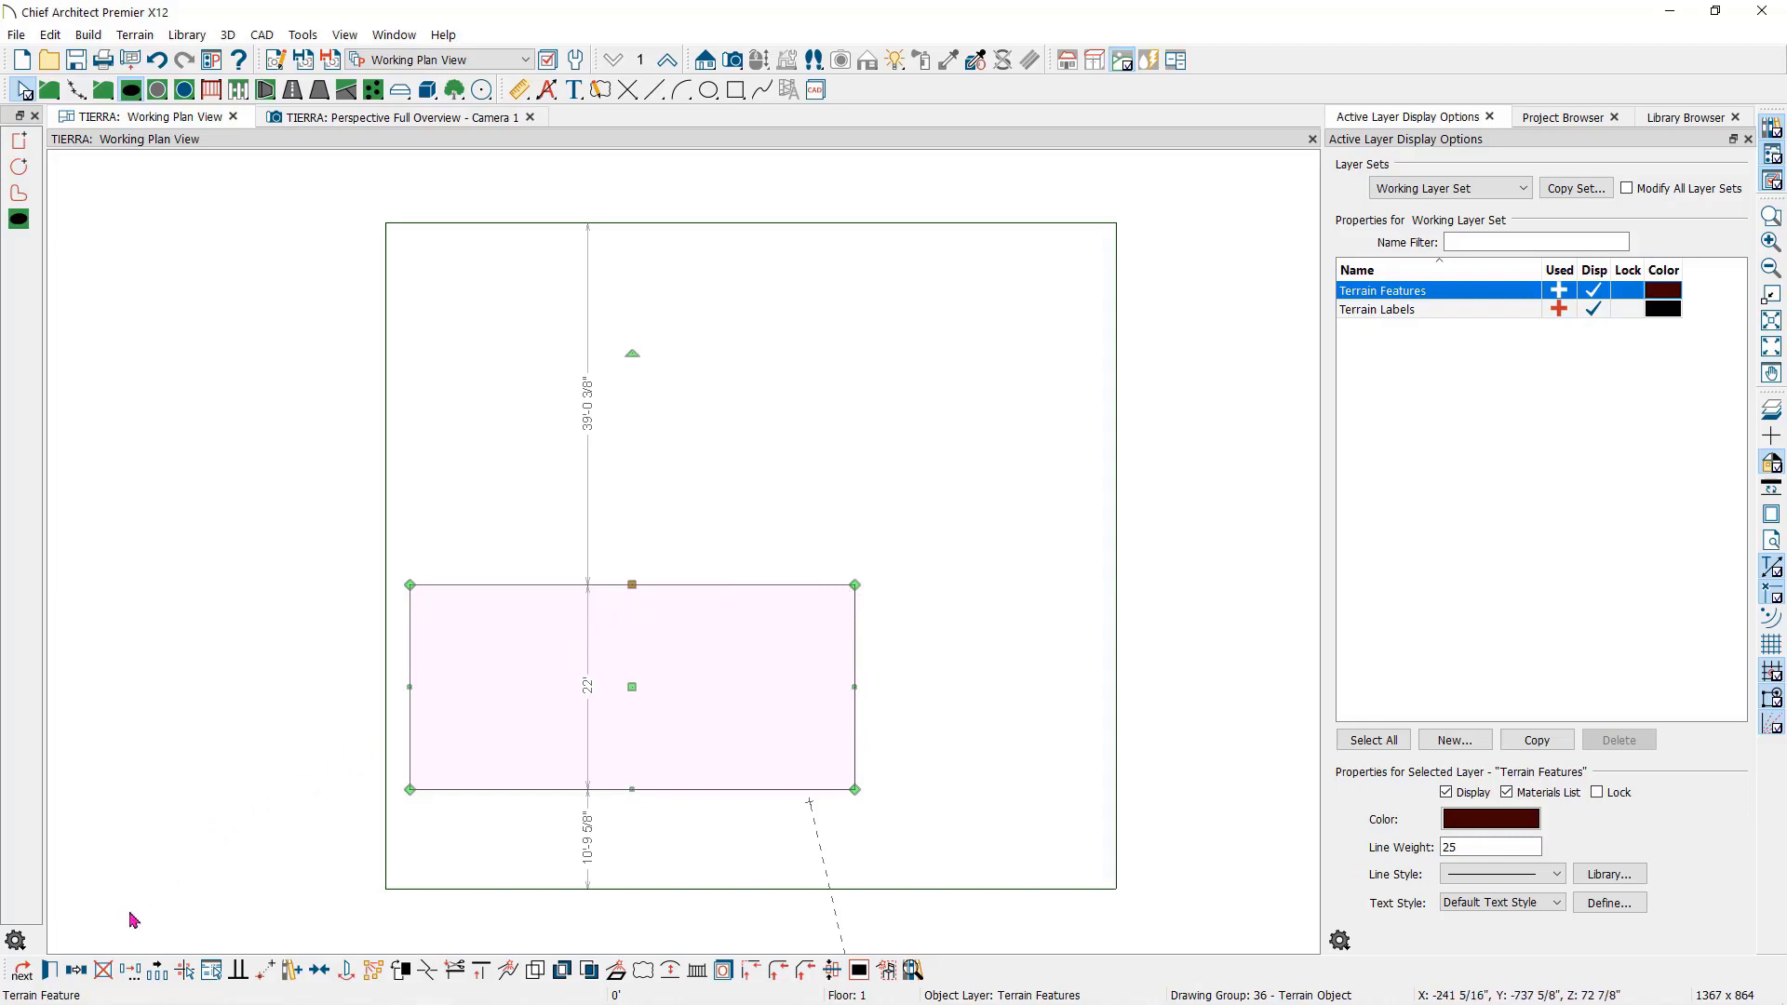
- Change the terrain feature's material from Concrete to Dirt in its specification
left_click(50, 971)
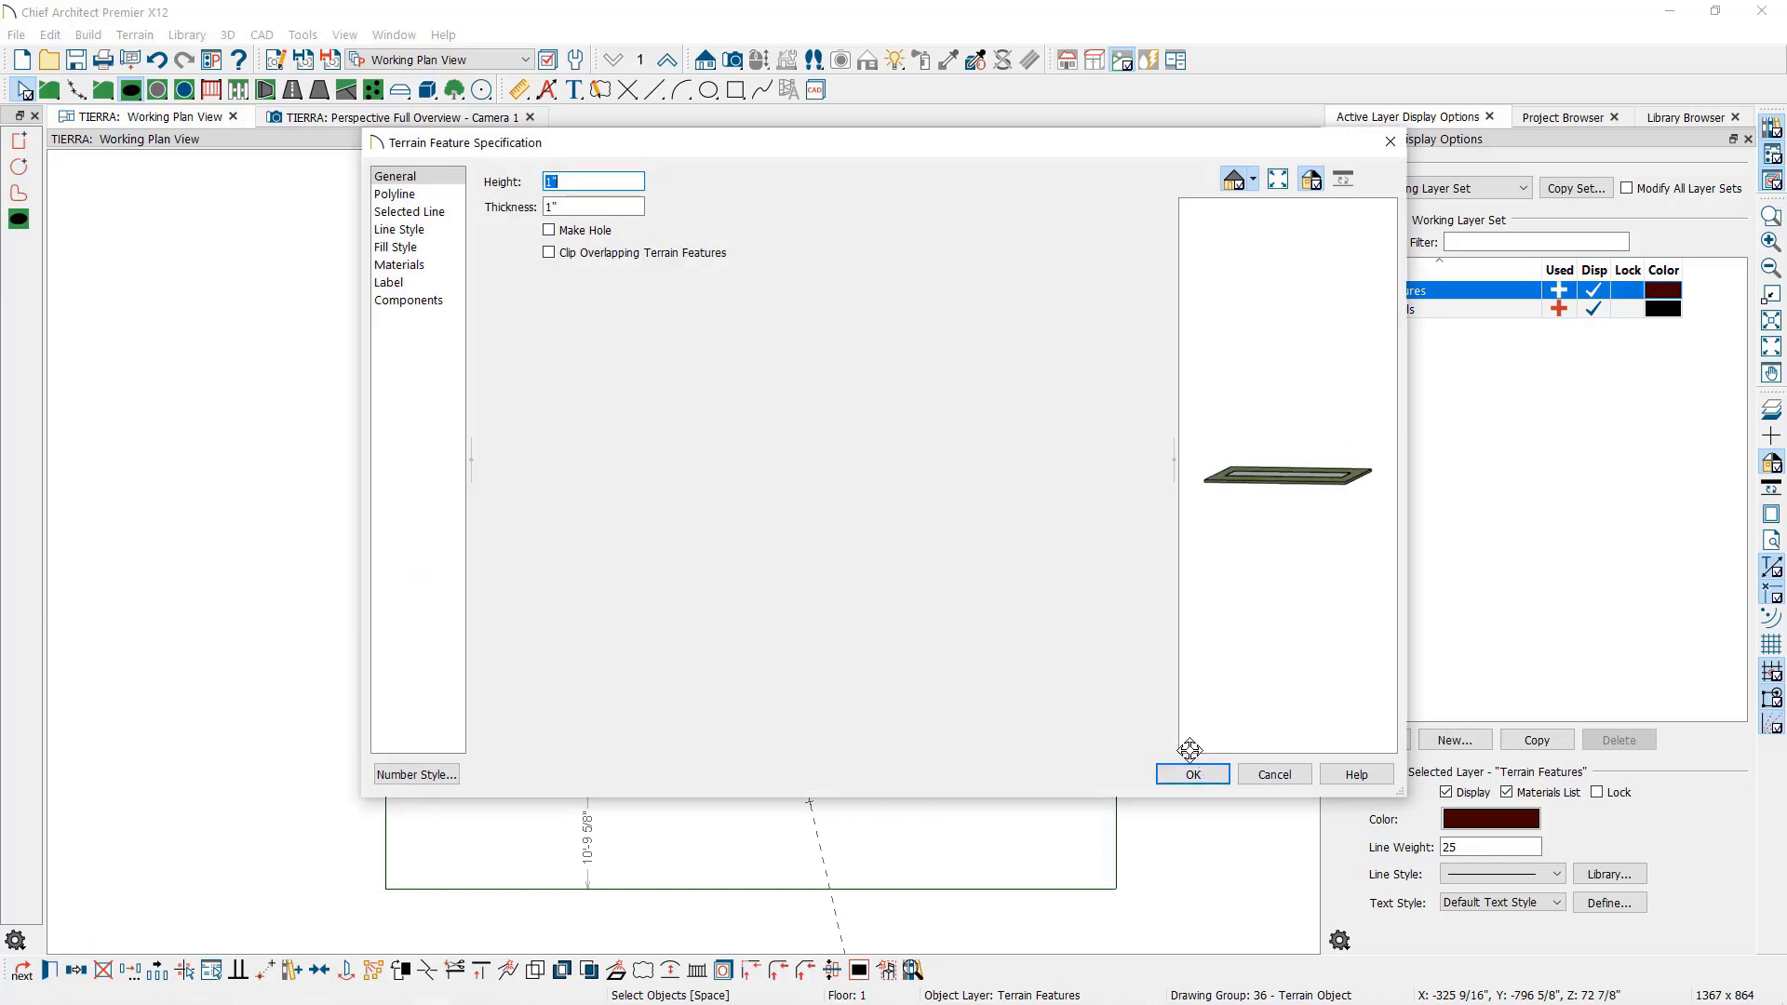
left_click_drag(1367, 476, 1317, 520)
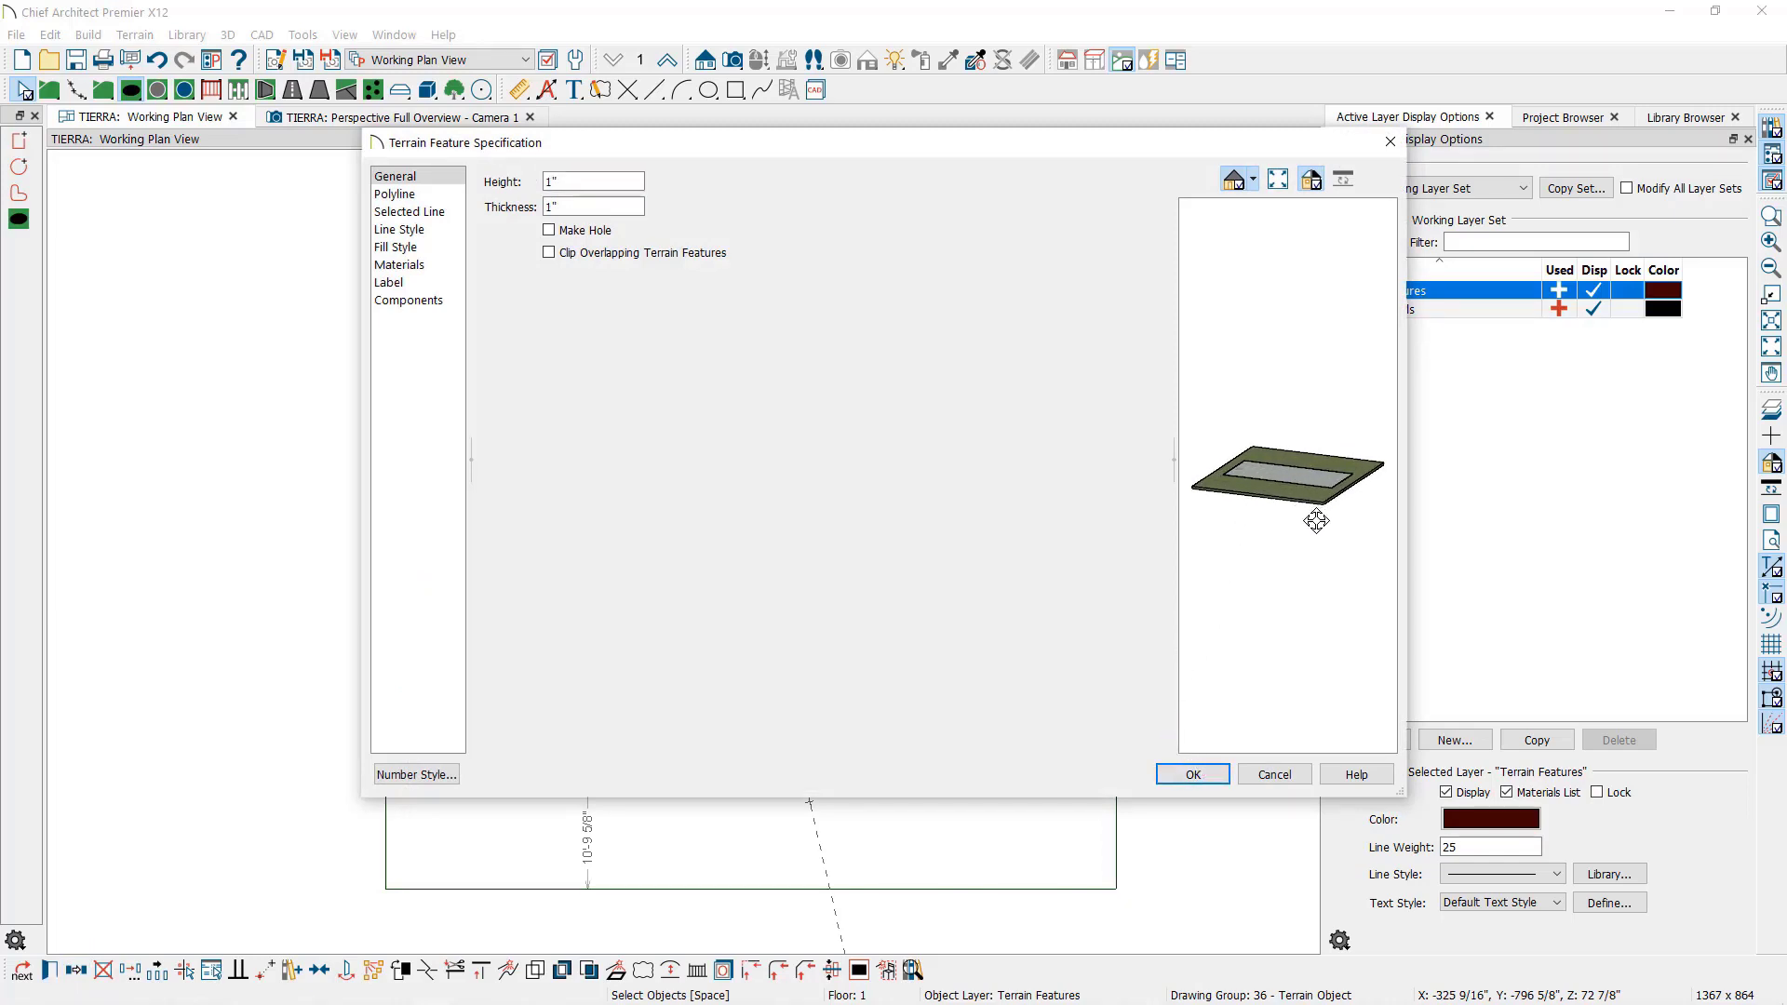
double_click(548, 180)
left_click(431, 269)
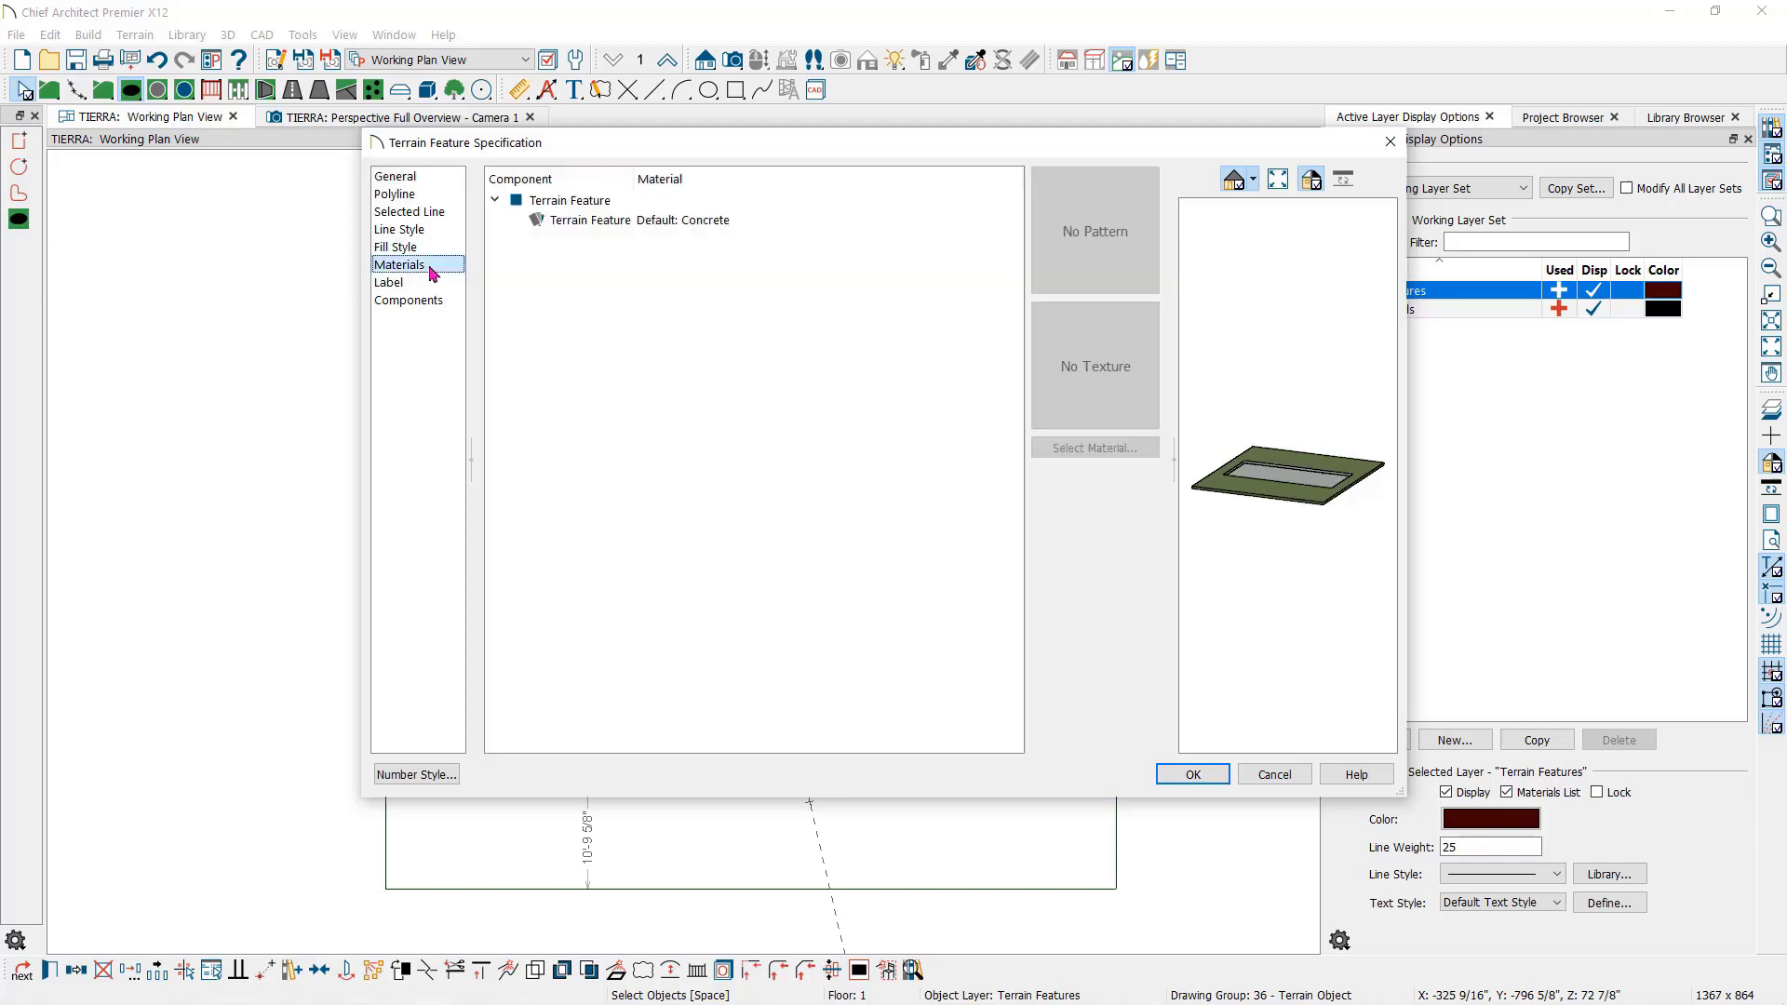
left_click(594, 225)
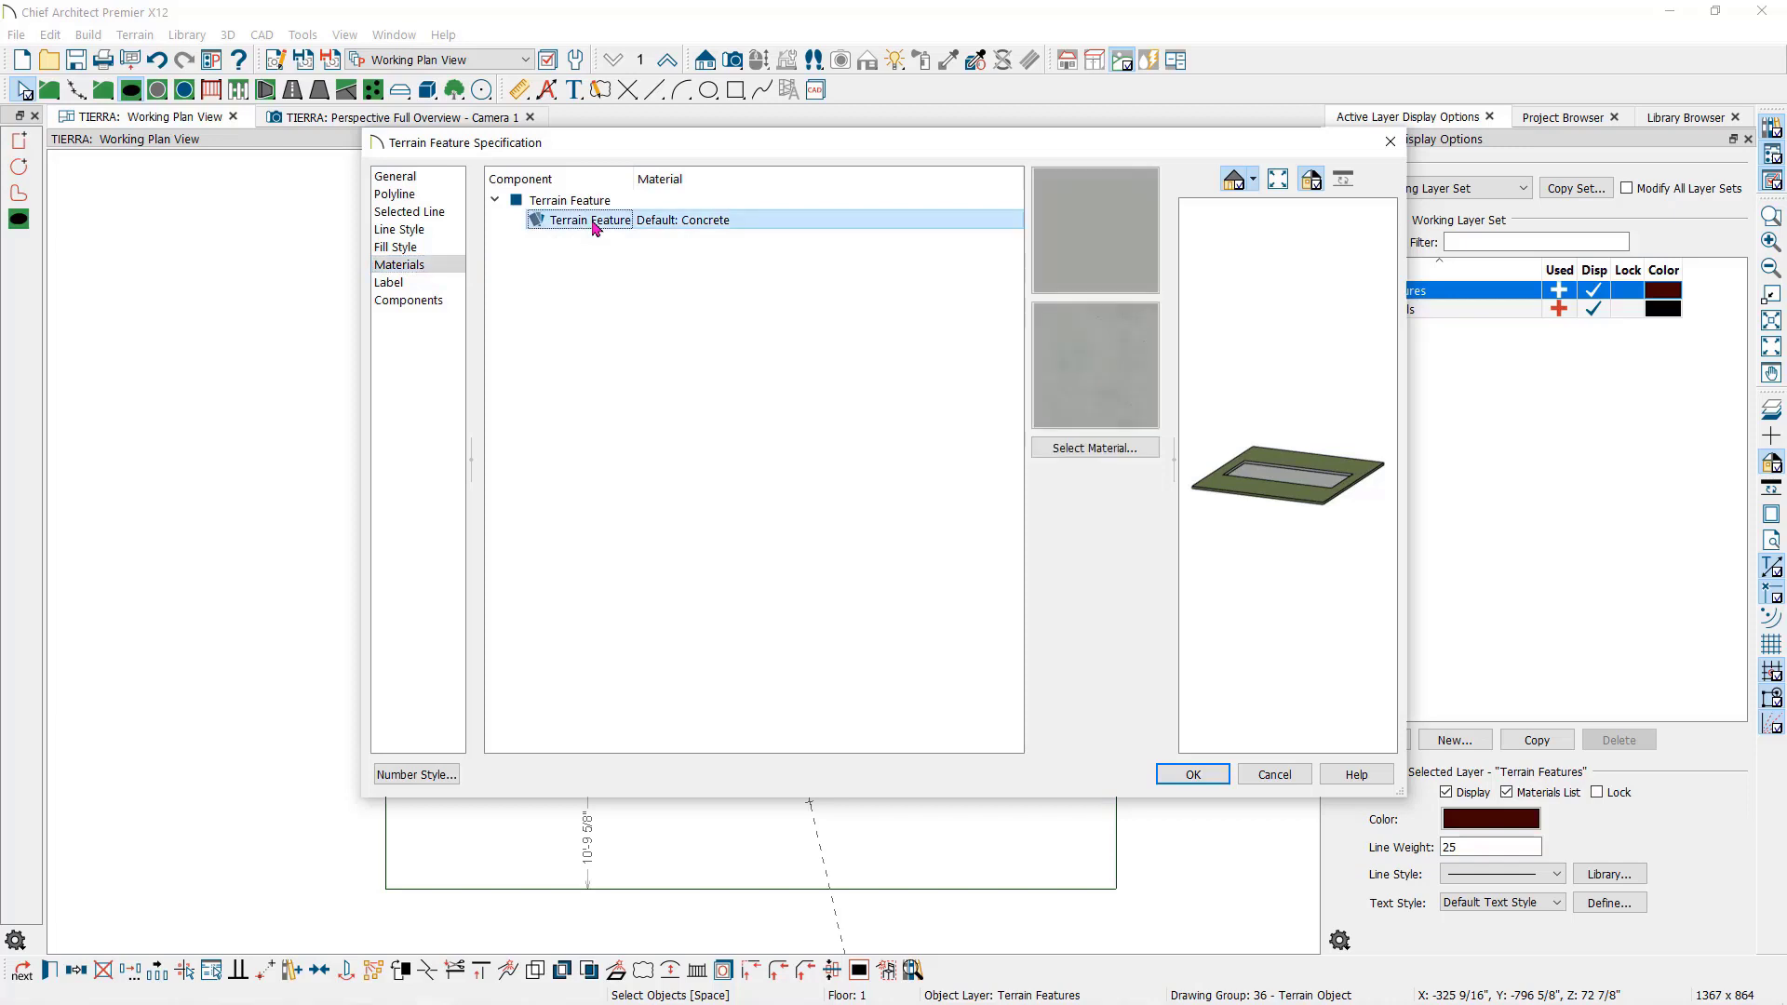
left_click(1067, 449)
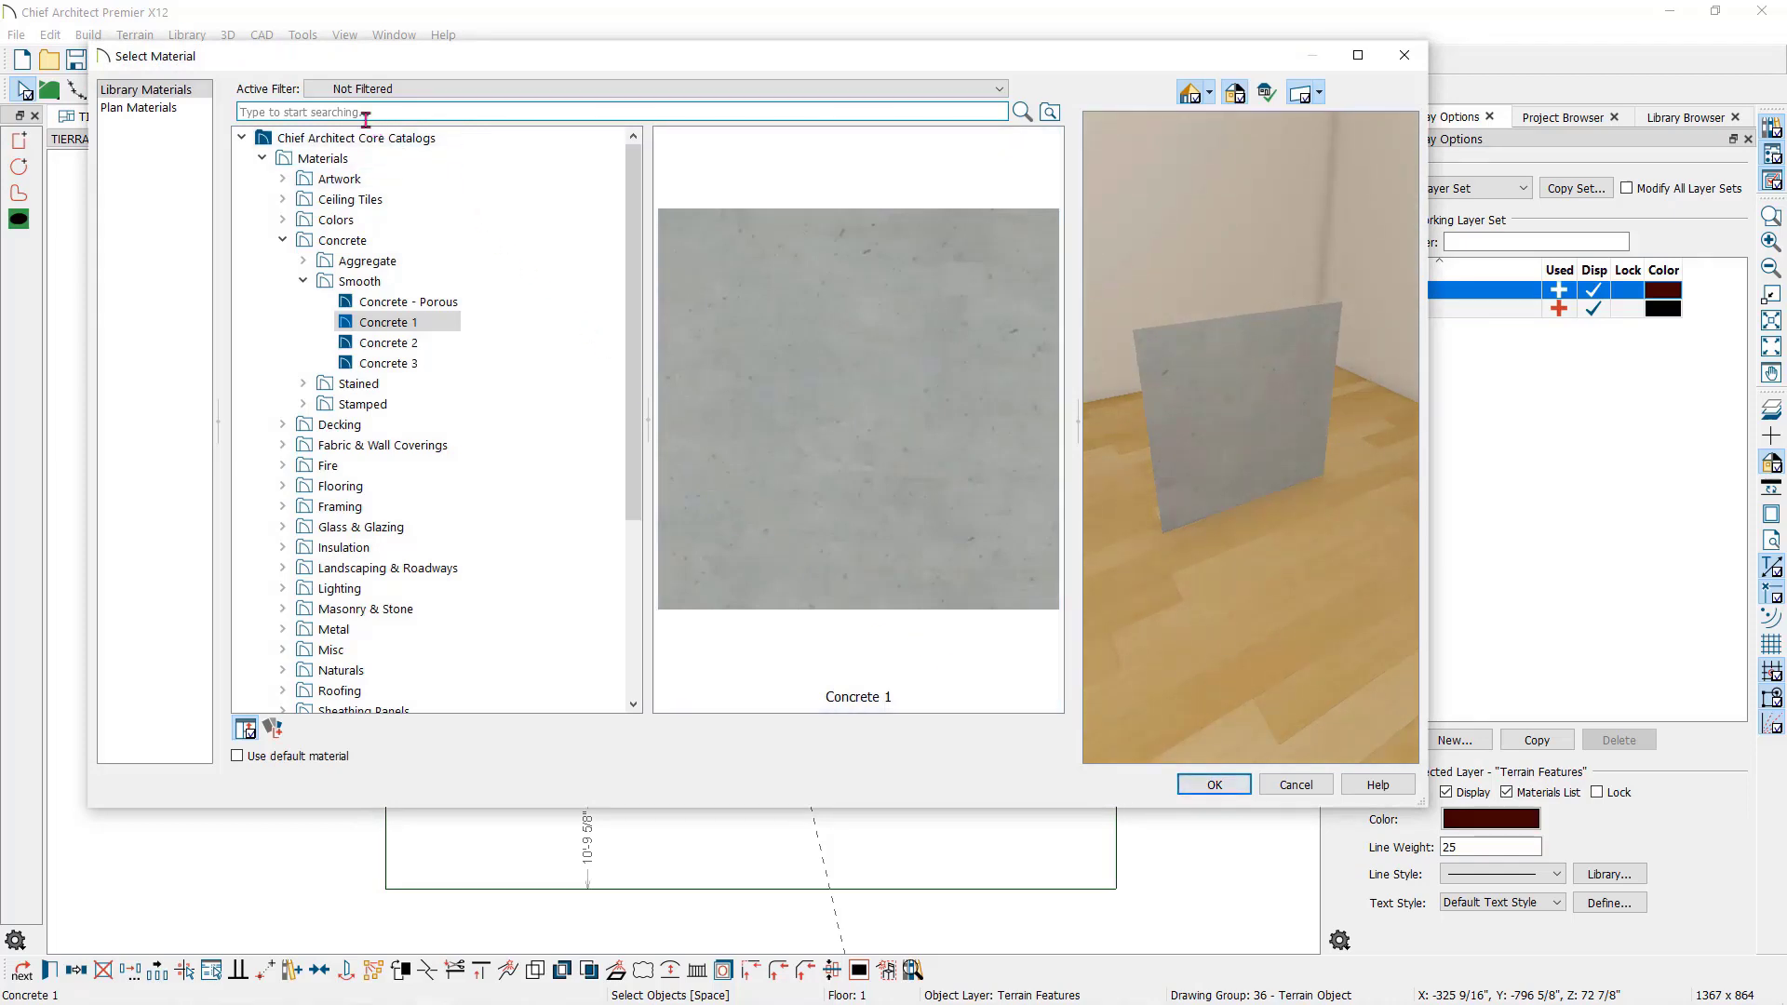
type("DIRT")
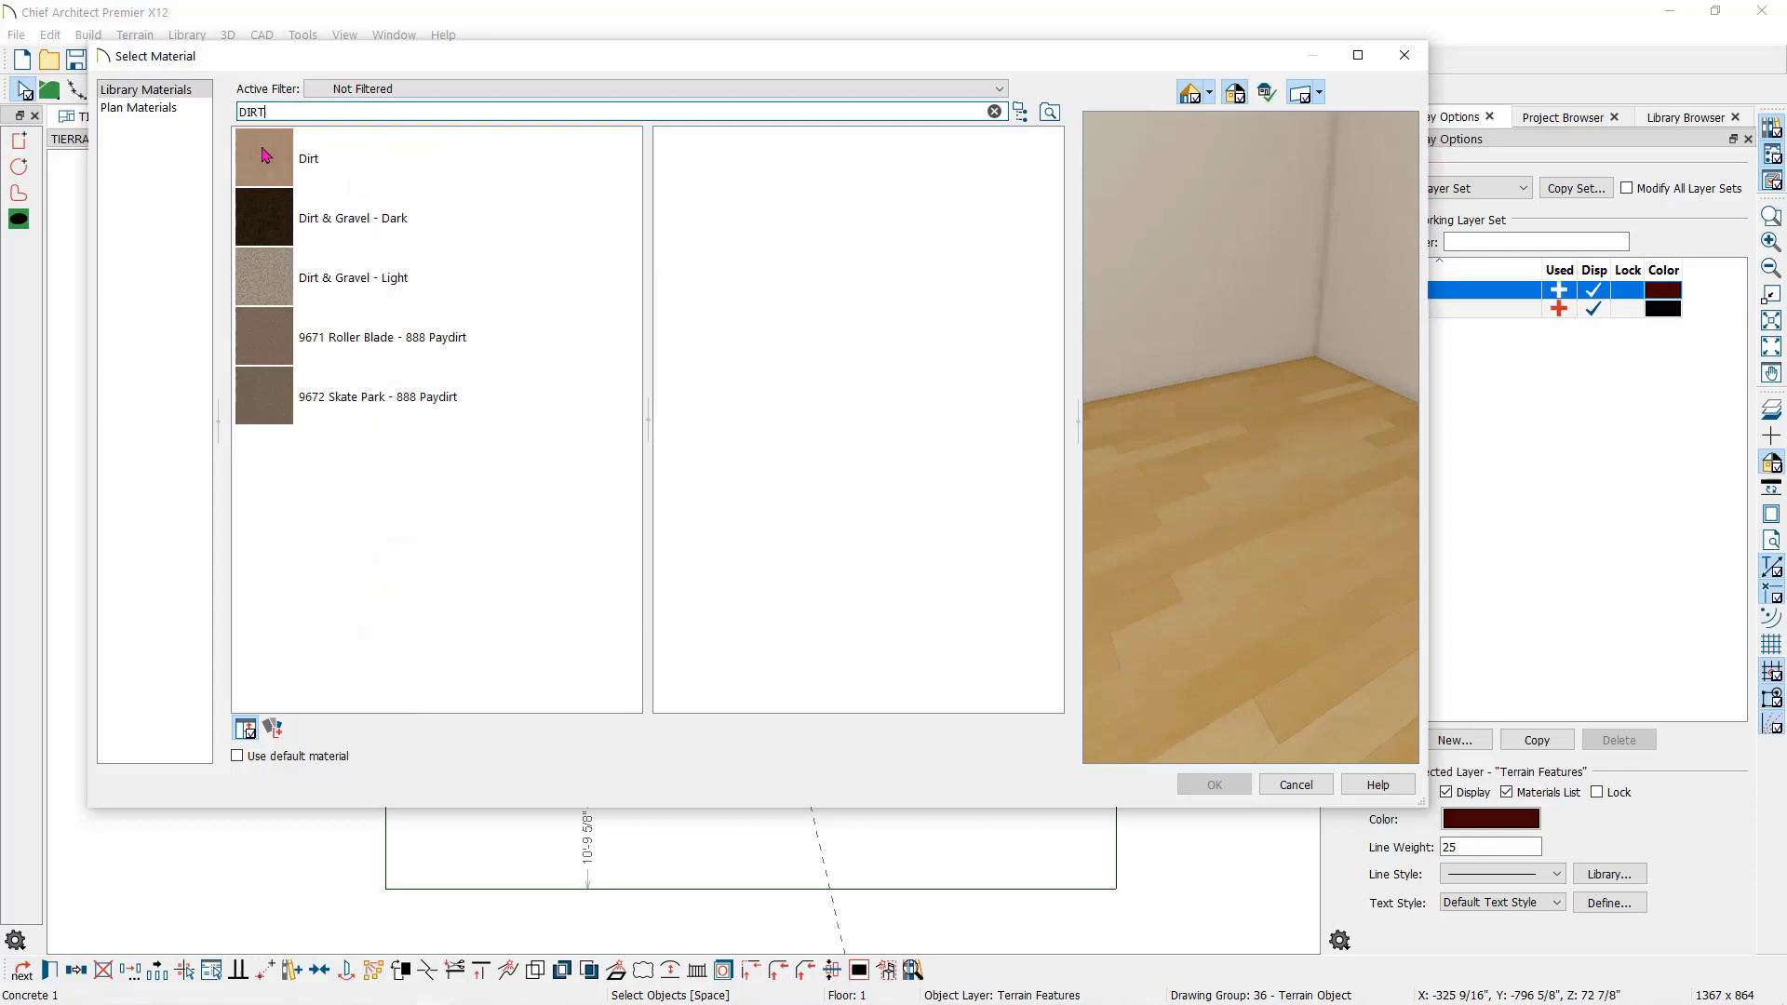
left_click(264, 157)
left_click(1215, 784)
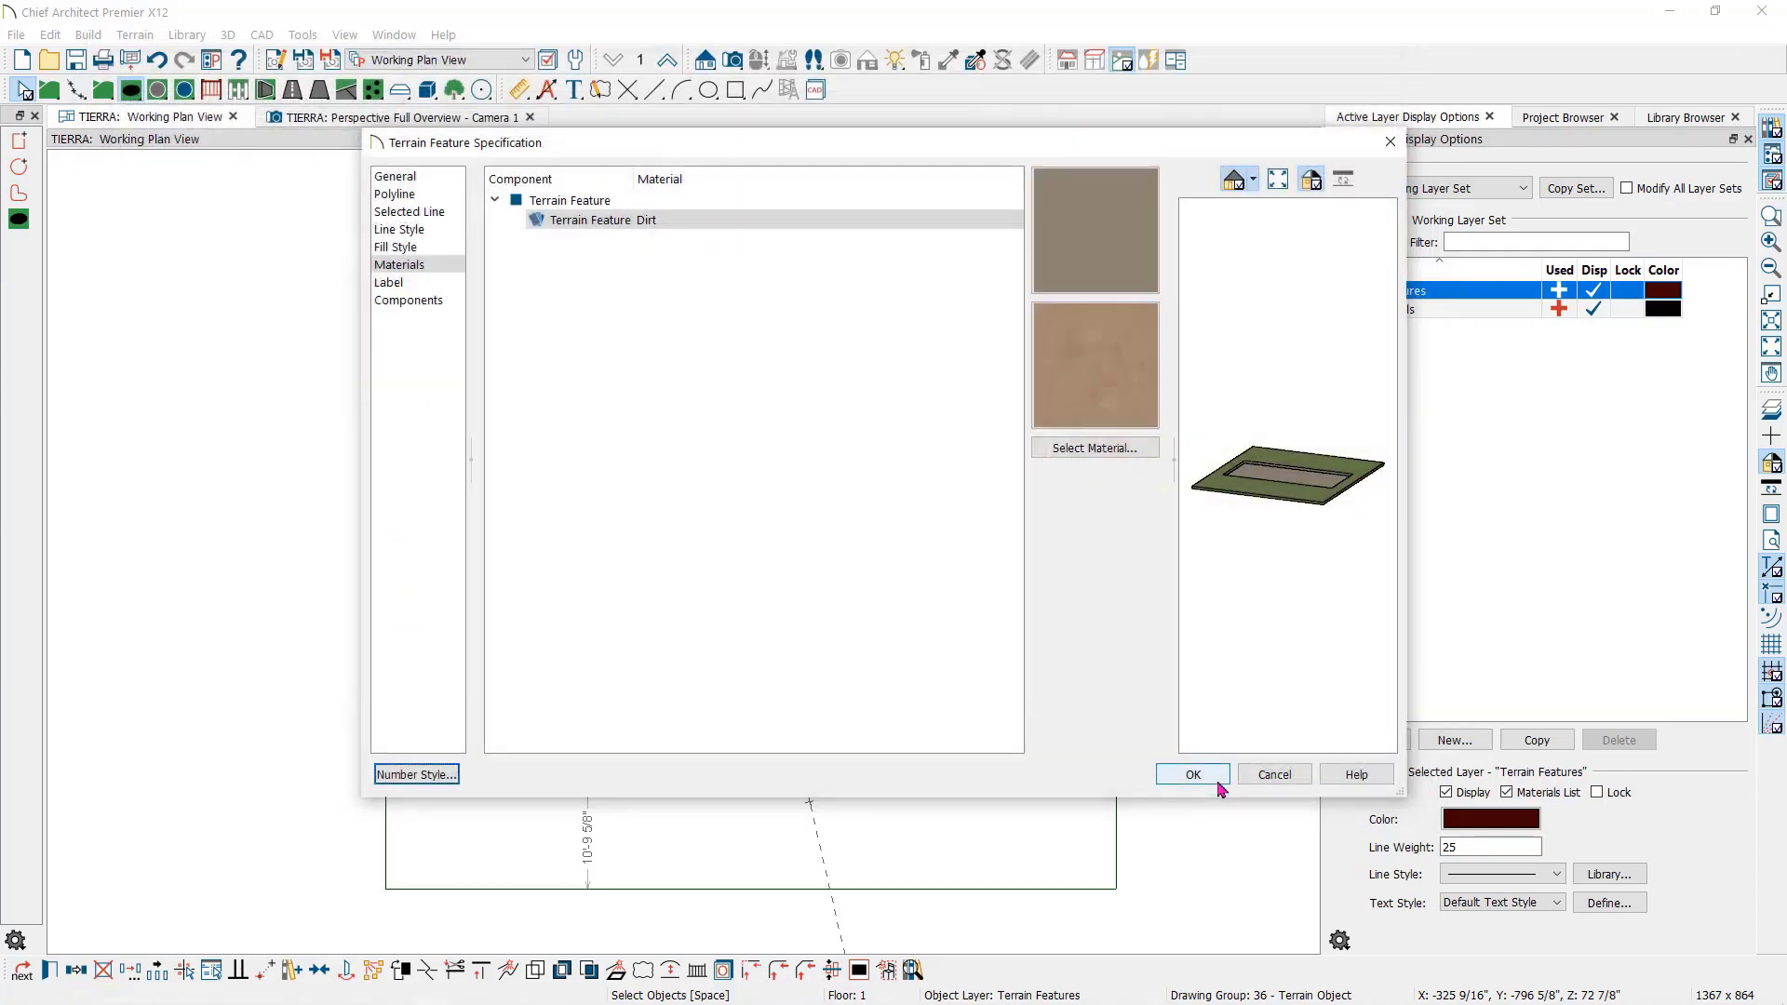
left_click(1193, 774)
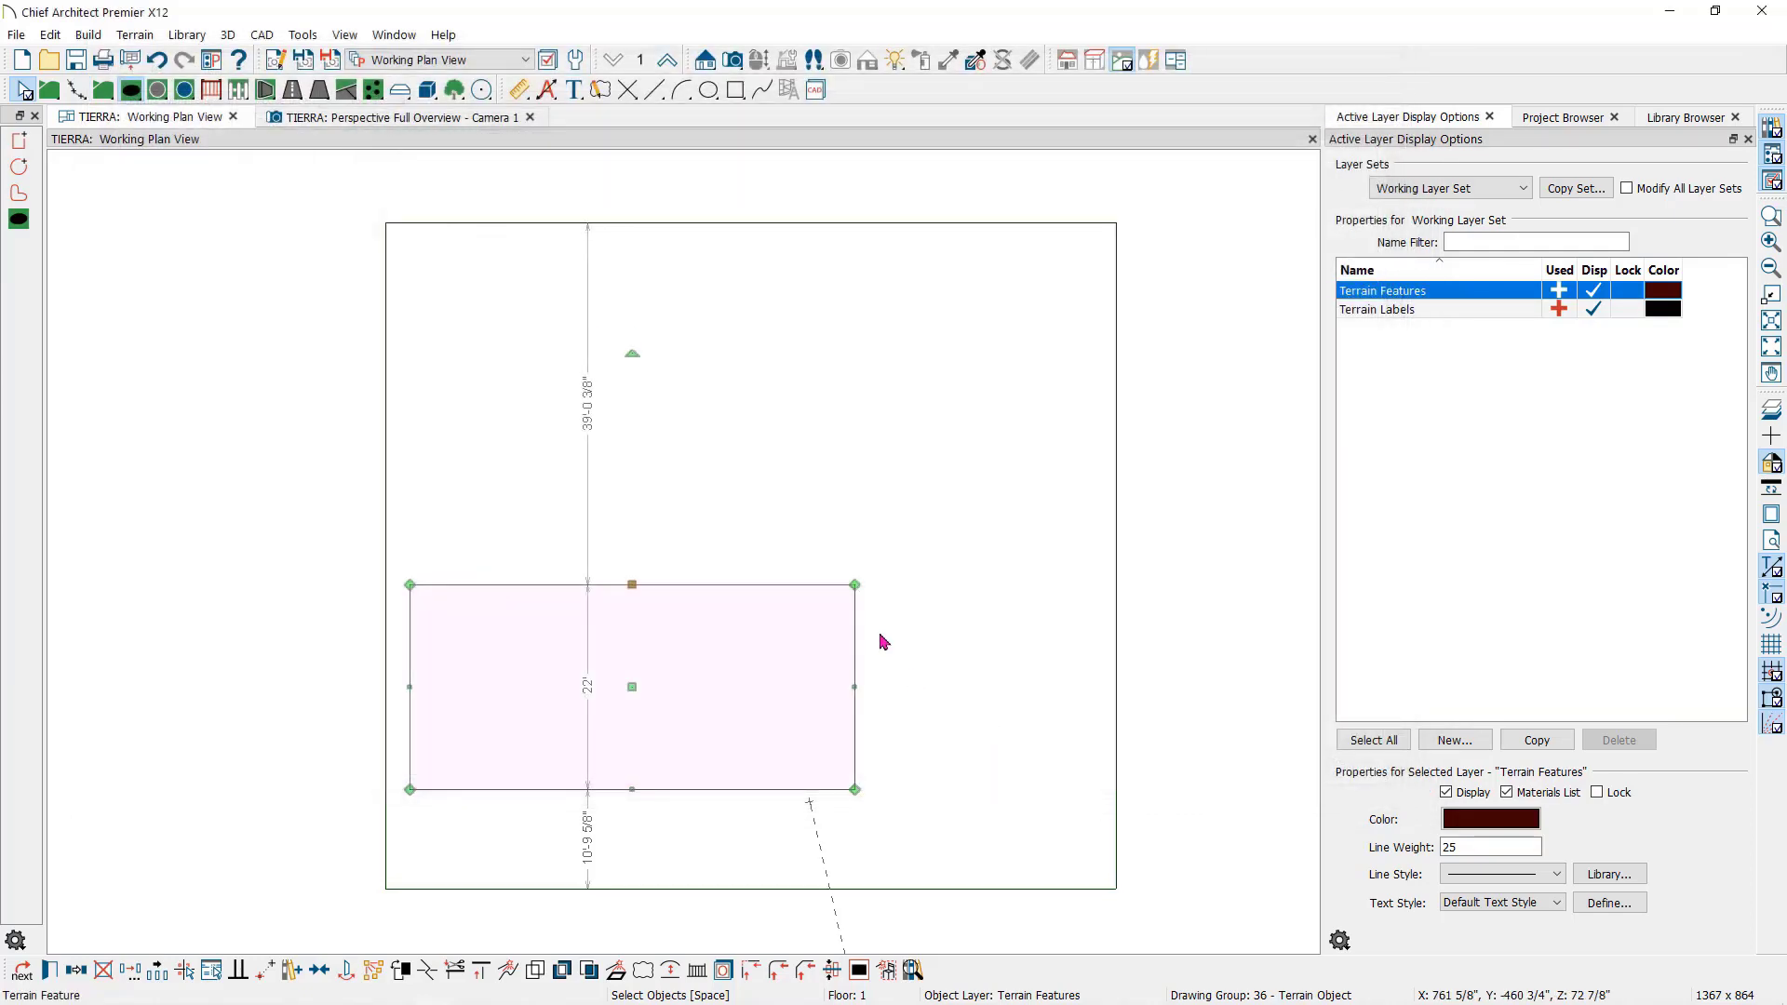
- Check the dirt patch on the slope in the 3D perspective view and select it
key("Escape")
left_click(434, 117)
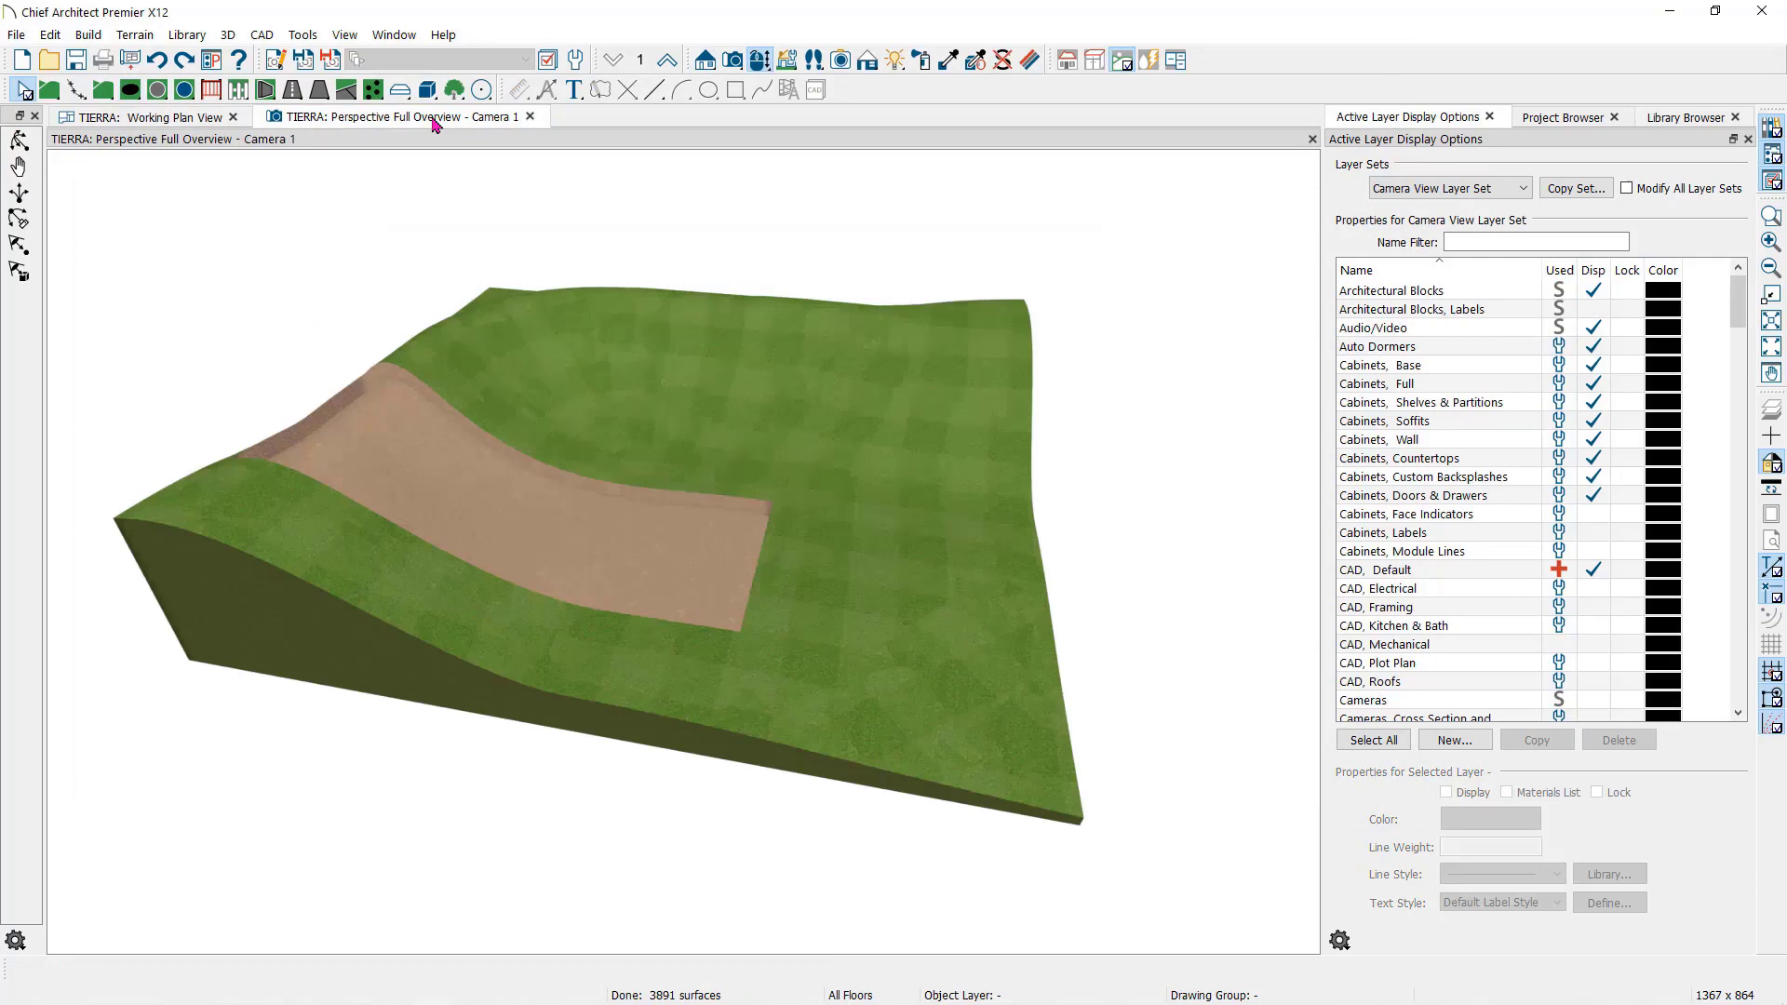
left_click(519, 503)
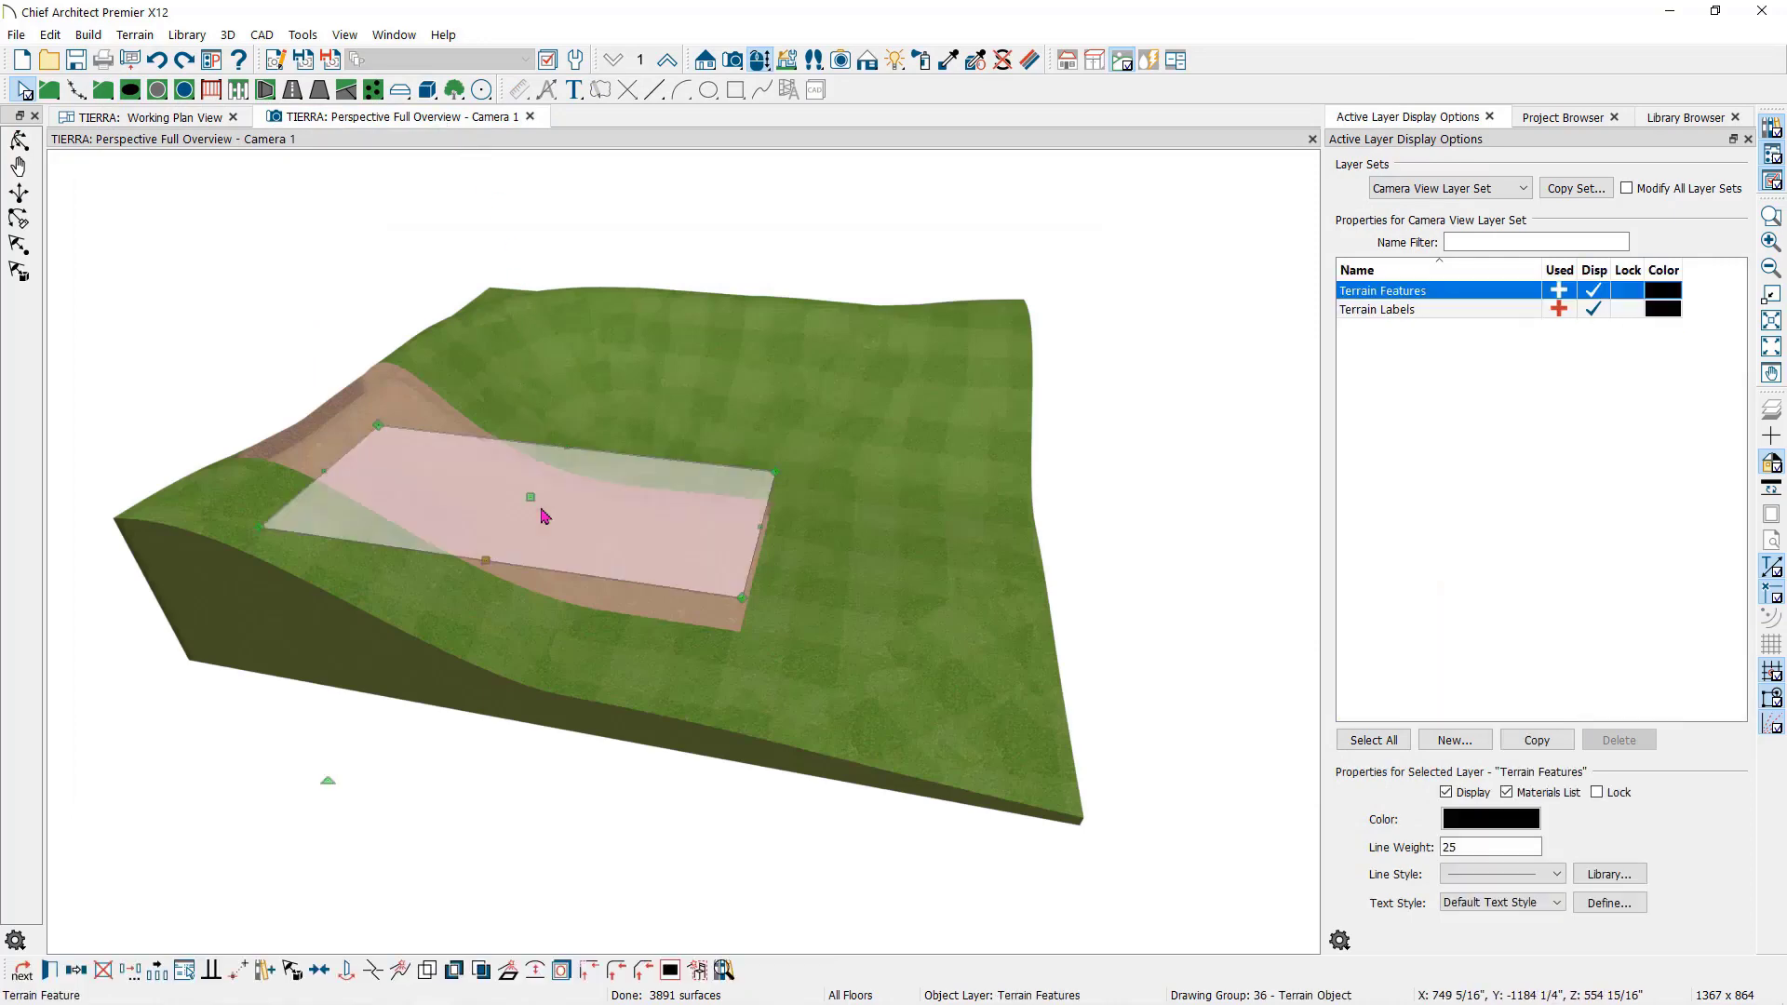
- Delete the dirt feature and draw a rectangular polyline garden bed across the slope
key("Delete")
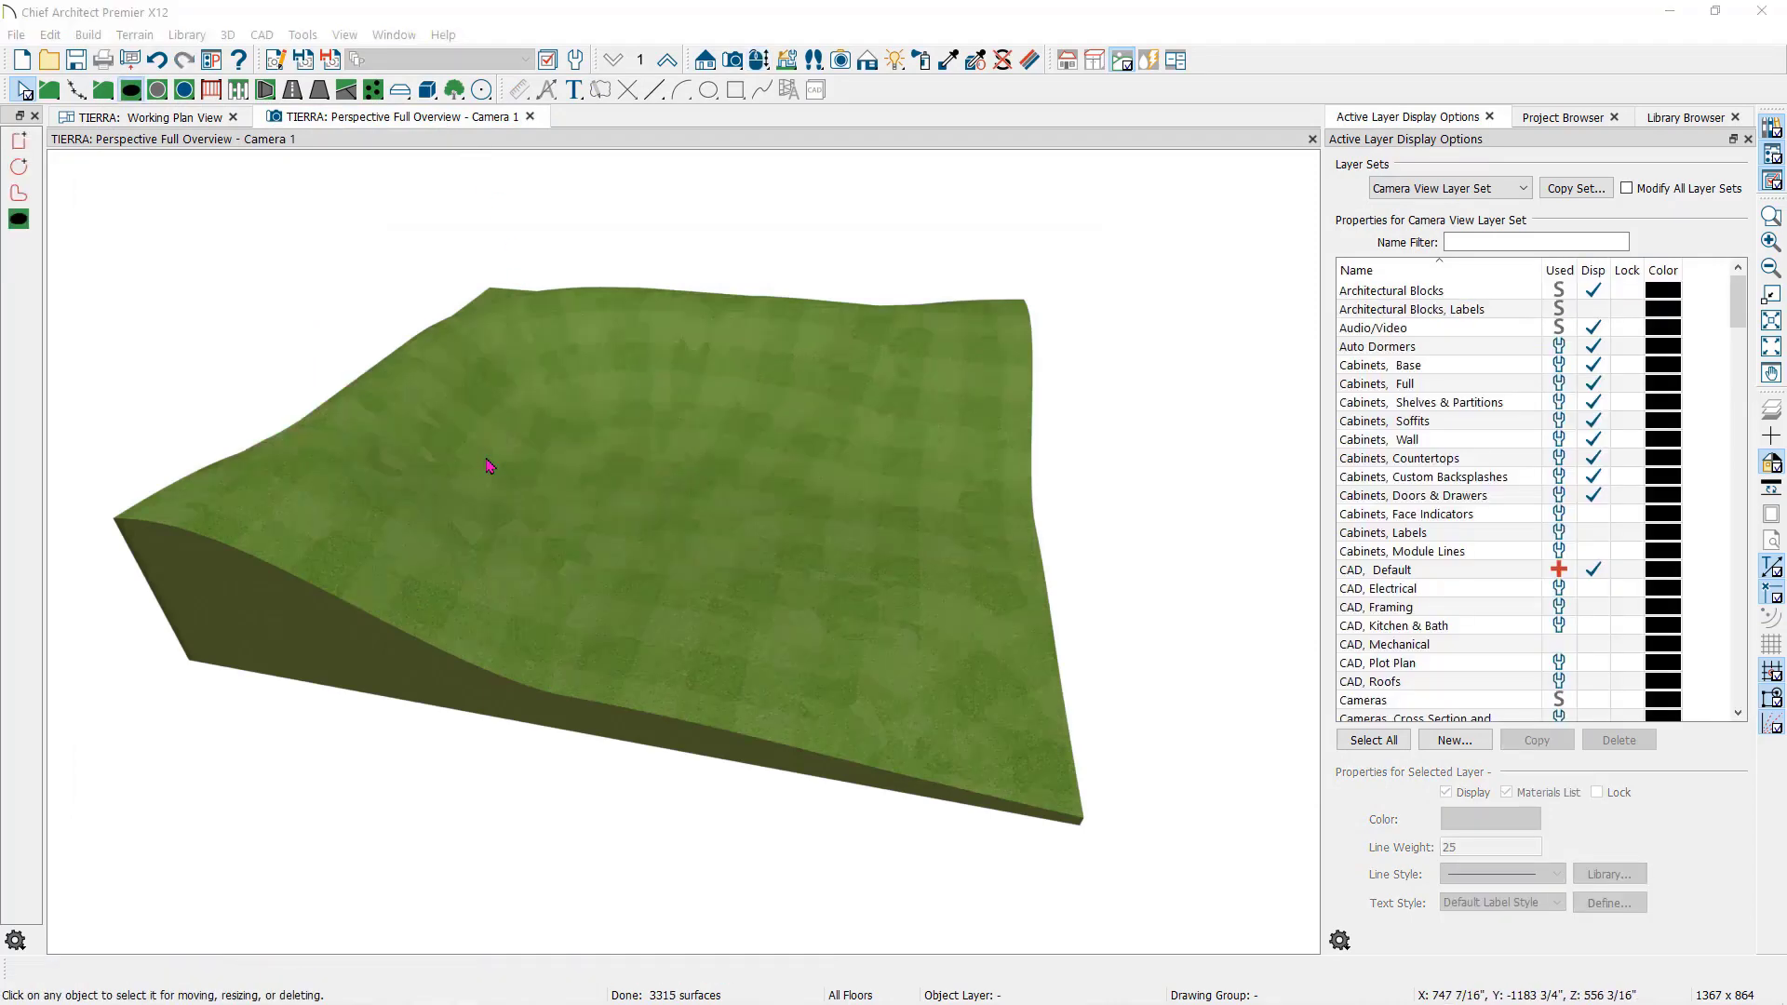
left_click(155, 92)
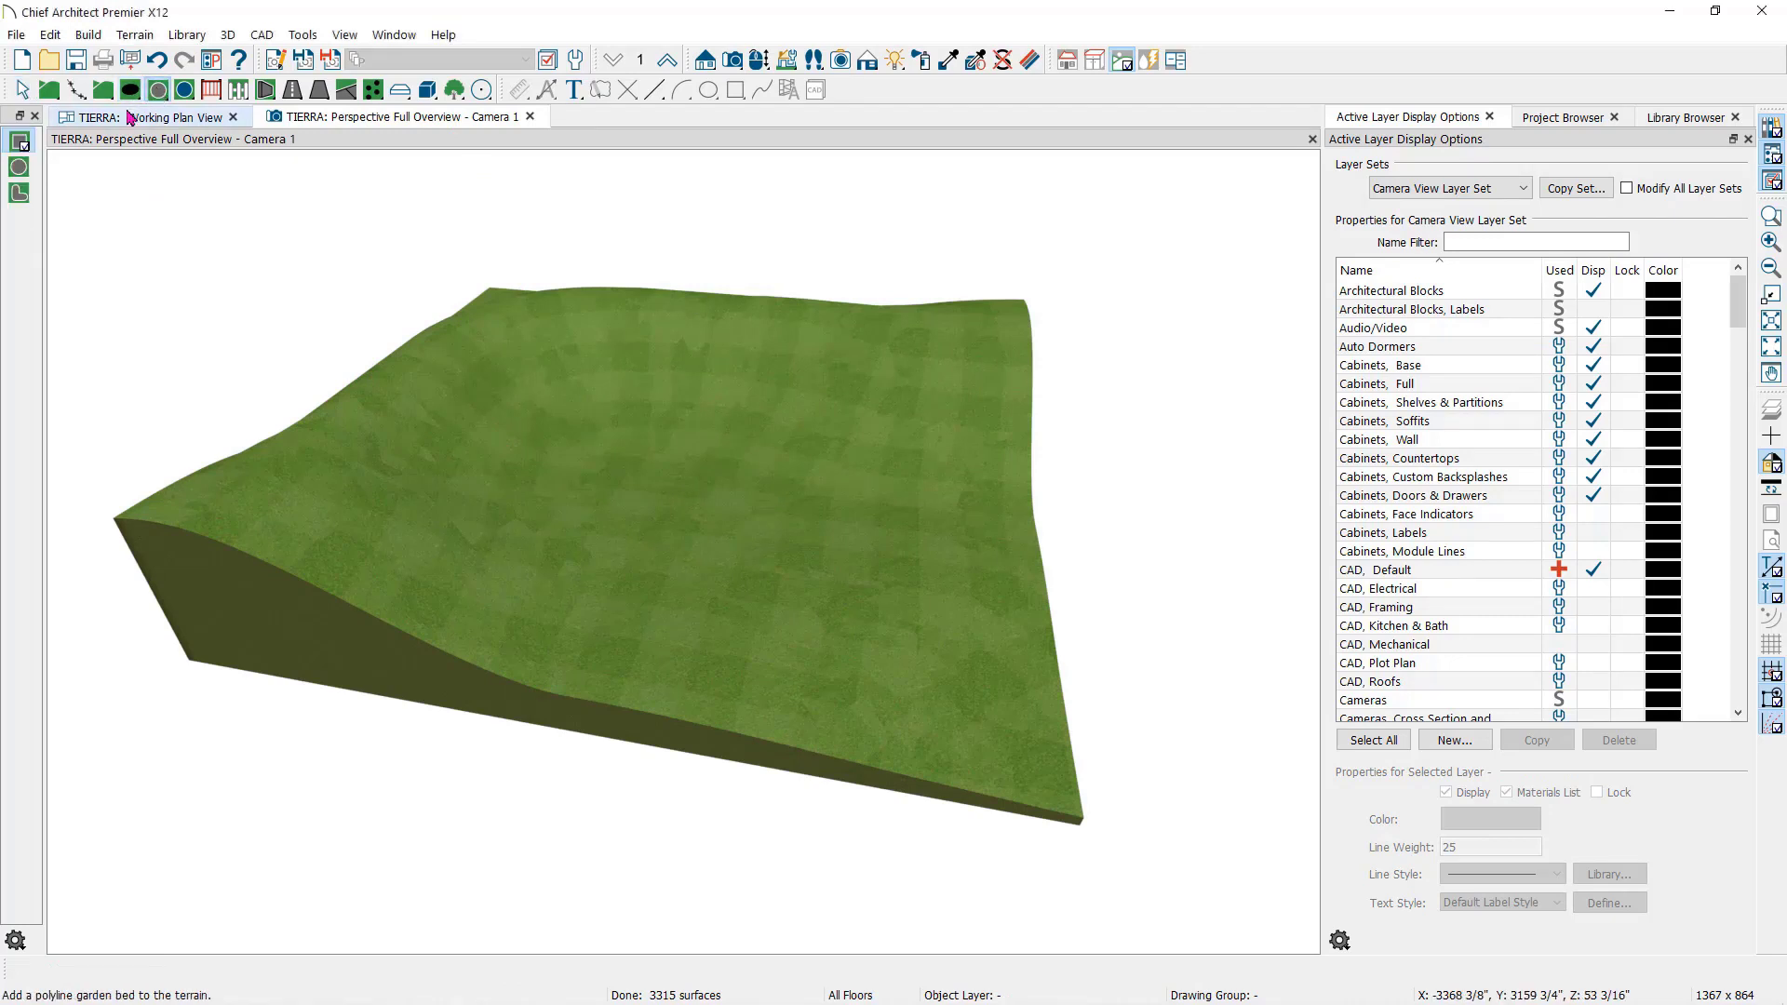
left_click(19, 142)
left_click_drag(486, 369, 831, 569)
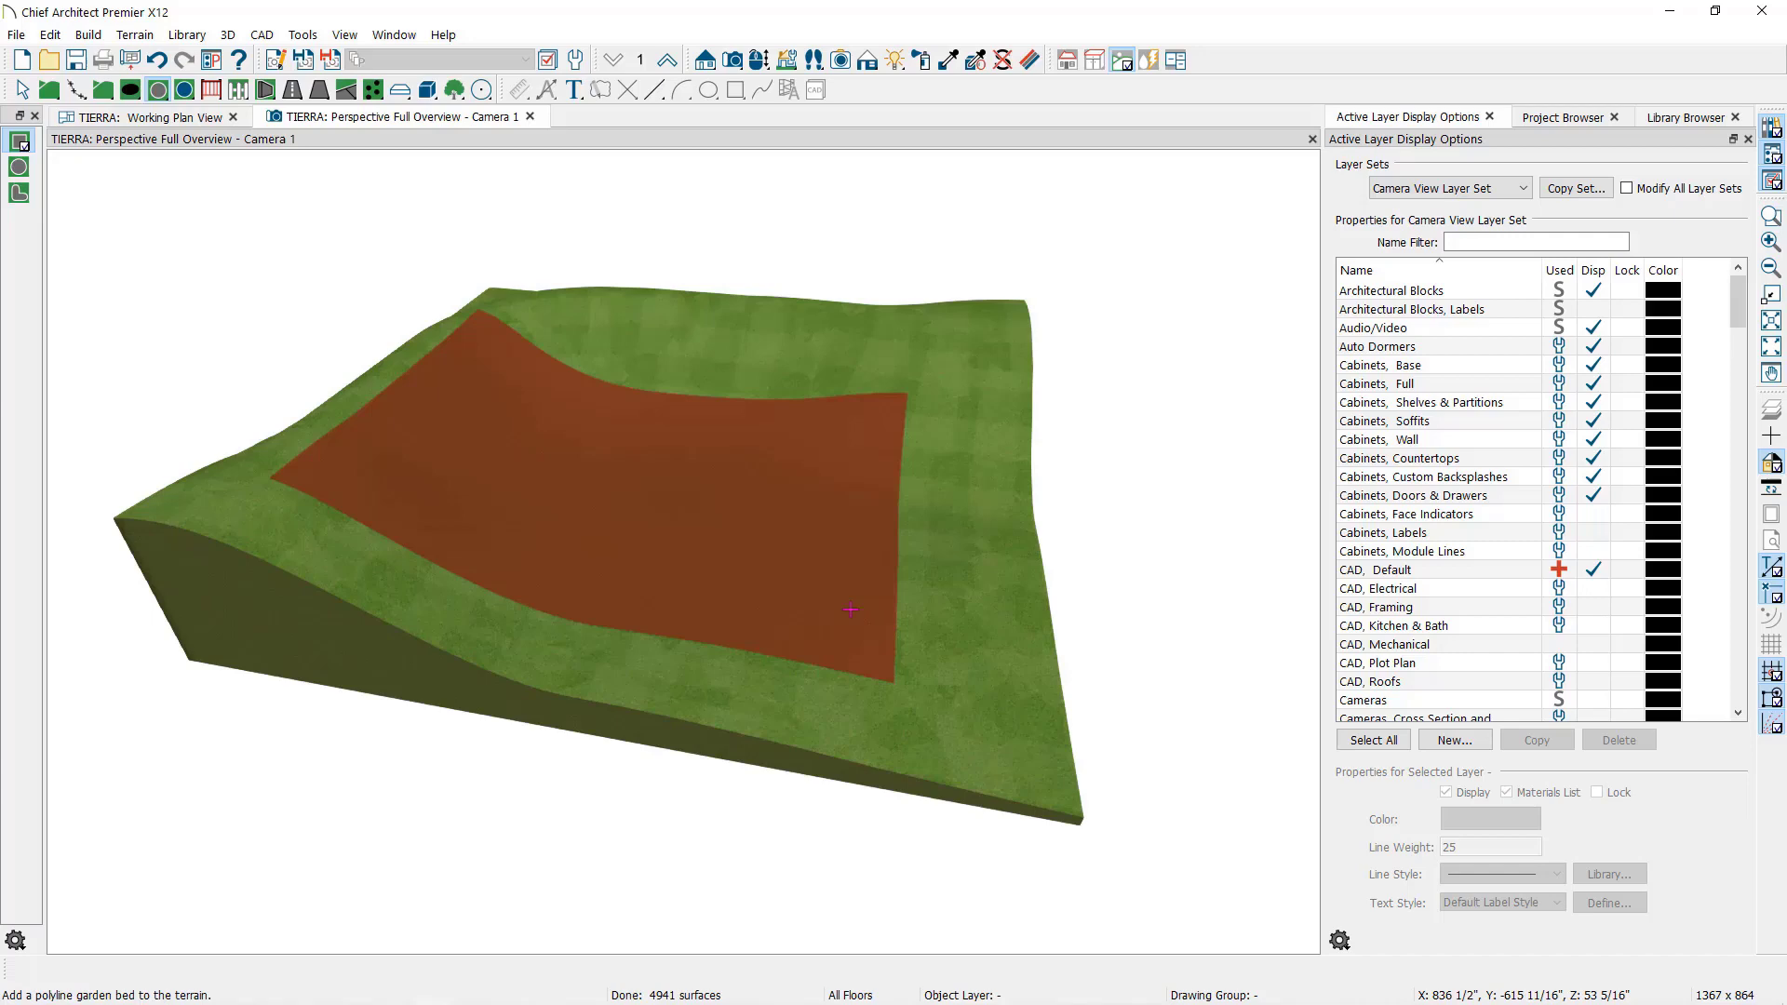
- Open the garden bed's specification at its Distributed Plant settings
left_click(766, 574)
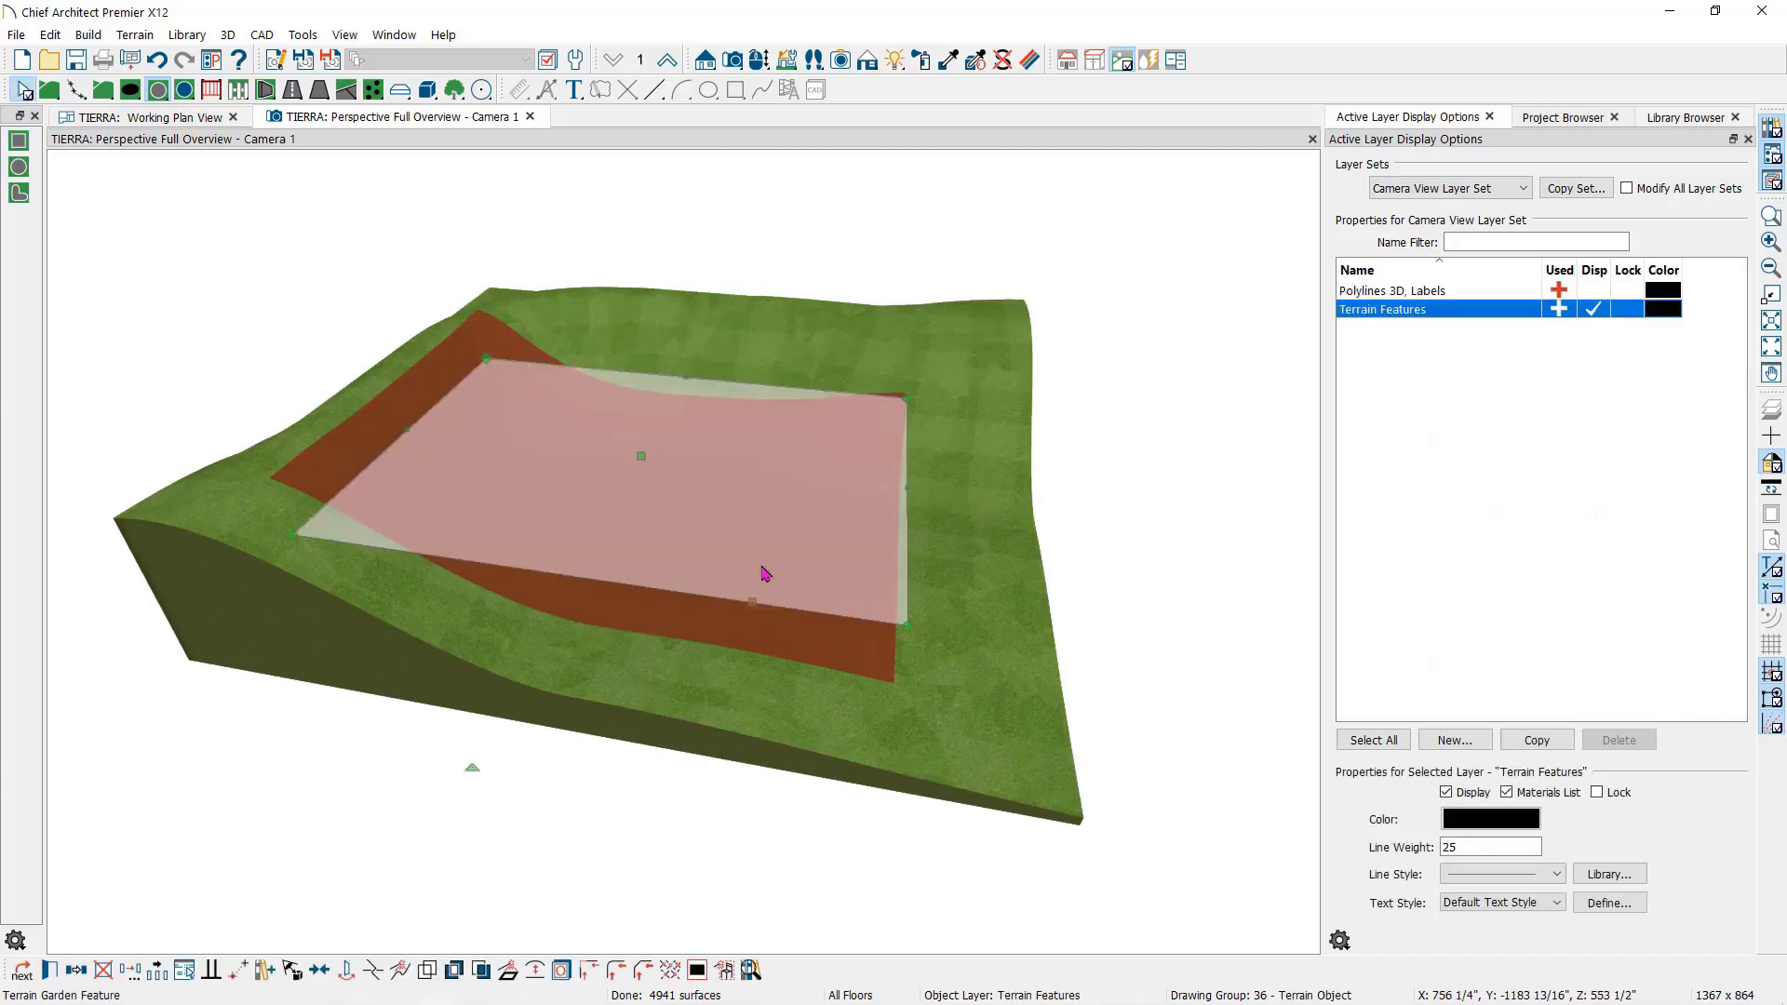
double_click(763, 575)
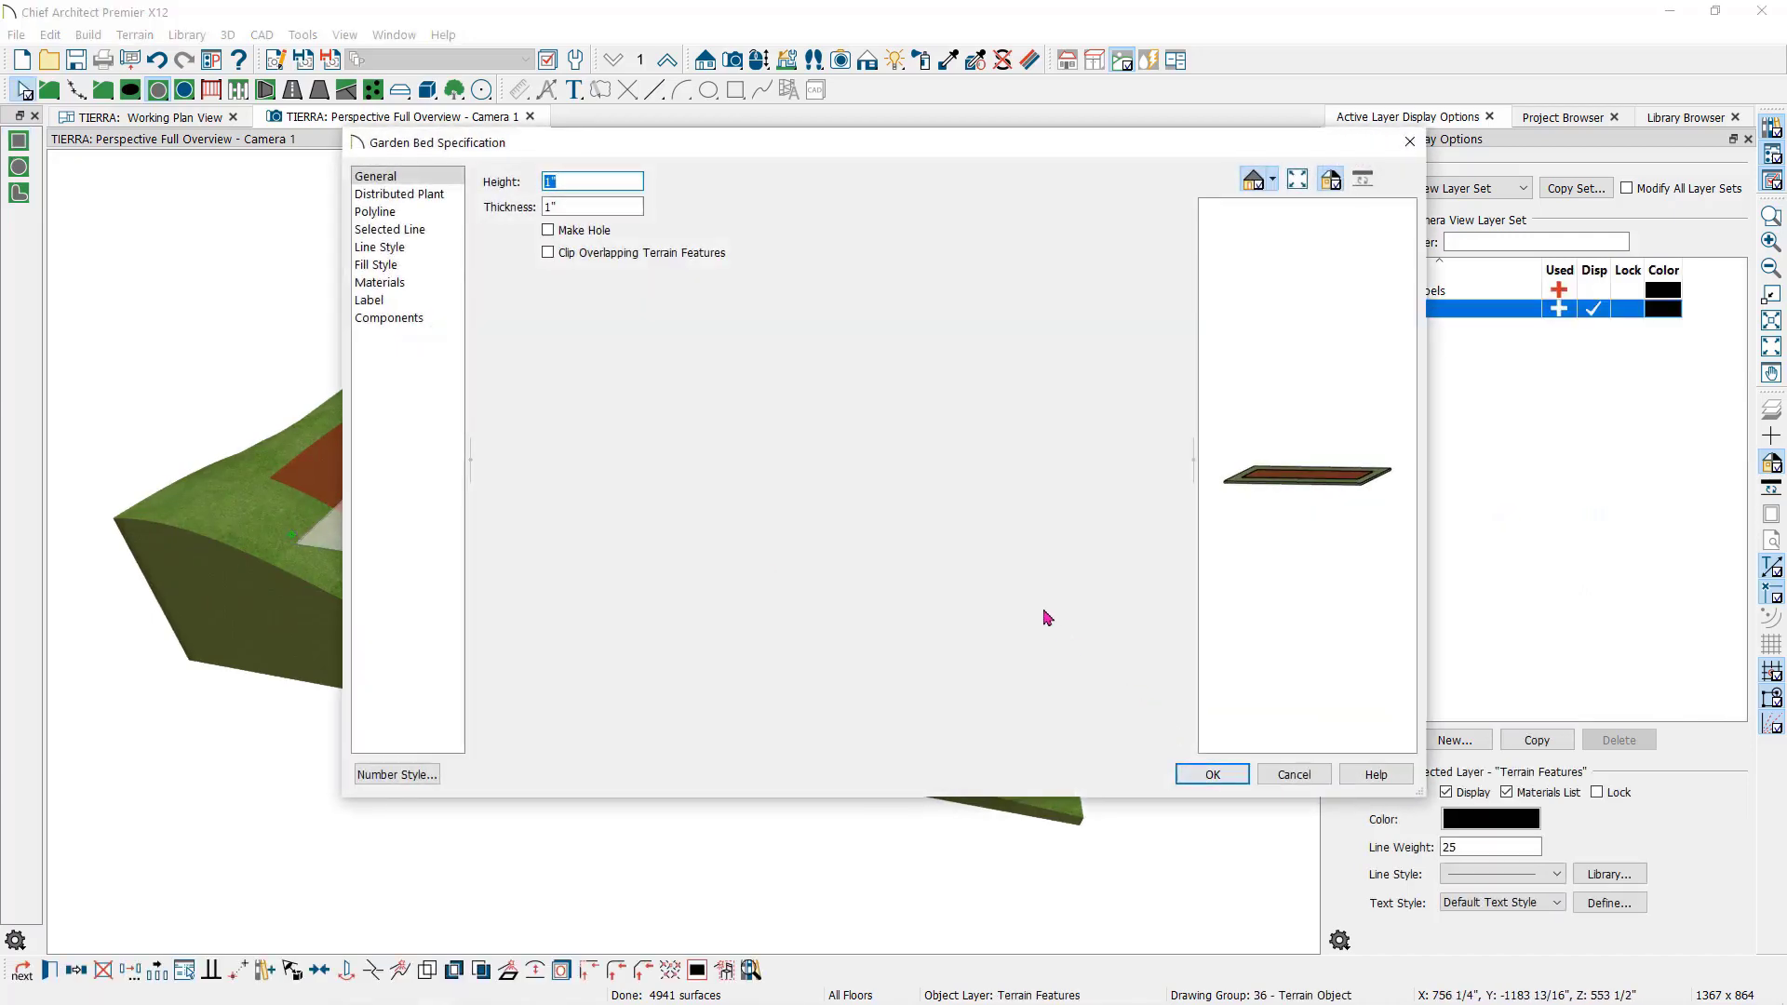
left_click(389, 196)
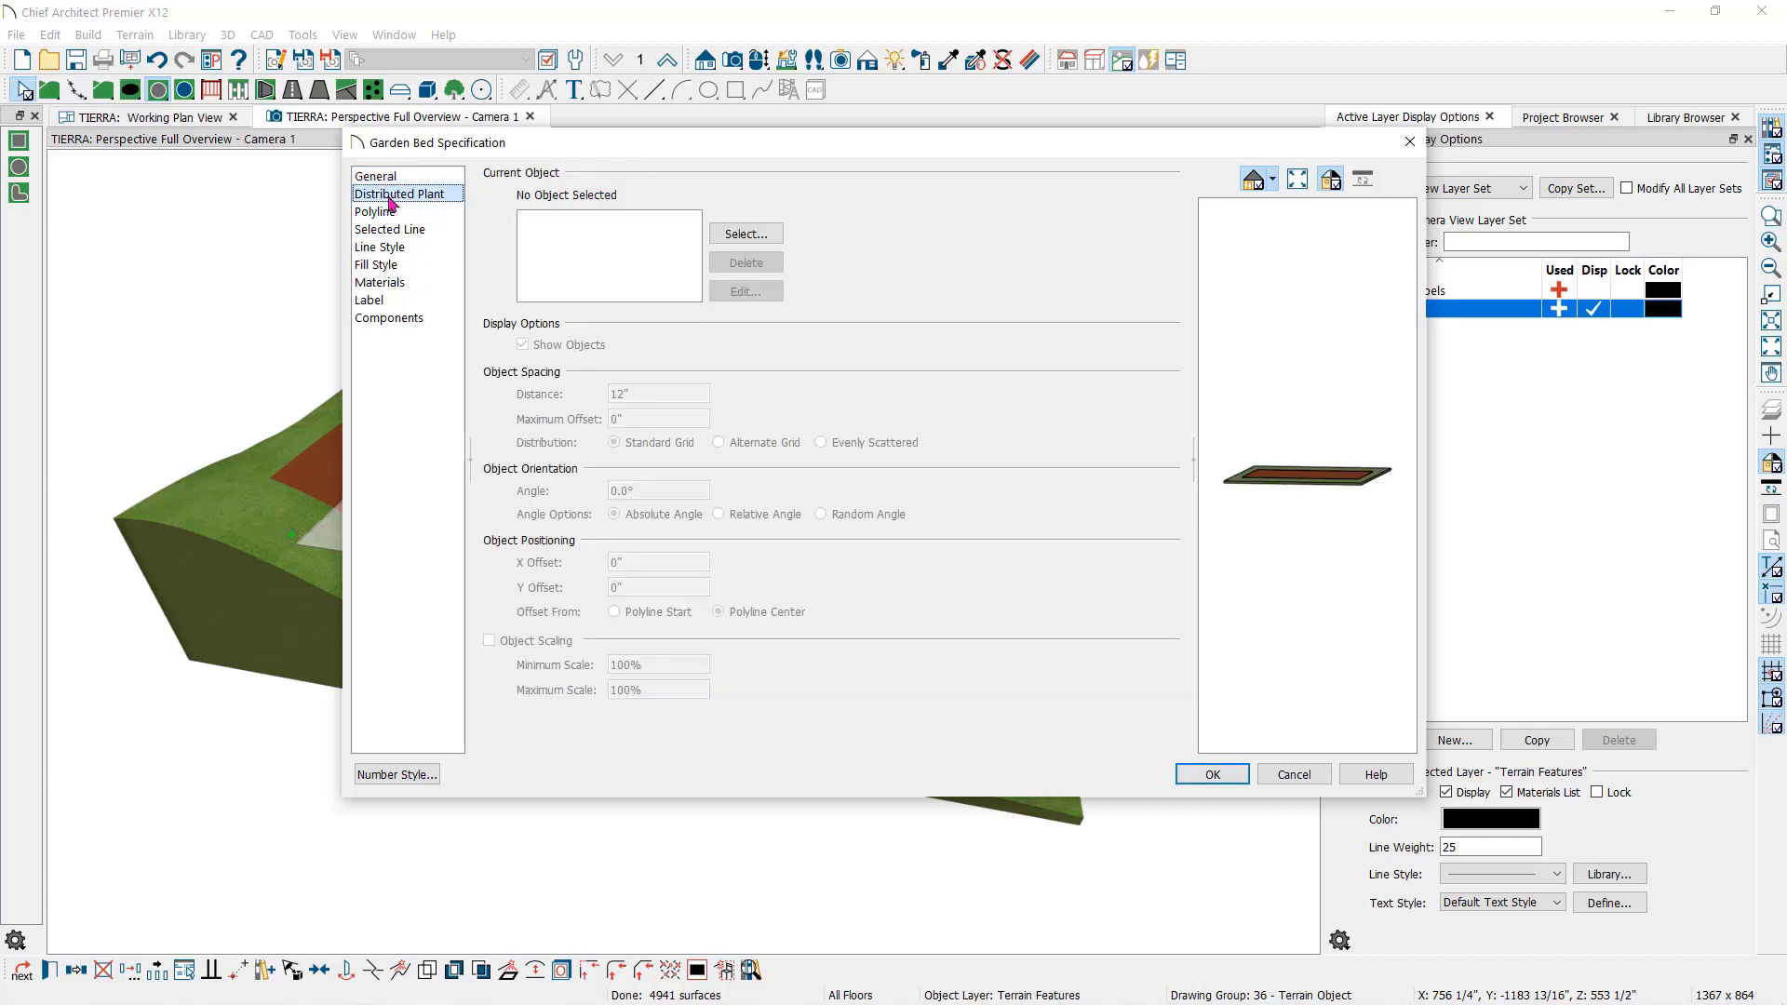
left_click_drag(1323, 435, 1296, 460)
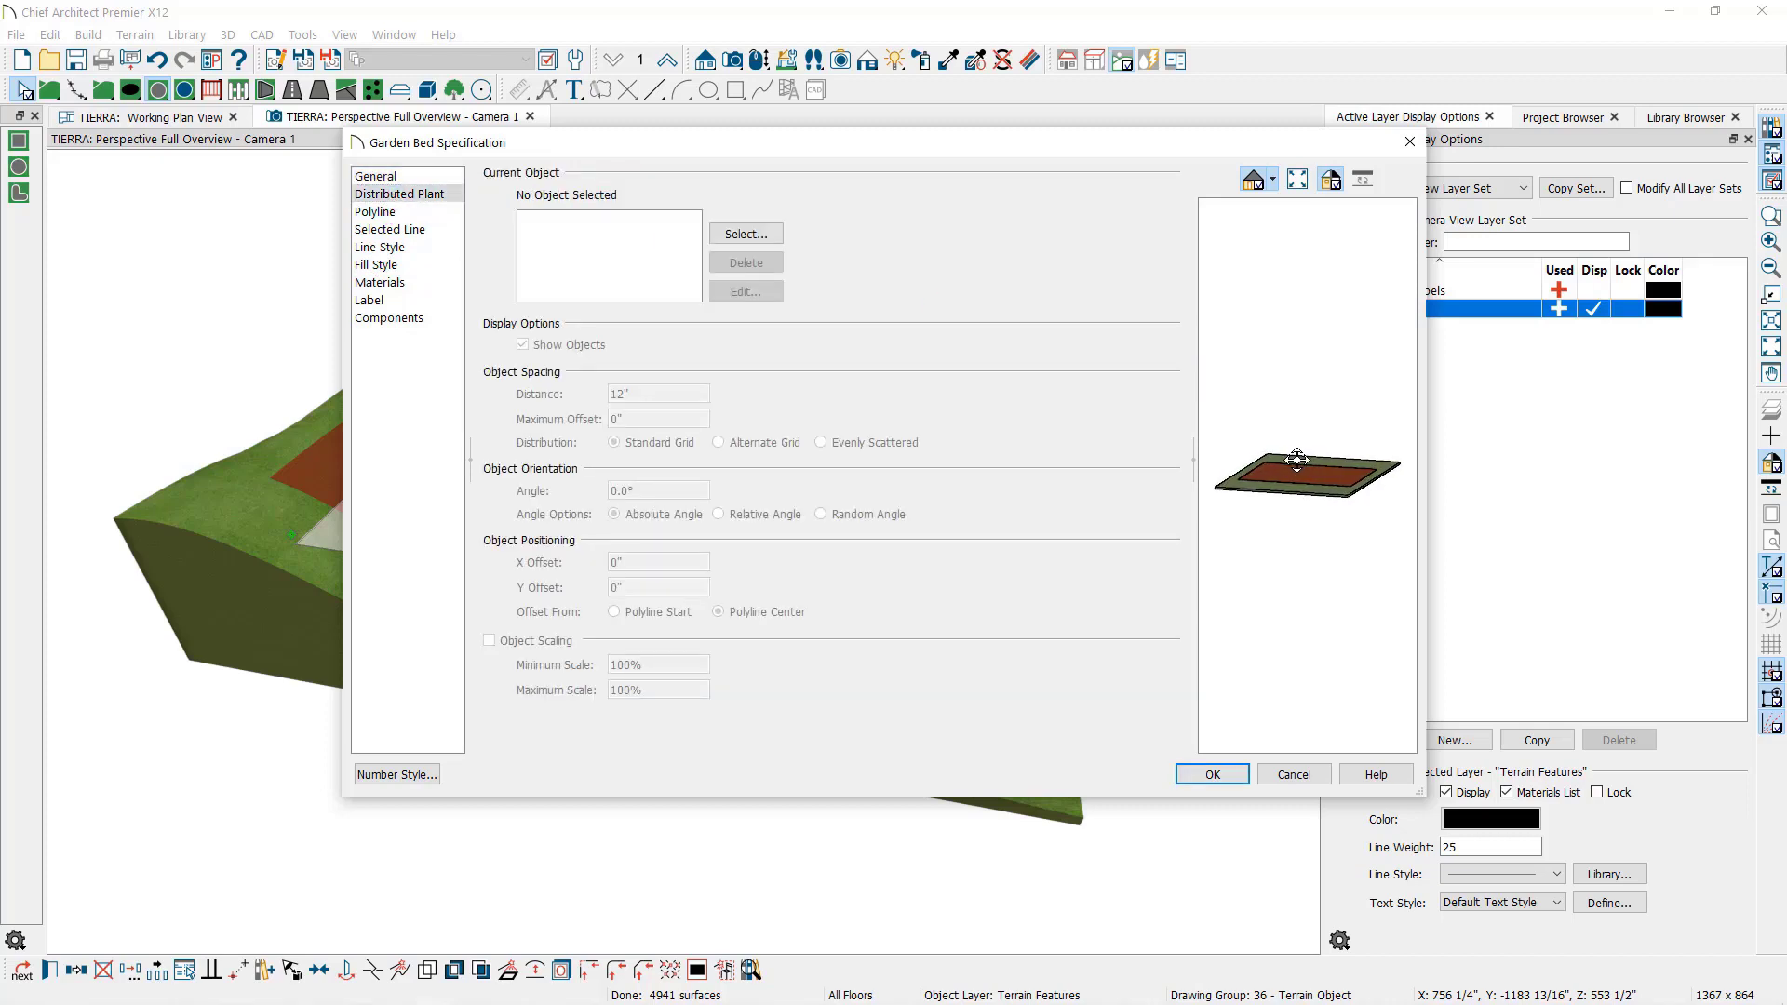
- Choose Prunus serrulata (young) 1 as the garden bed's distributed plant
left_click(745, 235)
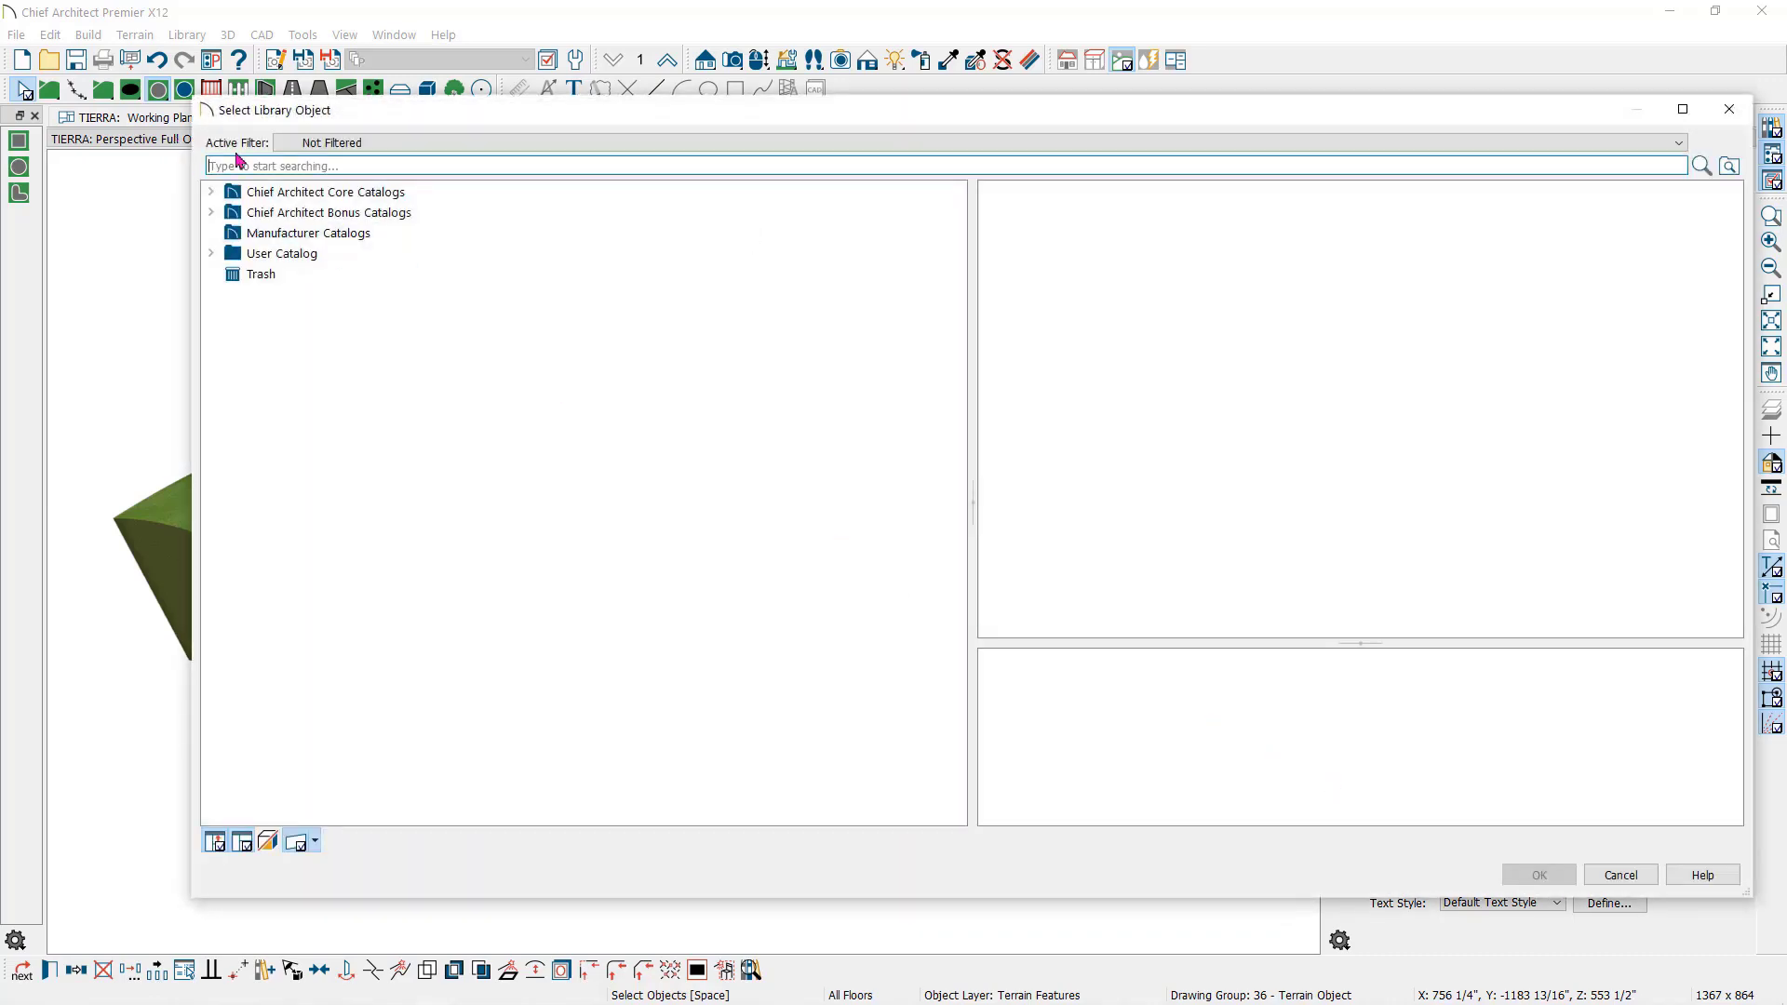
type("PRUNUS SERR")
key("Return")
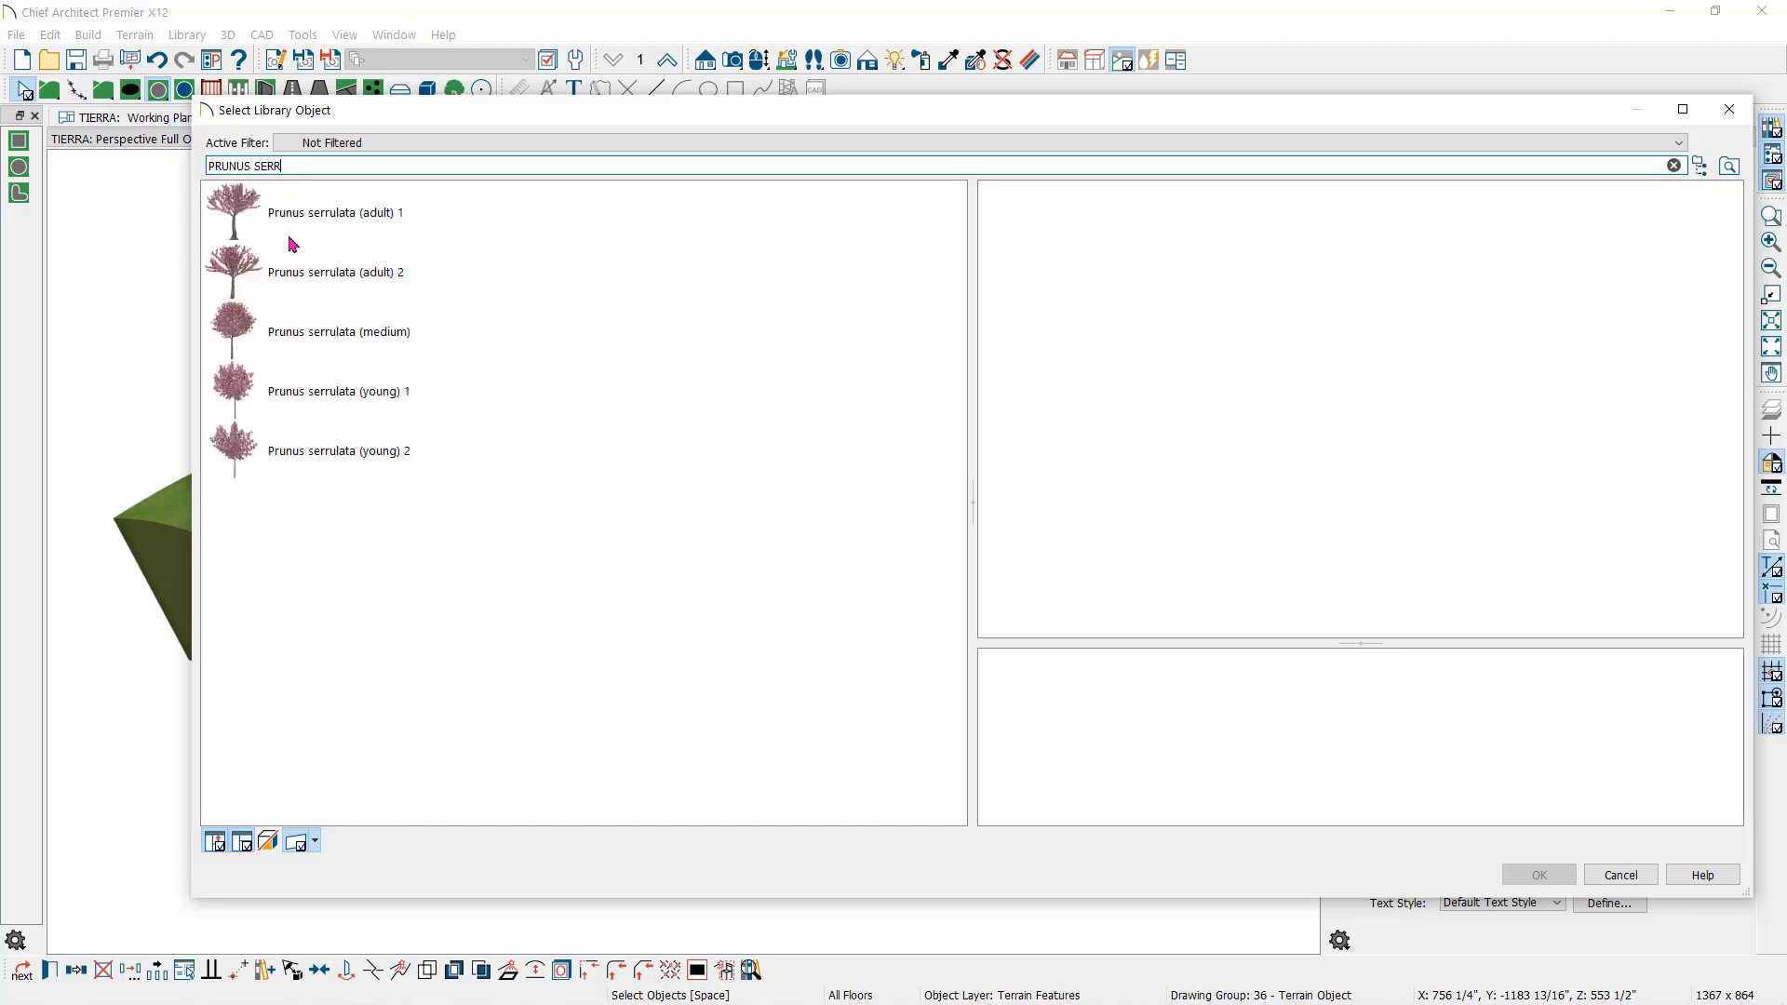
left_click(323, 404)
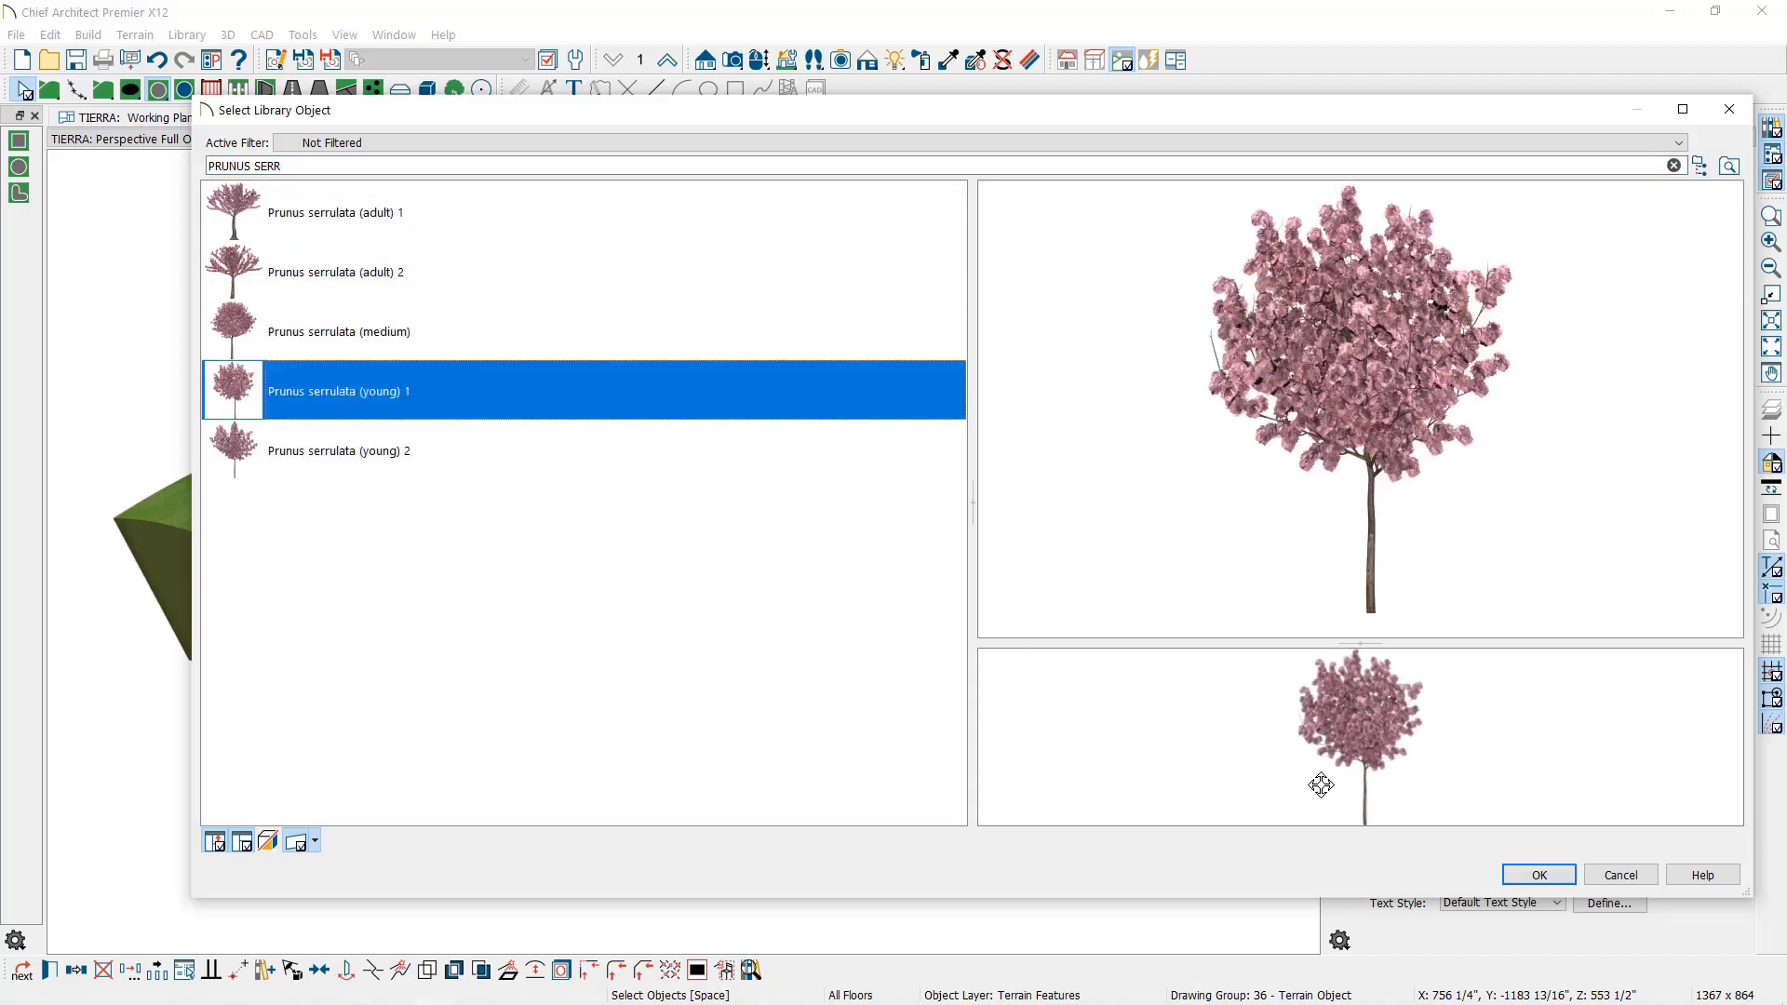
left_click(1541, 876)
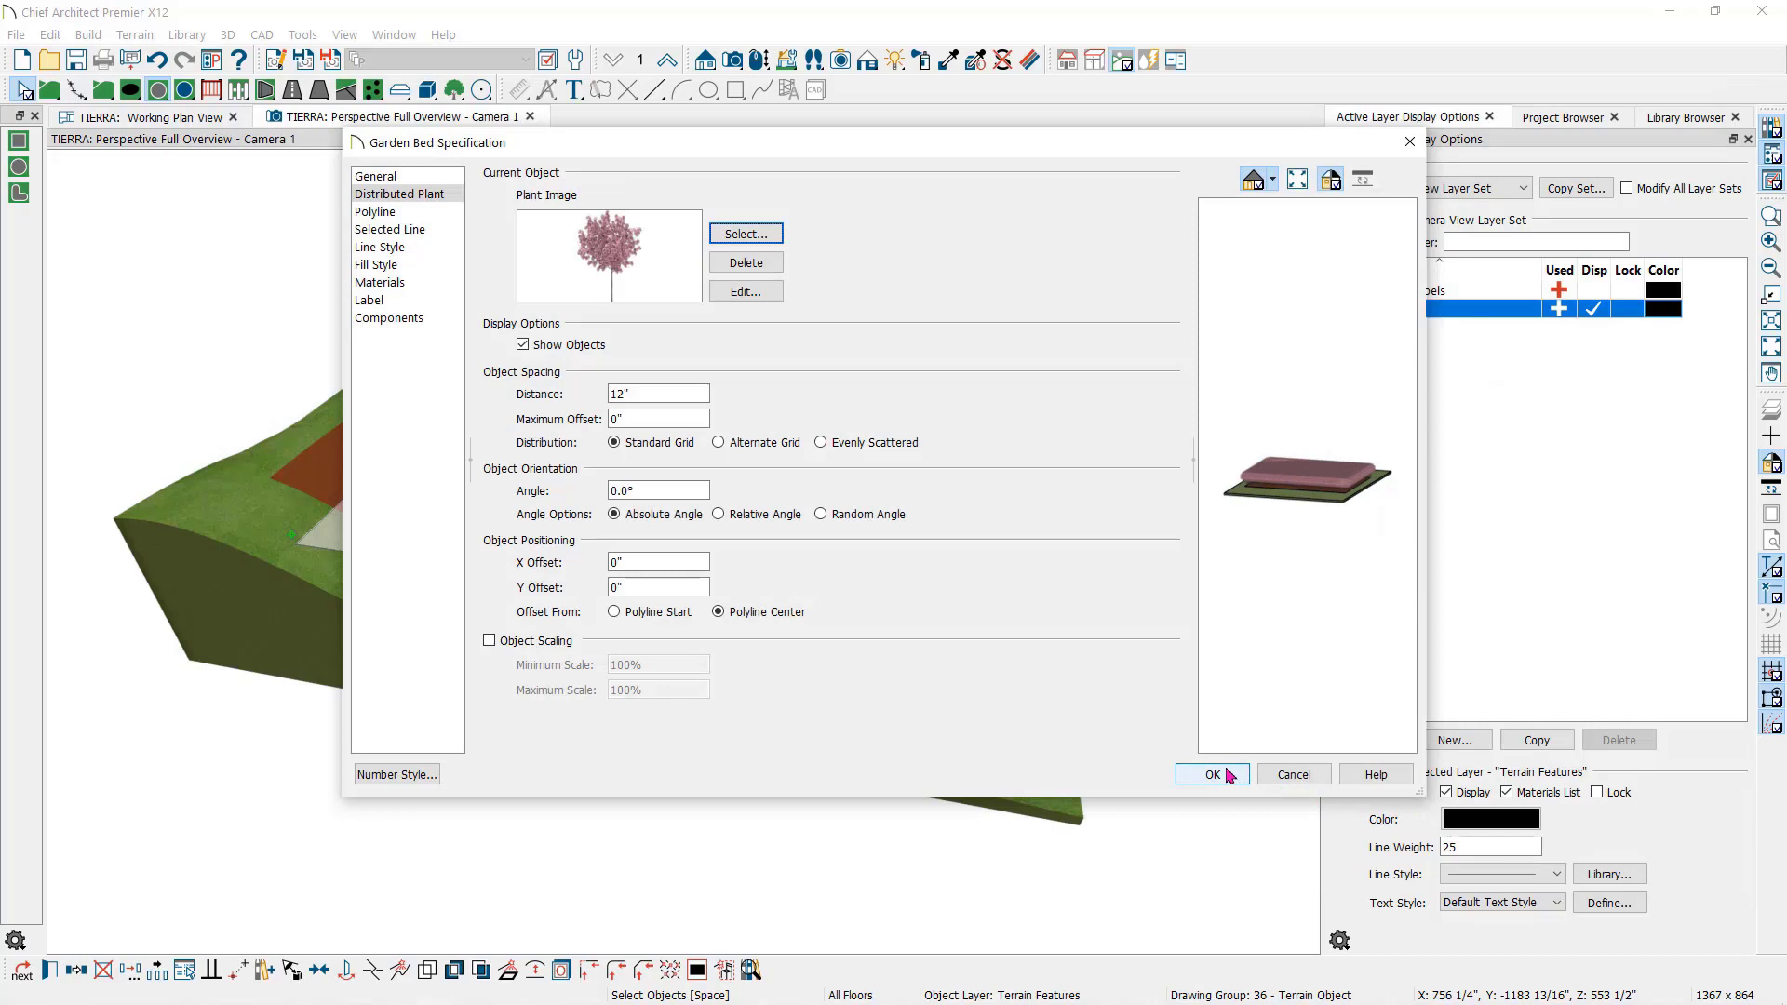
- Set the plant spacing distance to 120" and apply the planting to the bed
left_click_drag(1269, 566, 1188, 519)
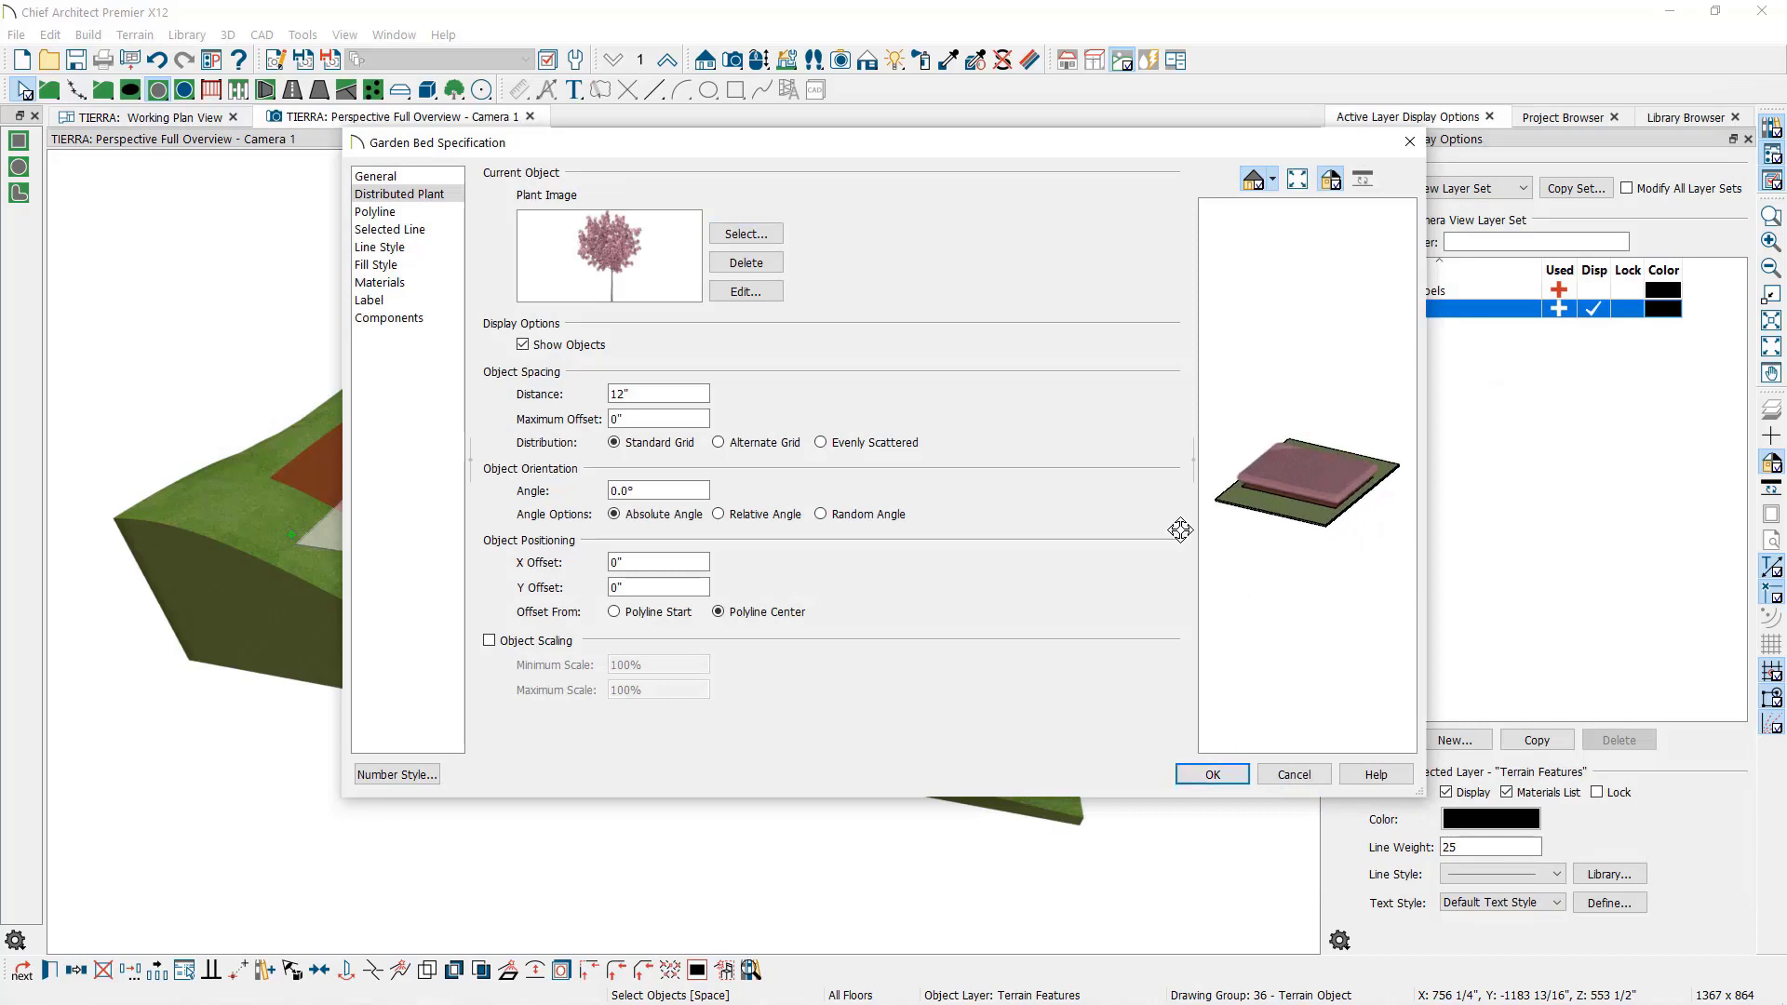
double_click(620, 393)
type("120")
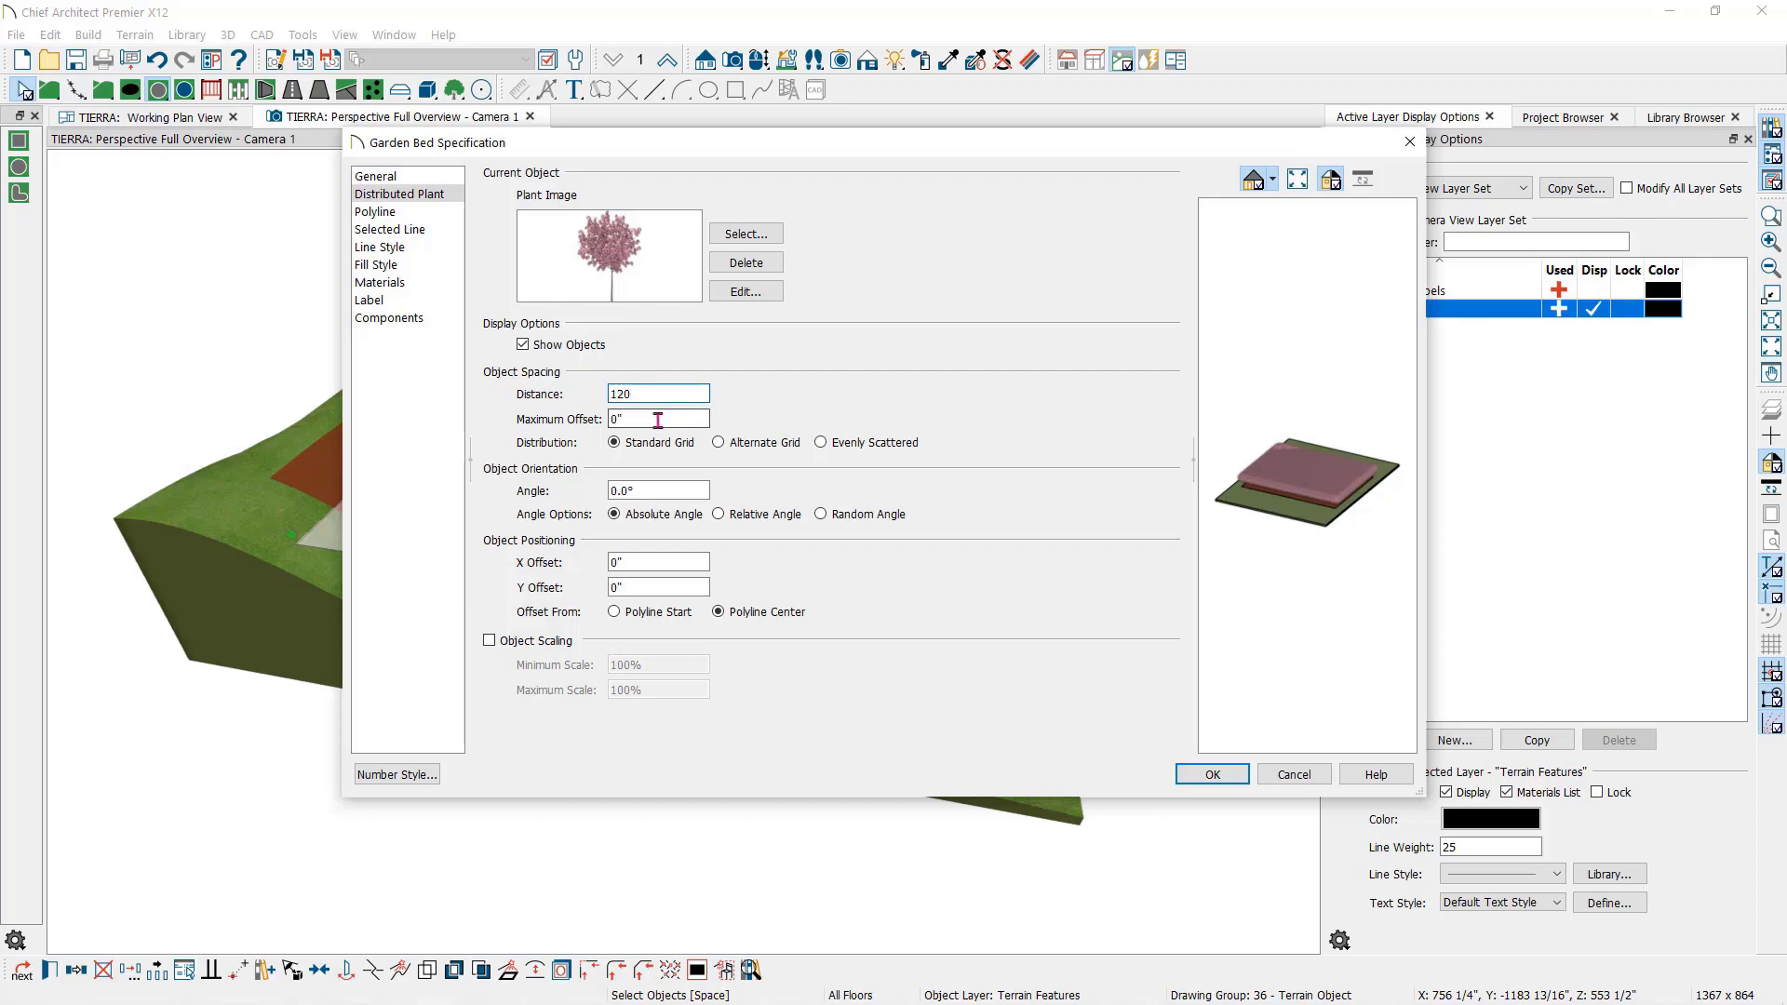
left_click(658, 421)
left_click(661, 487)
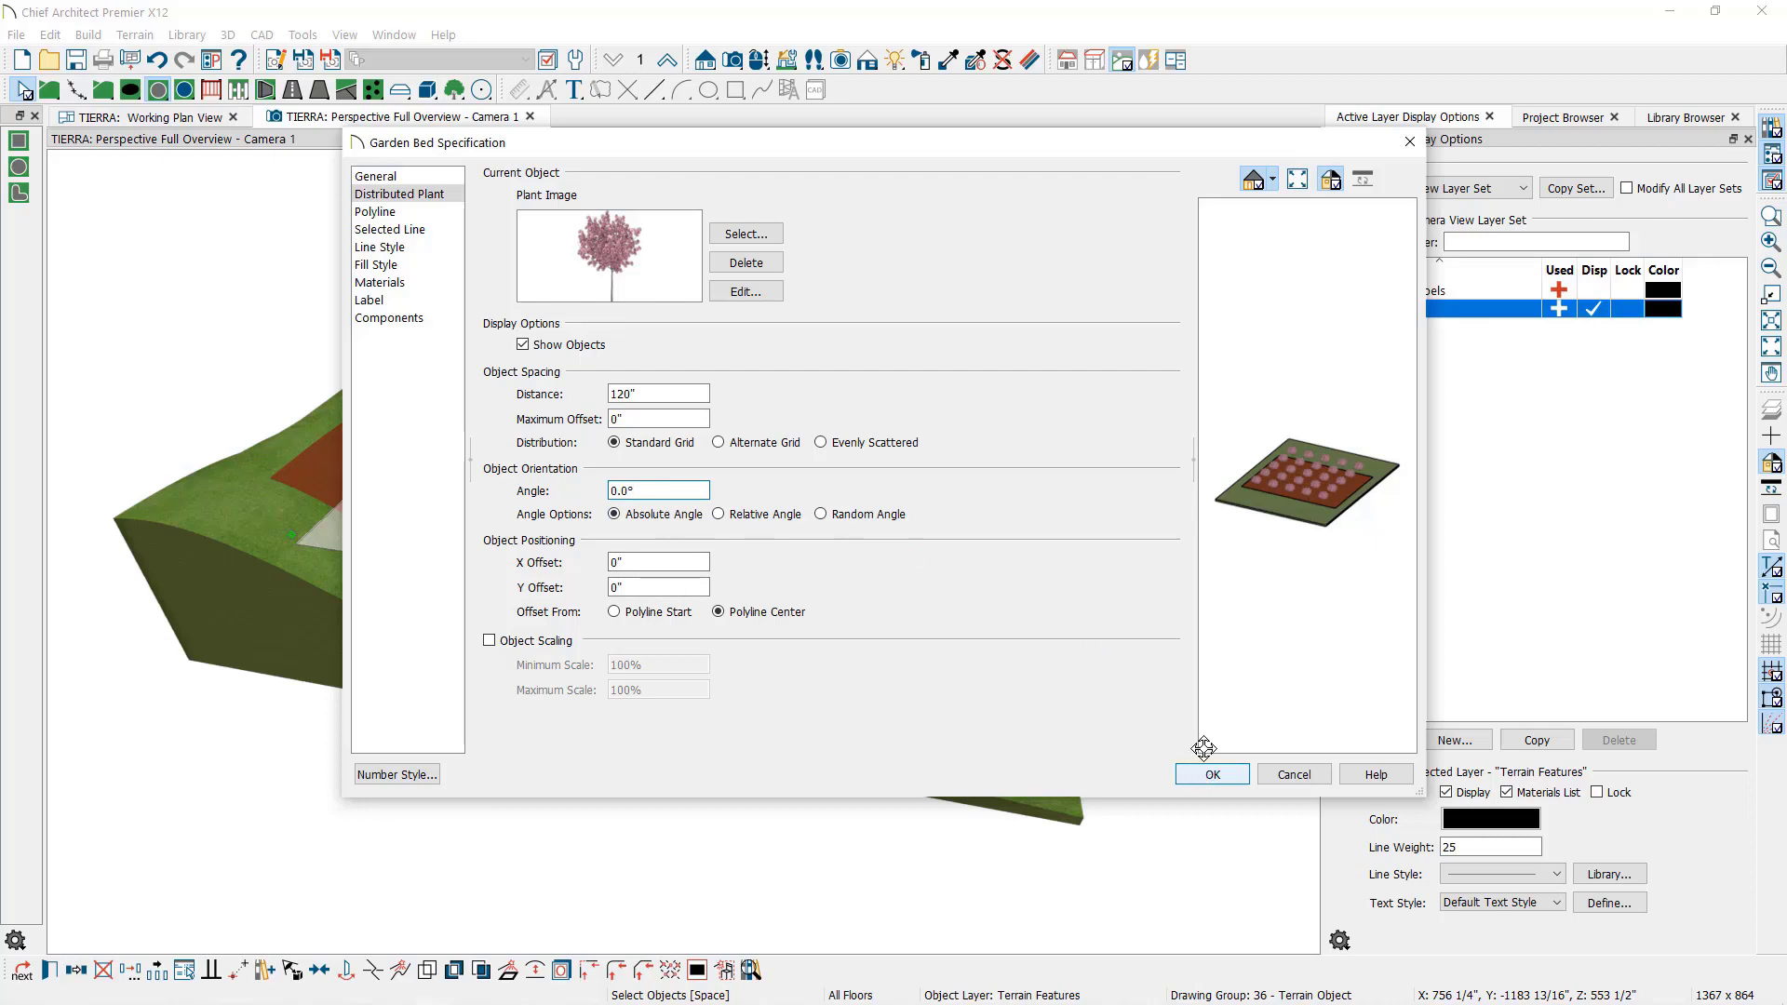
mouse_move(1328, 472)
left_mouse_down()
mouse_move(1324, 438)
mouse_move(1325, 498)
left_mouse_up()
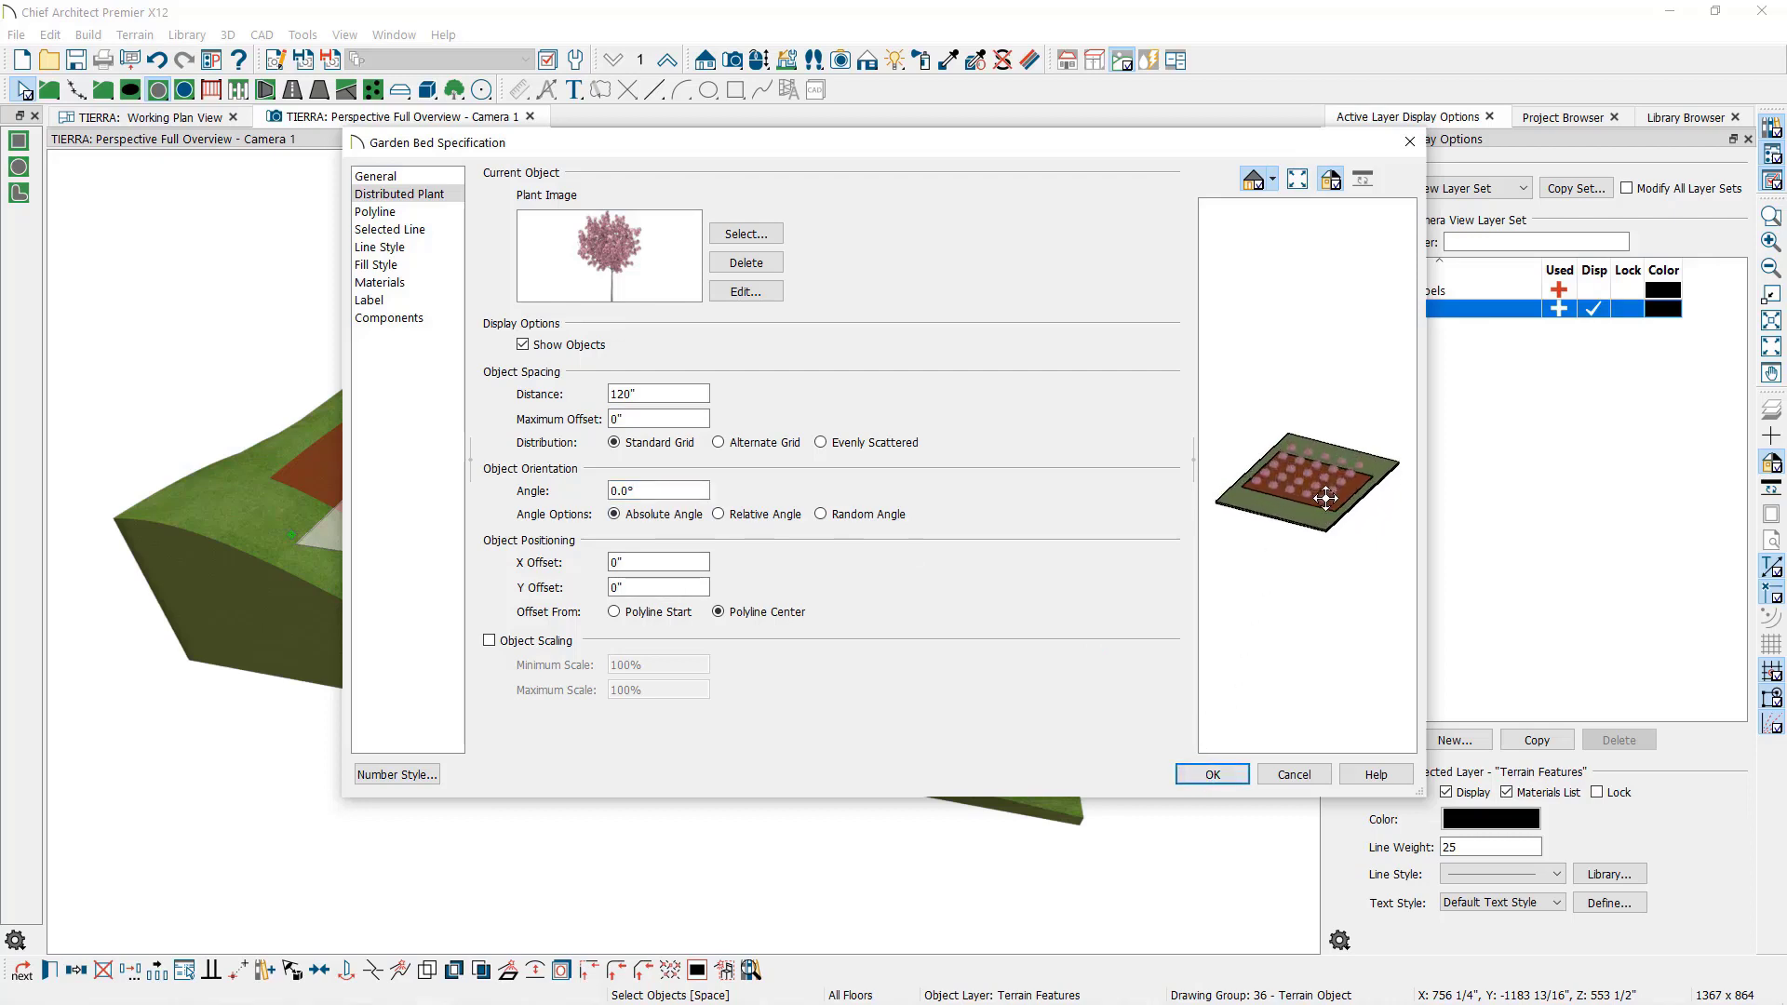
left_click(1209, 775)
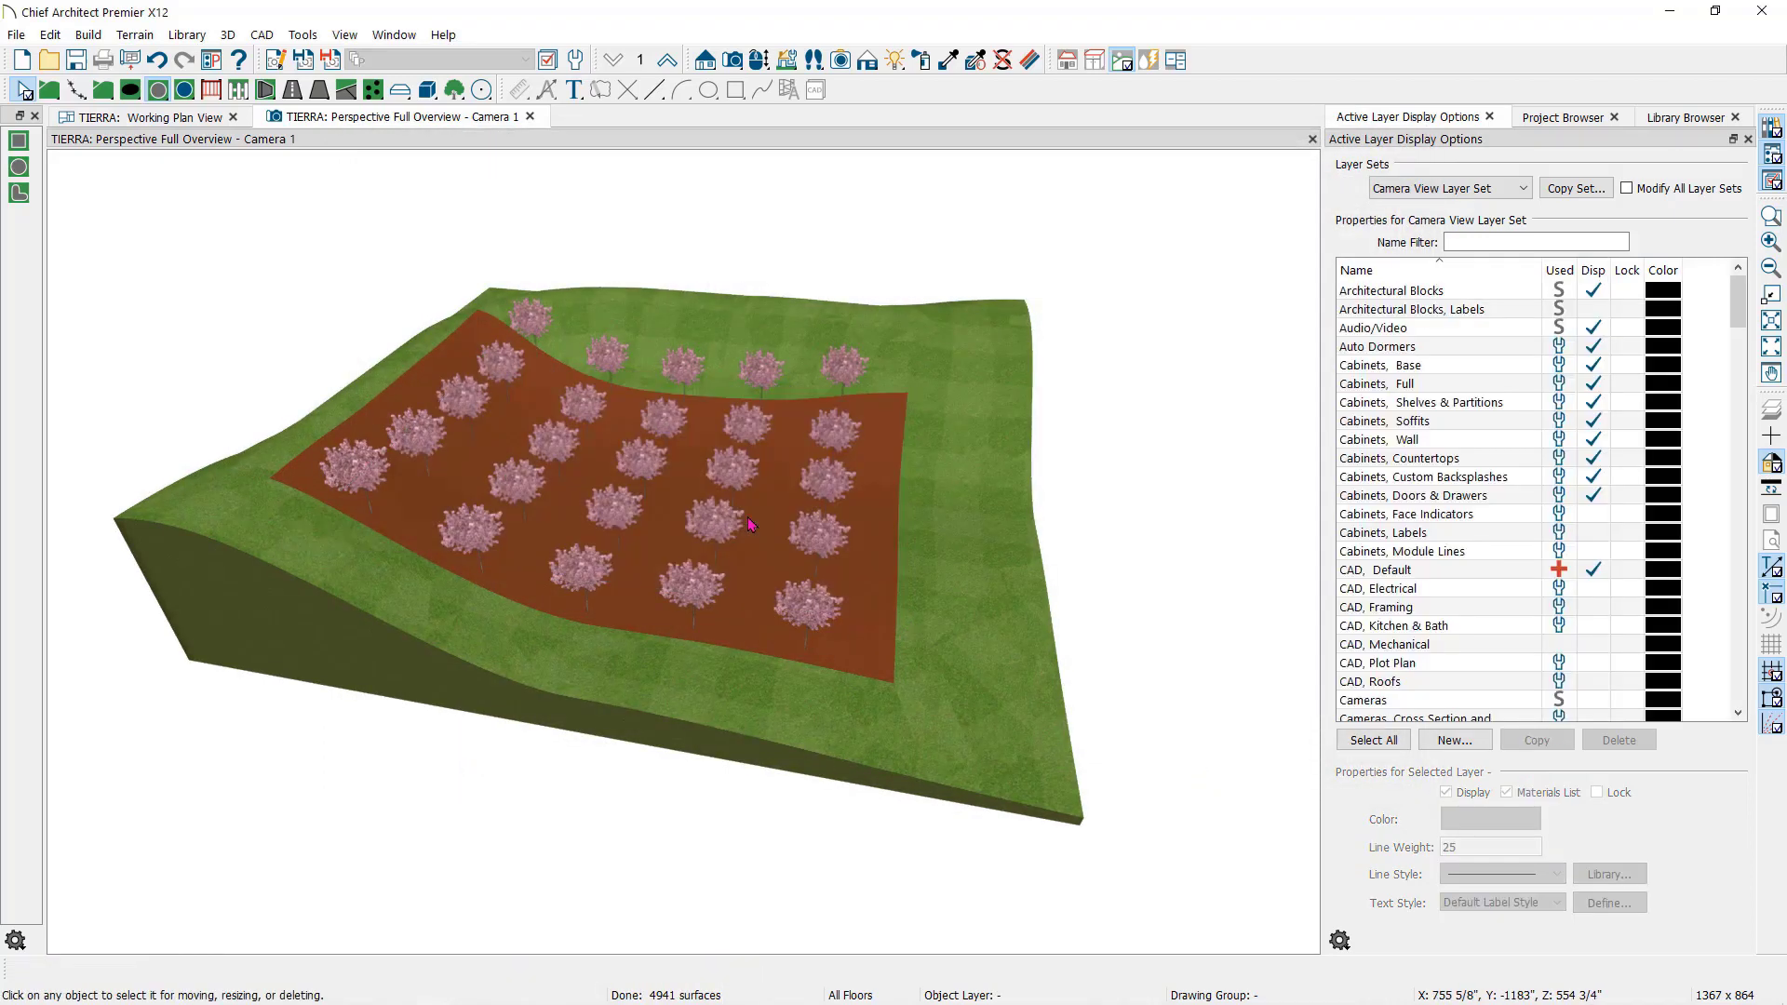
- Delete the planted garden bed and return to the working plan view
left_click(874, 584)
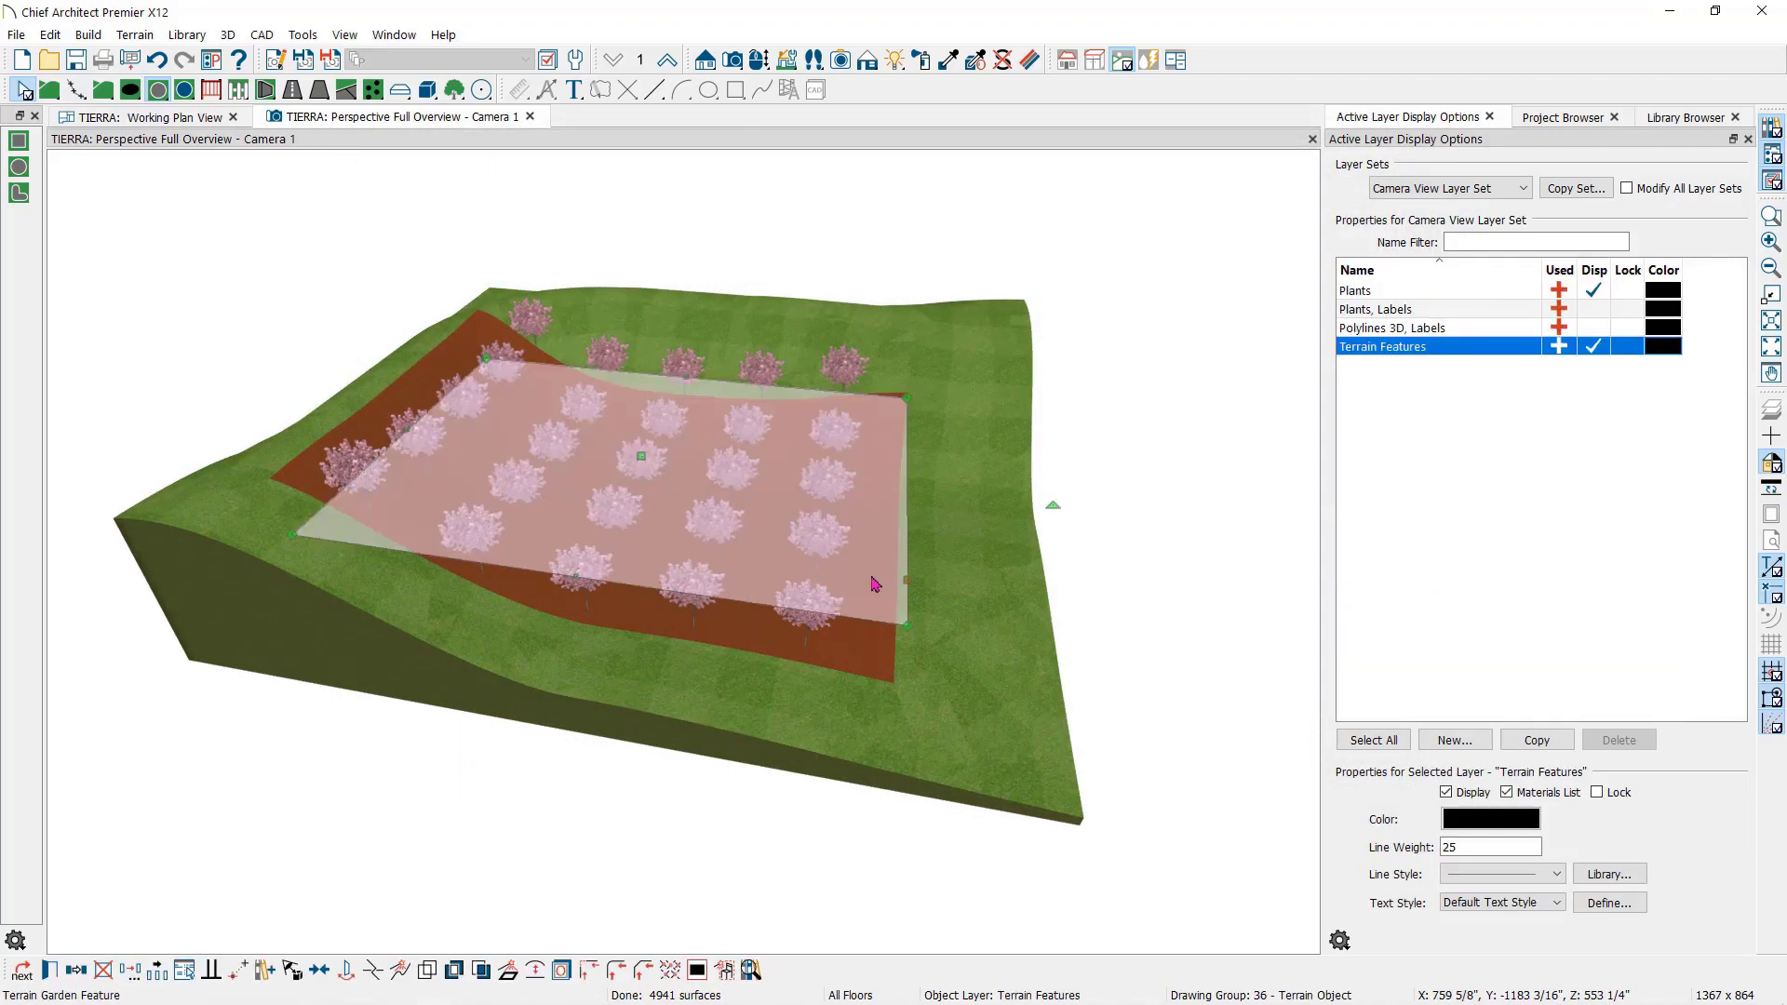
key("Delete")
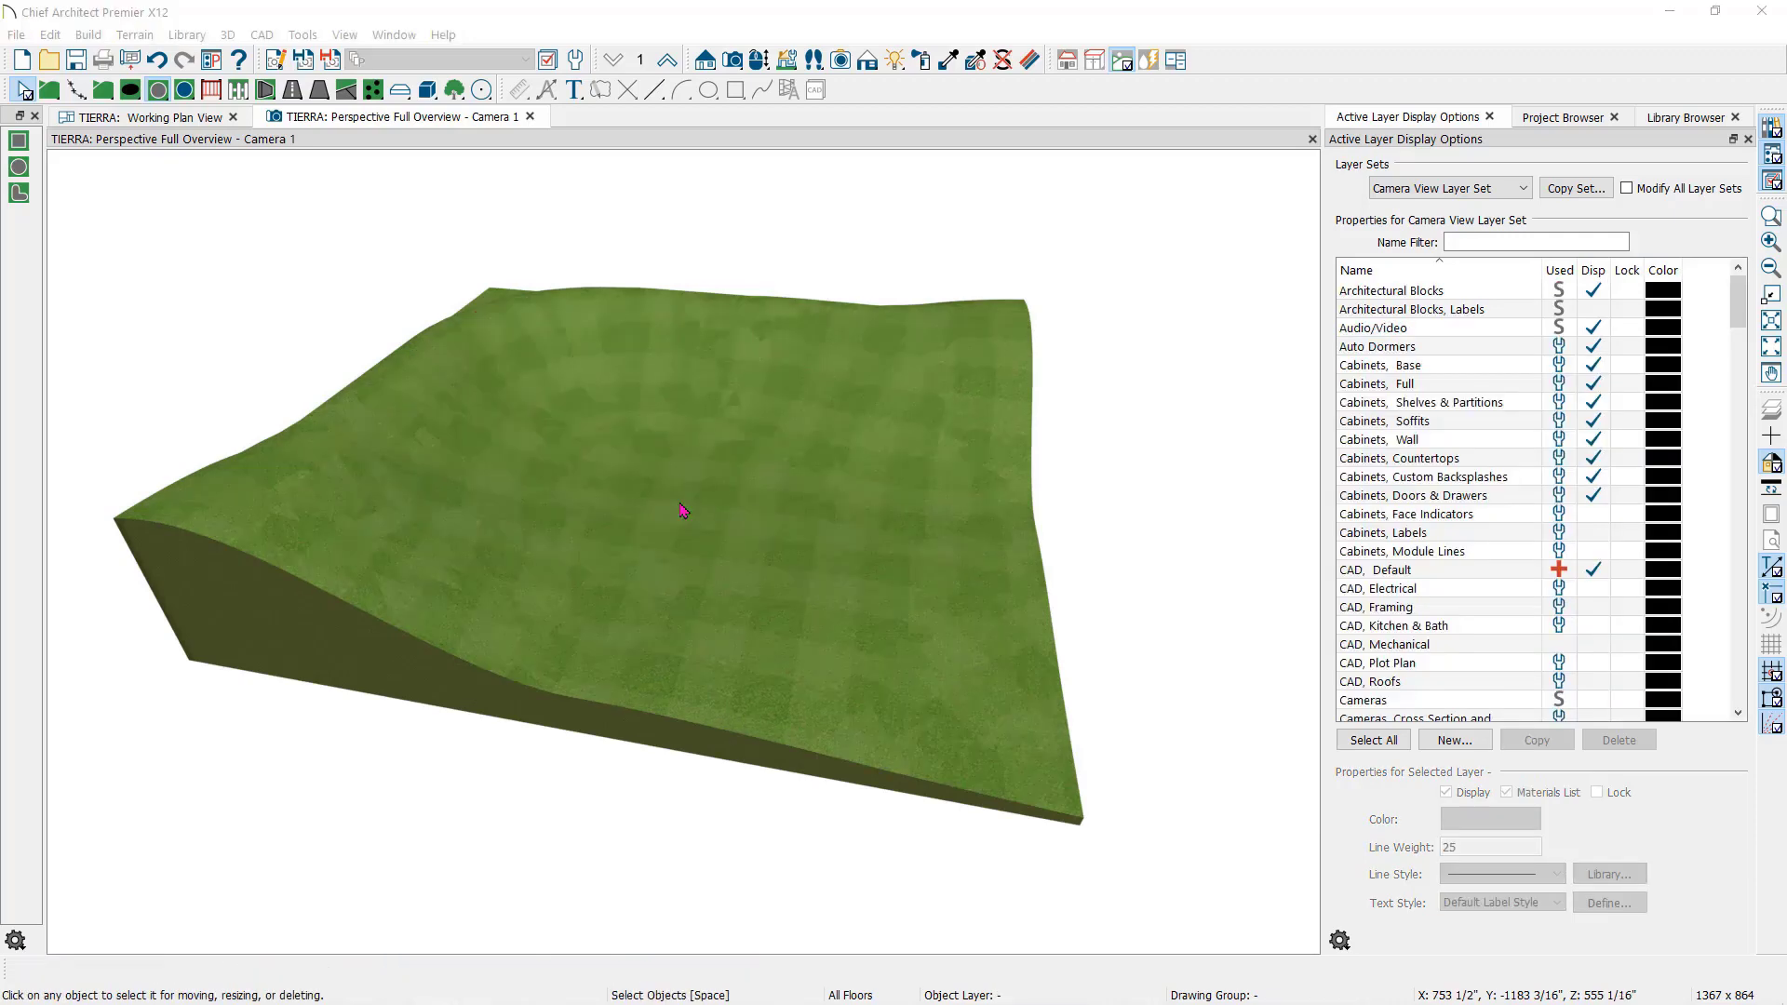
left_click(185, 90)
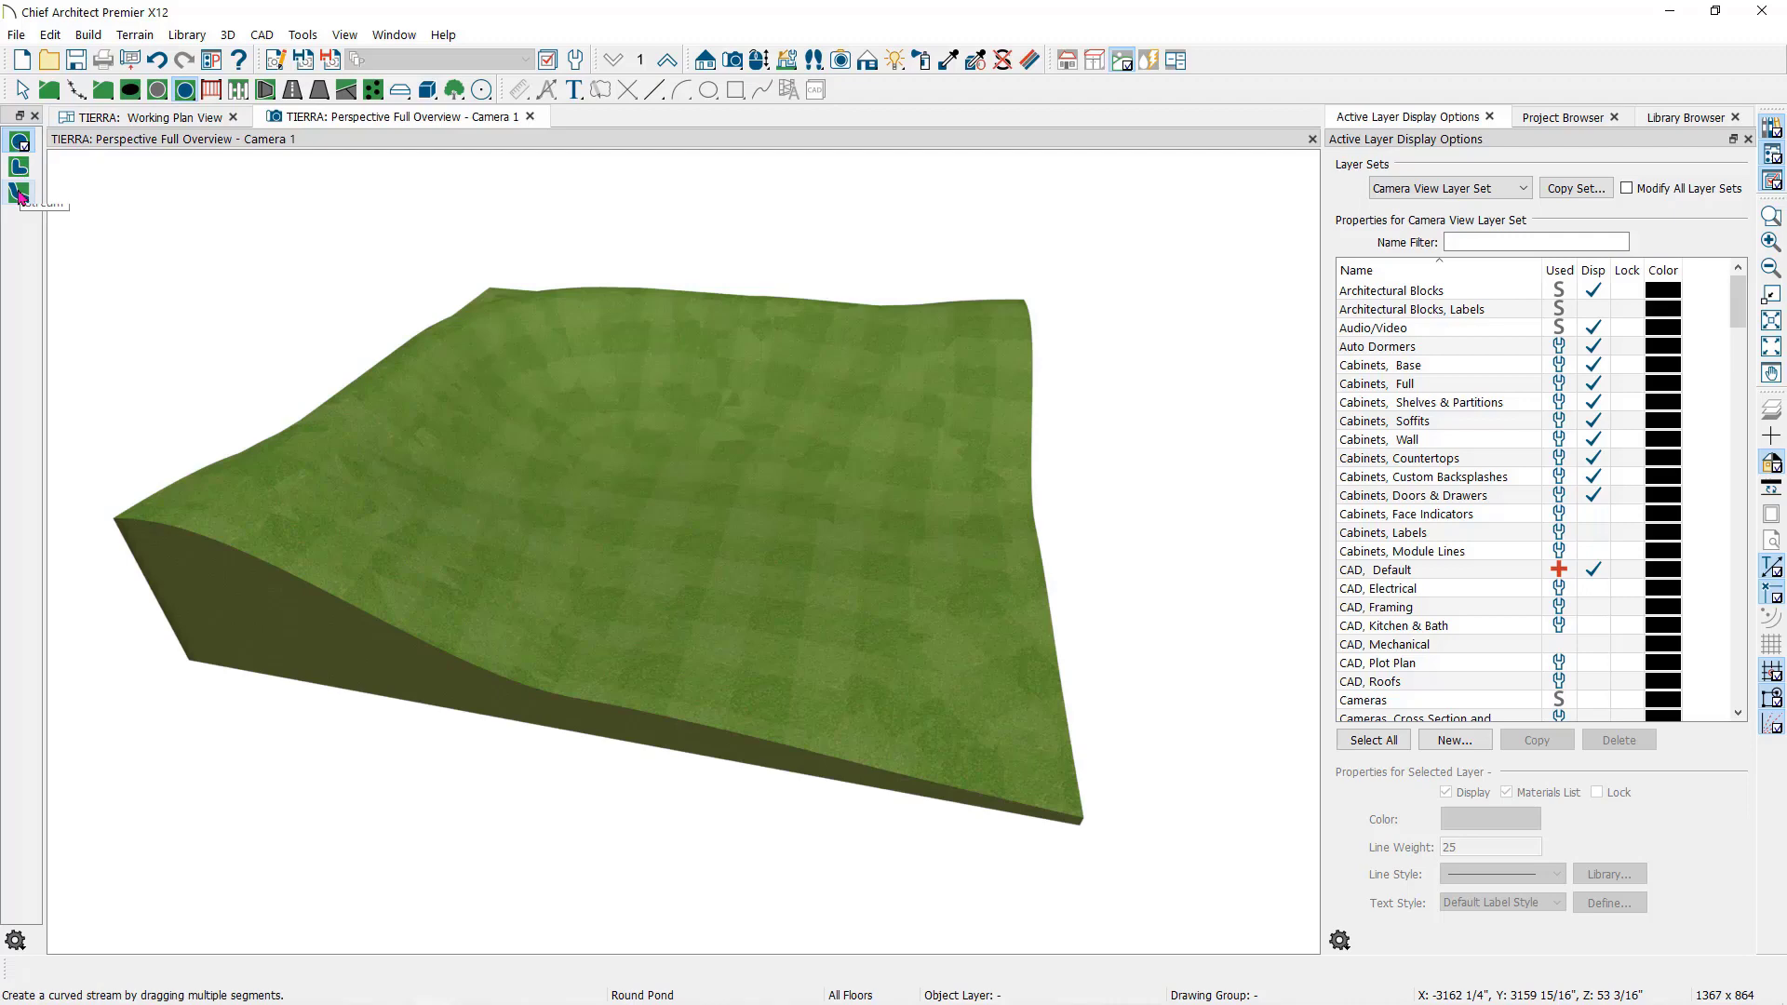
left_click(157, 120)
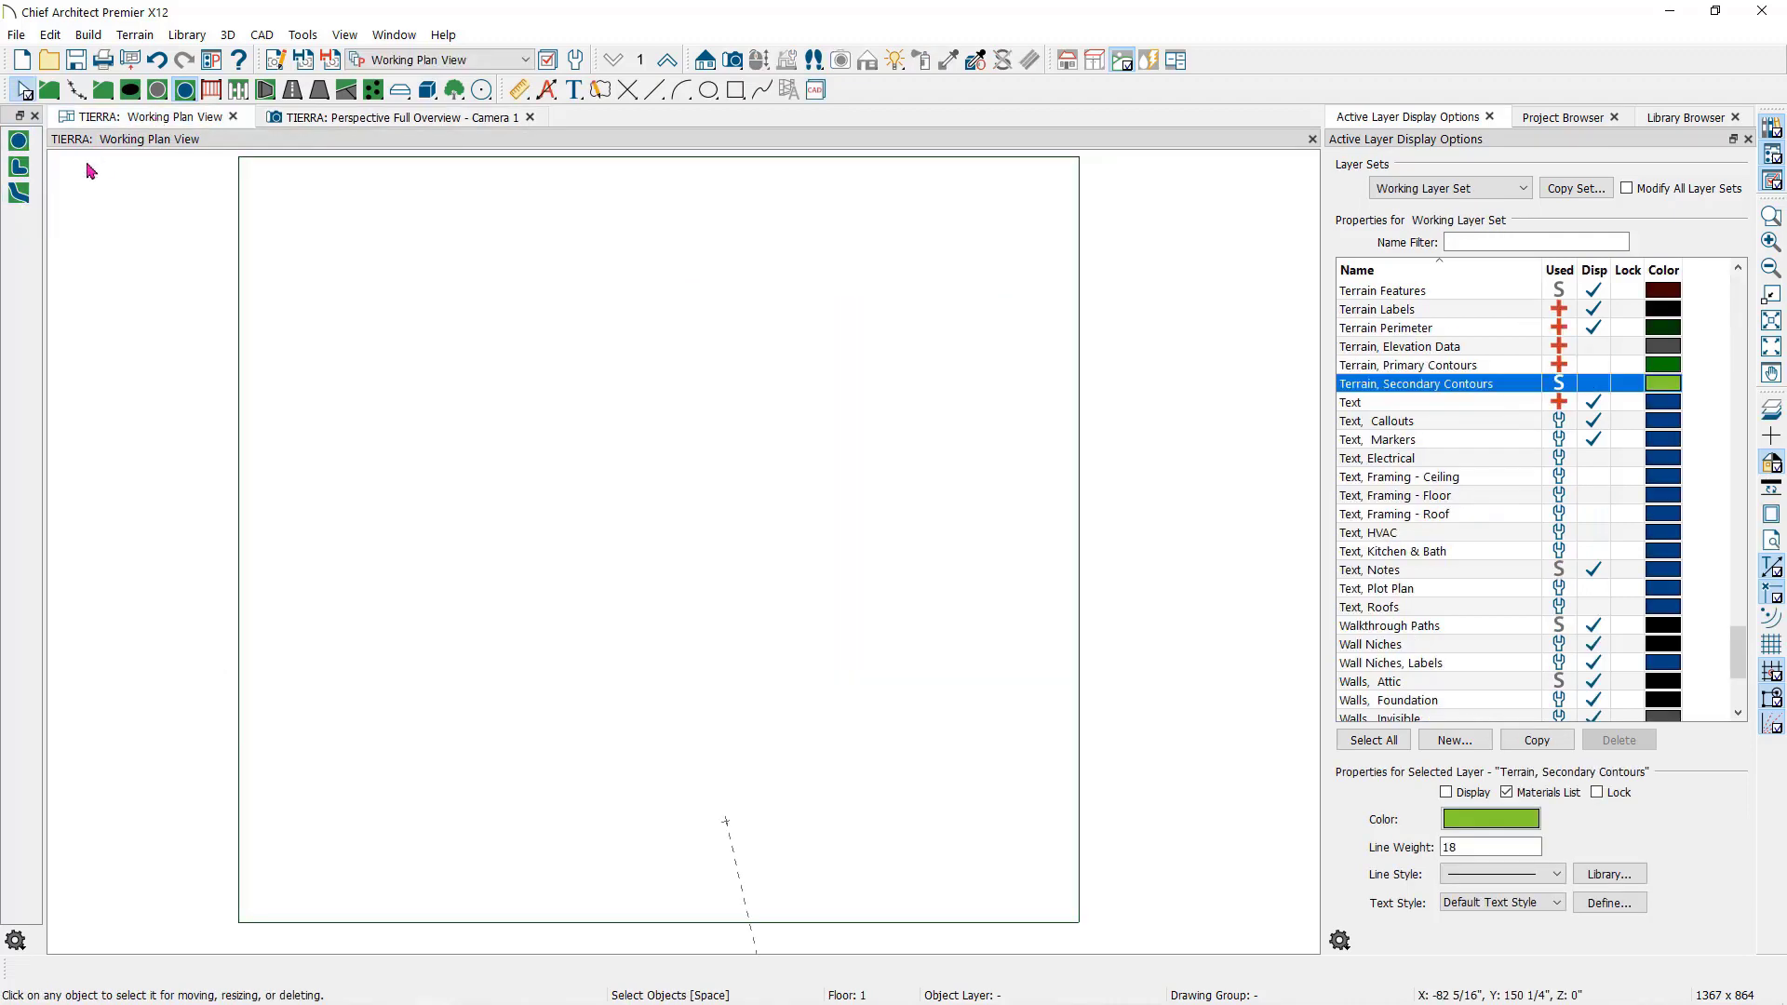
- Draw a stream from the plan's top edge down to the lower left
left_click(19, 193)
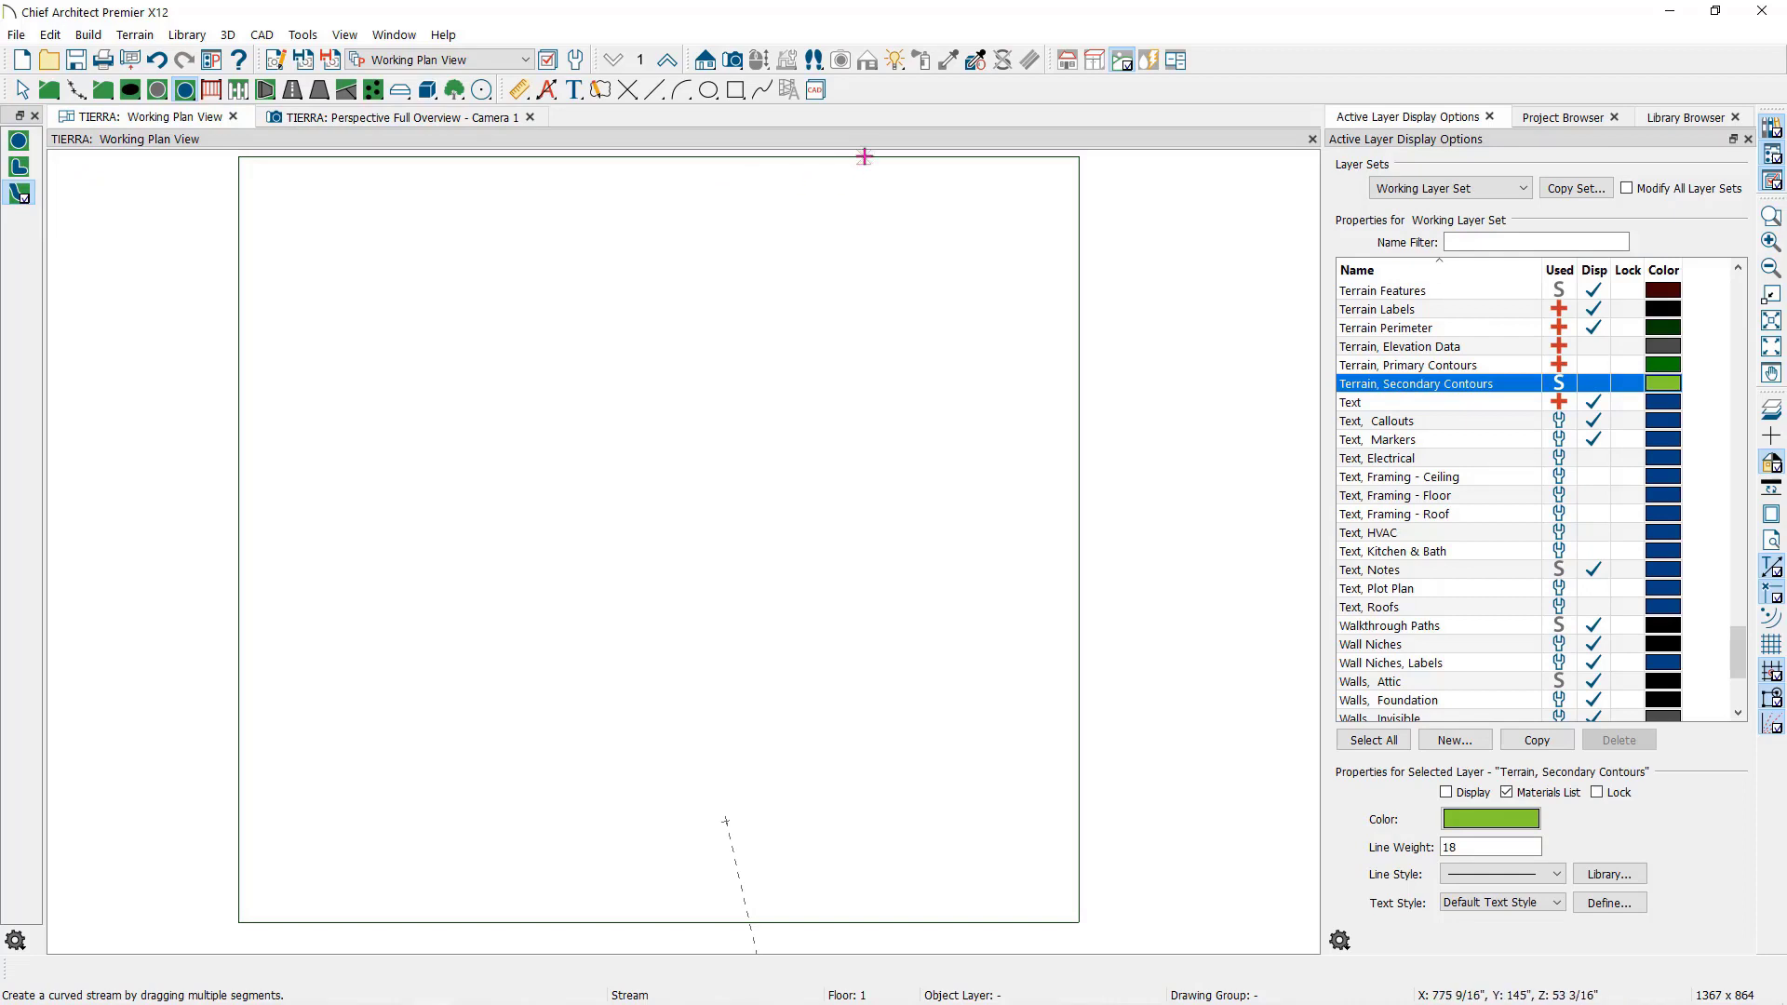
left_click_drag(865, 155, 399, 916)
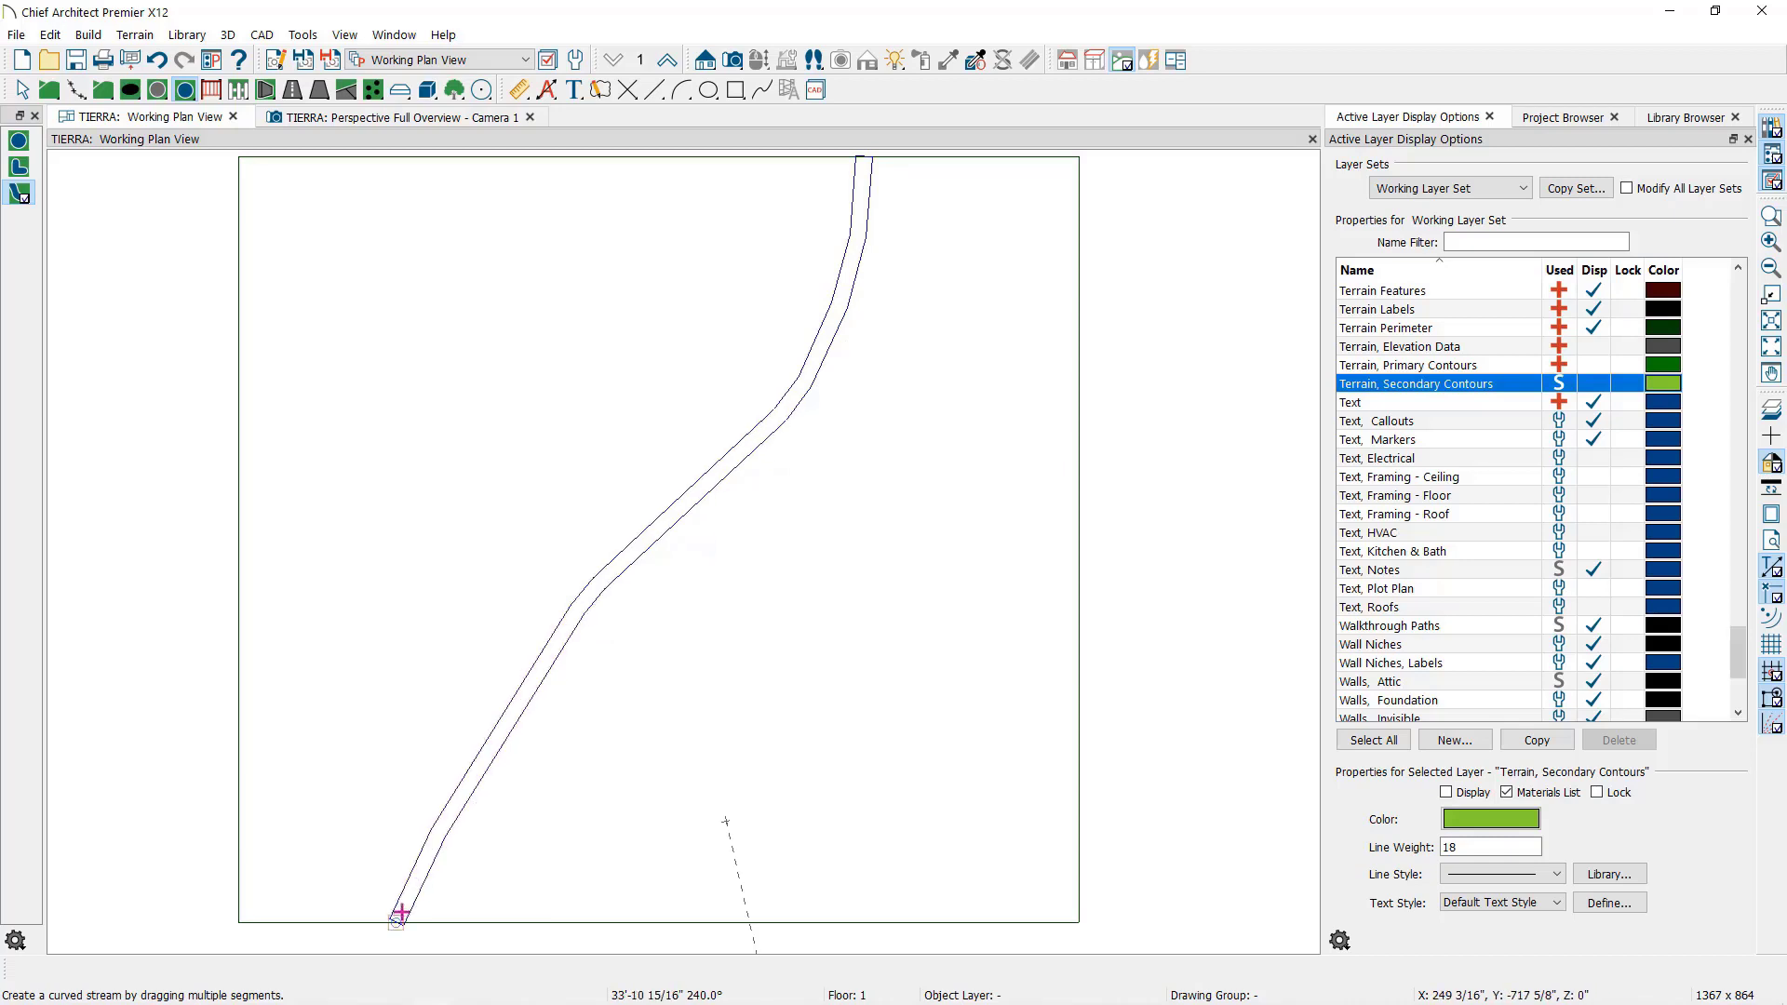
key("space")
left_click(715, 497)
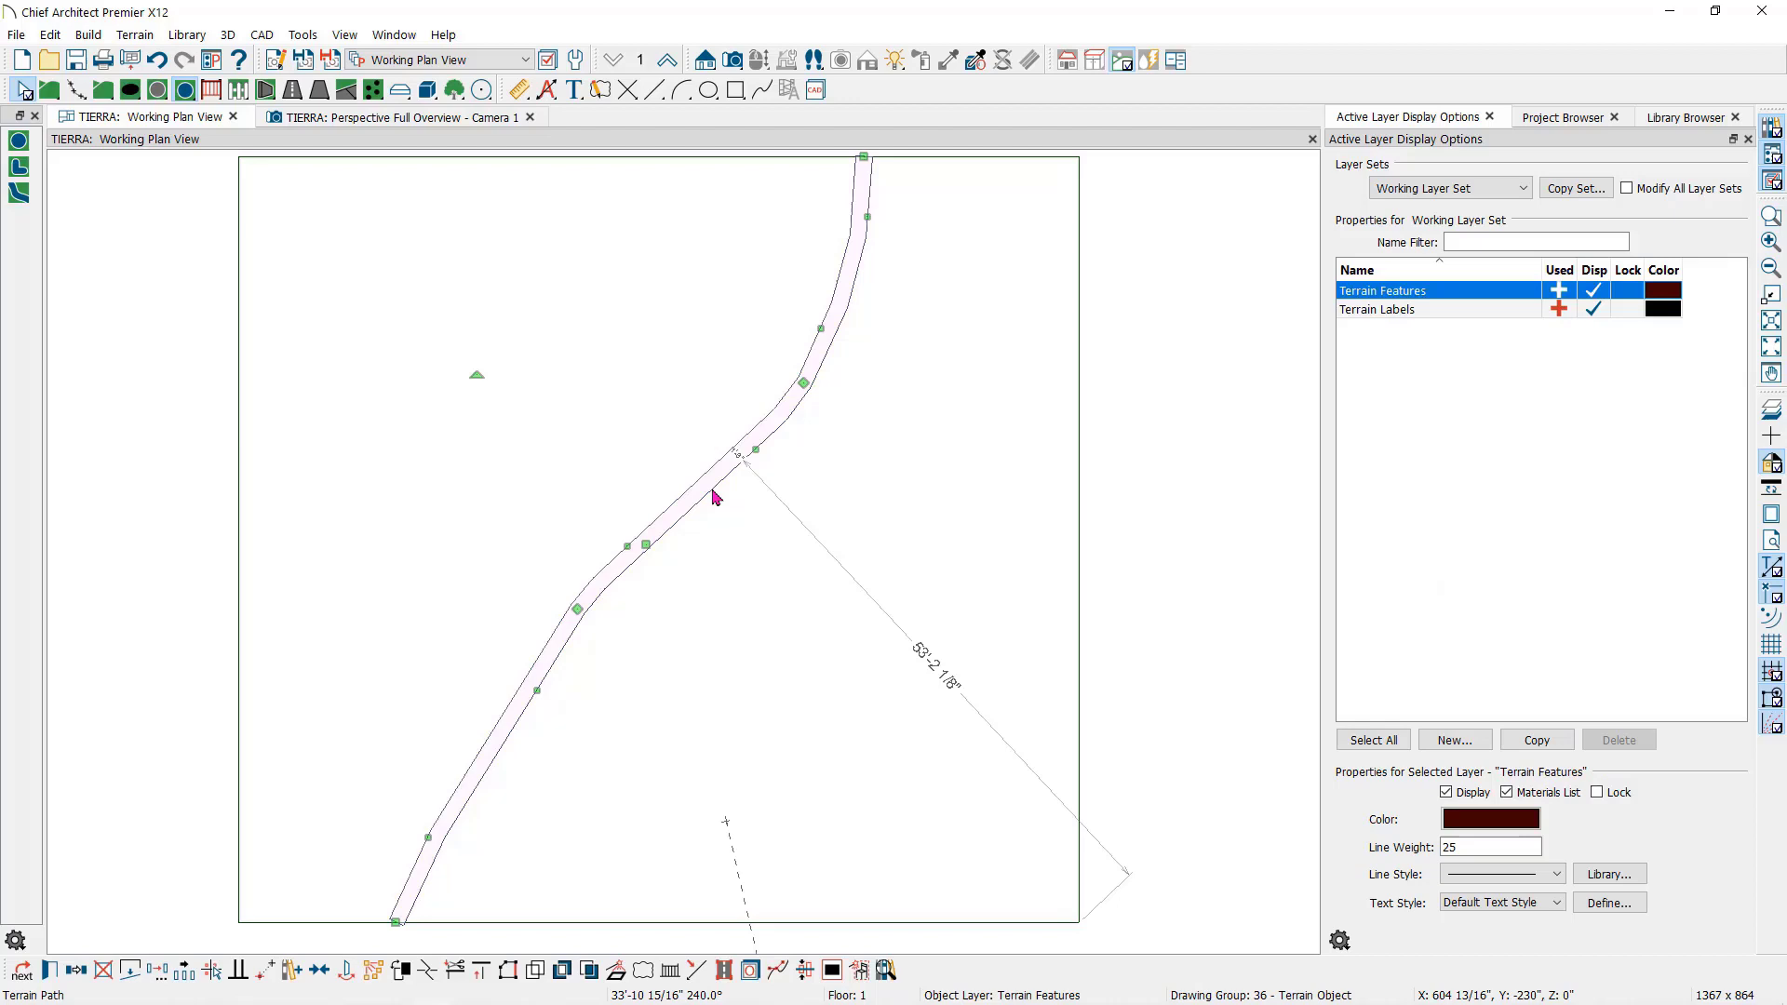
- Widen the stream's middle into a rounded bulge using polyline and spline edits
left_click(724, 971)
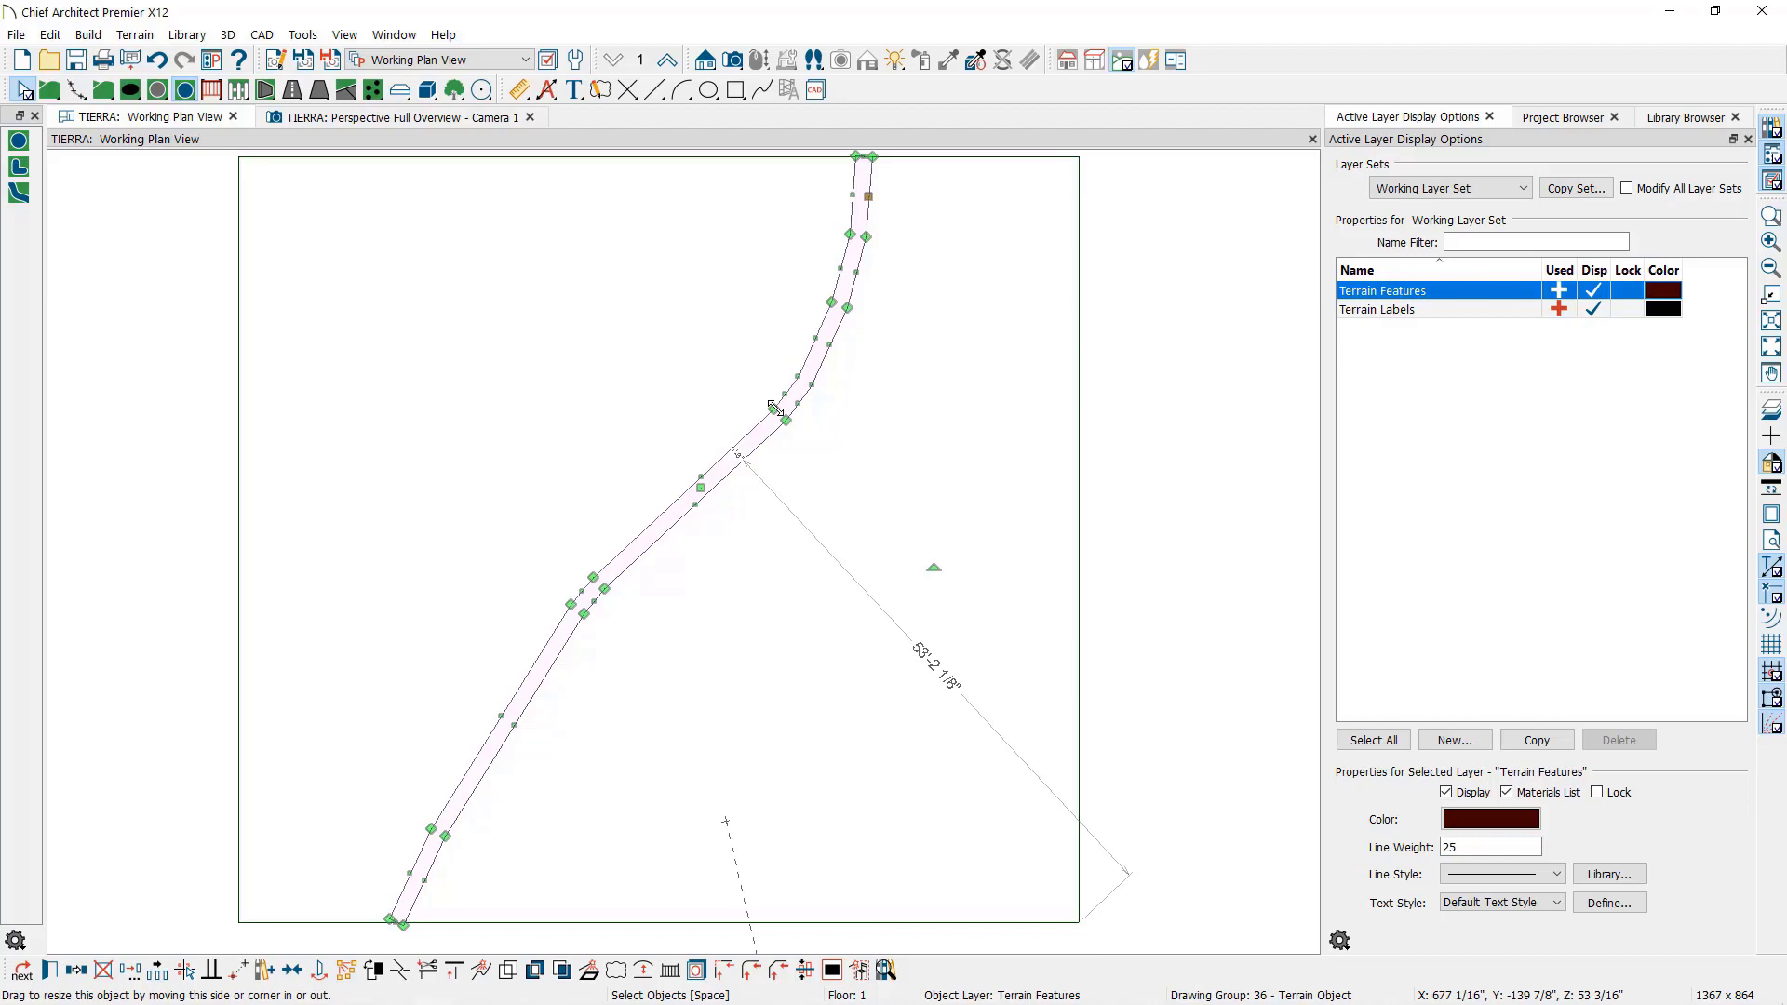
left_click_drag(772, 407, 765, 535)
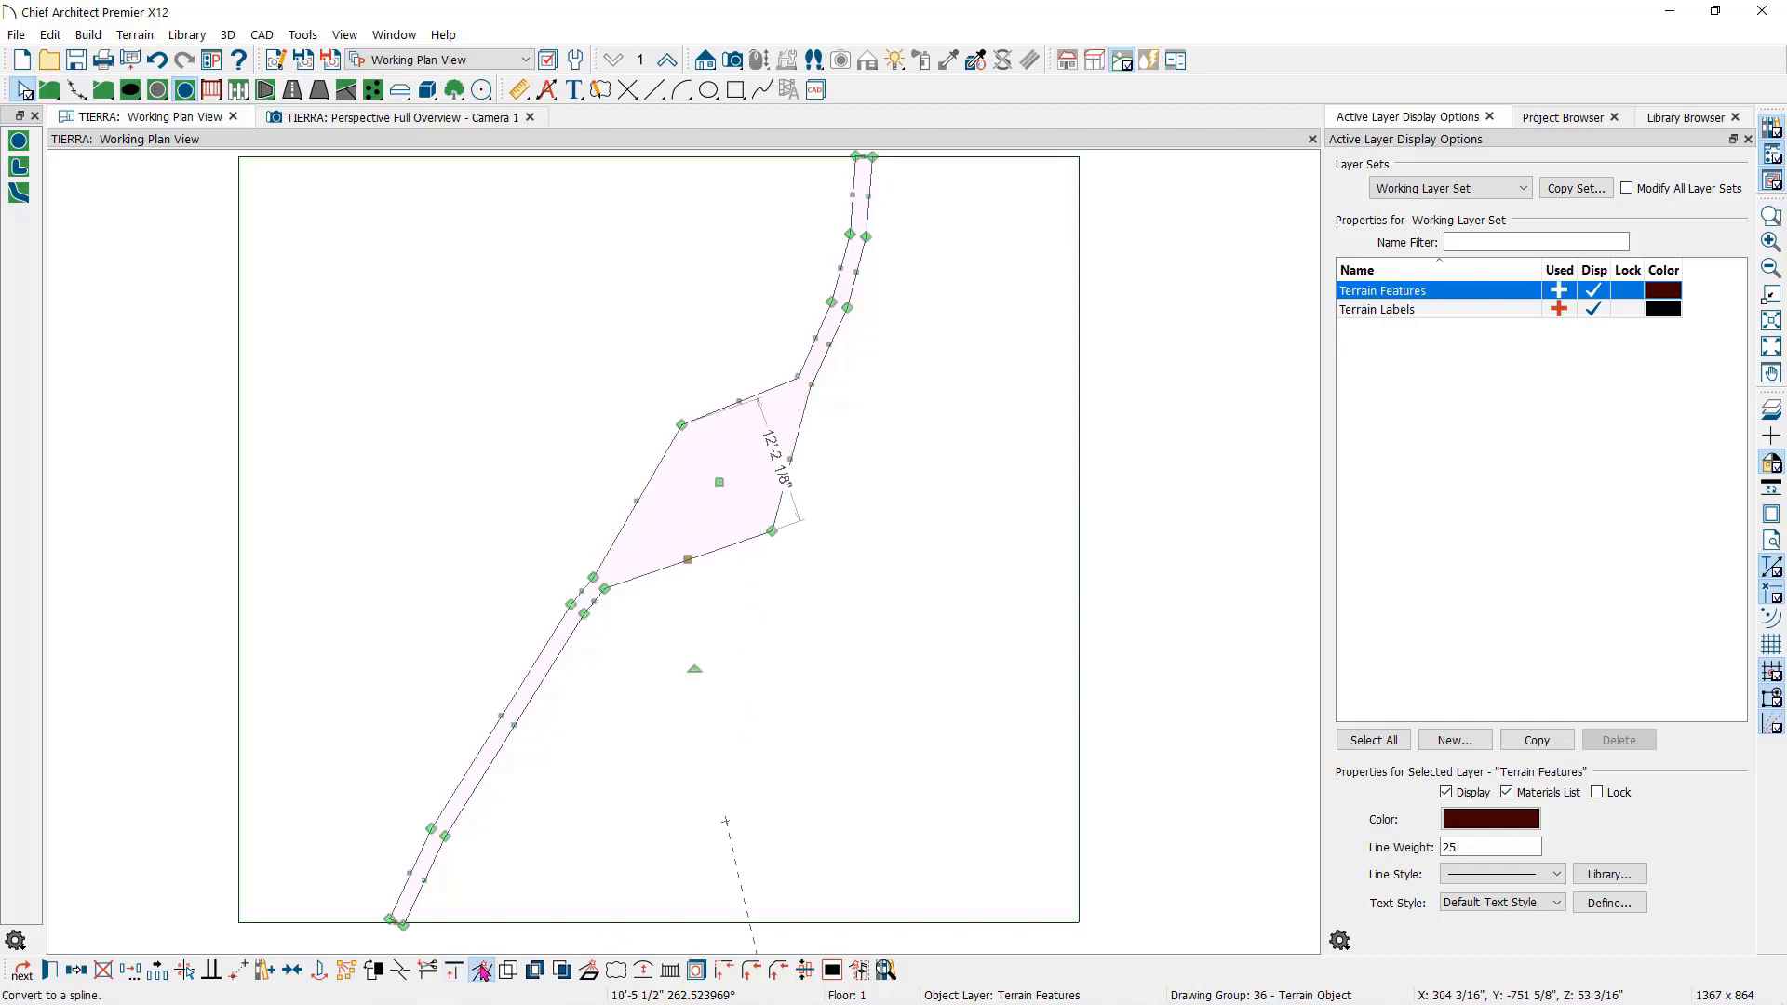
left_click(482, 970)
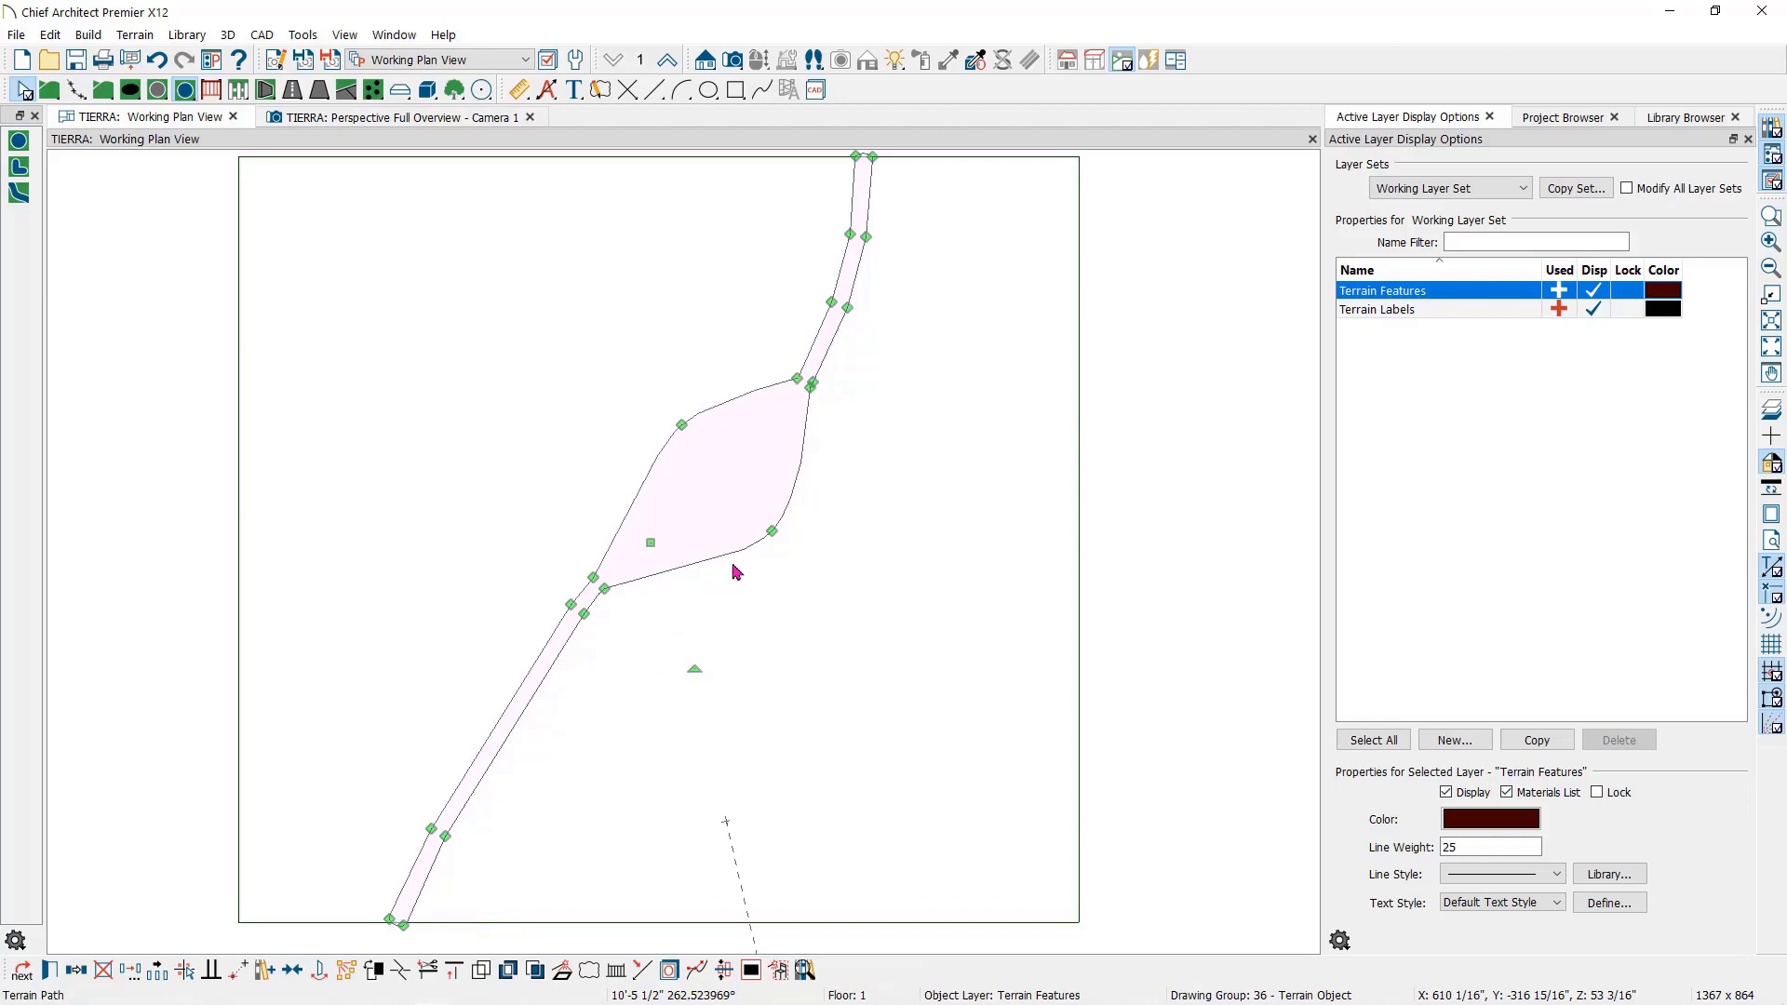
left_click_drag(766, 543, 758, 557)
left_click_drag(682, 425, 691, 406)
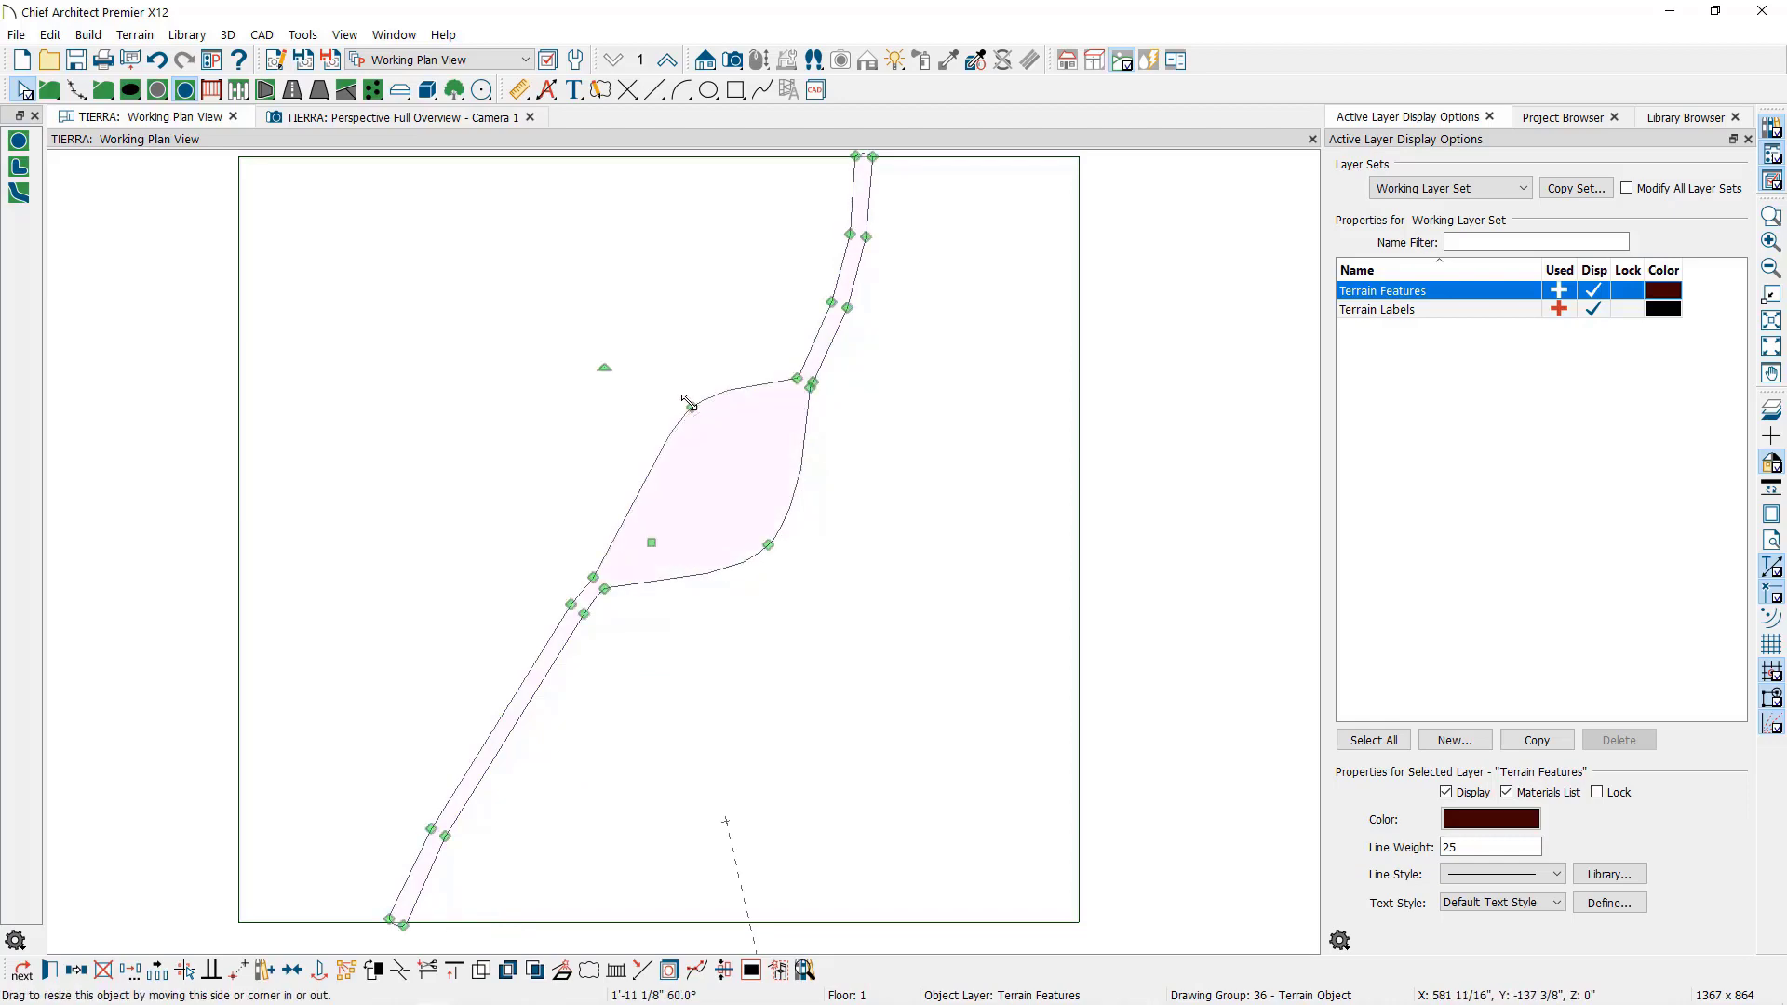
- Replace the terrain path's Water material with Decorative Rock & Gravel's River Rock - Multi
double_click(752, 482)
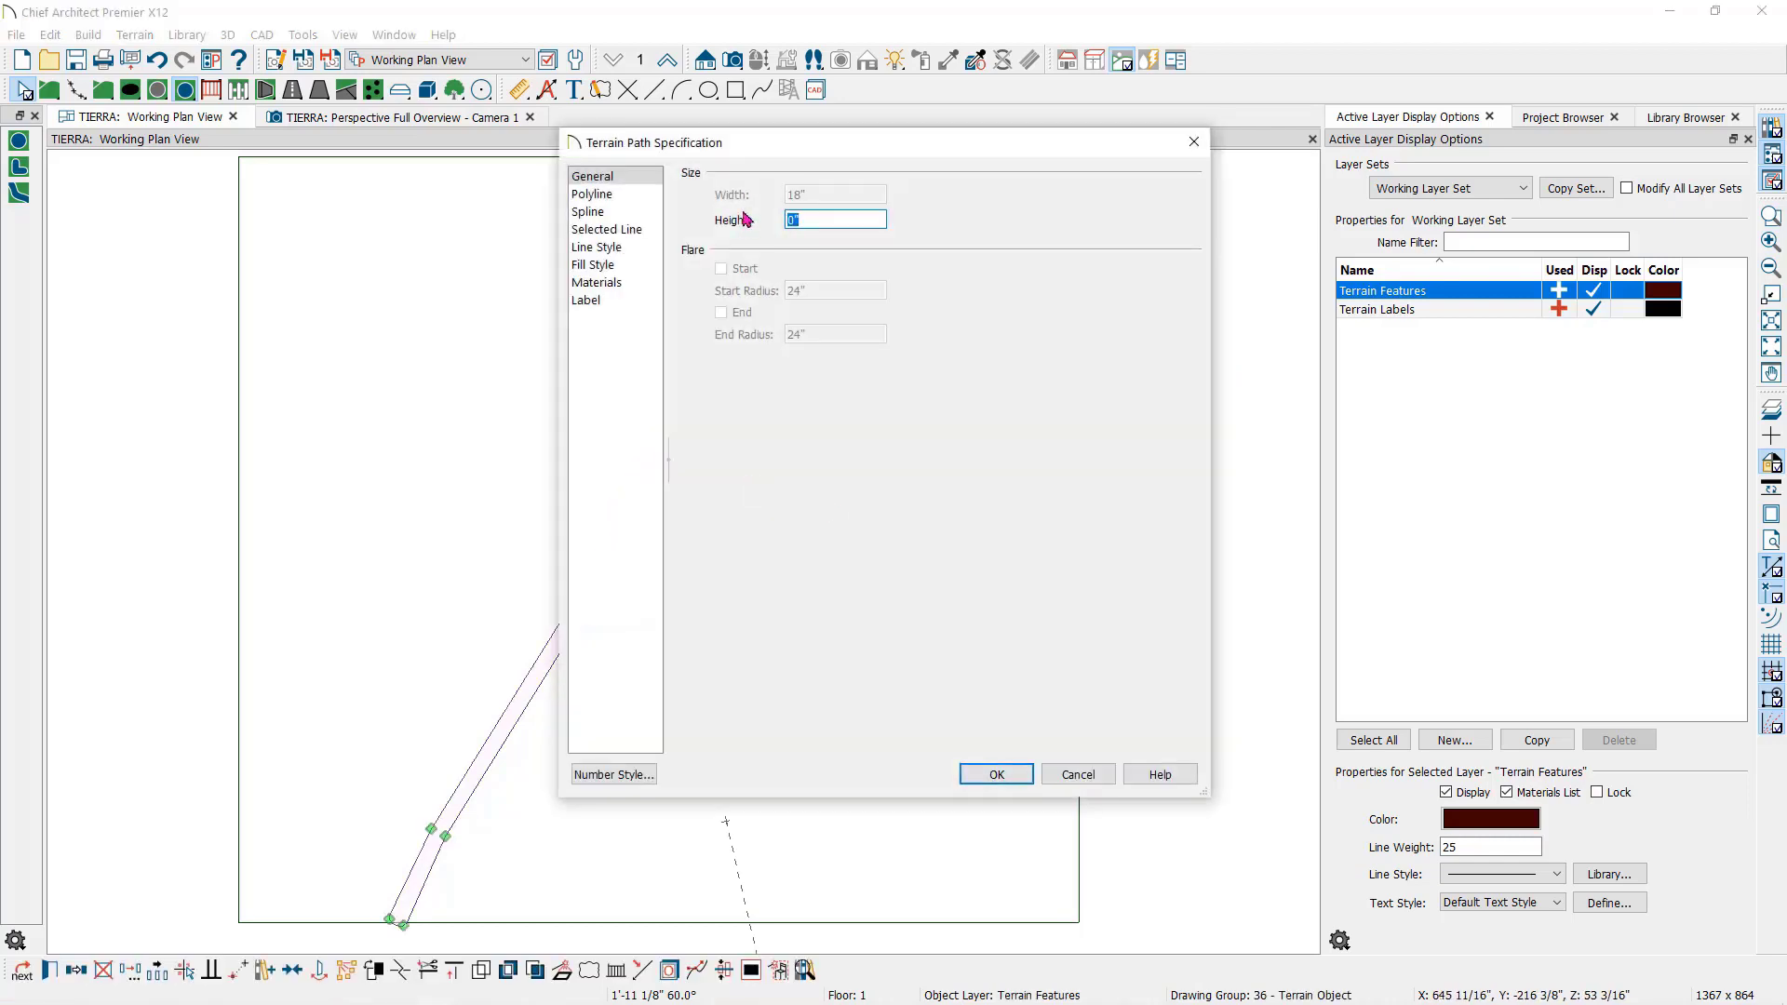
type("-18")
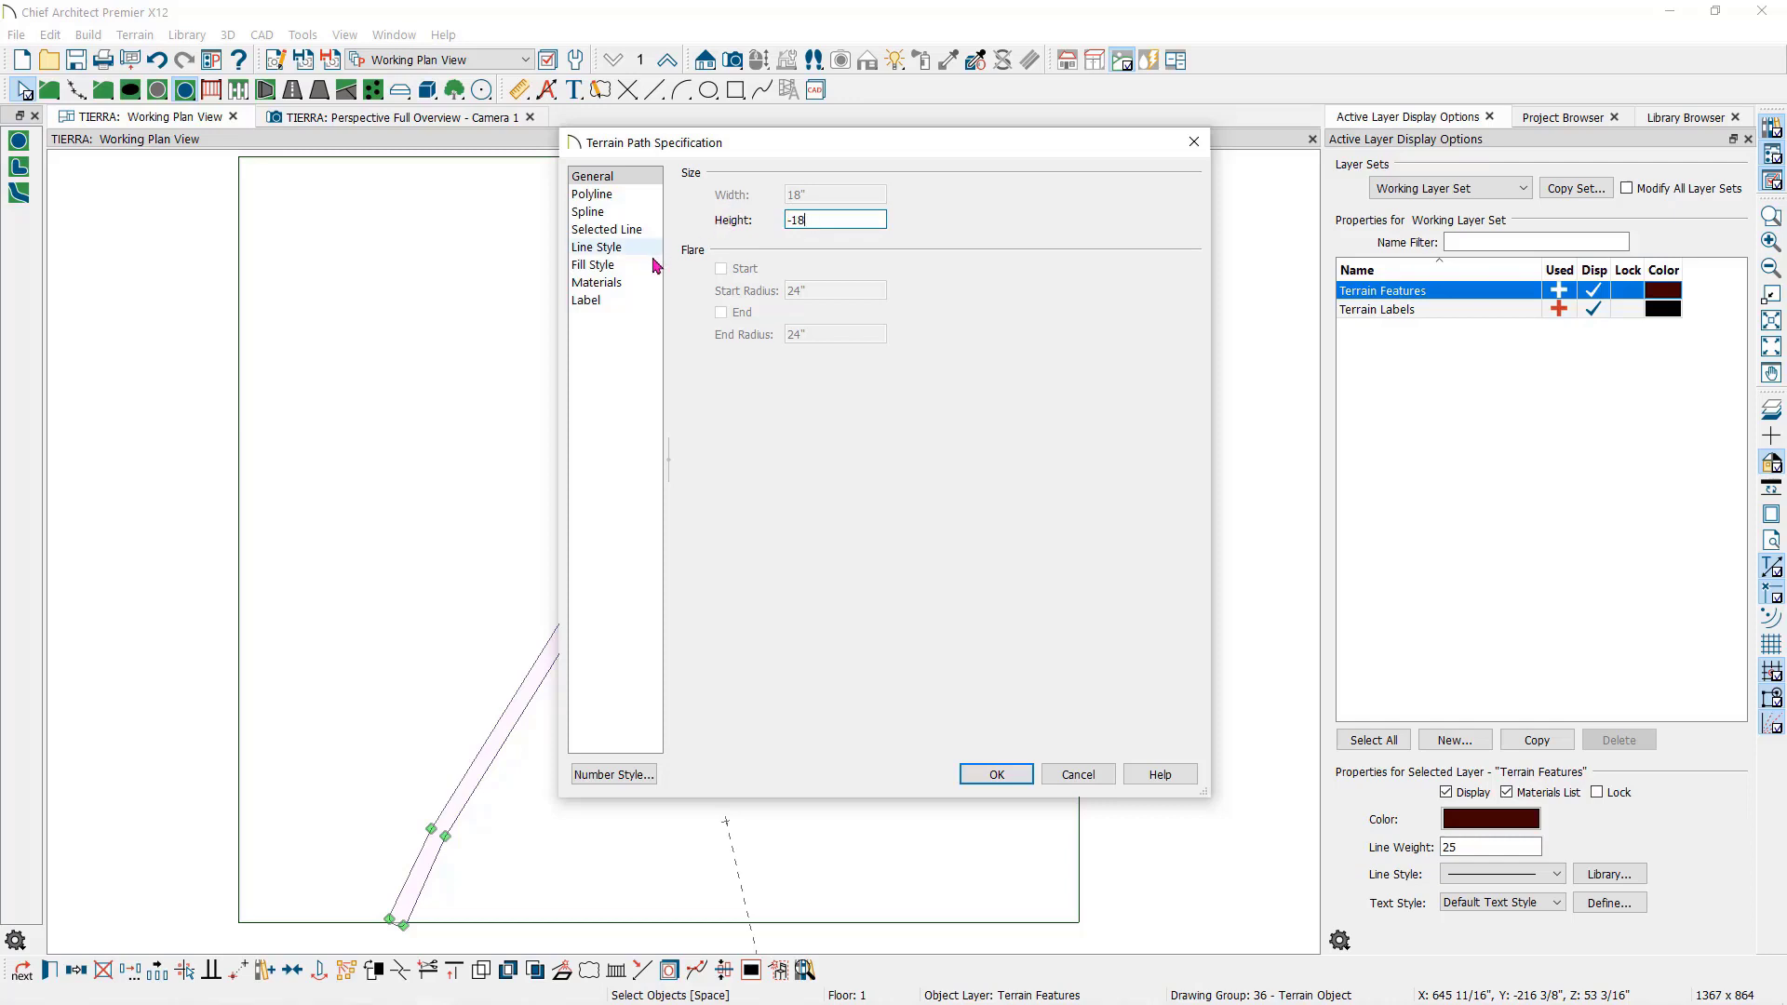
left_click(615, 285)
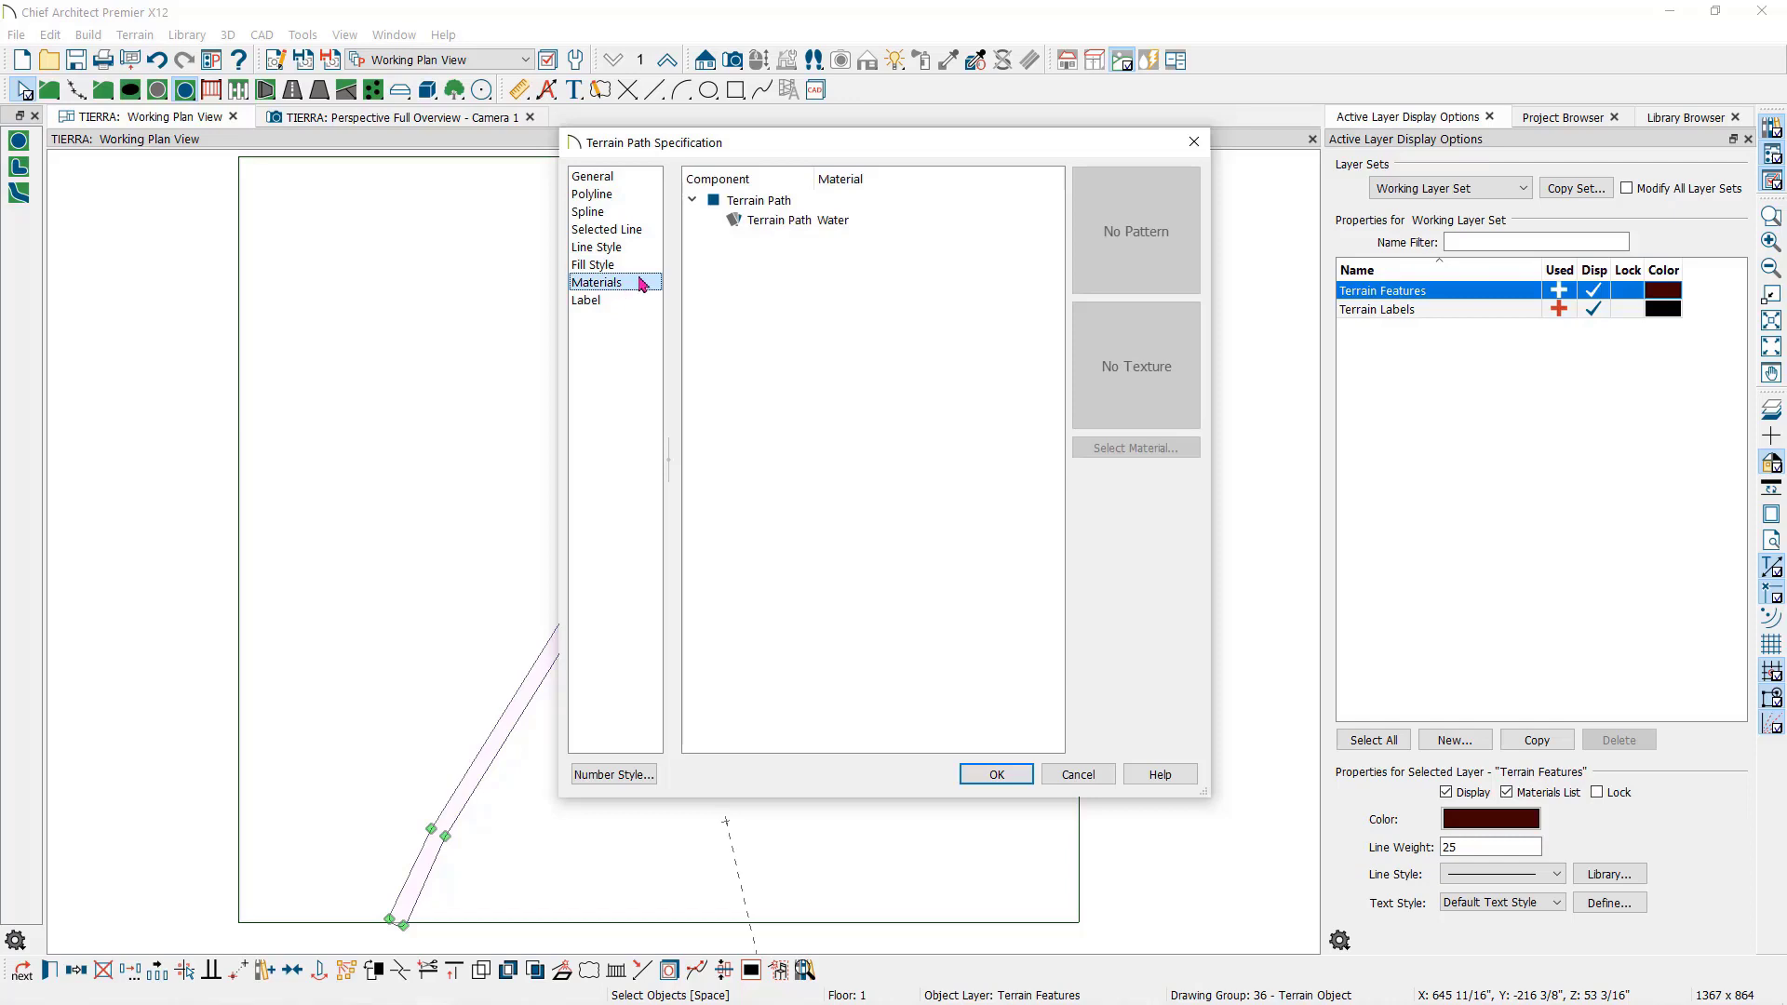
left_click(767, 225)
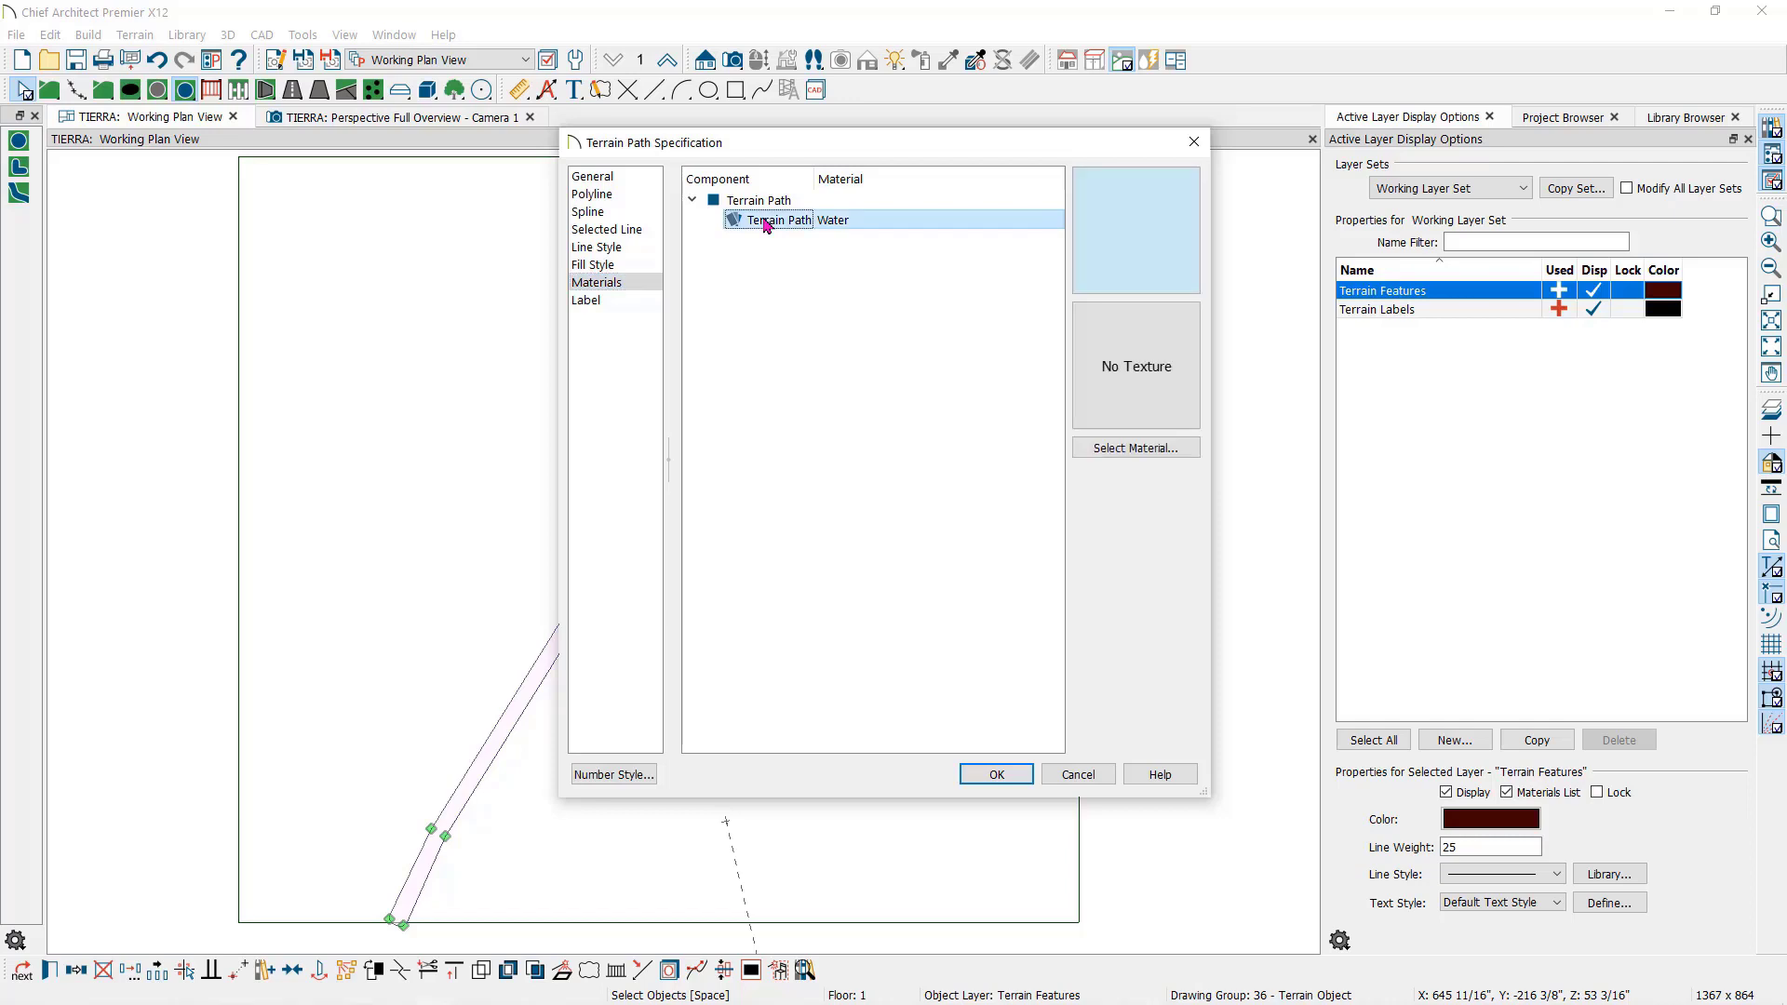
left_click(1092, 451)
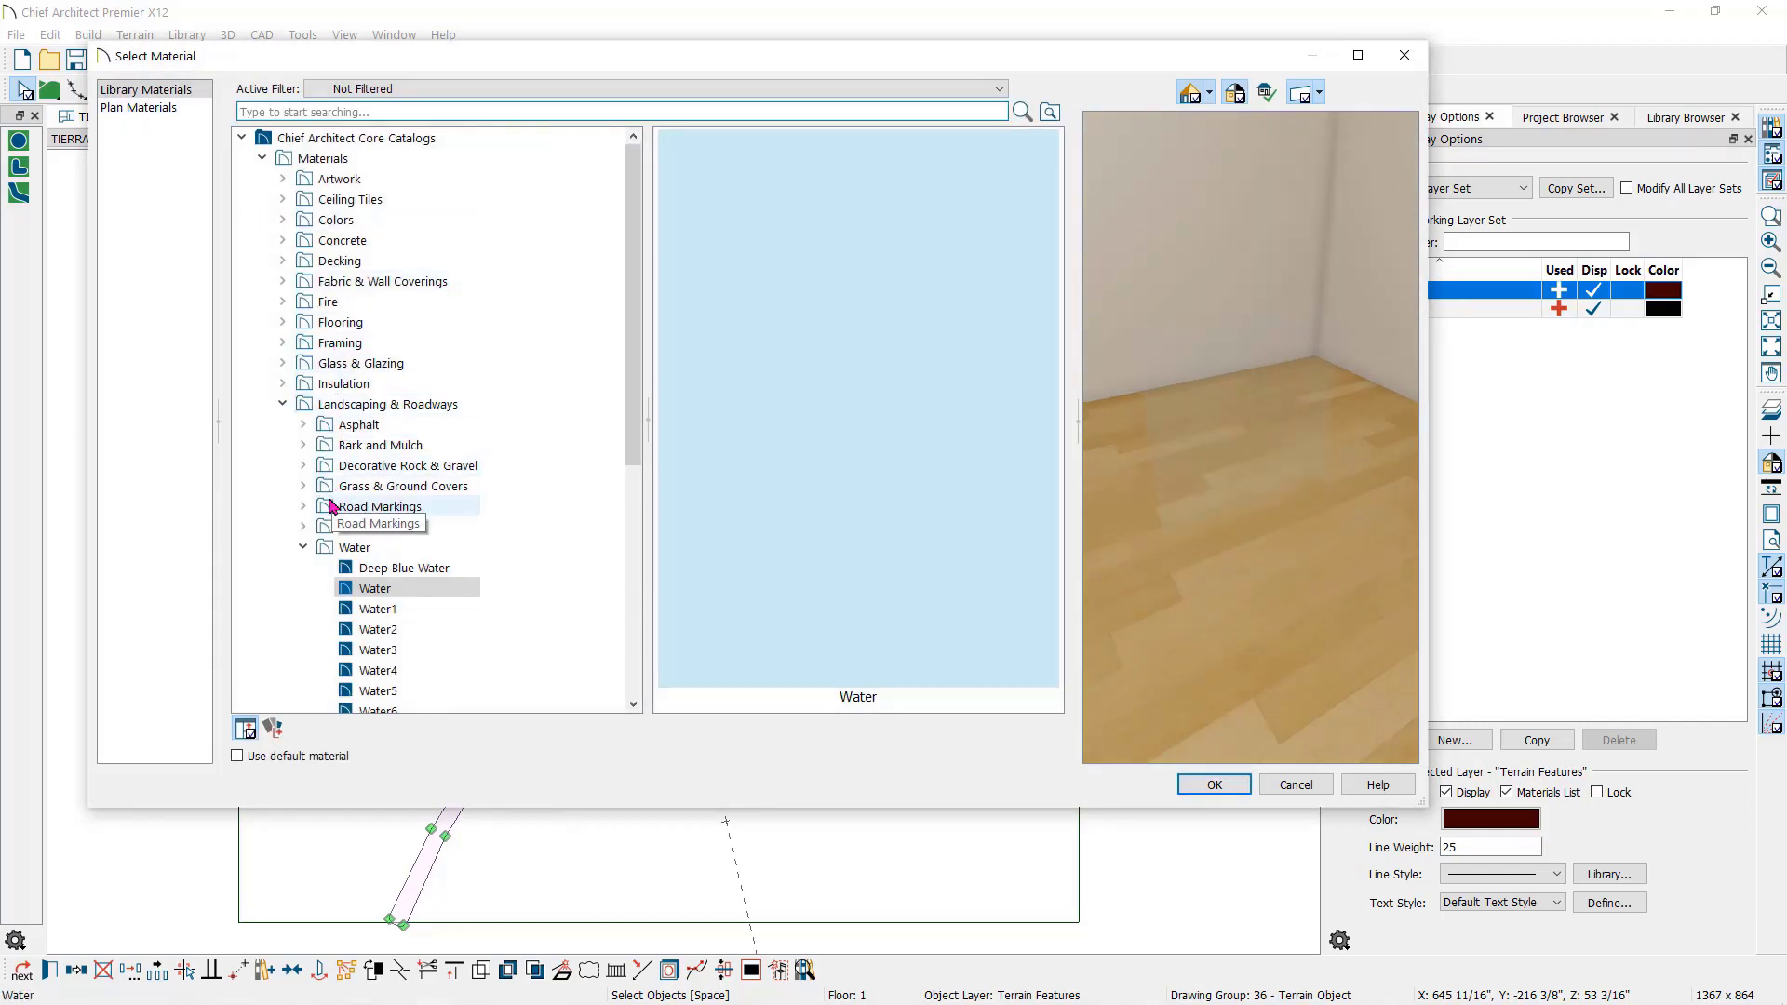
left_click(303, 465)
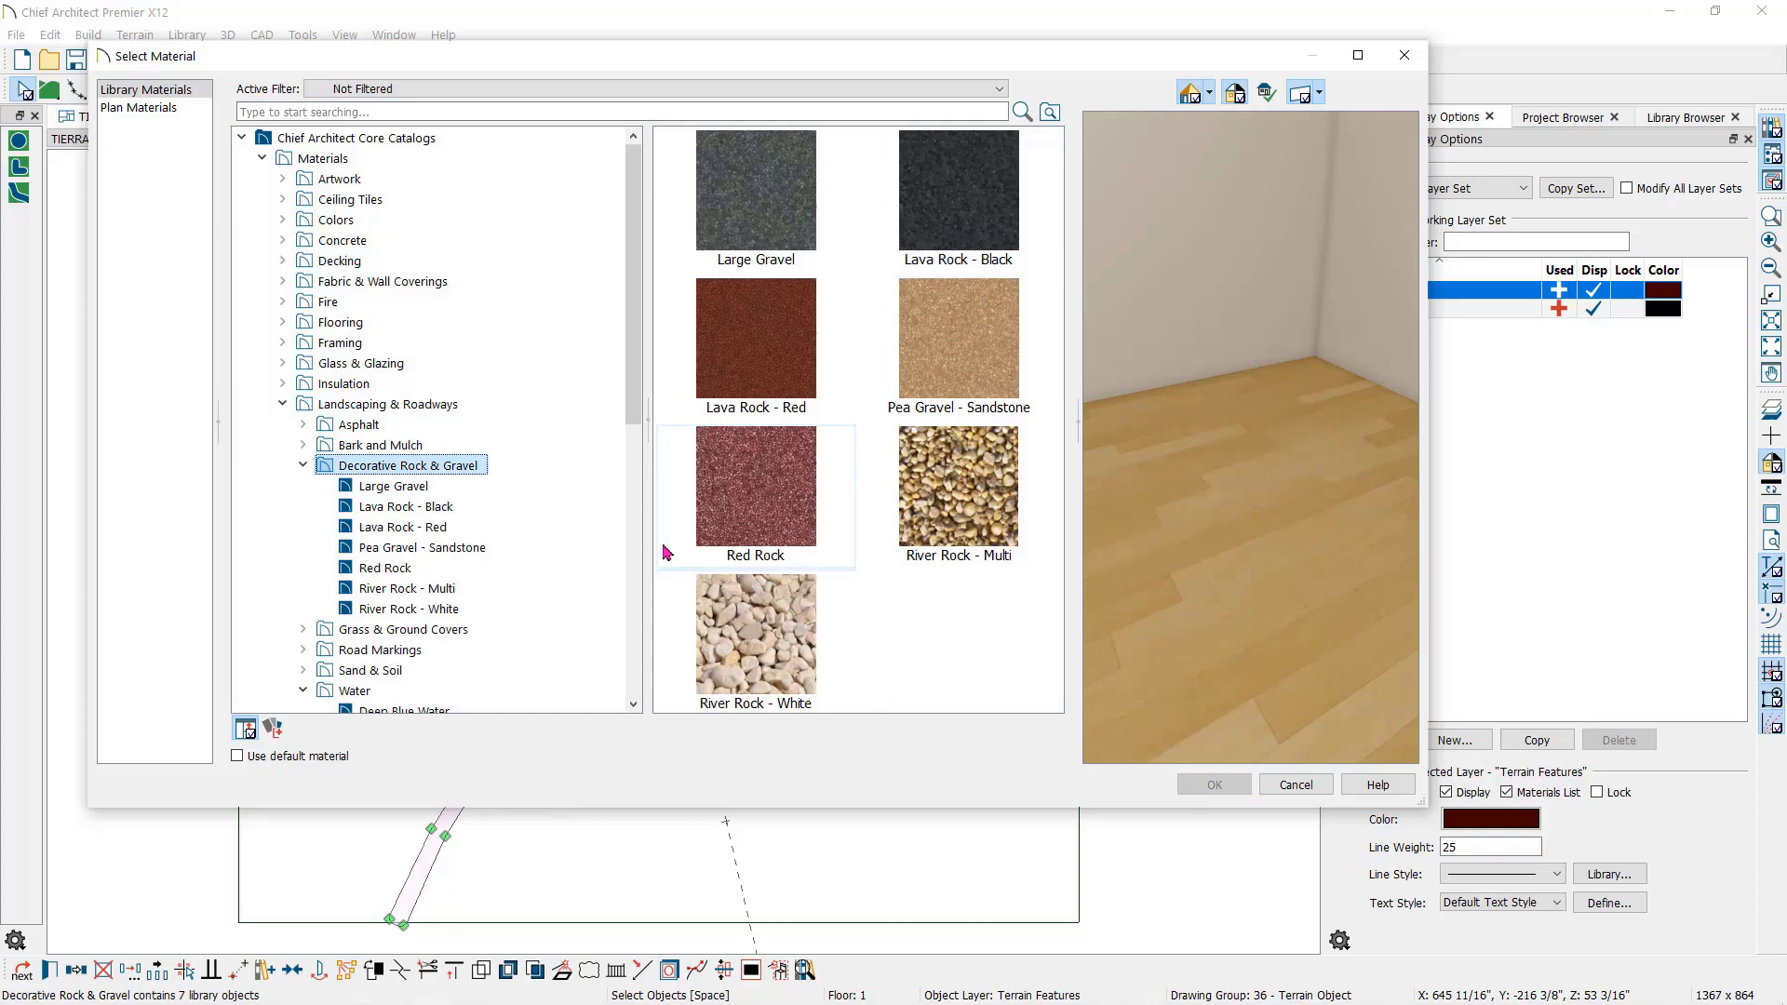
left_click(996, 498)
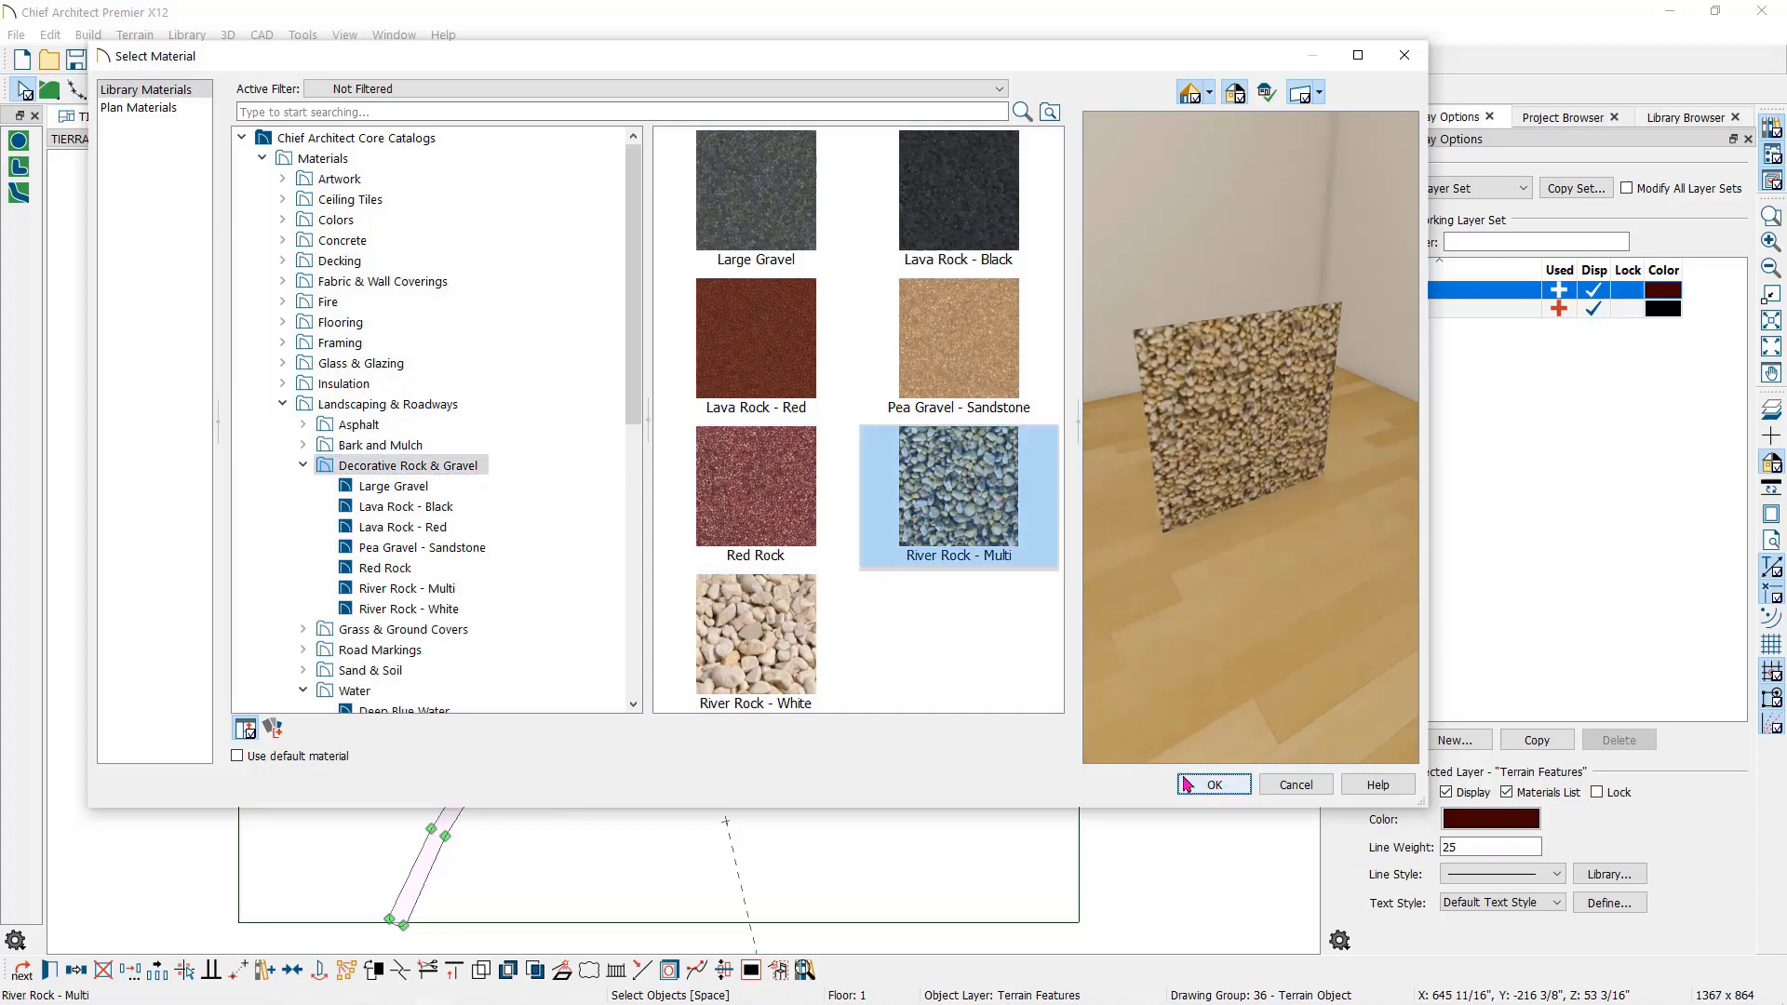
left_click(1215, 784)
left_click(998, 775)
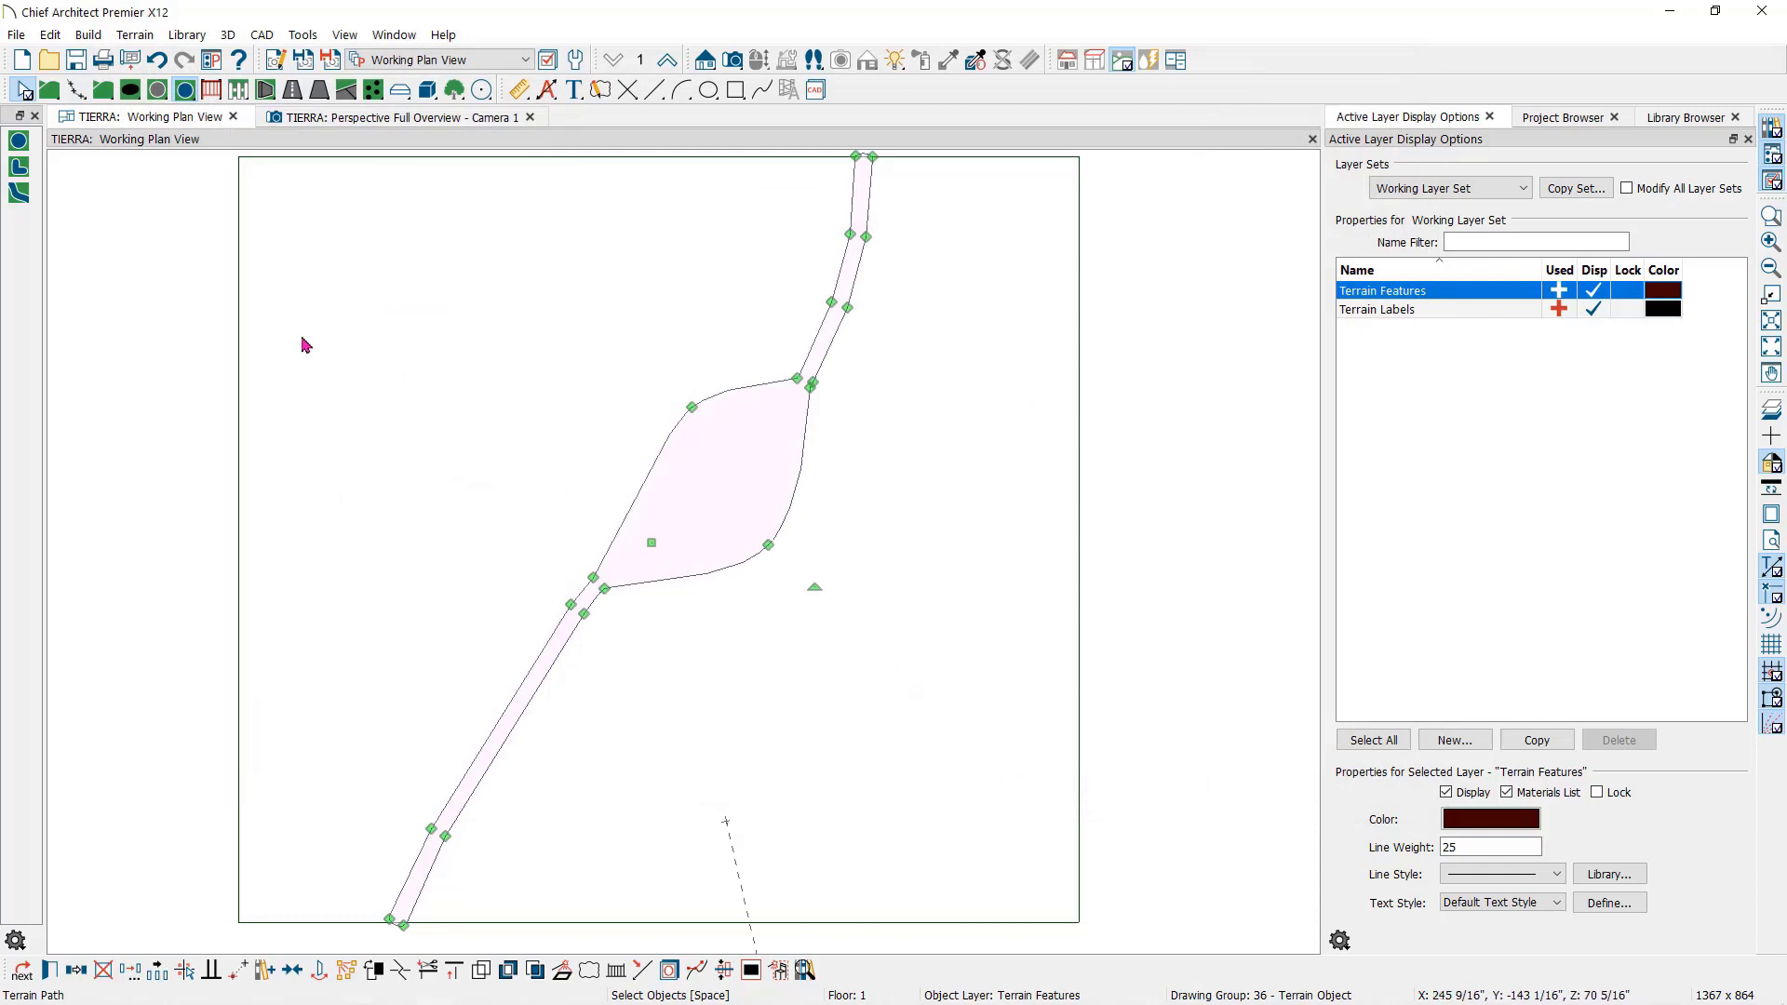
- Paste a copy of the River Rock path in place and change its material to Water1
left_click(51, 36)
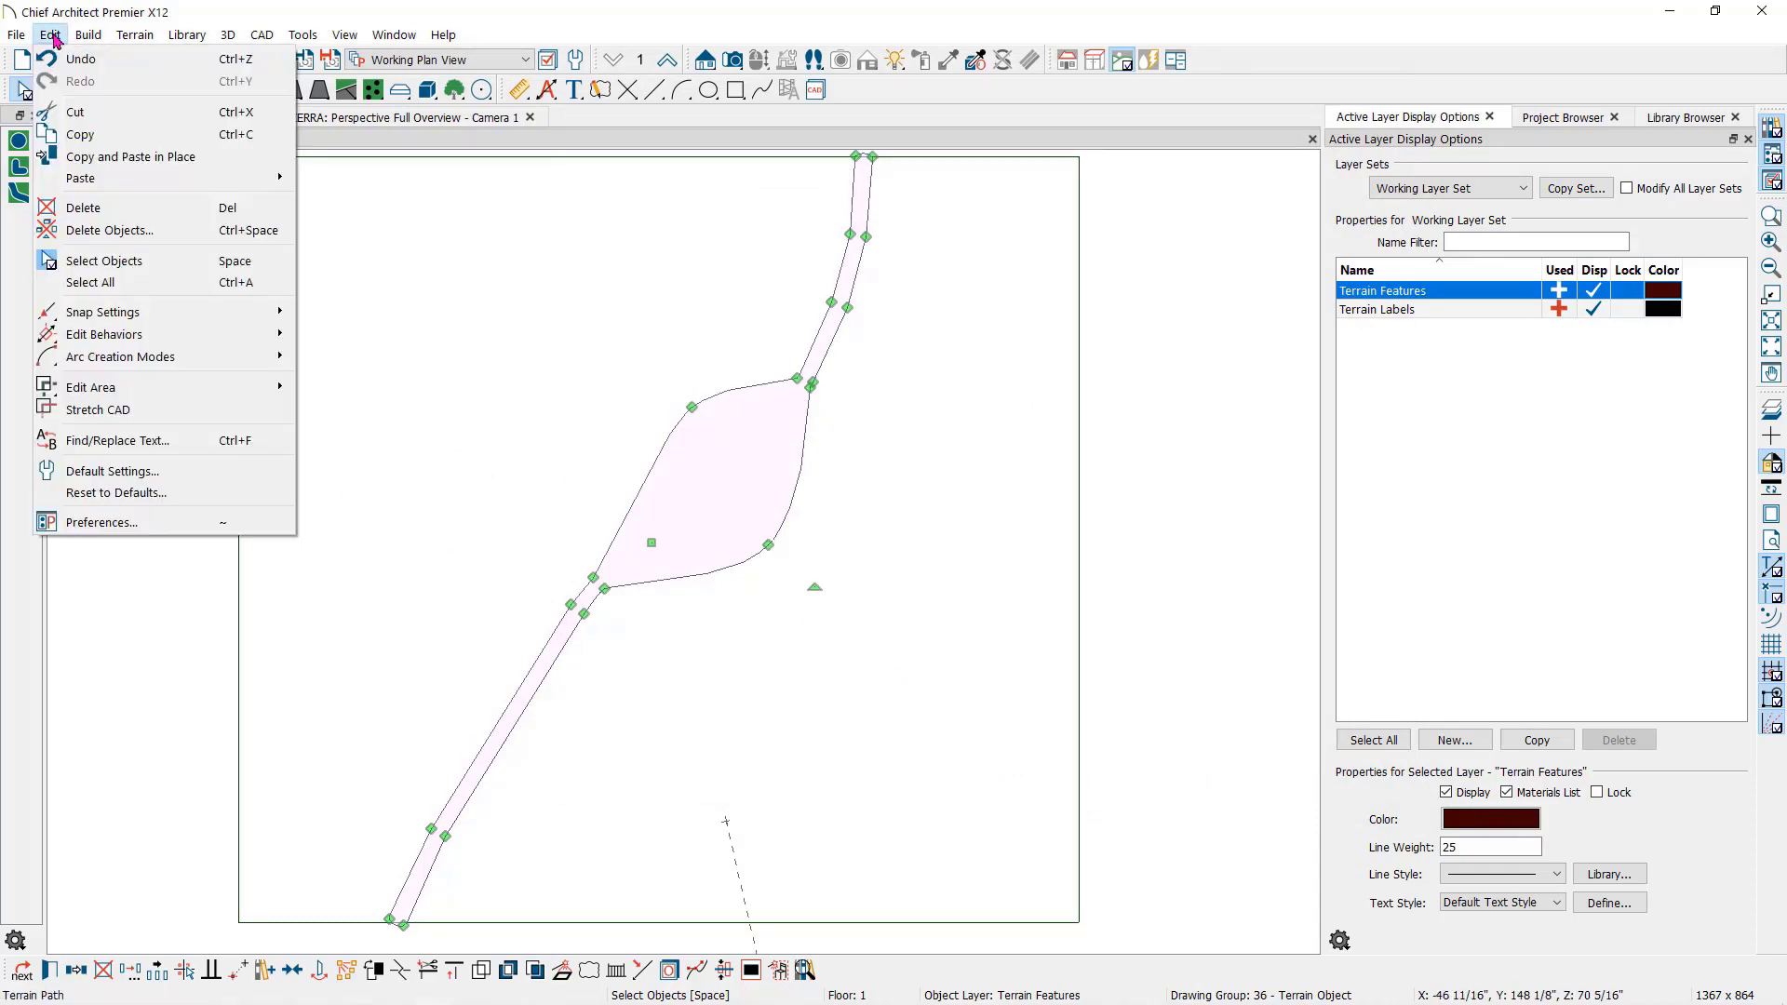
left_click(84, 157)
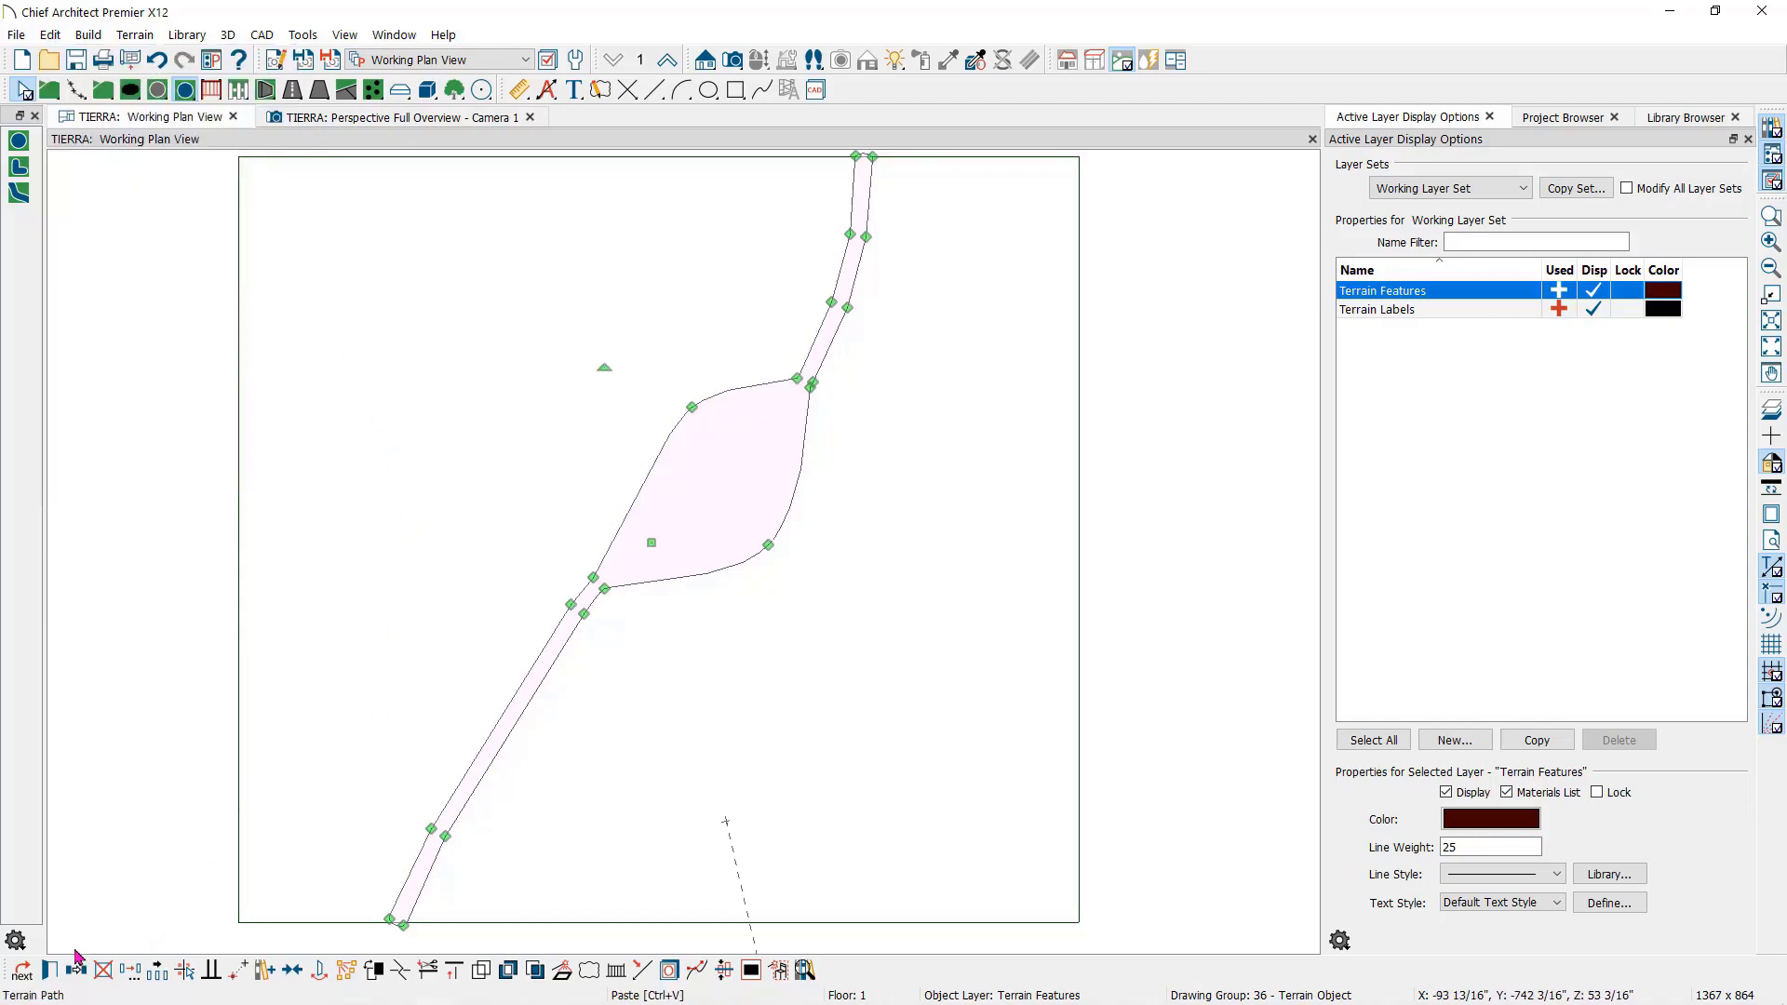
left_click(51, 971)
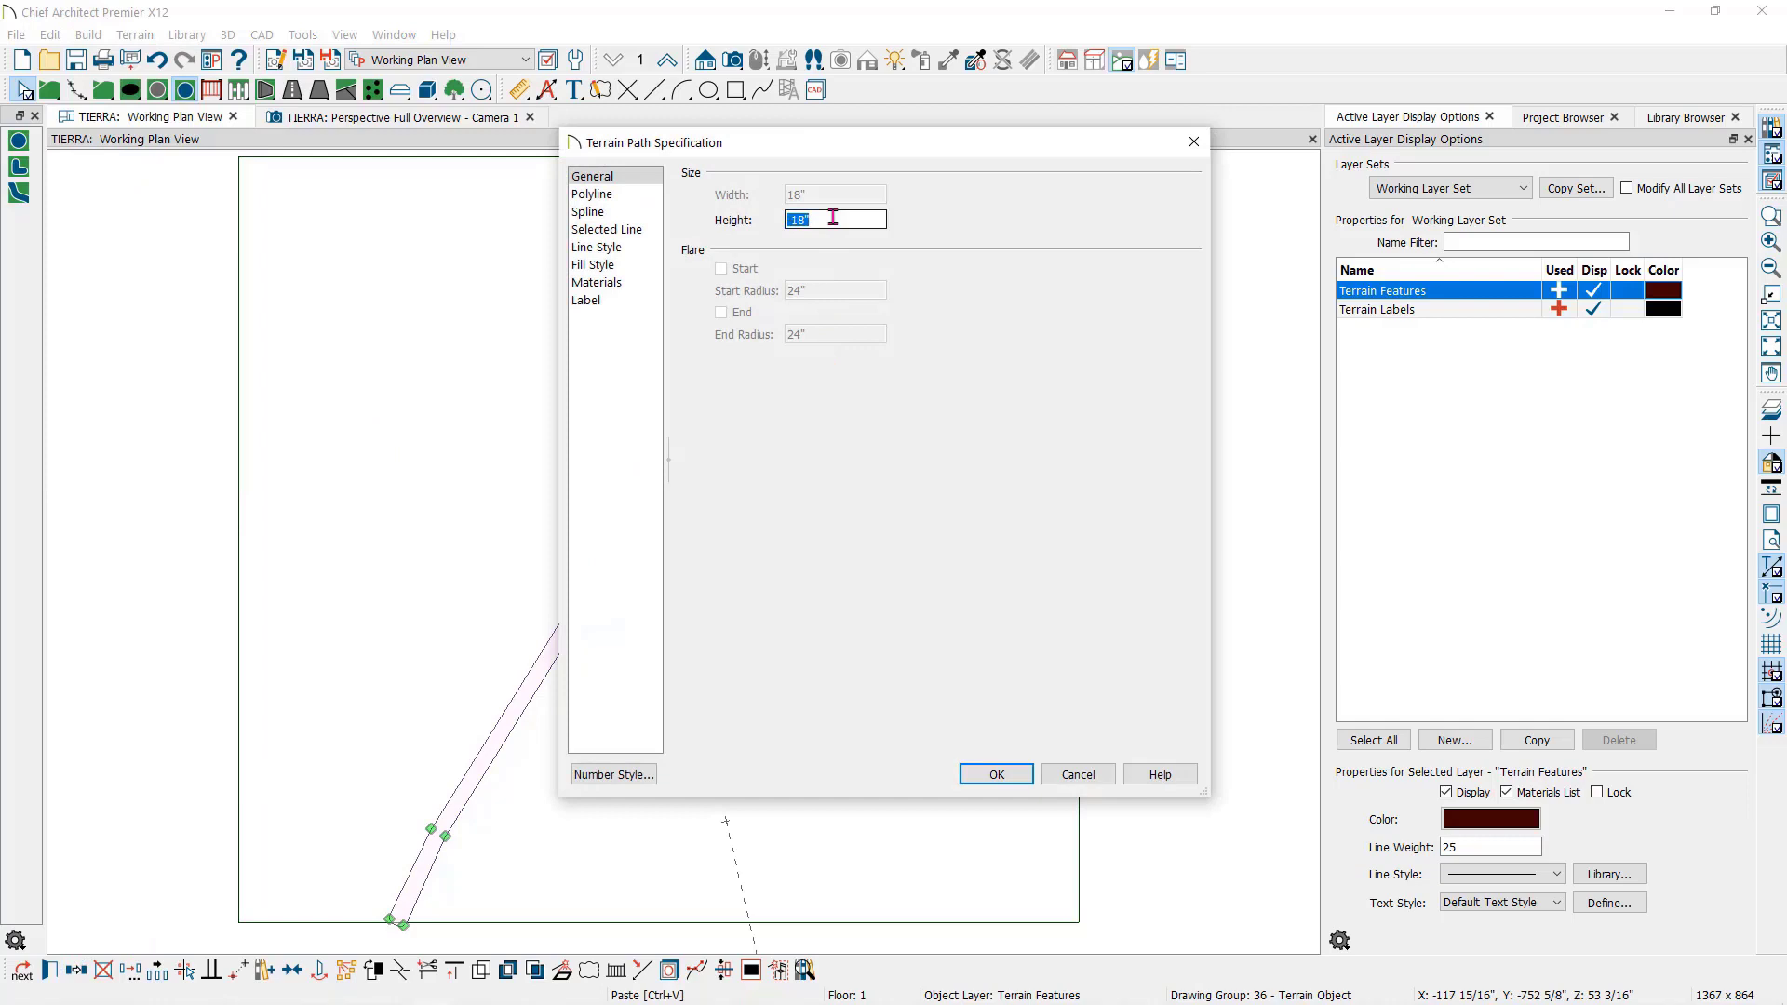
left_click(600, 284)
left_click(773, 220)
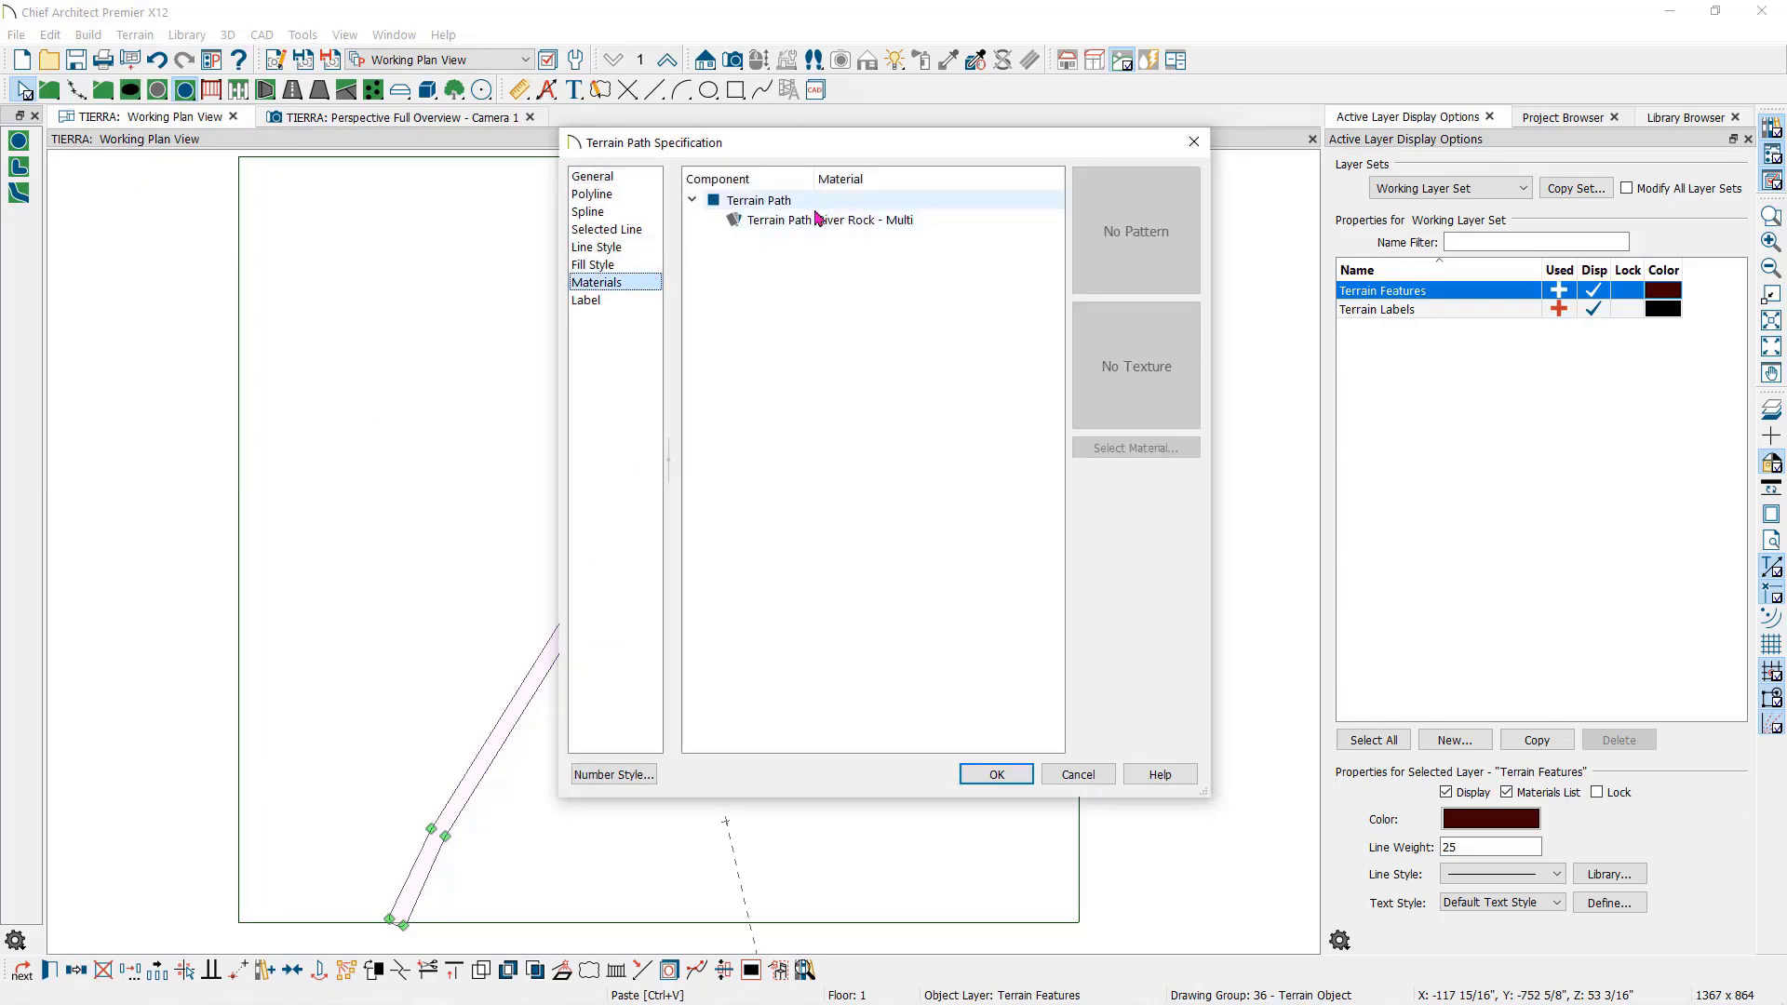
left_click(1108, 450)
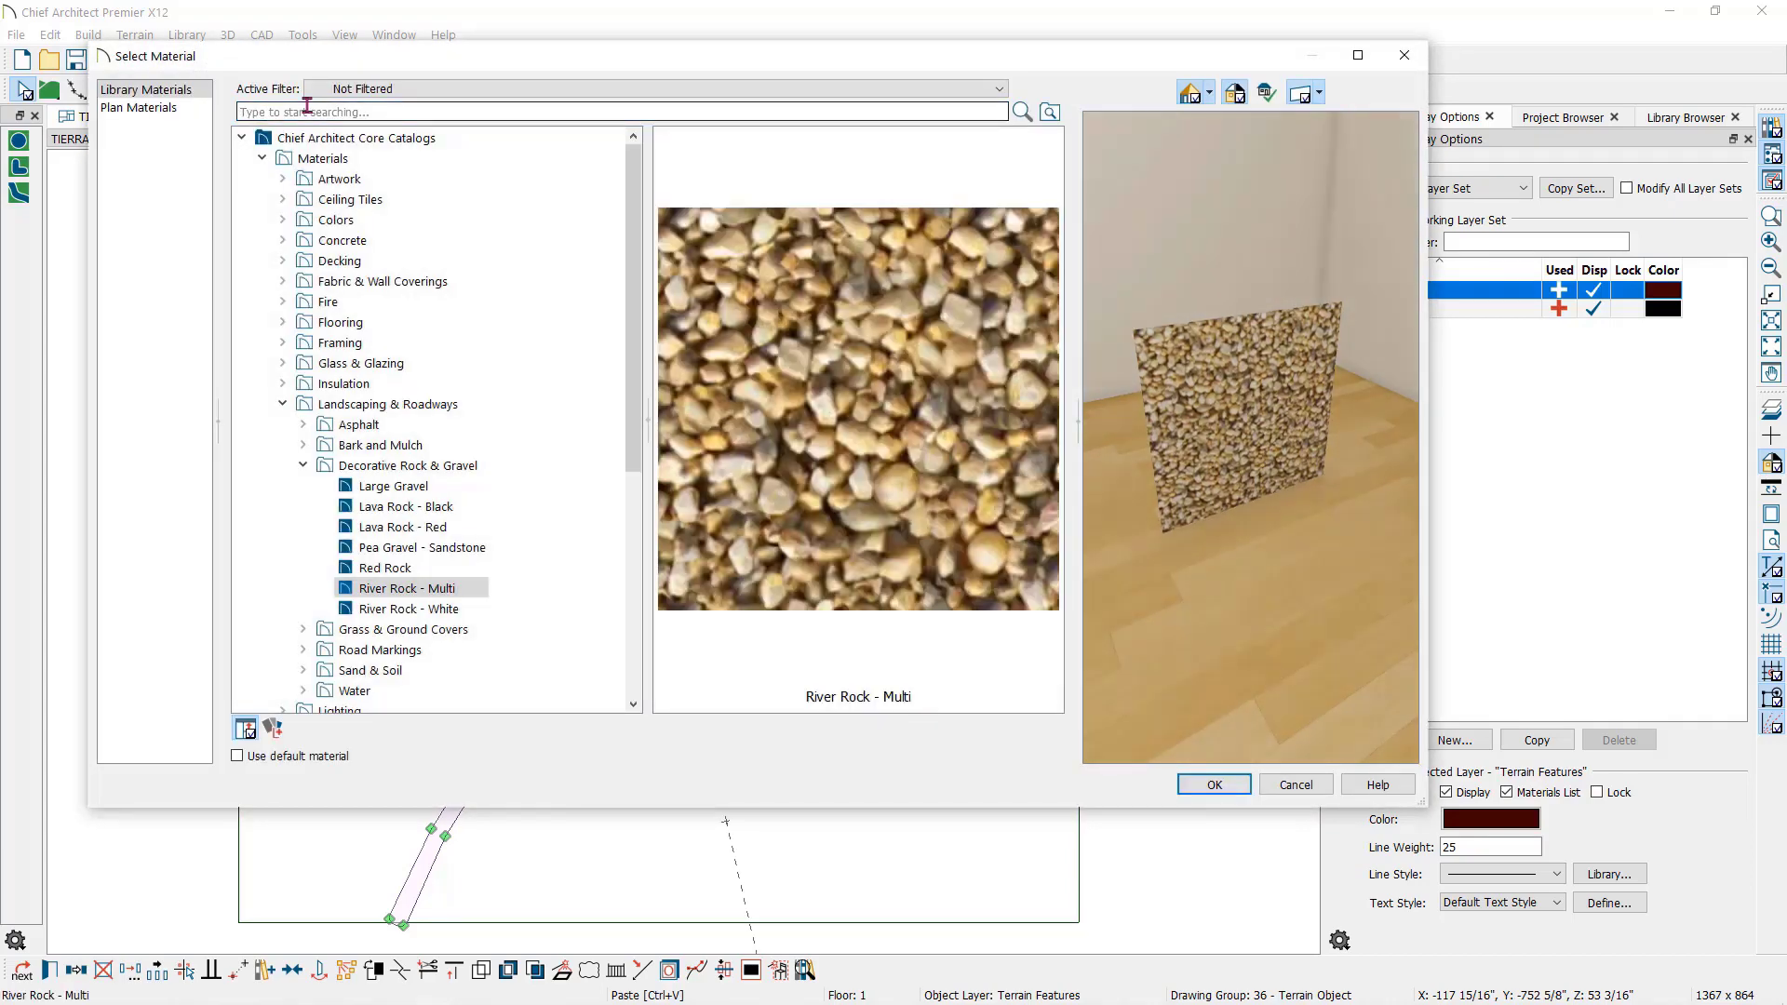
left_click(309, 110)
type("WATER")
key("Return")
left_click(250, 515)
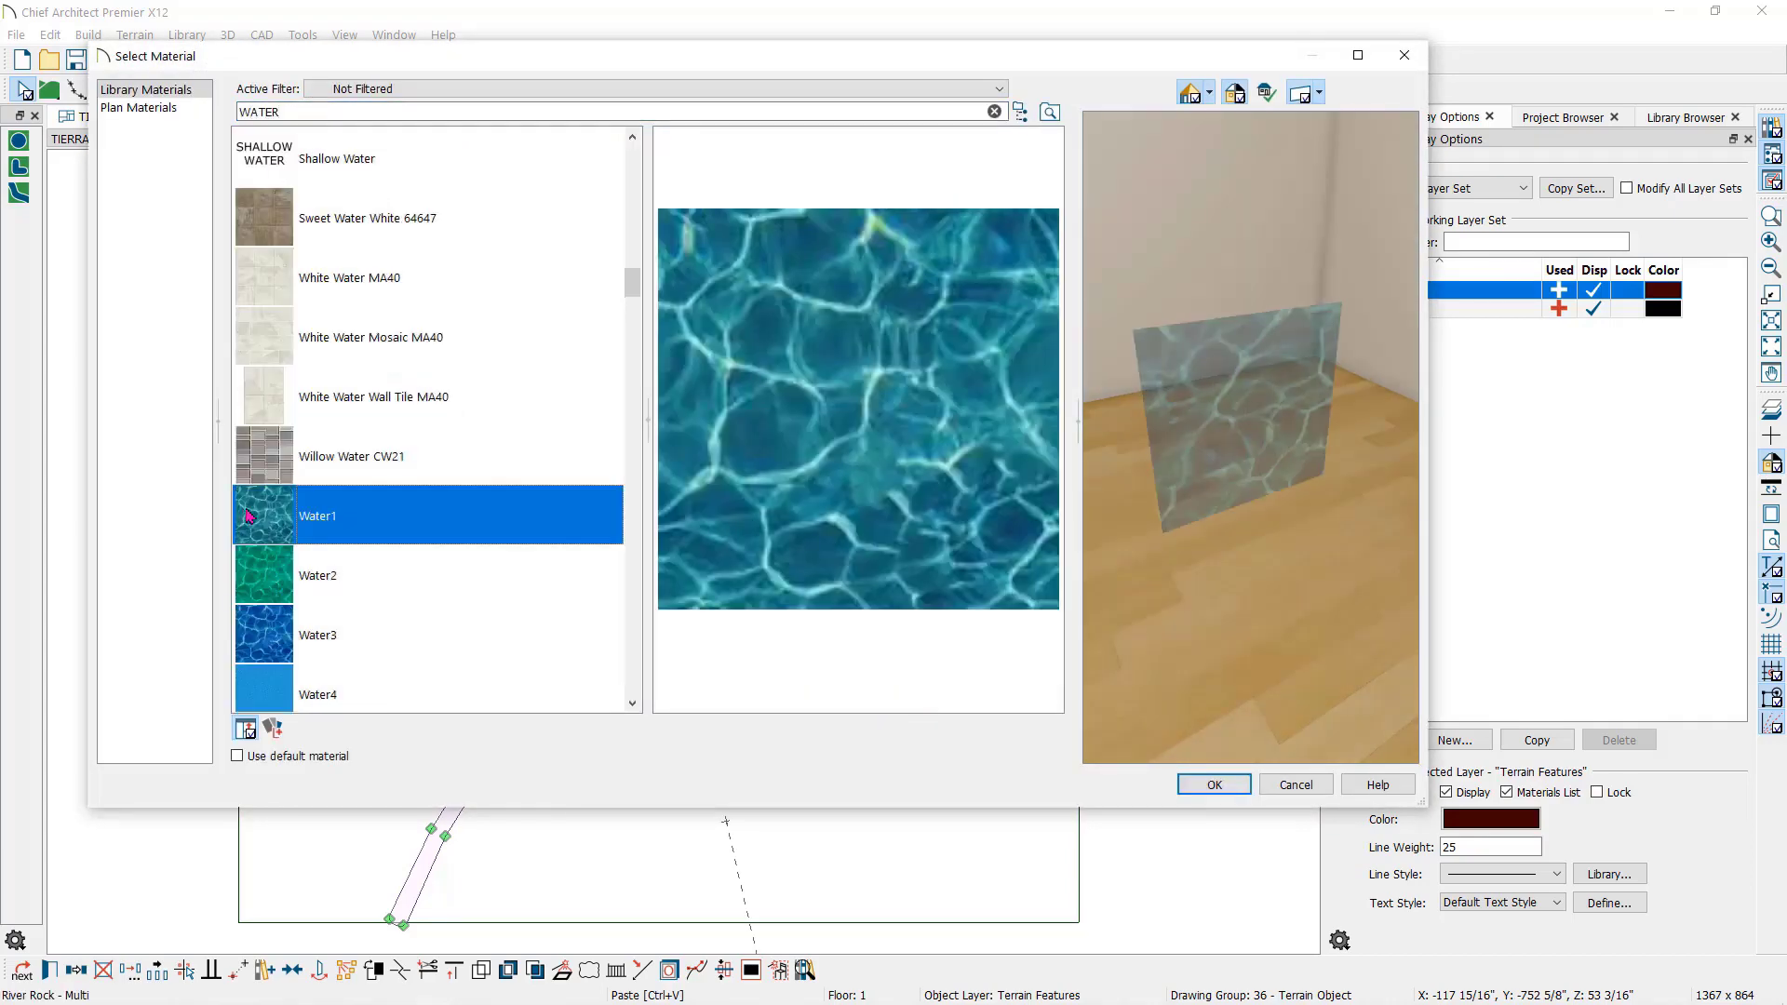
left_click(1215, 784)
left_click(996, 774)
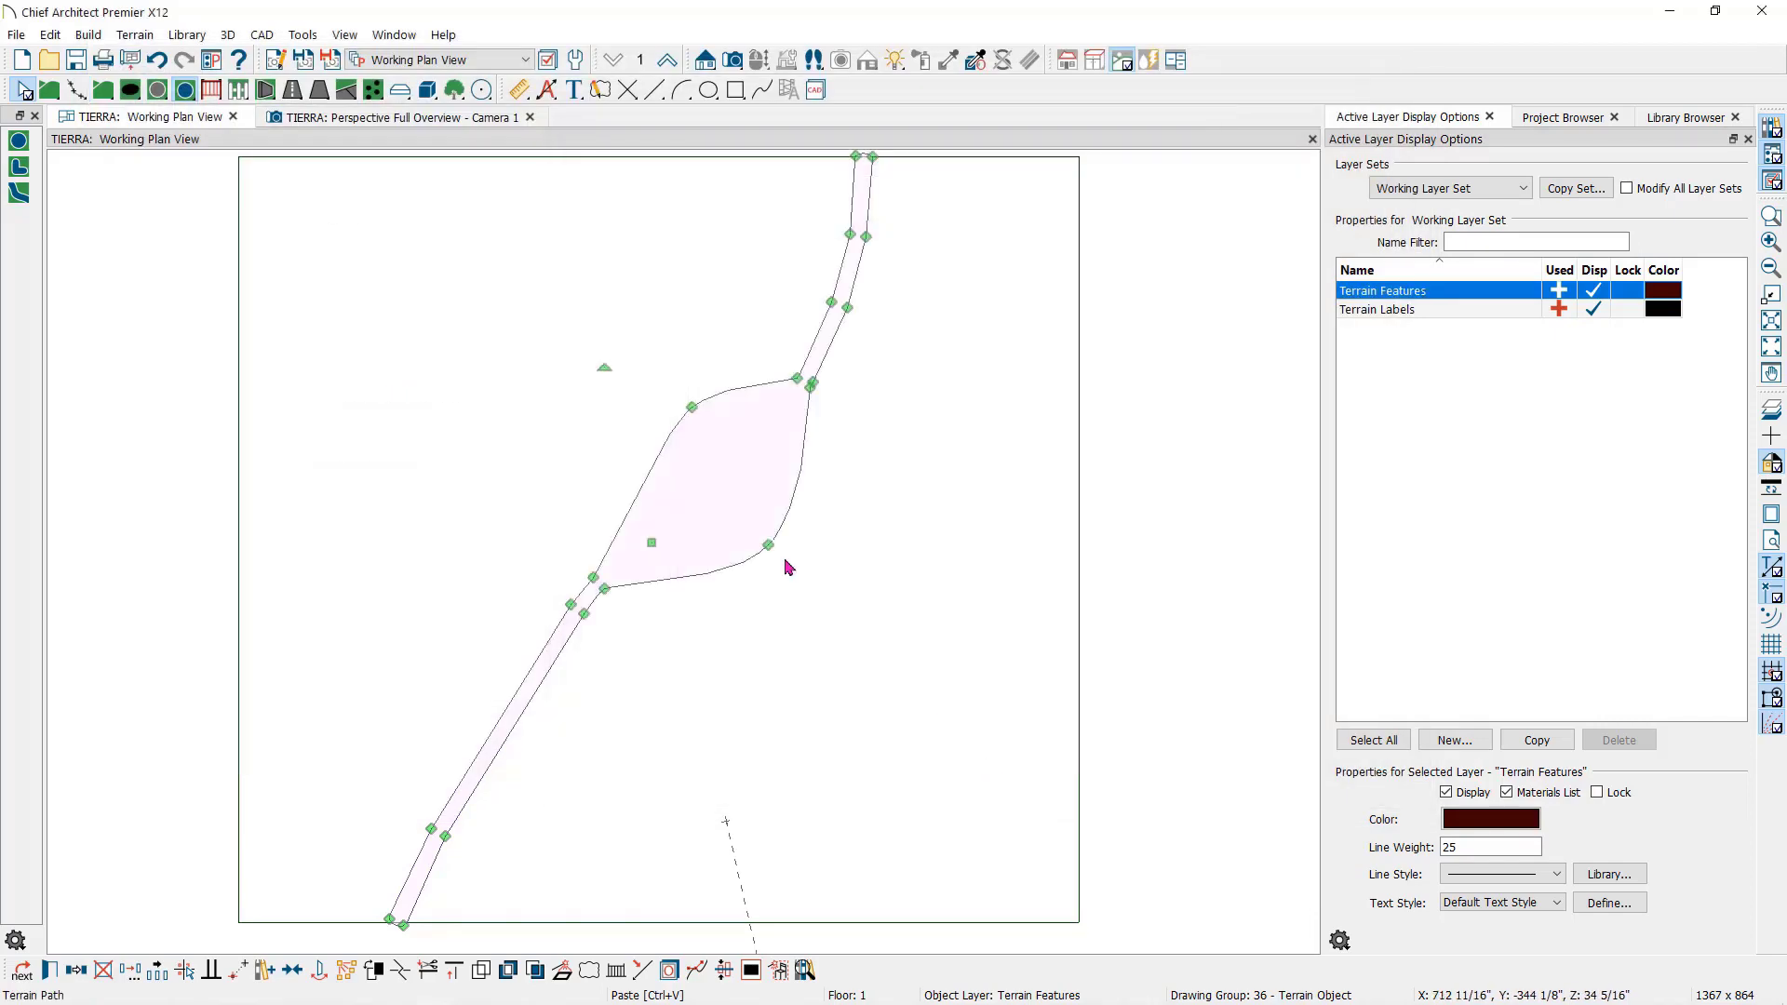
- Preview the Water1 path in the 3D perspective overview, zooming in and back out
left_click(475, 118)
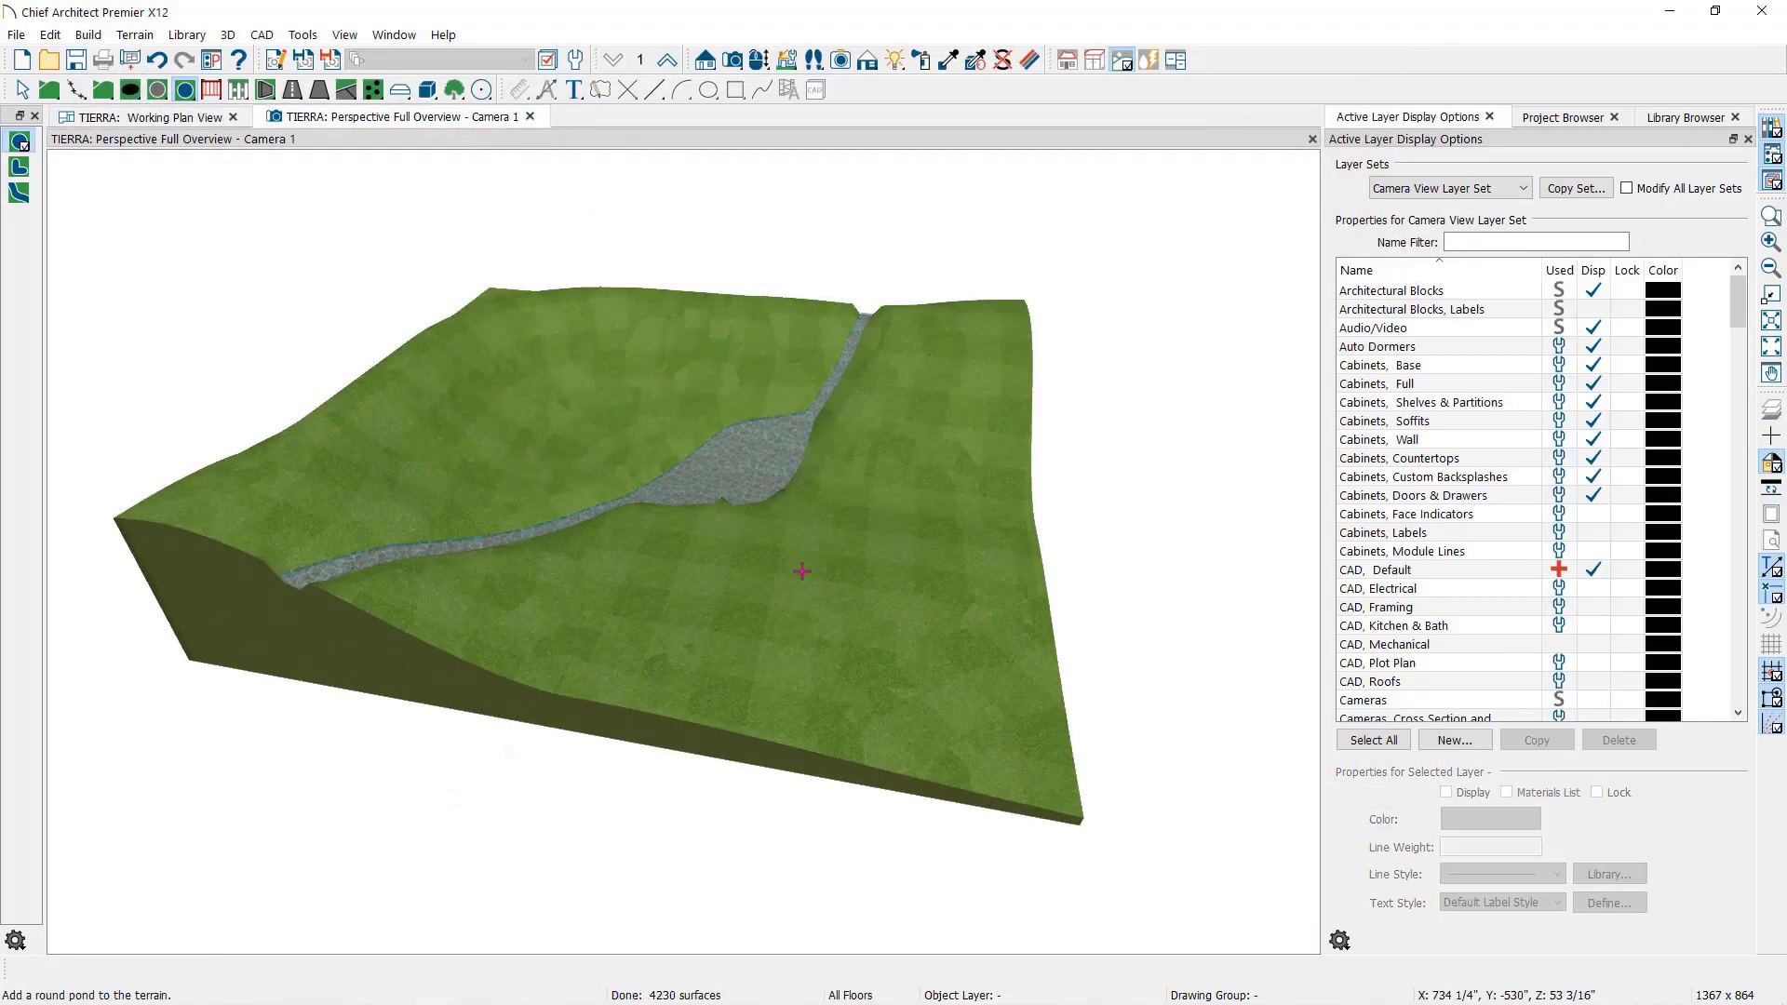
left_click(759, 60)
scroll(826, 286, "up", 2)
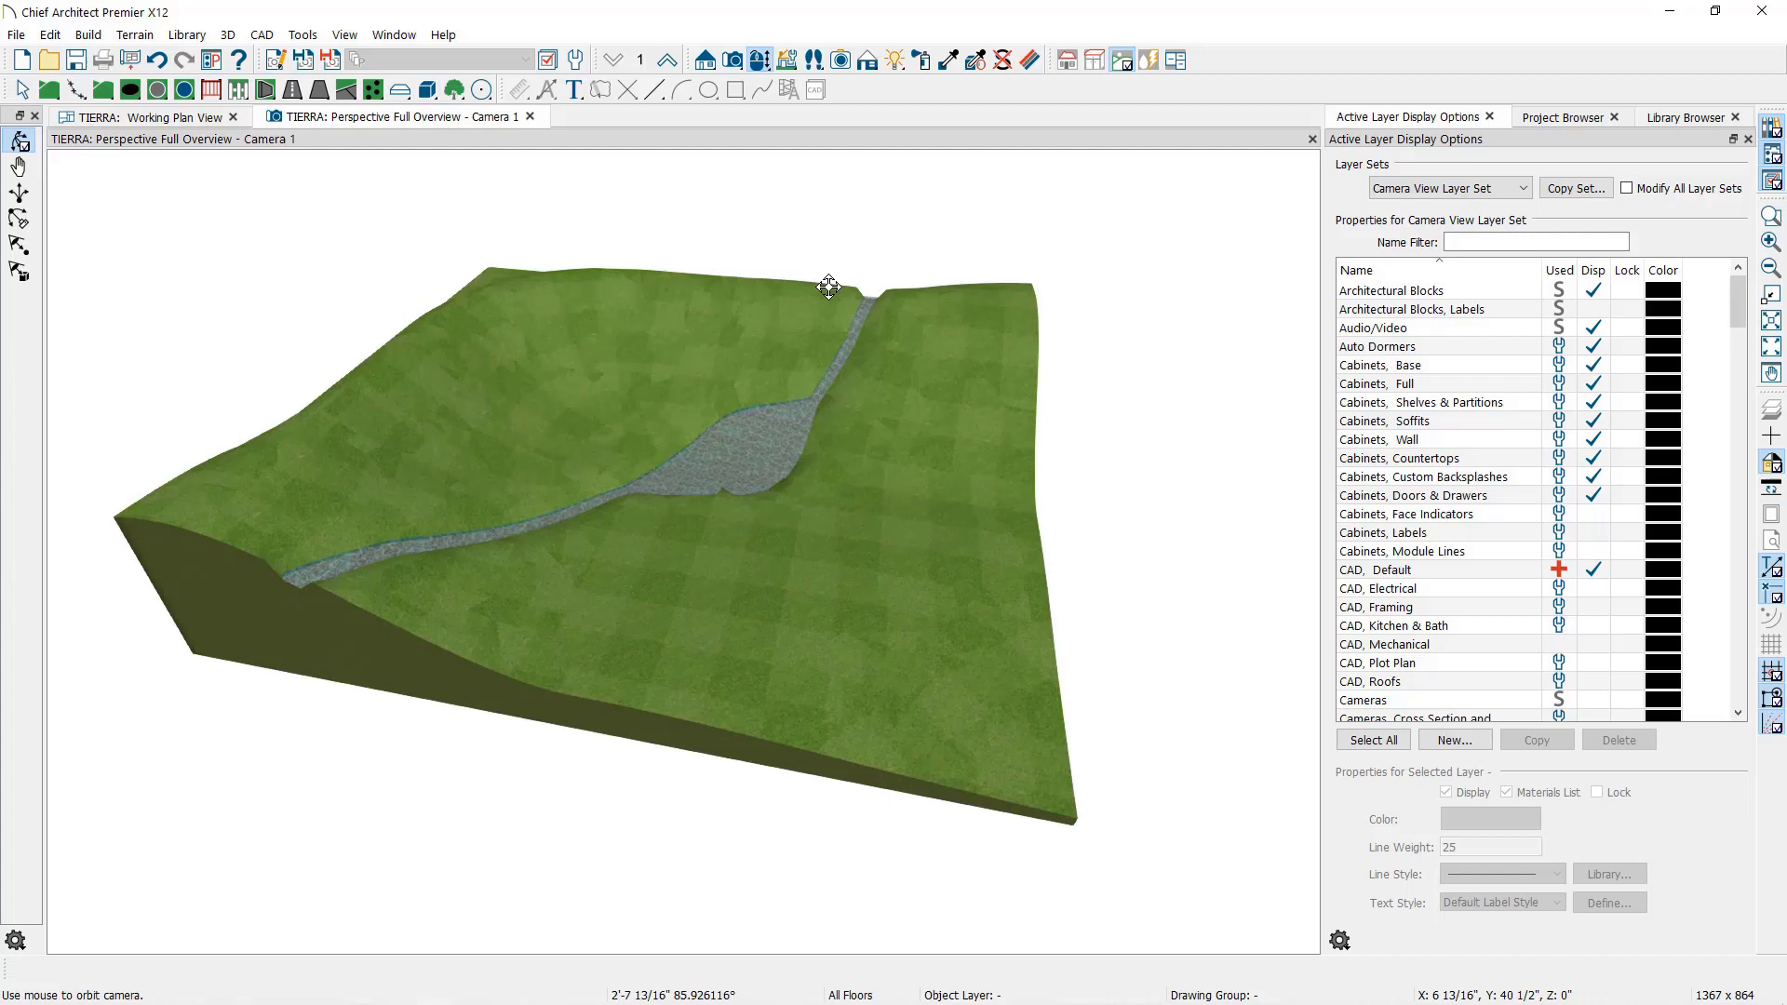
scroll(780, 423, "up", 4)
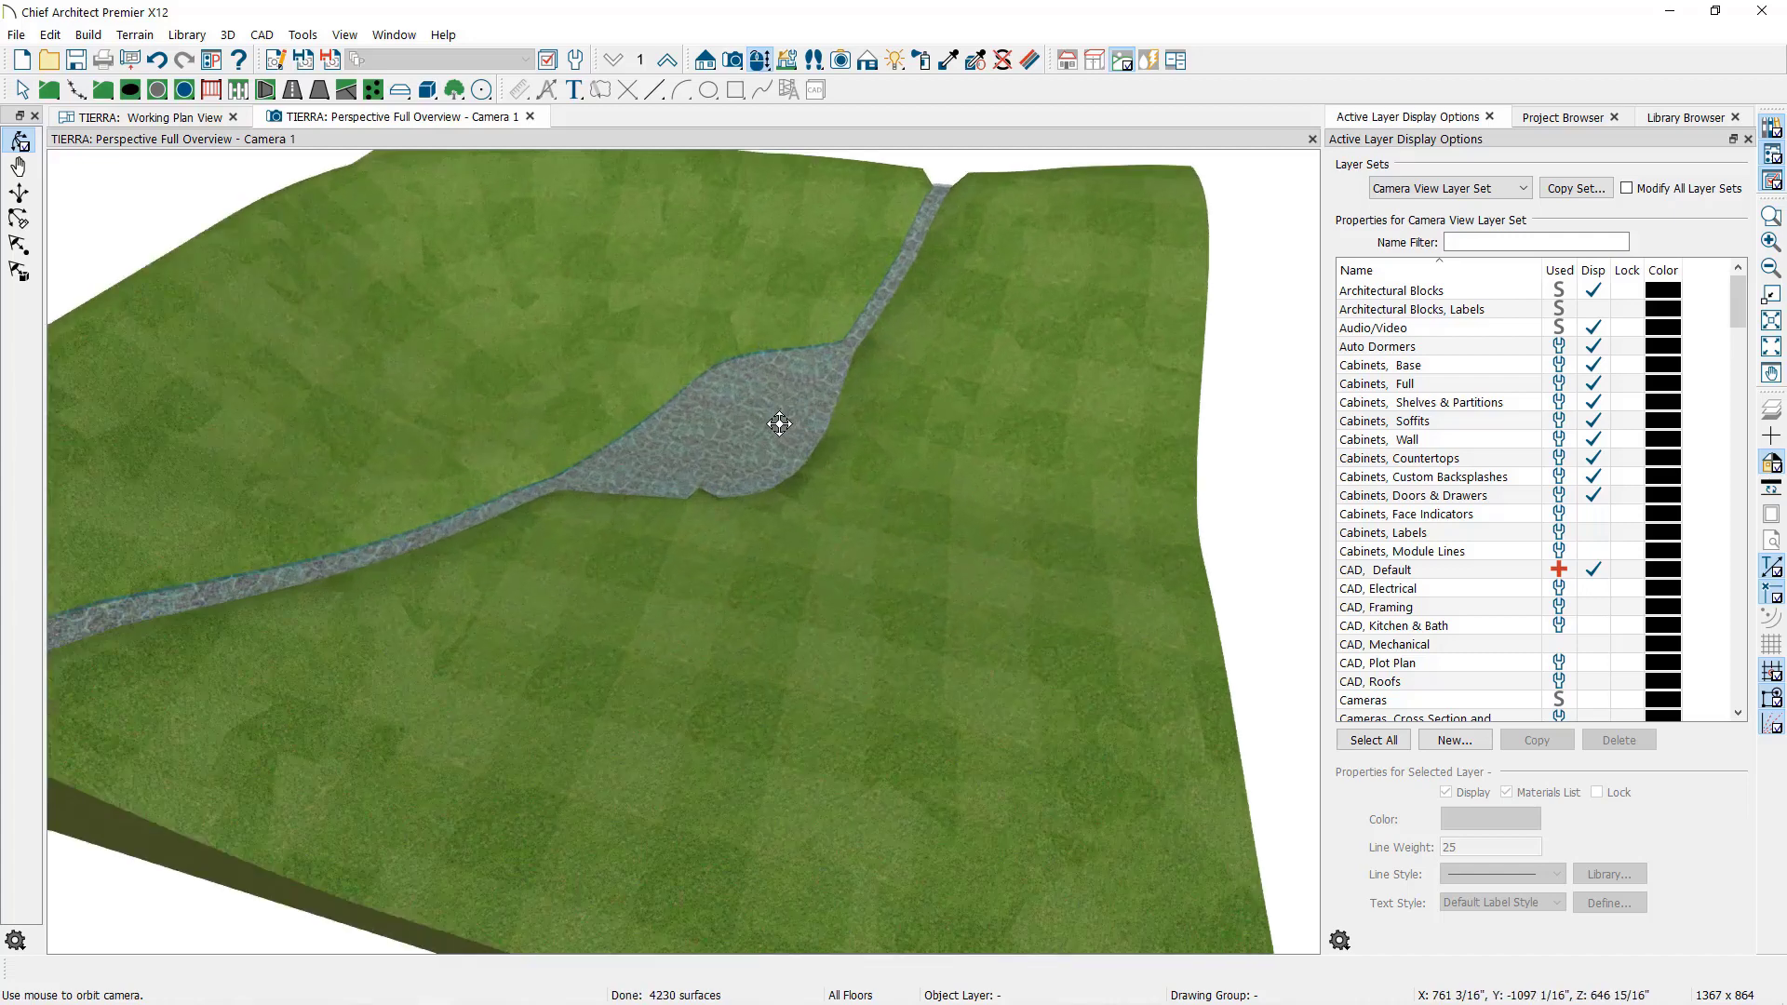
scroll(779, 423, "up", 1)
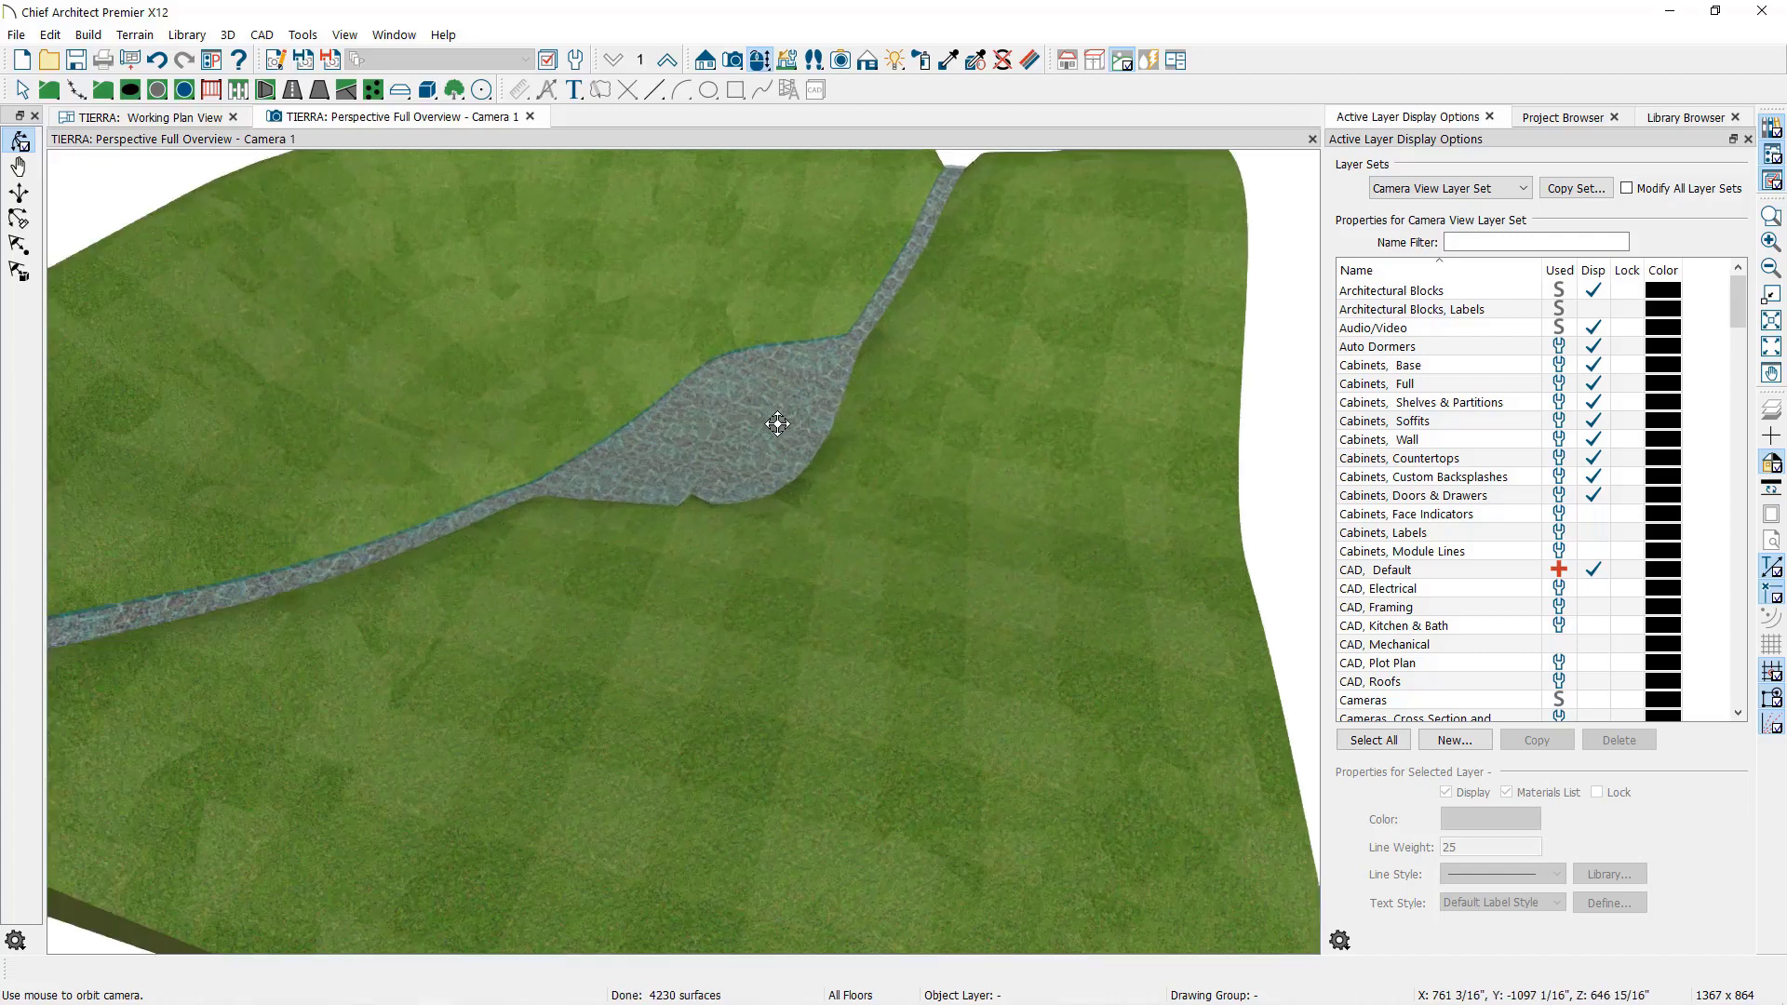
scroll(778, 420, "down", 3)
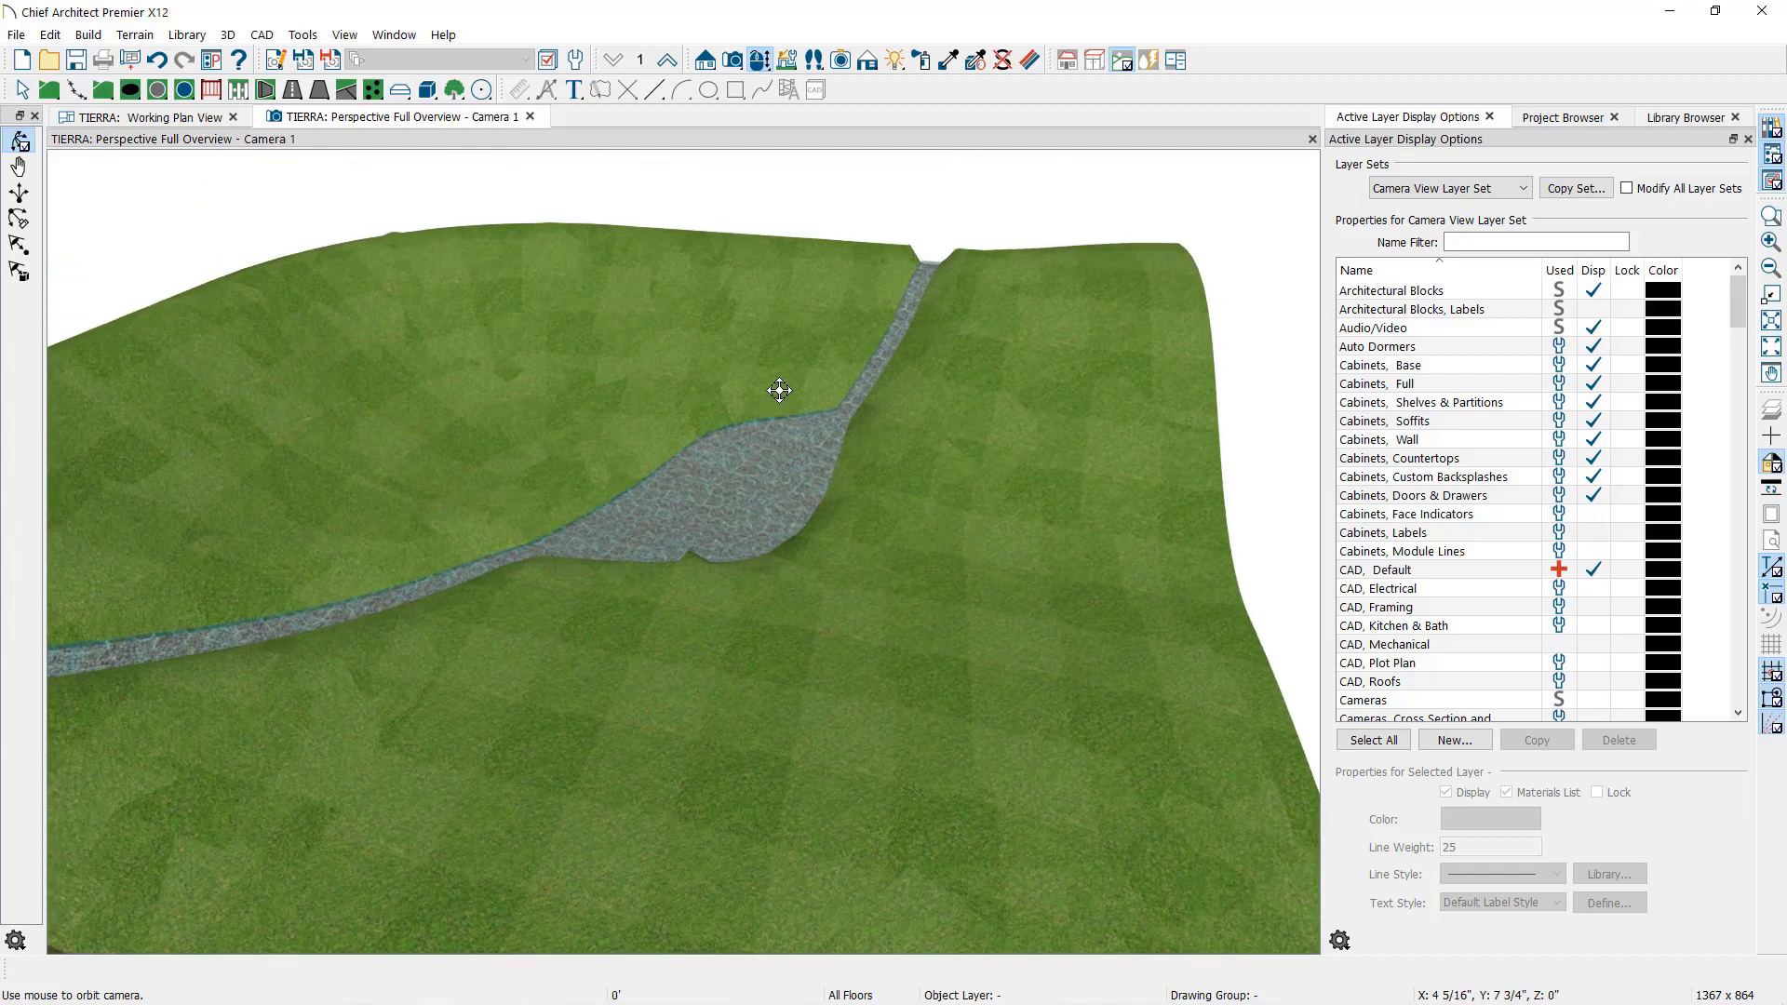
- Select the terrain path in the 3D view and delete it
key("space")
left_click(778, 503)
key("Escape")
left_click(778, 503)
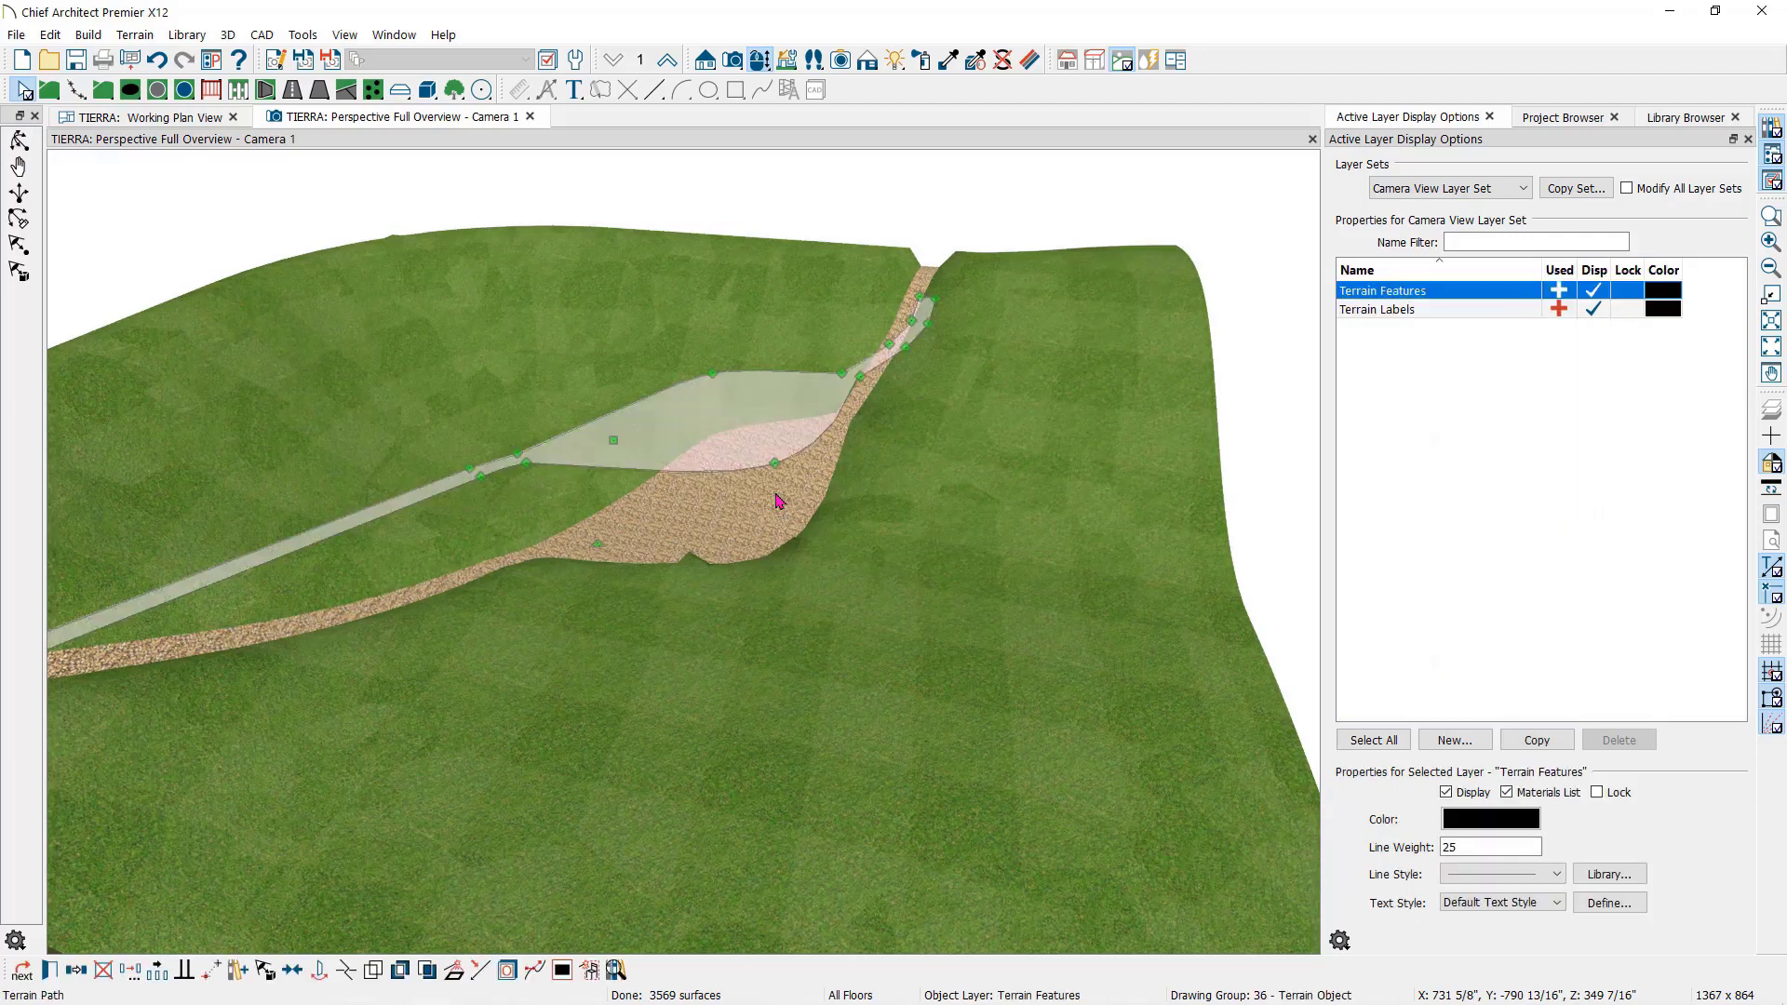
key("Delete")
- Draw a straight fence from the plan's left edge to its top edge, then view it in 3D
left_click(185, 114)
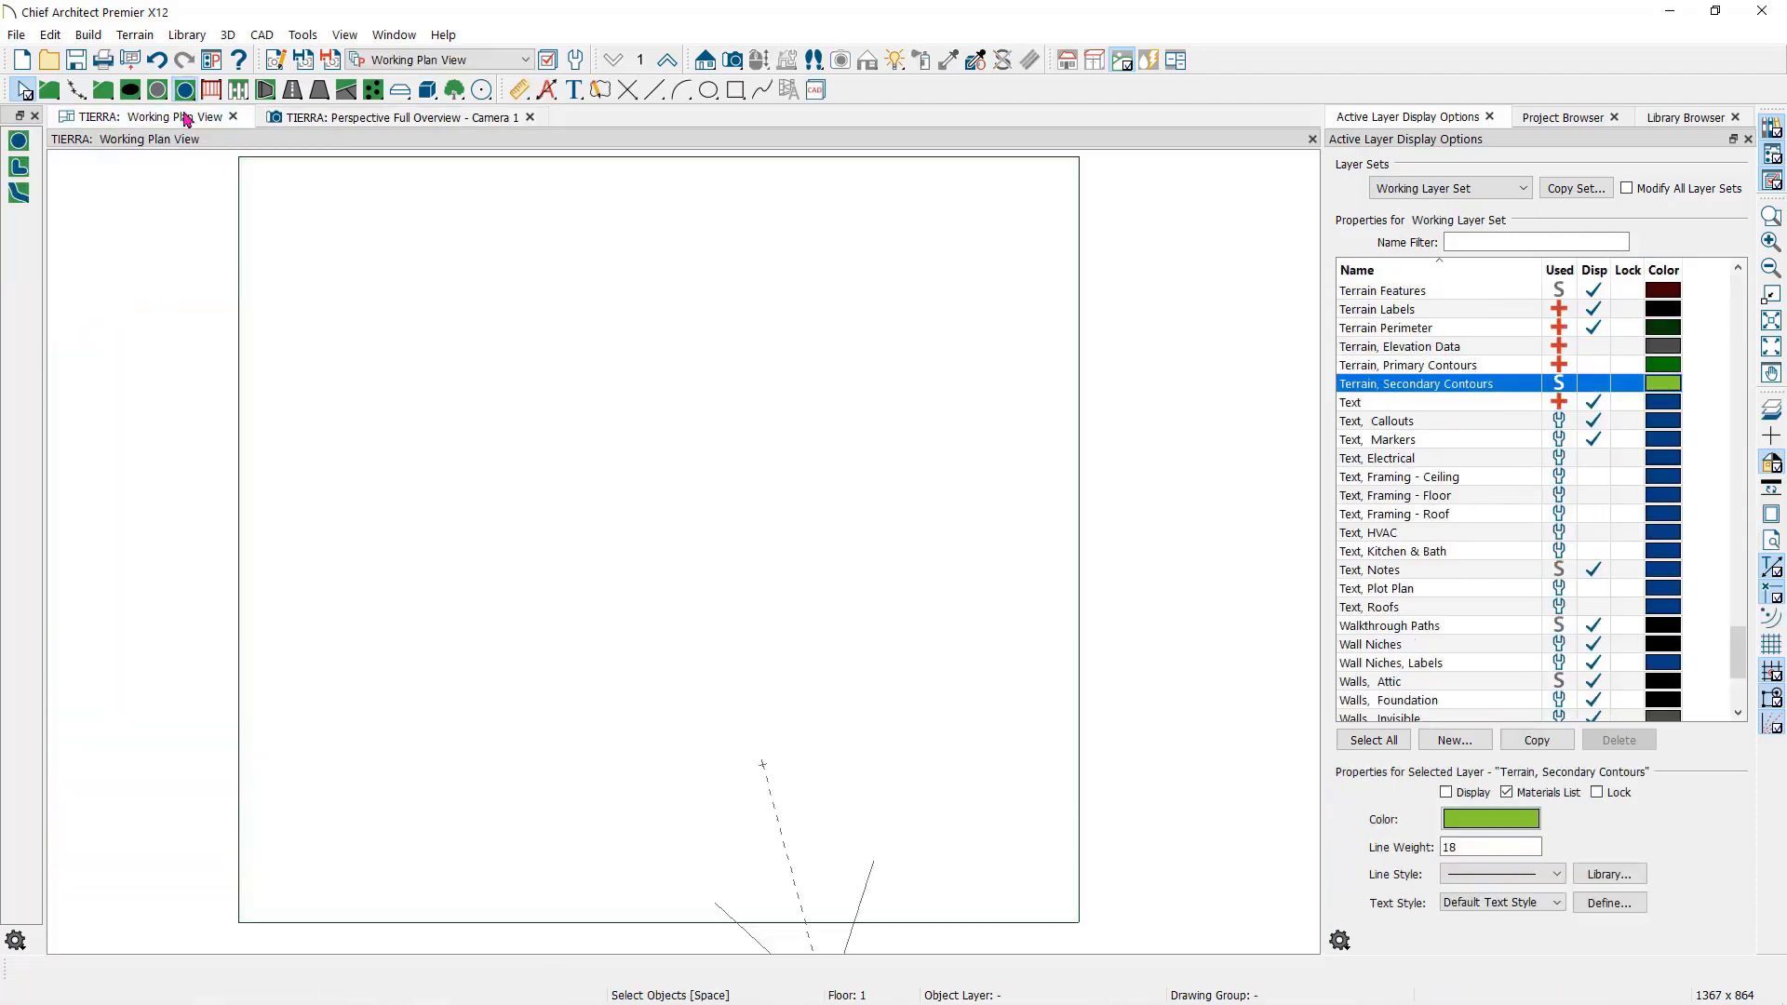
left_click(238, 90)
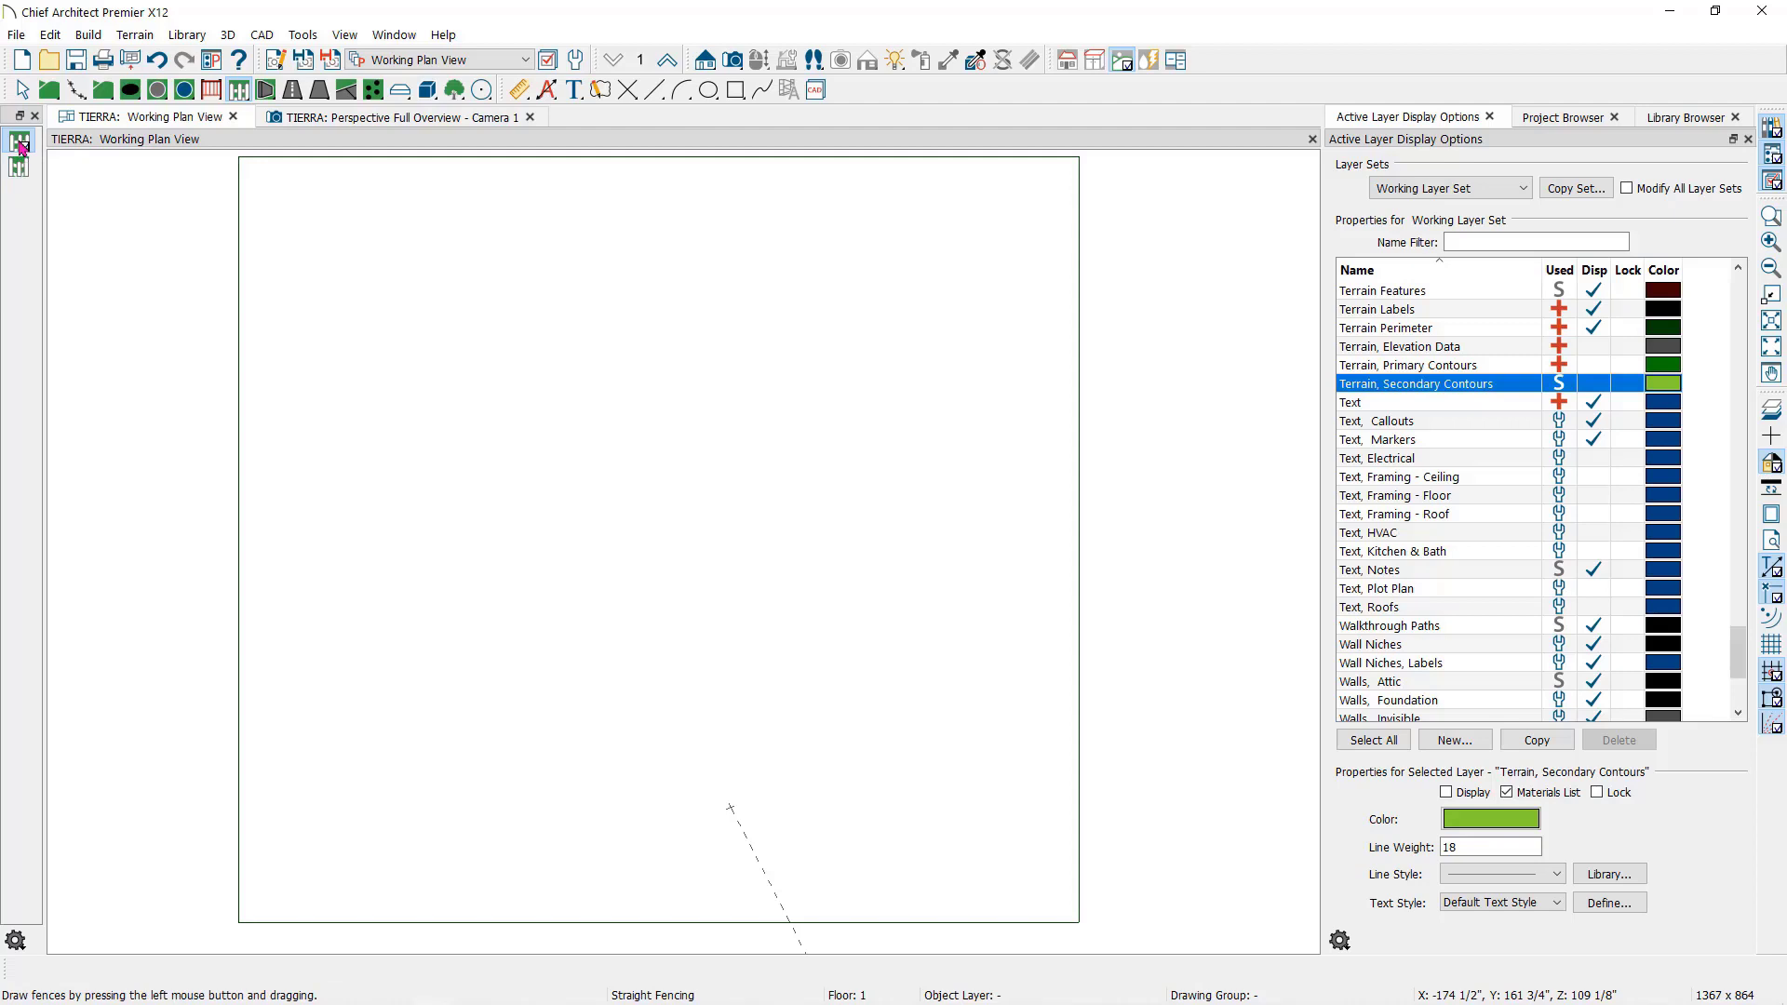
left_click_drag(235, 539, 726, 163)
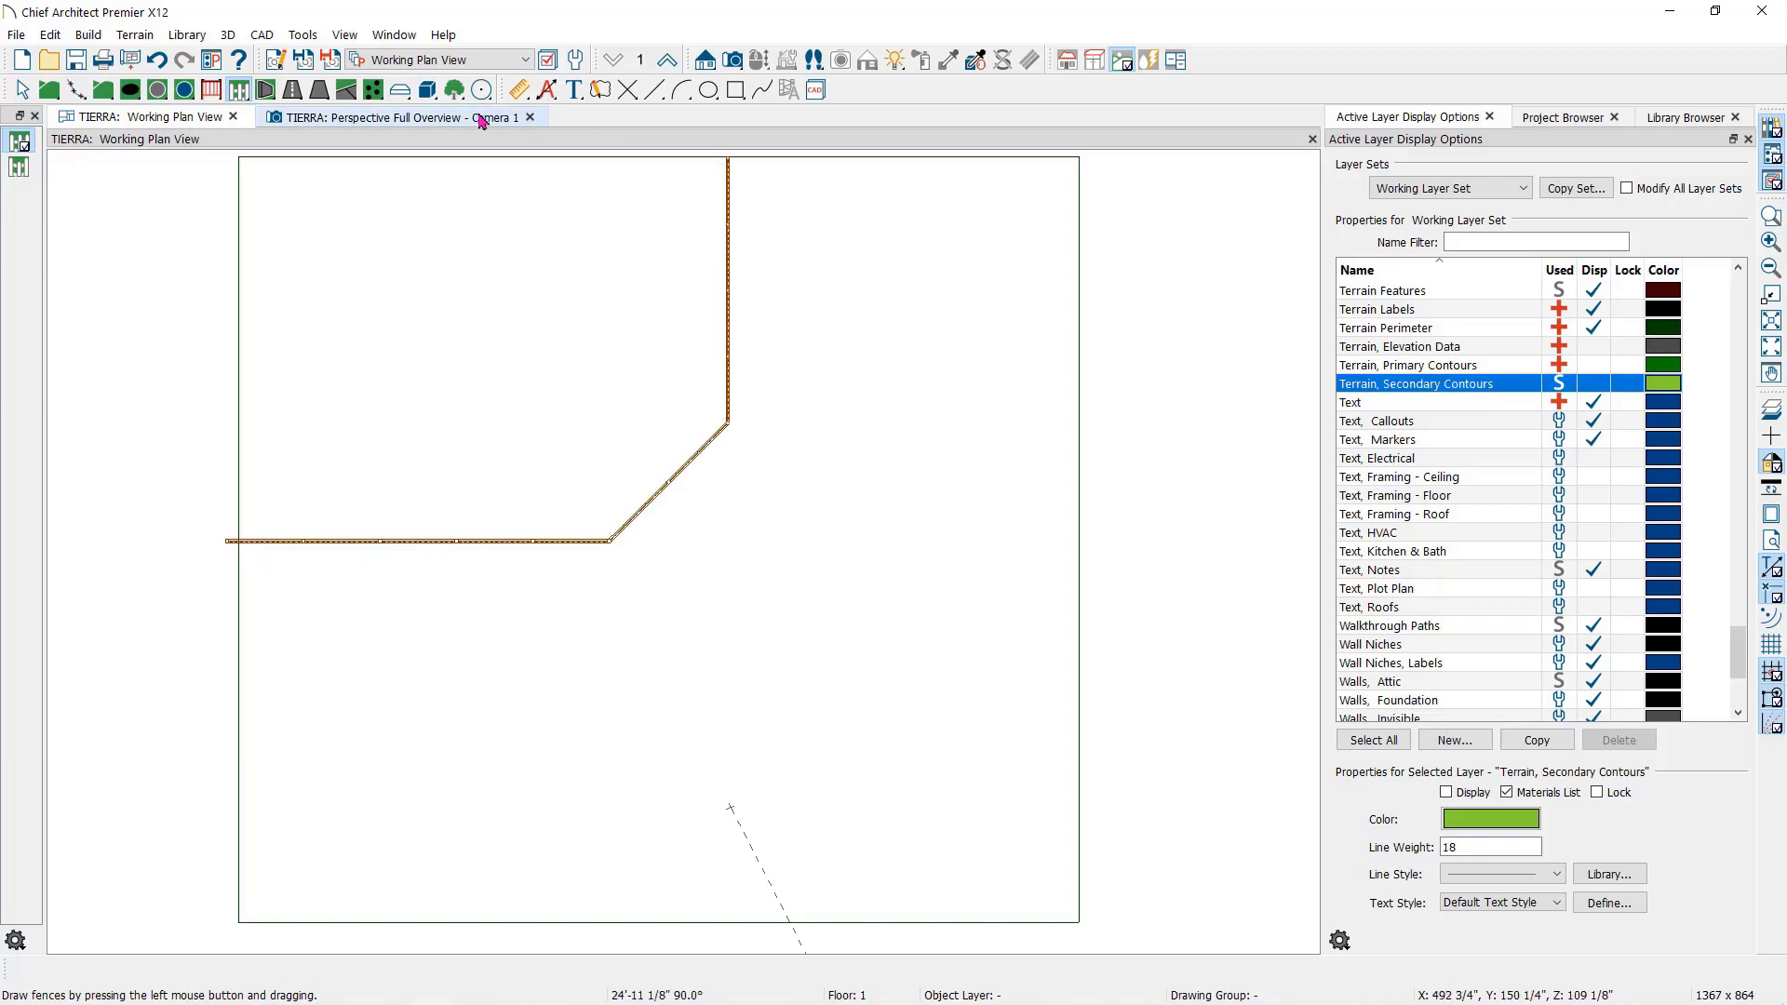
key("ctrl+Tab")
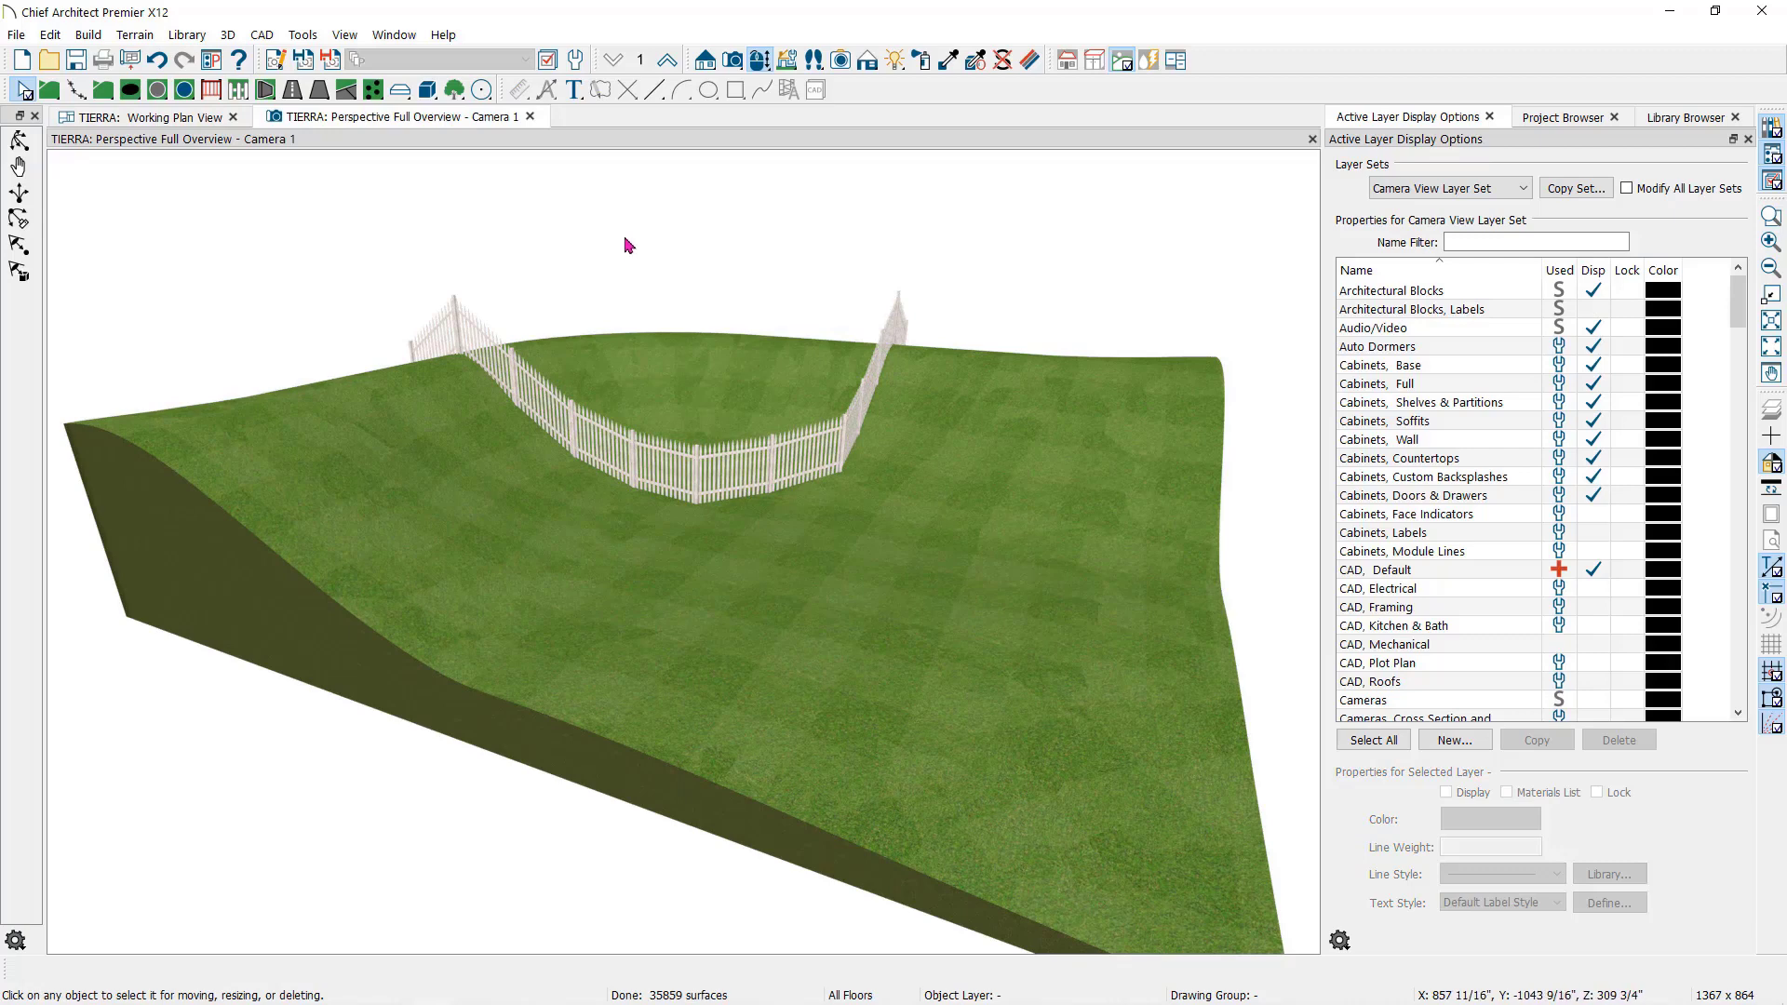
- Review the Fencing defaults' newels, balusters and materials in Default Settings, then close it
left_click(576, 60)
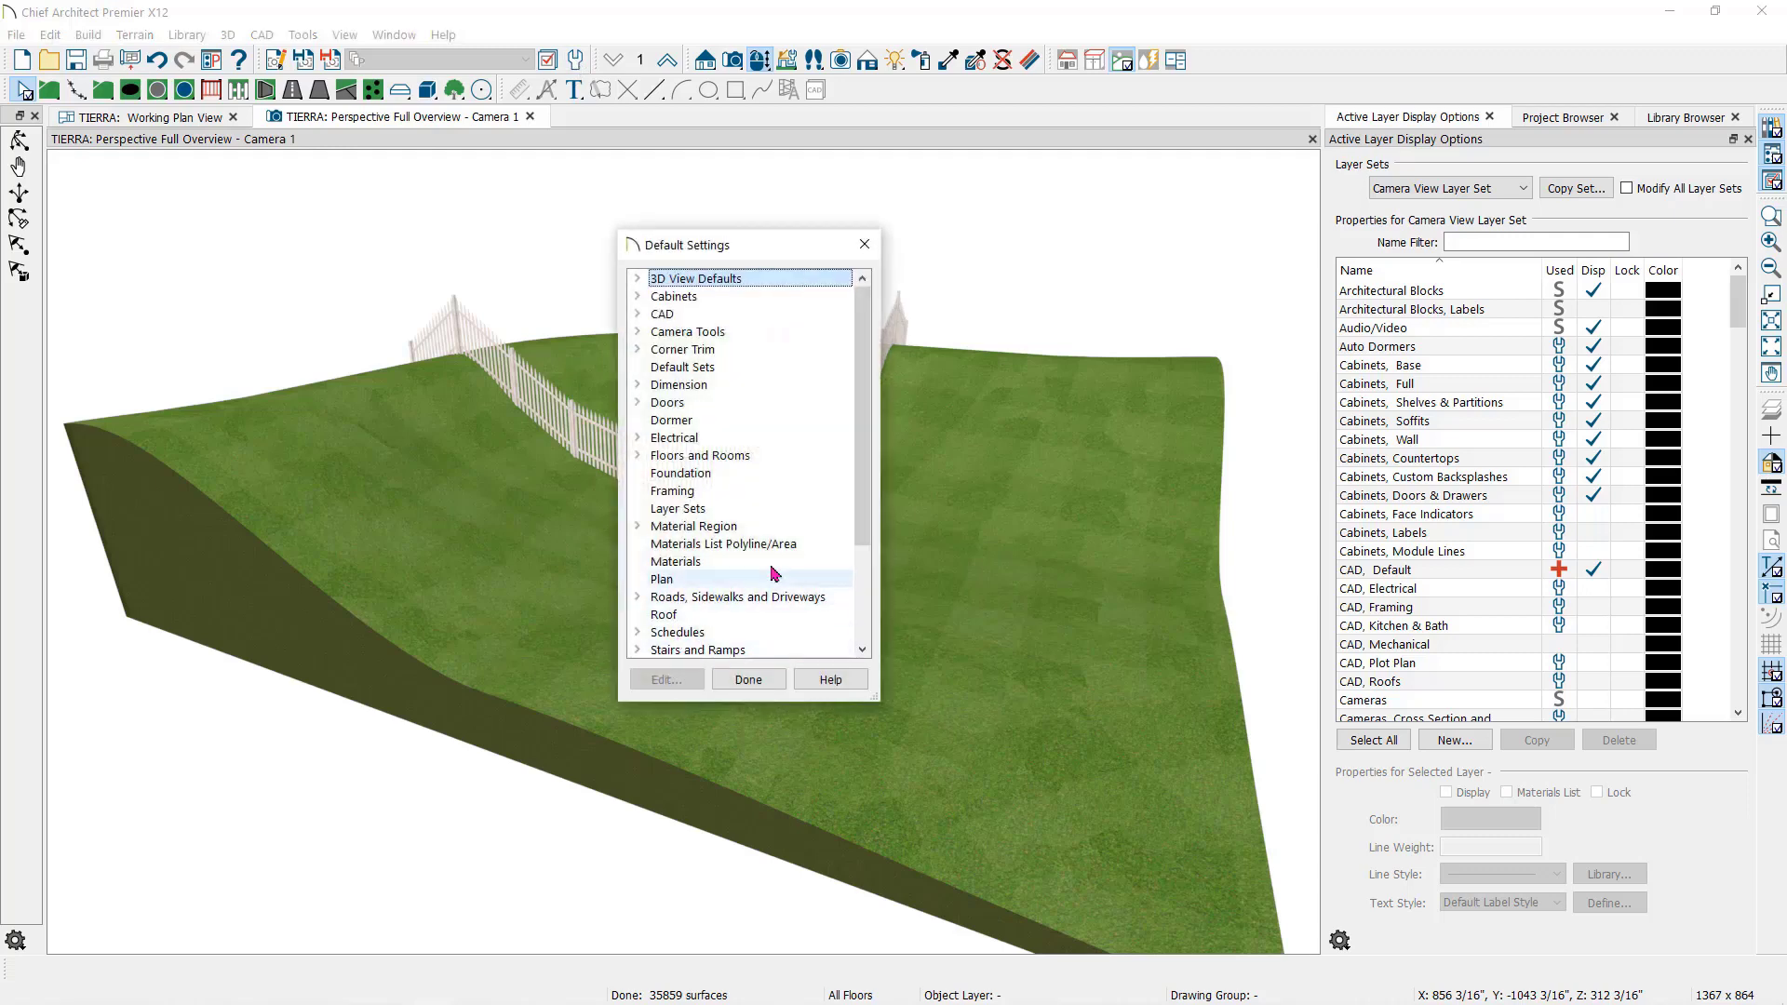
left_click_drag(877, 514, 877, 614)
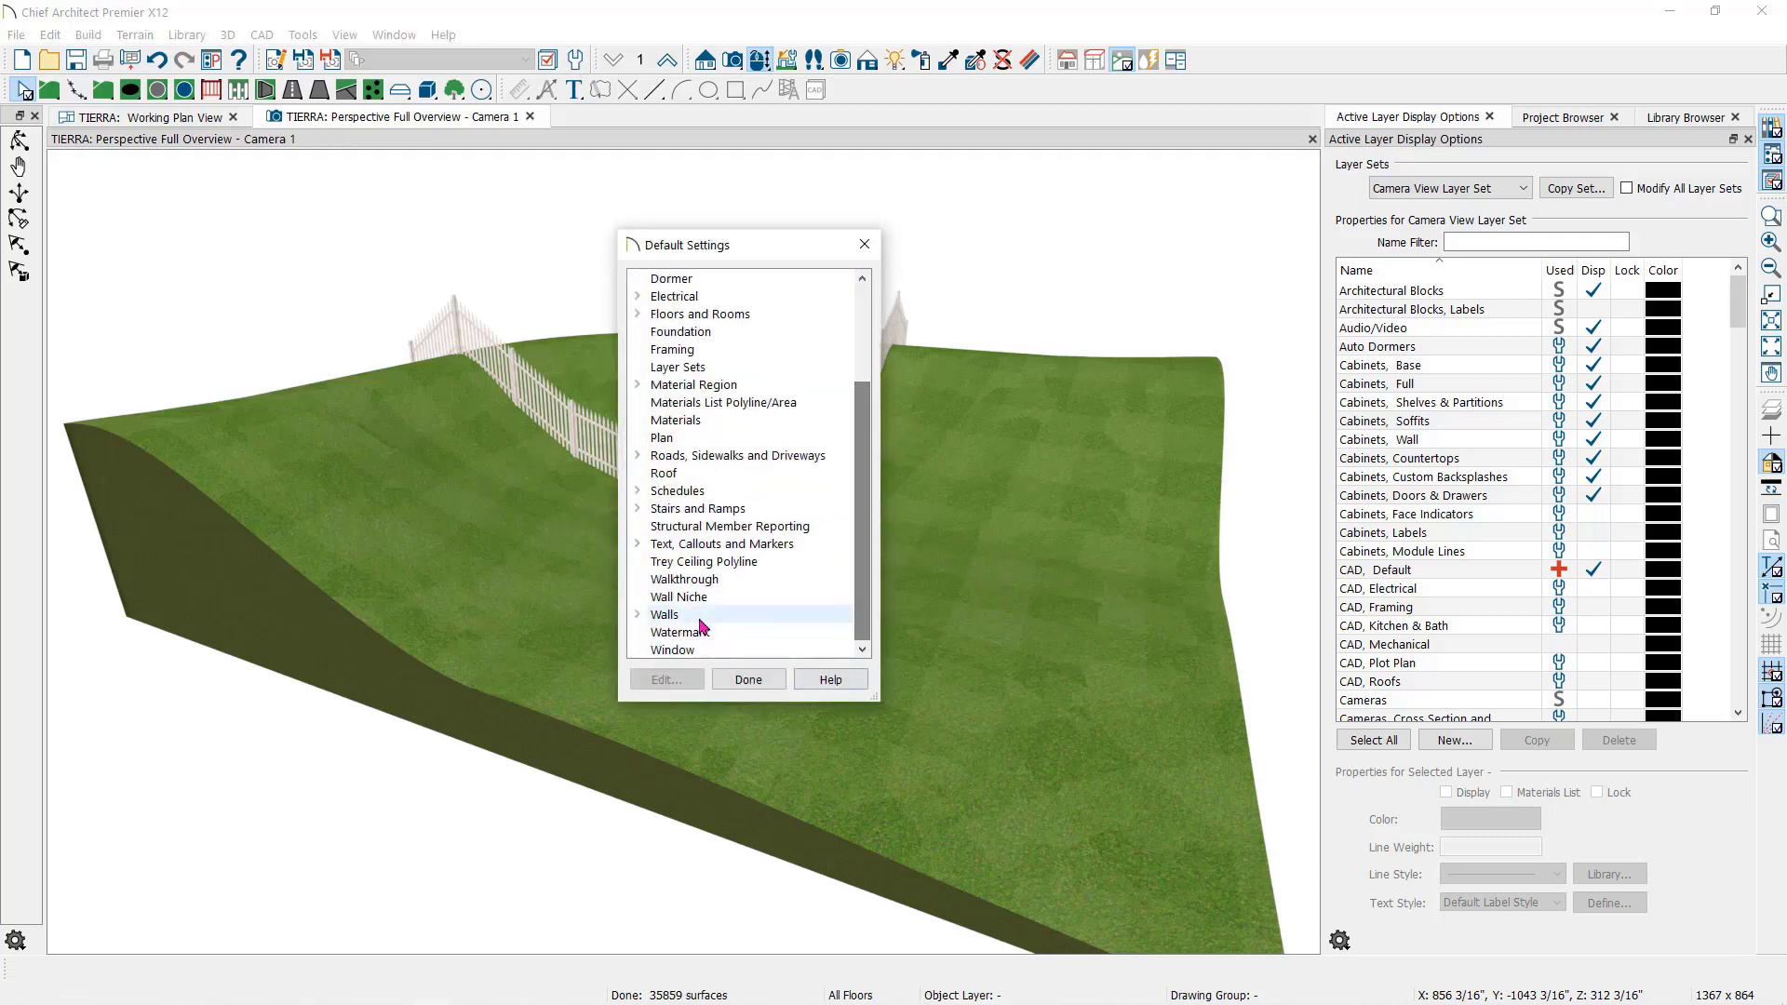
left_click(637, 615)
scroll(670, 595, "down", 4)
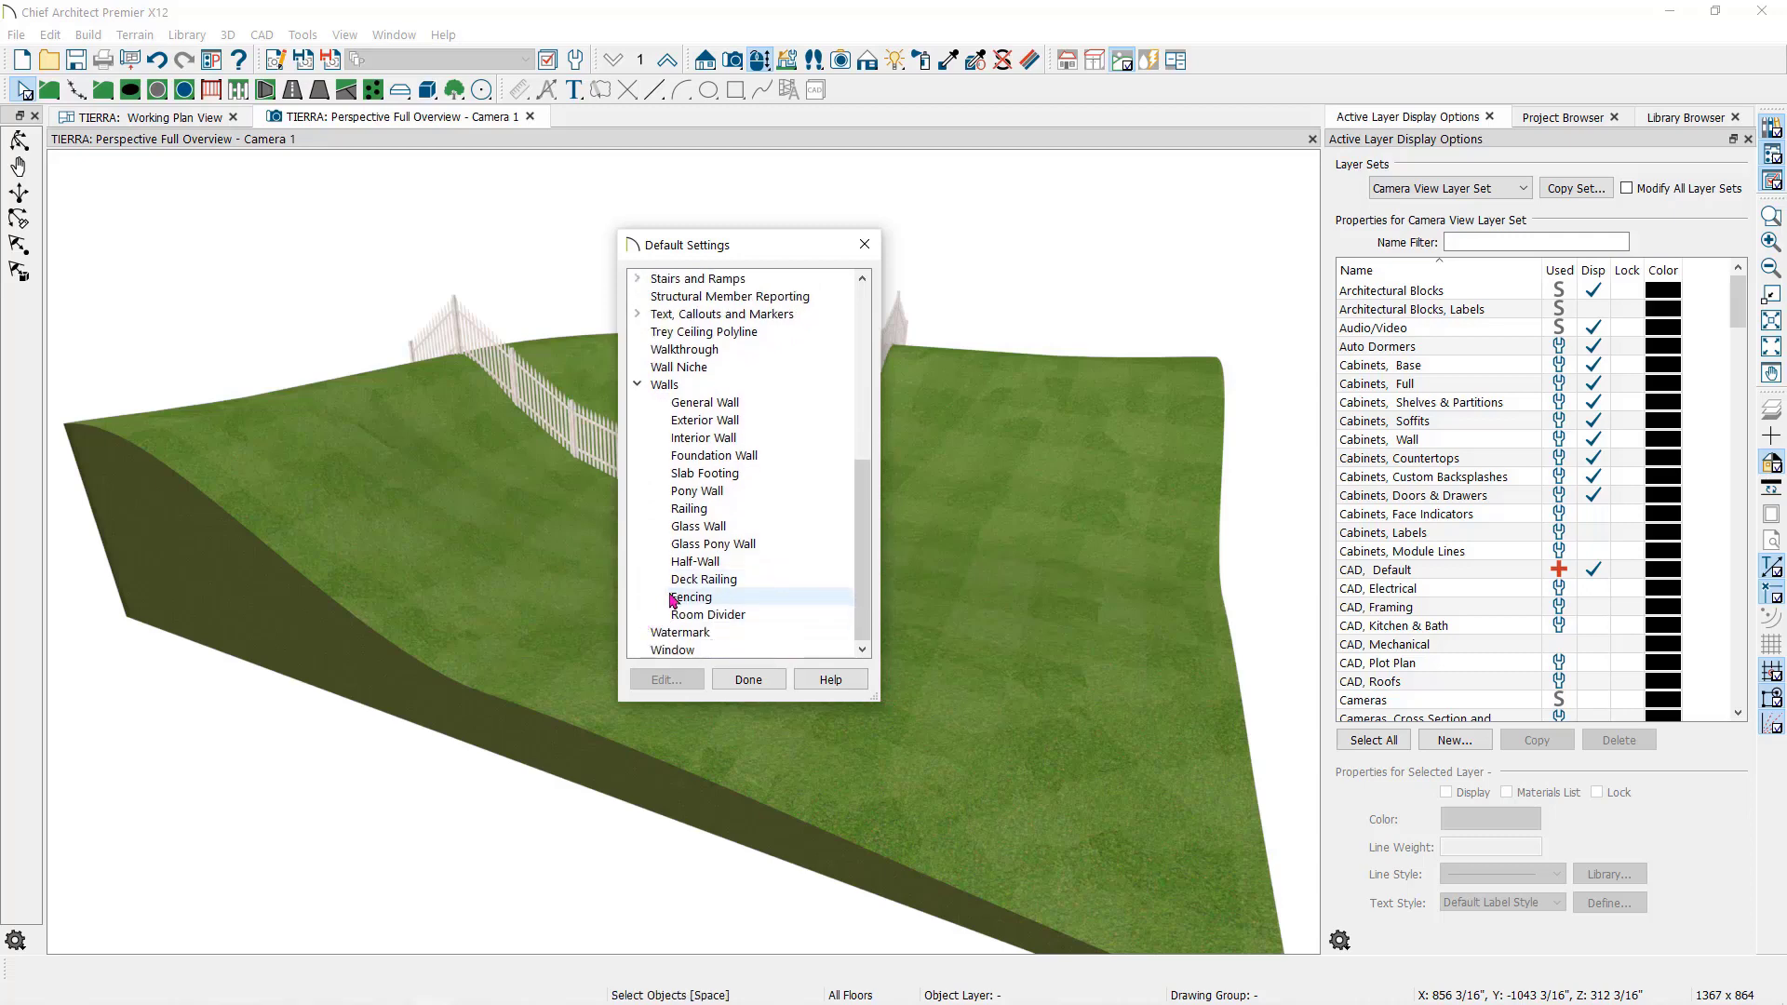
left_click(675, 599)
left_click(666, 679)
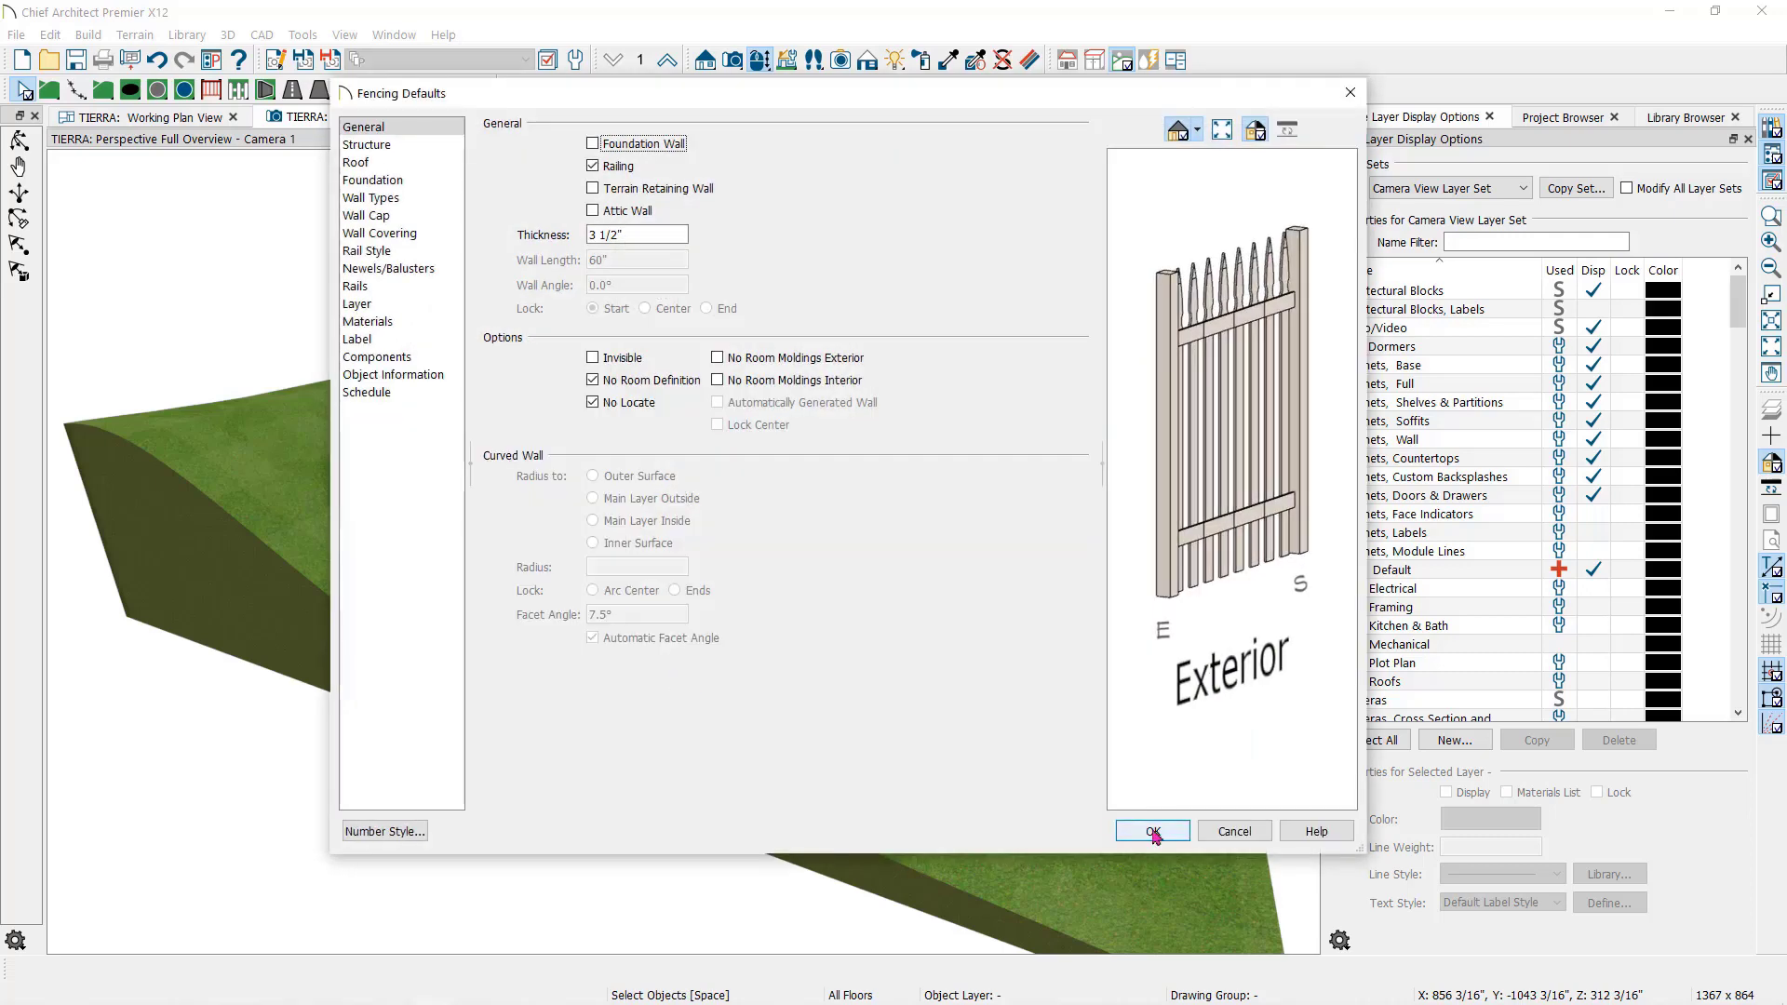
left_click(438, 271)
left_click(411, 324)
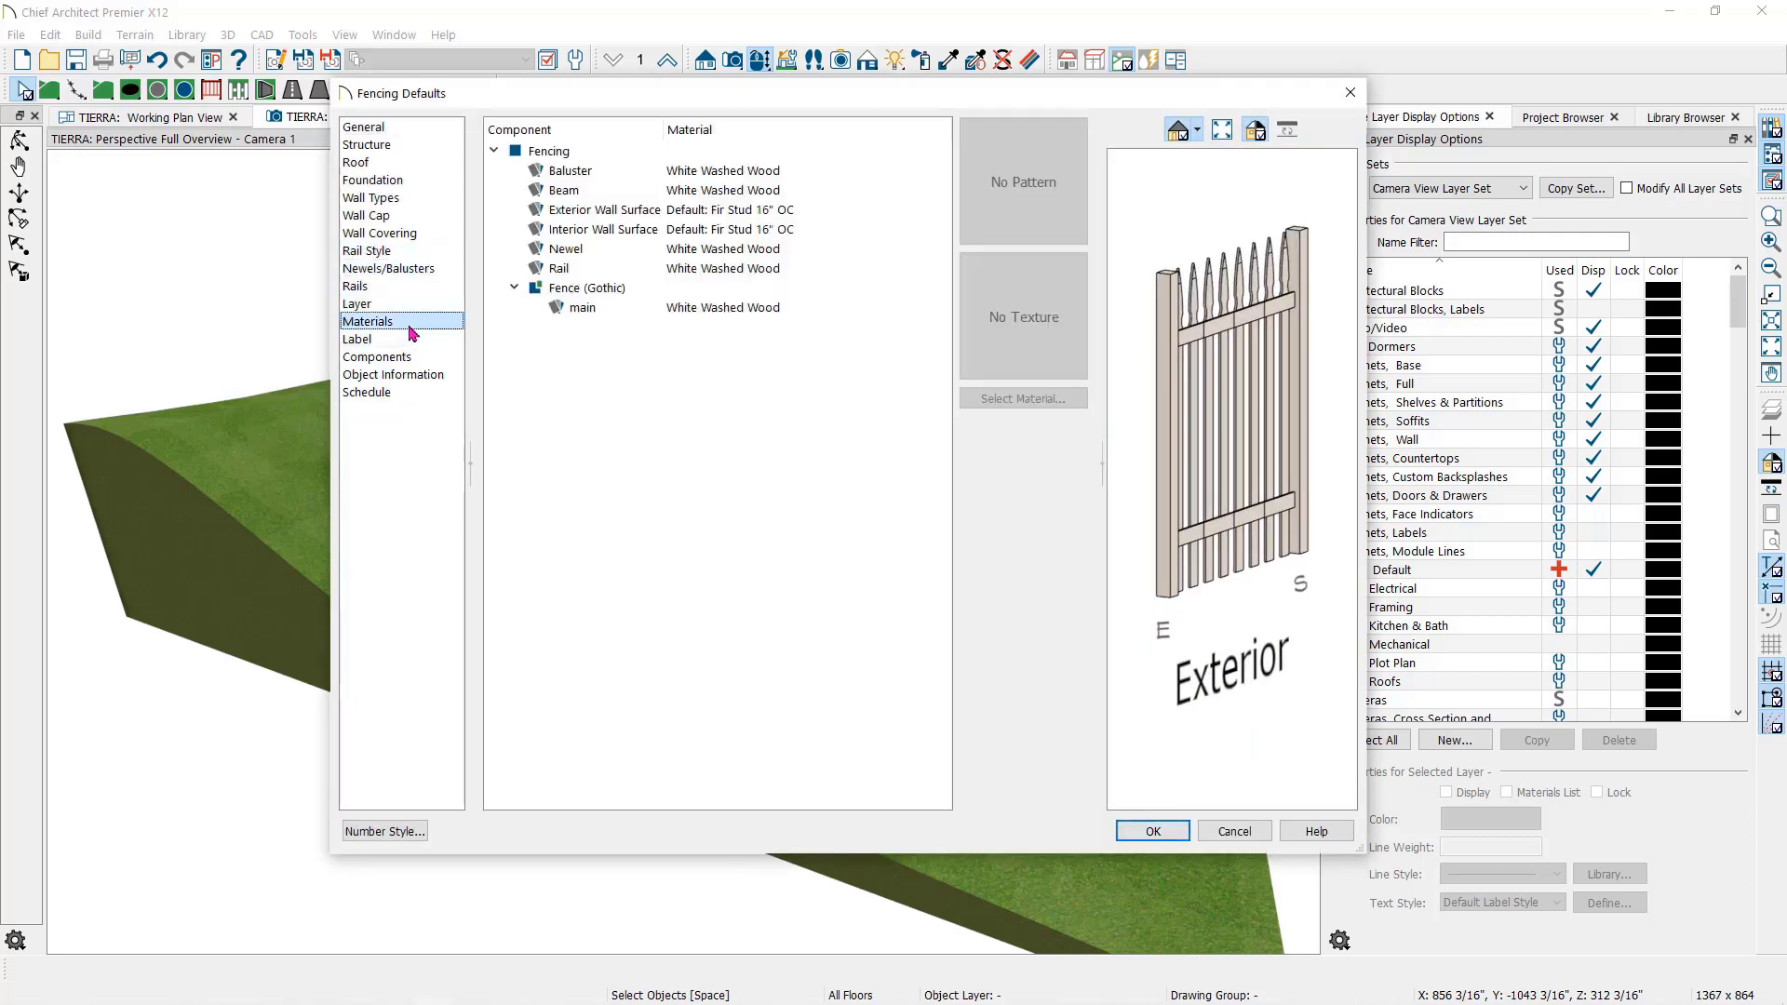
left_click(1147, 832)
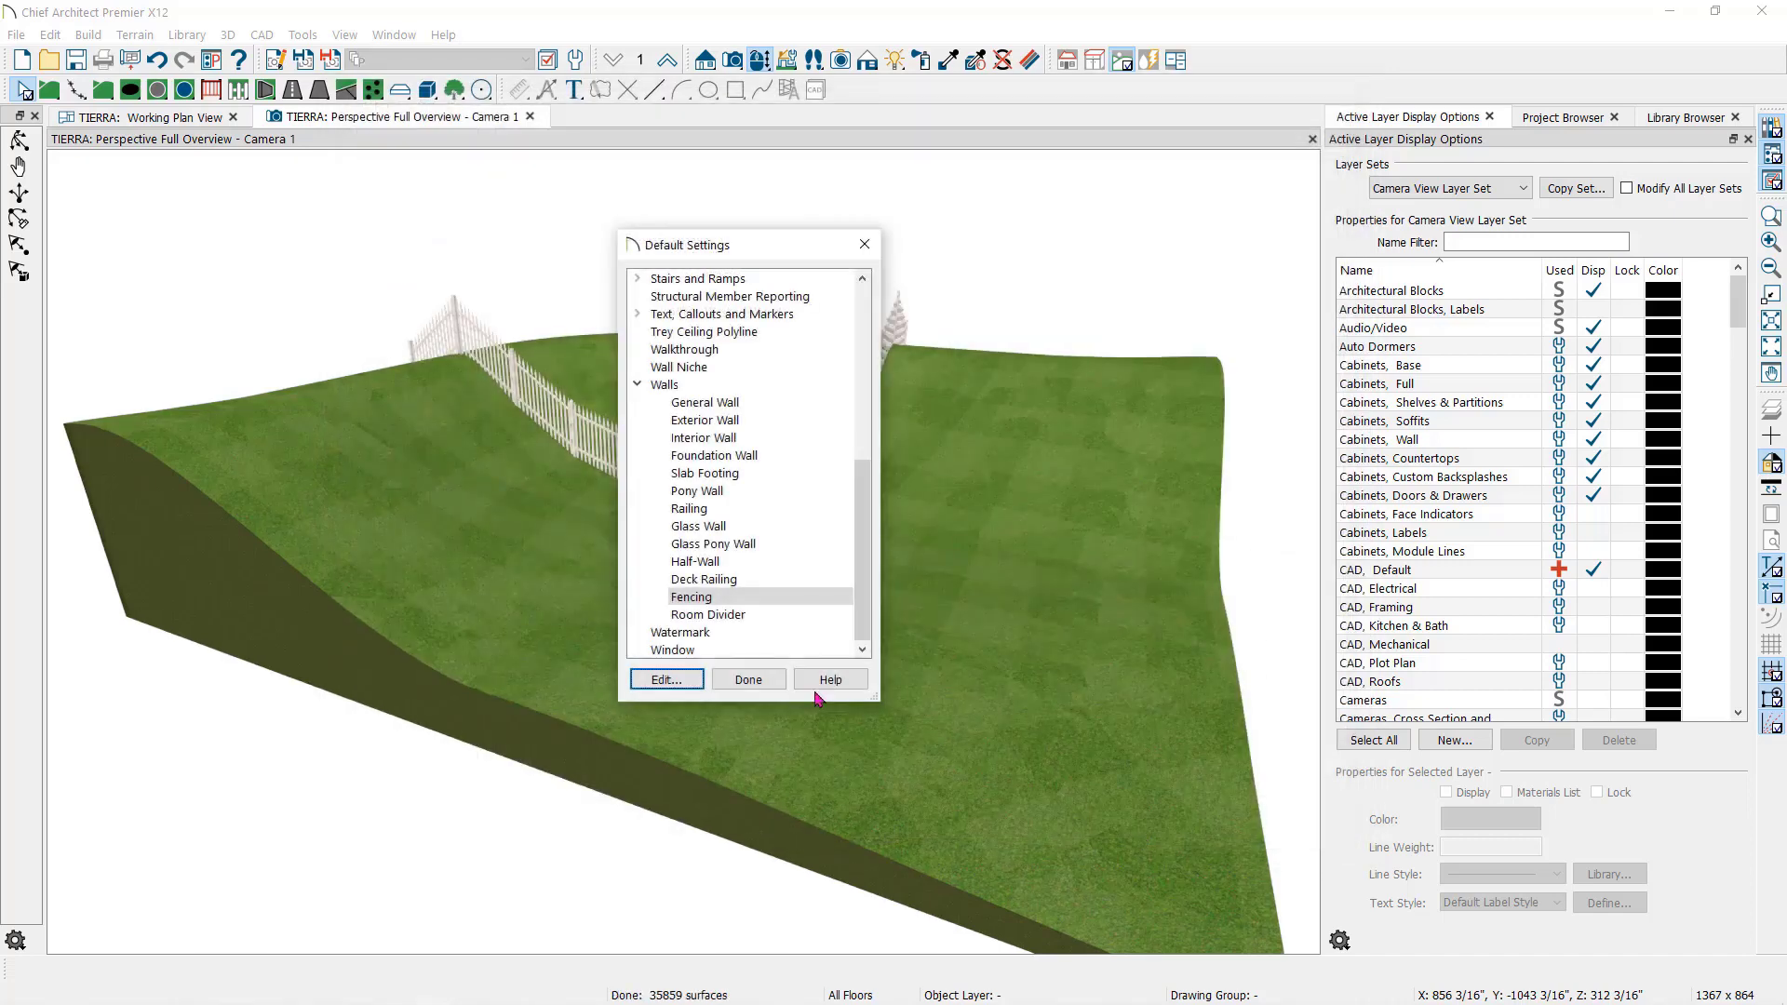
left_click(777, 685)
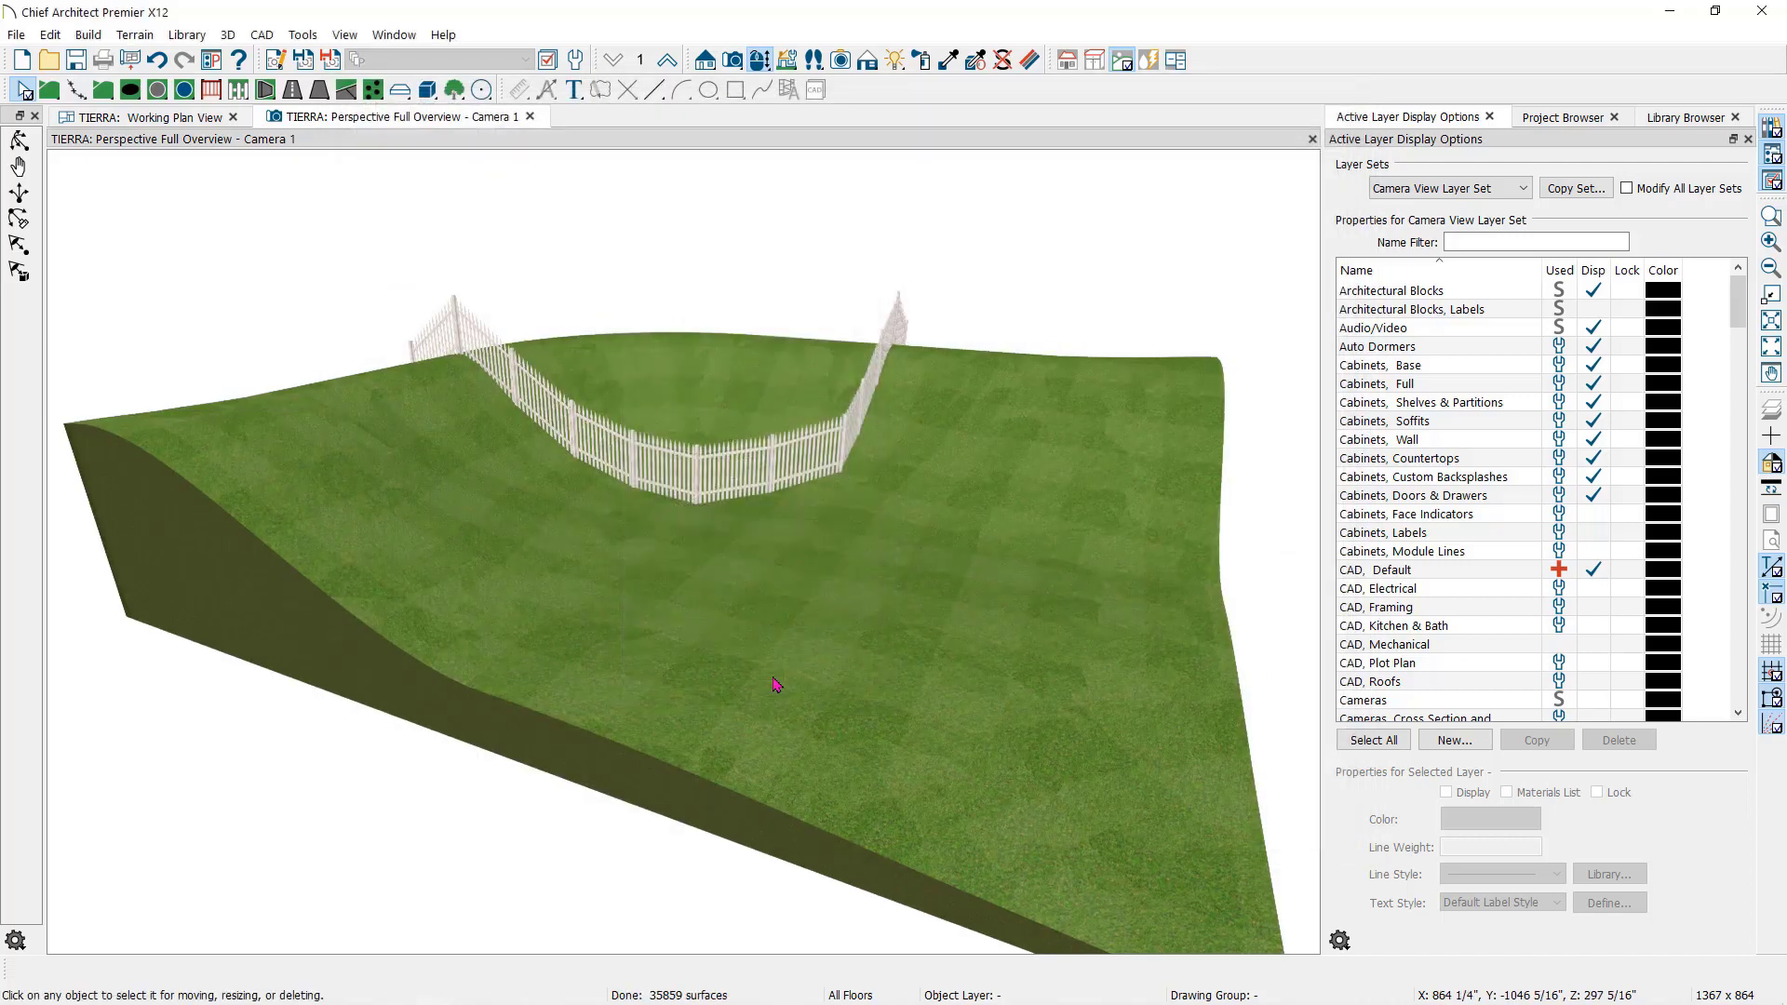
- In plan view, delete the horizontal, diagonal and vertical fence segments
left_click(210, 128)
left_click(447, 545)
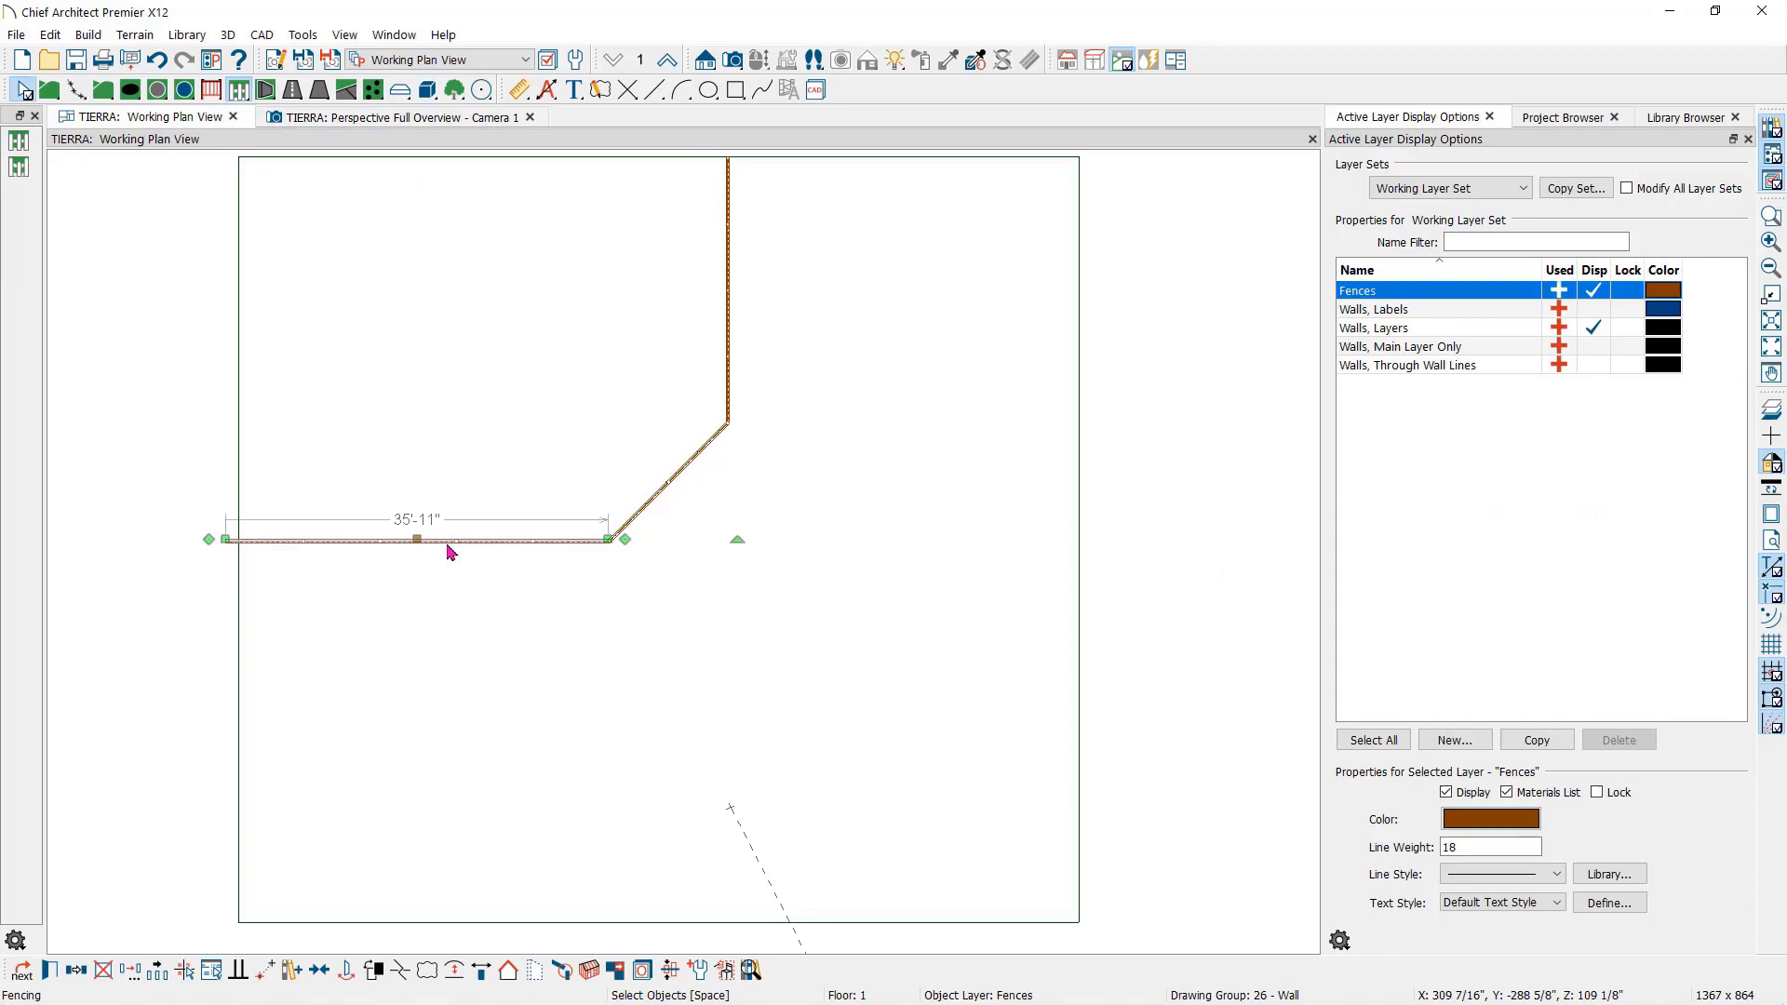
key("Delete")
left_click(715, 437)
key("Delete")
left_click(728, 387)
key("Delete")
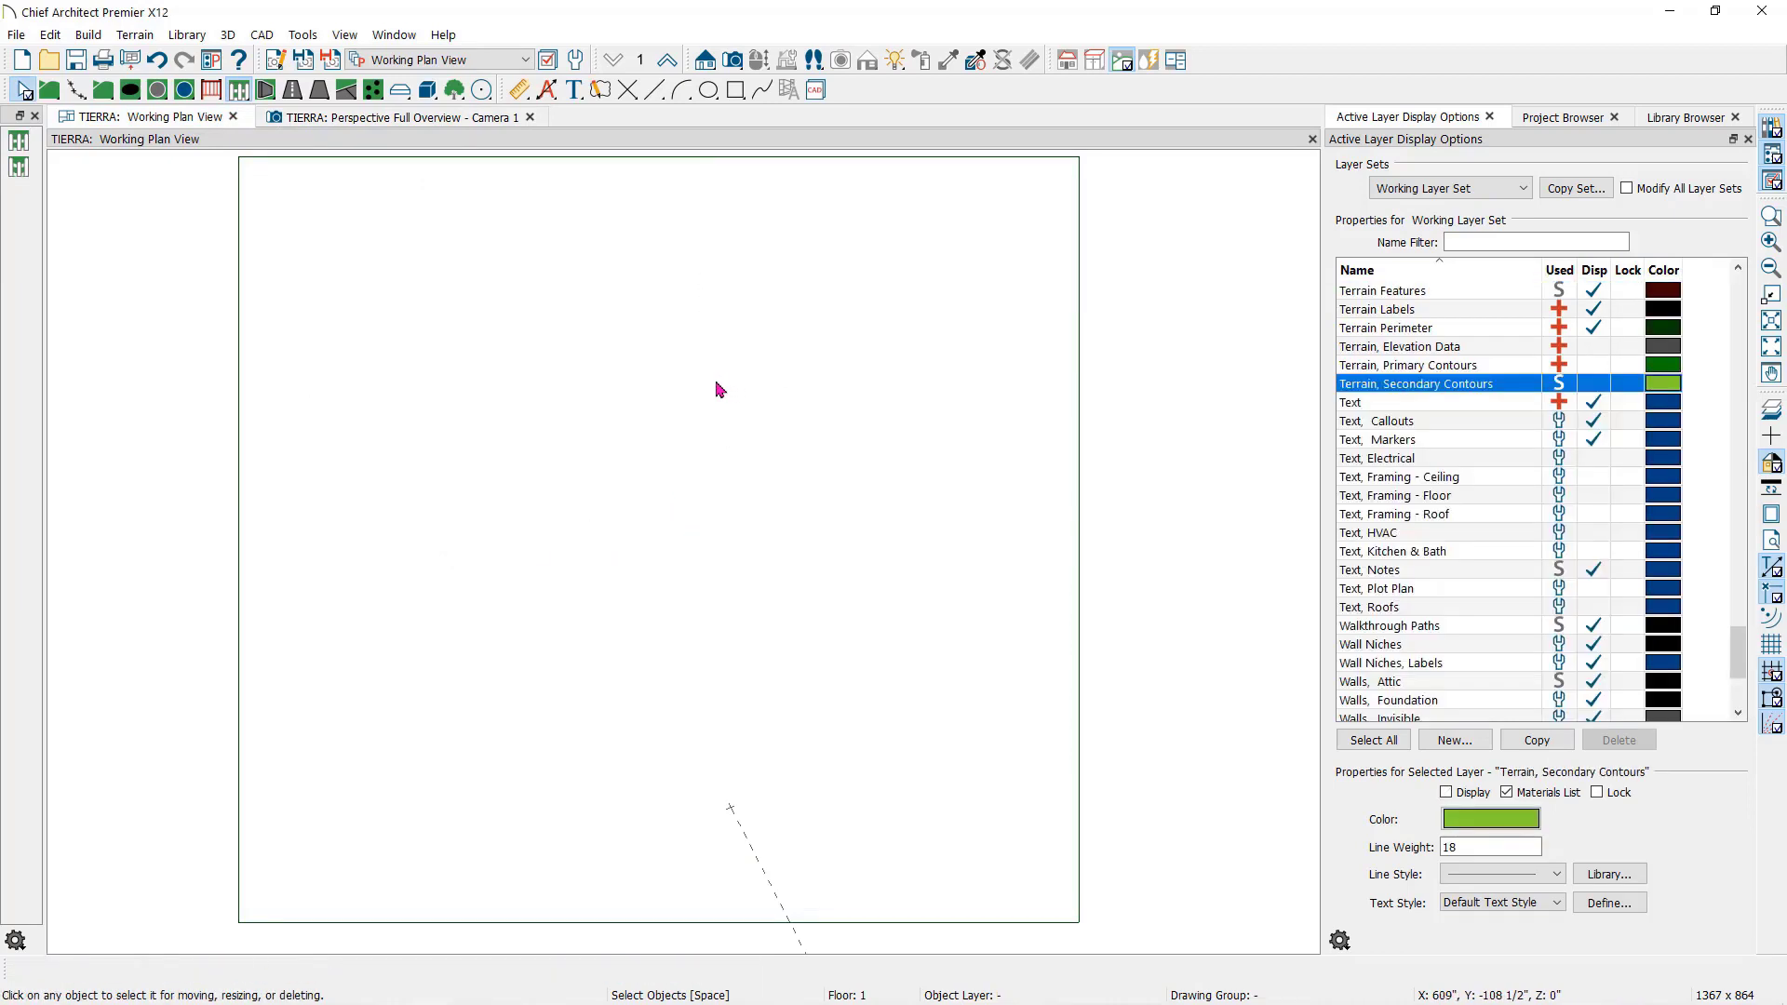
- Draw a curved spline terrain wall across the slope and view it in 3D
left_click(268, 90)
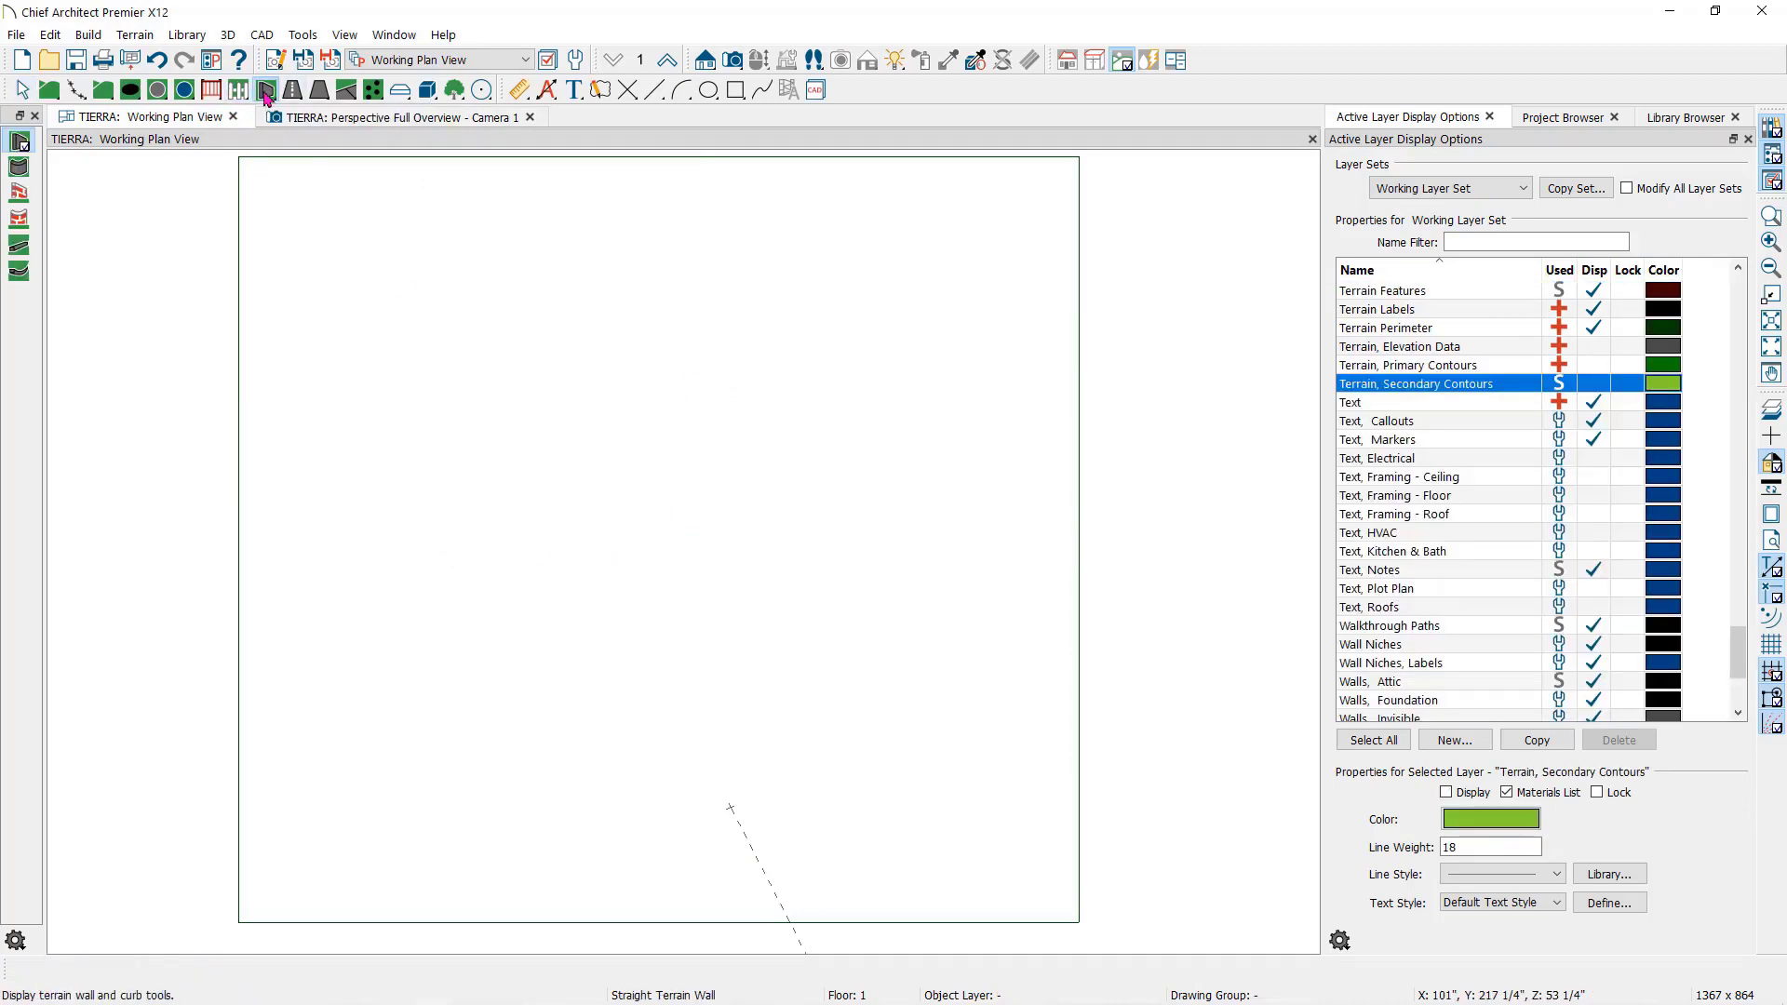
left_click(18, 171)
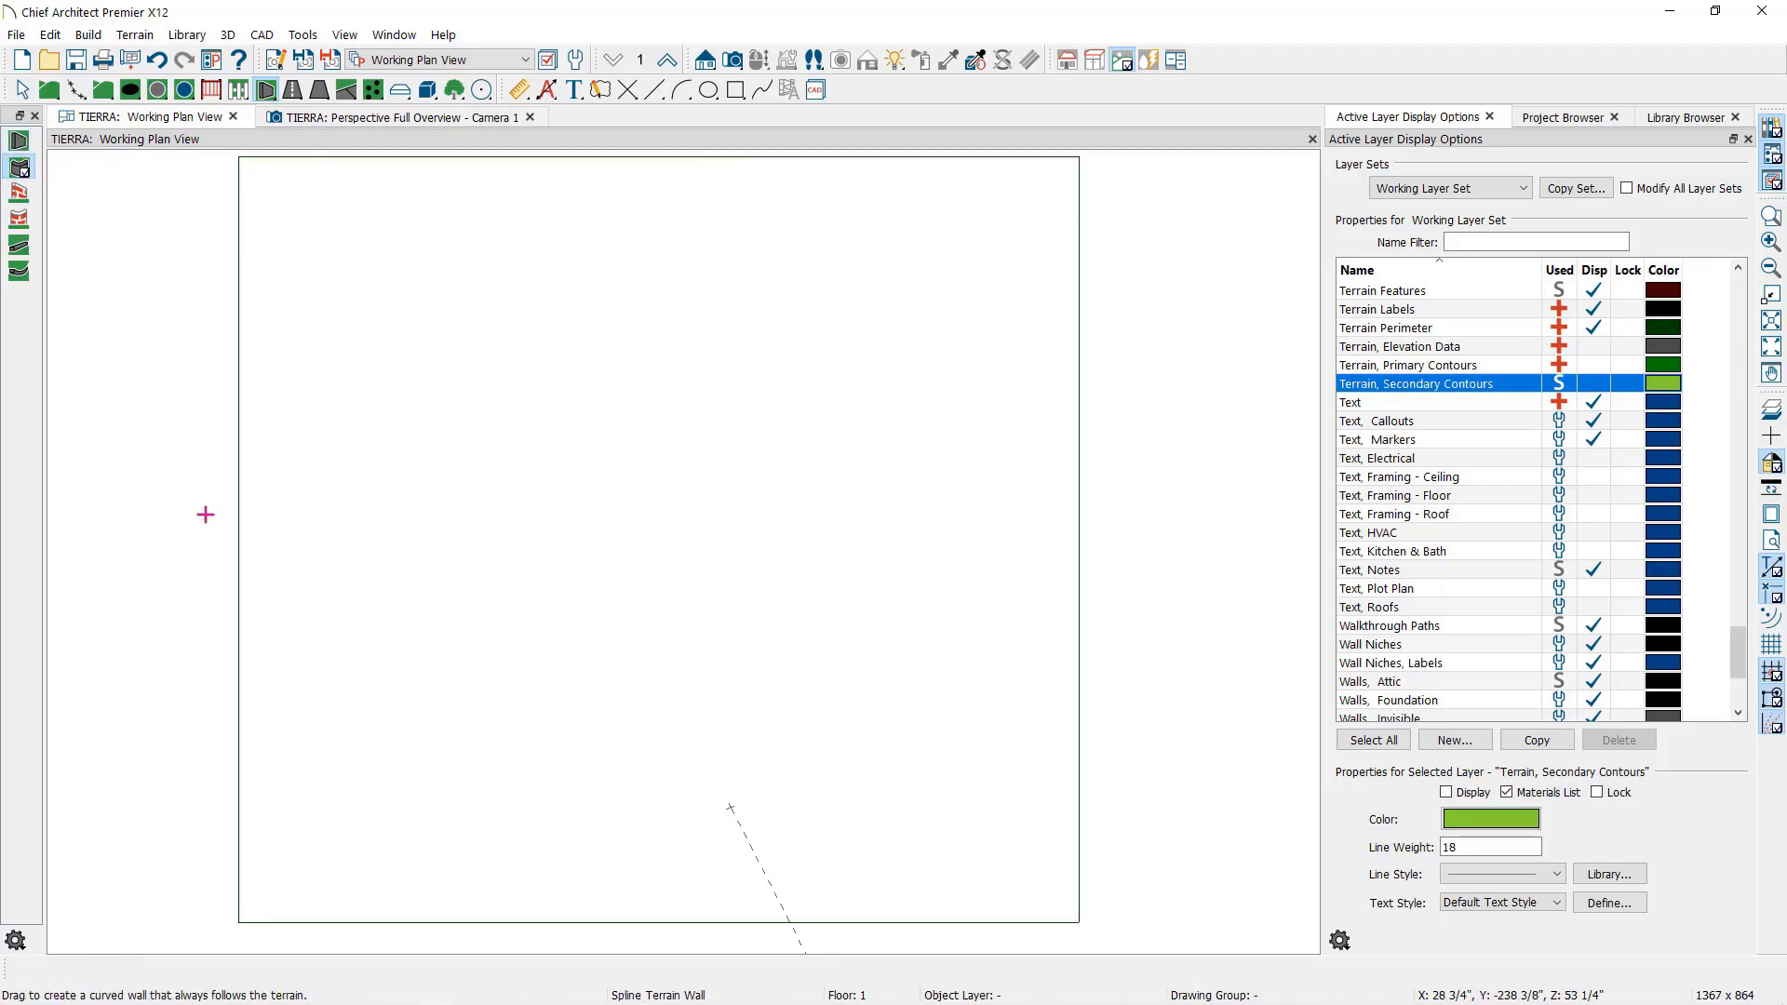
mouse_move(244, 606)
left_mouse_down()
mouse_move(438, 607)
mouse_move(611, 542)
mouse_move(679, 539)
mouse_move(778, 403)
mouse_move(794, 420)
mouse_move(838, 176)
mouse_move(863, 135)
mouse_move(436, 123)
left_mouse_up()
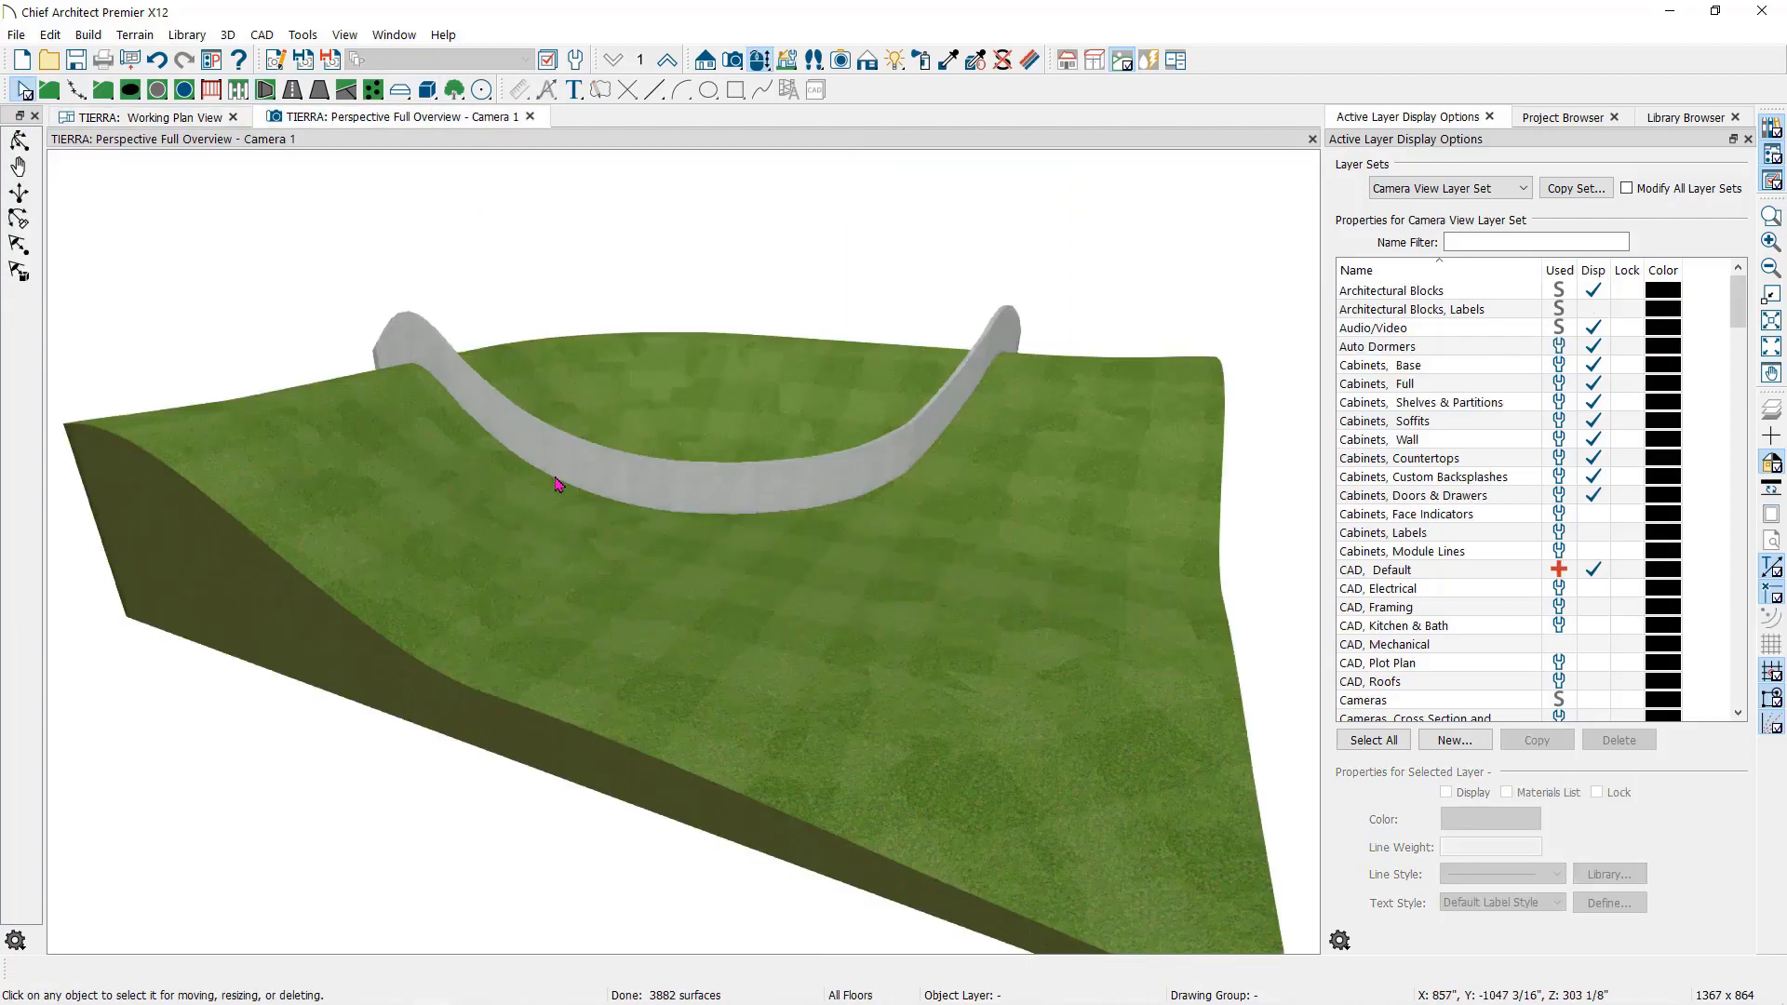
left_click(601, 476)
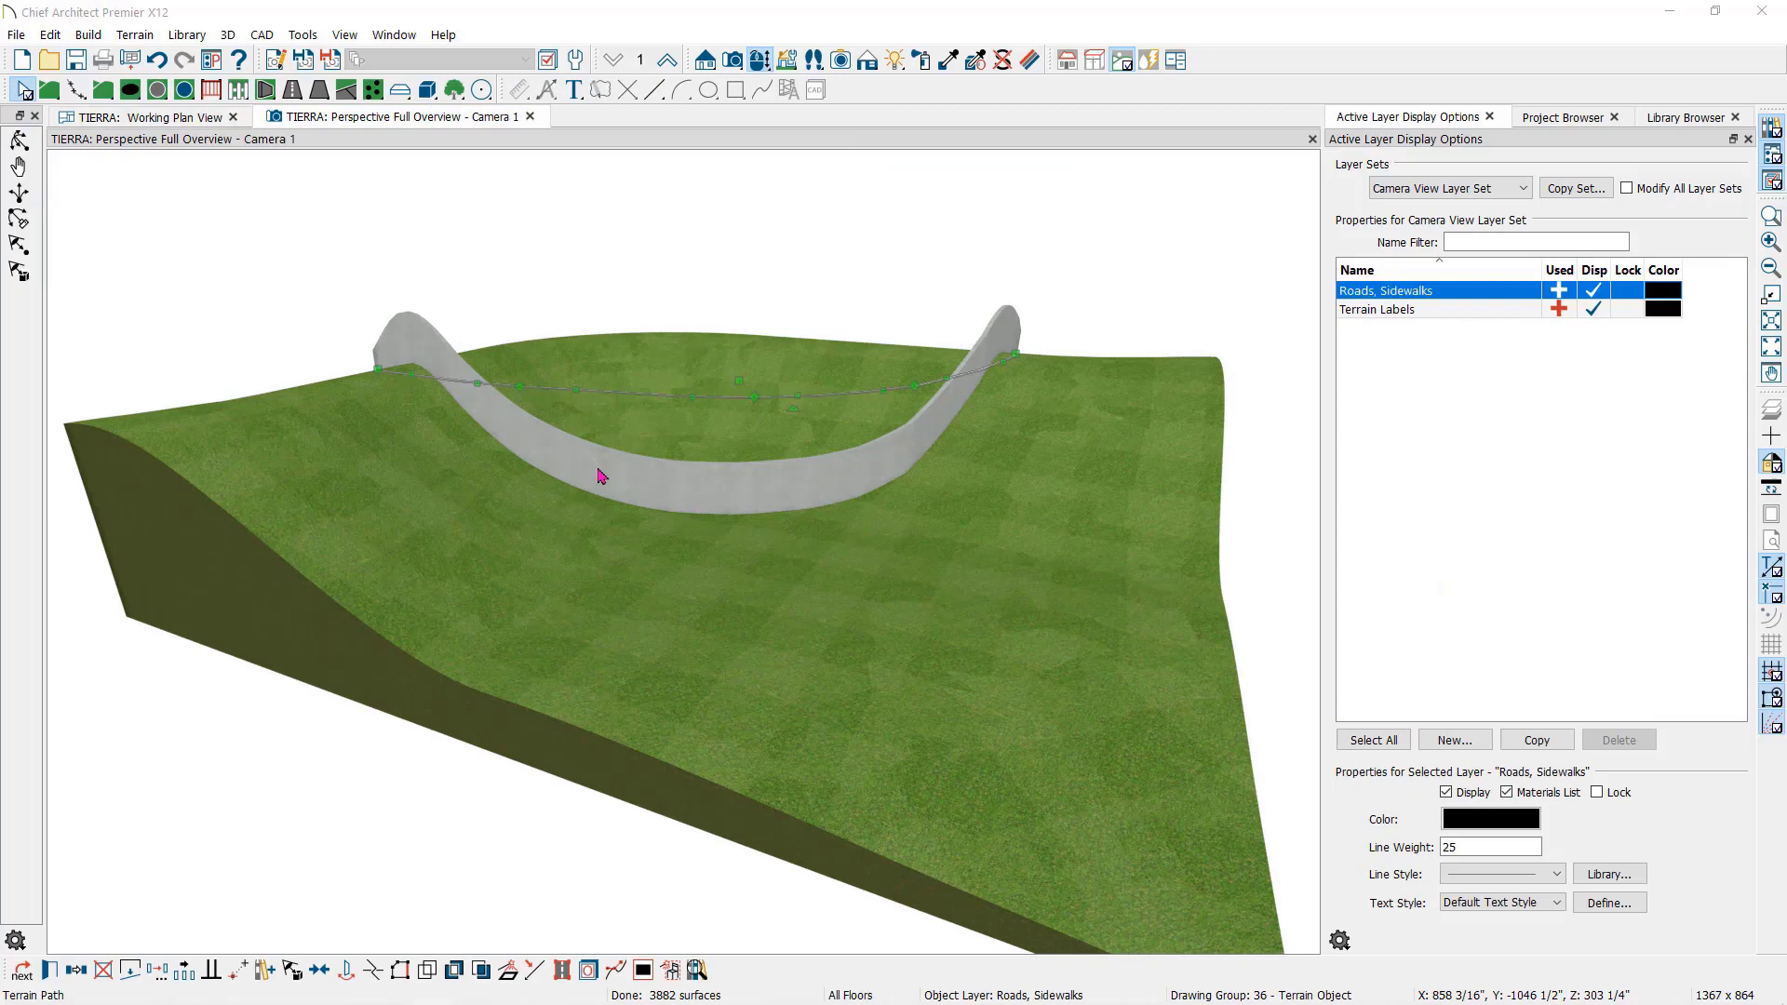
- Give the curved wall a 24-inch width and Stacked Stone material, then reselect it
double_click(601, 475)
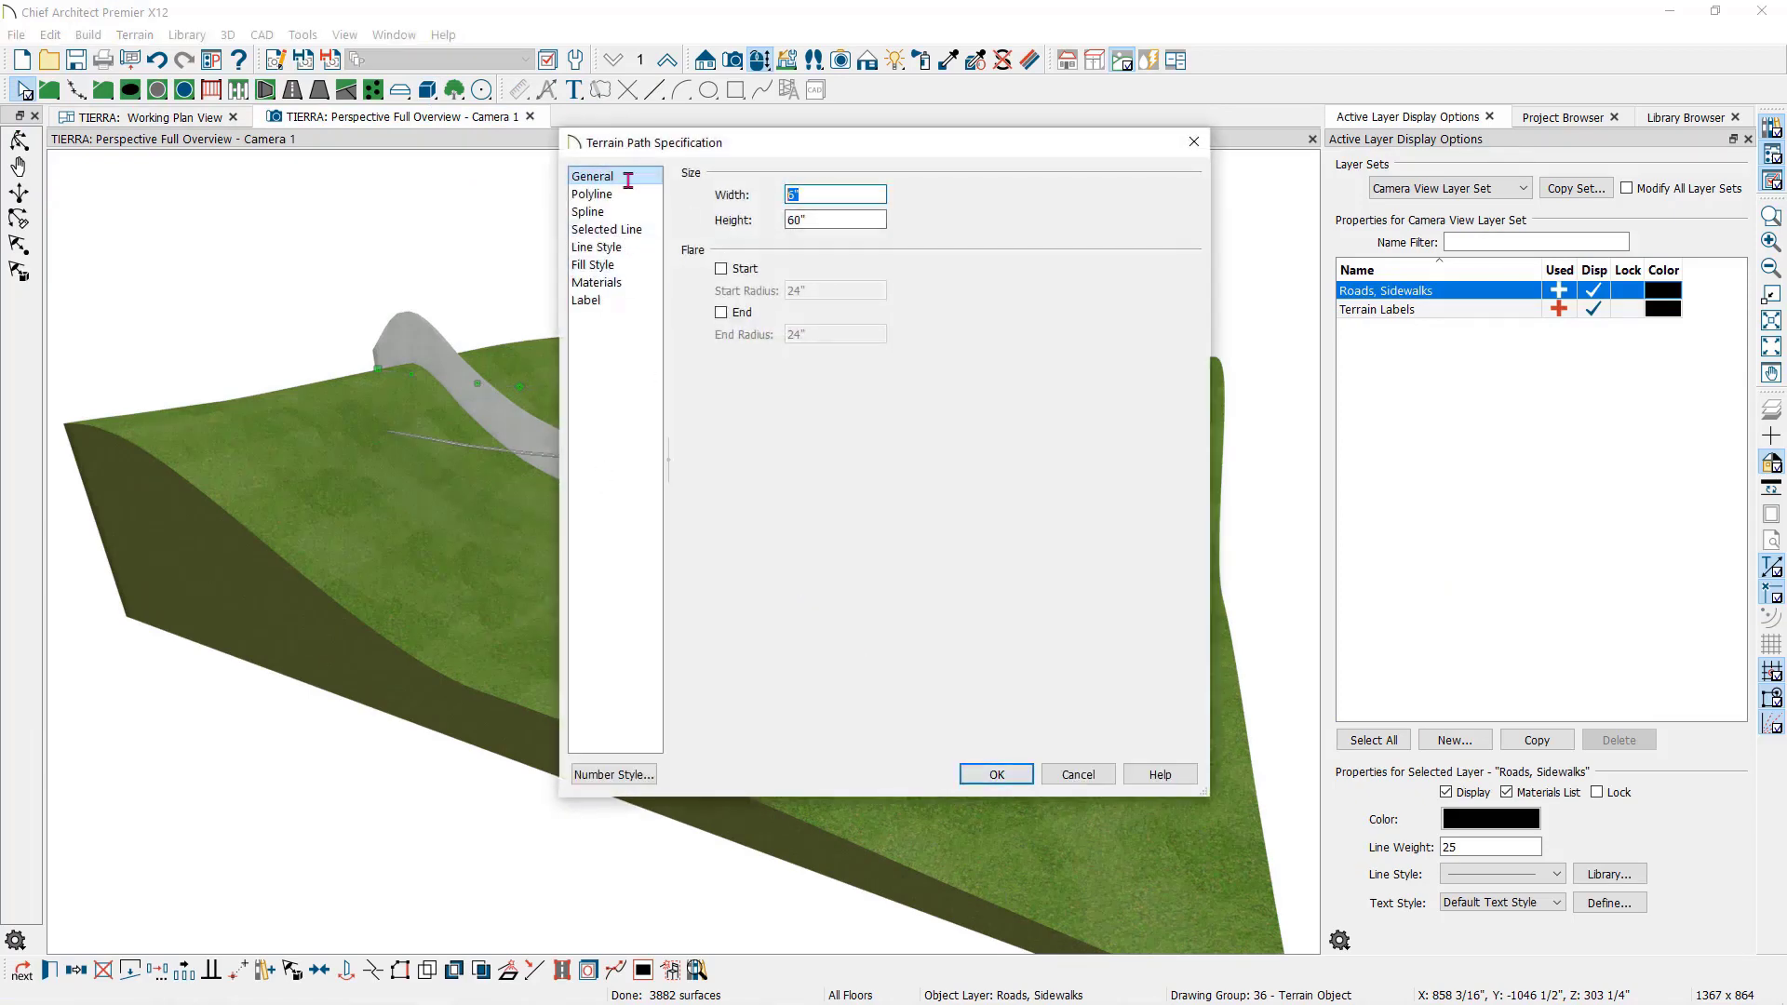
type("24")
left_click(850, 219)
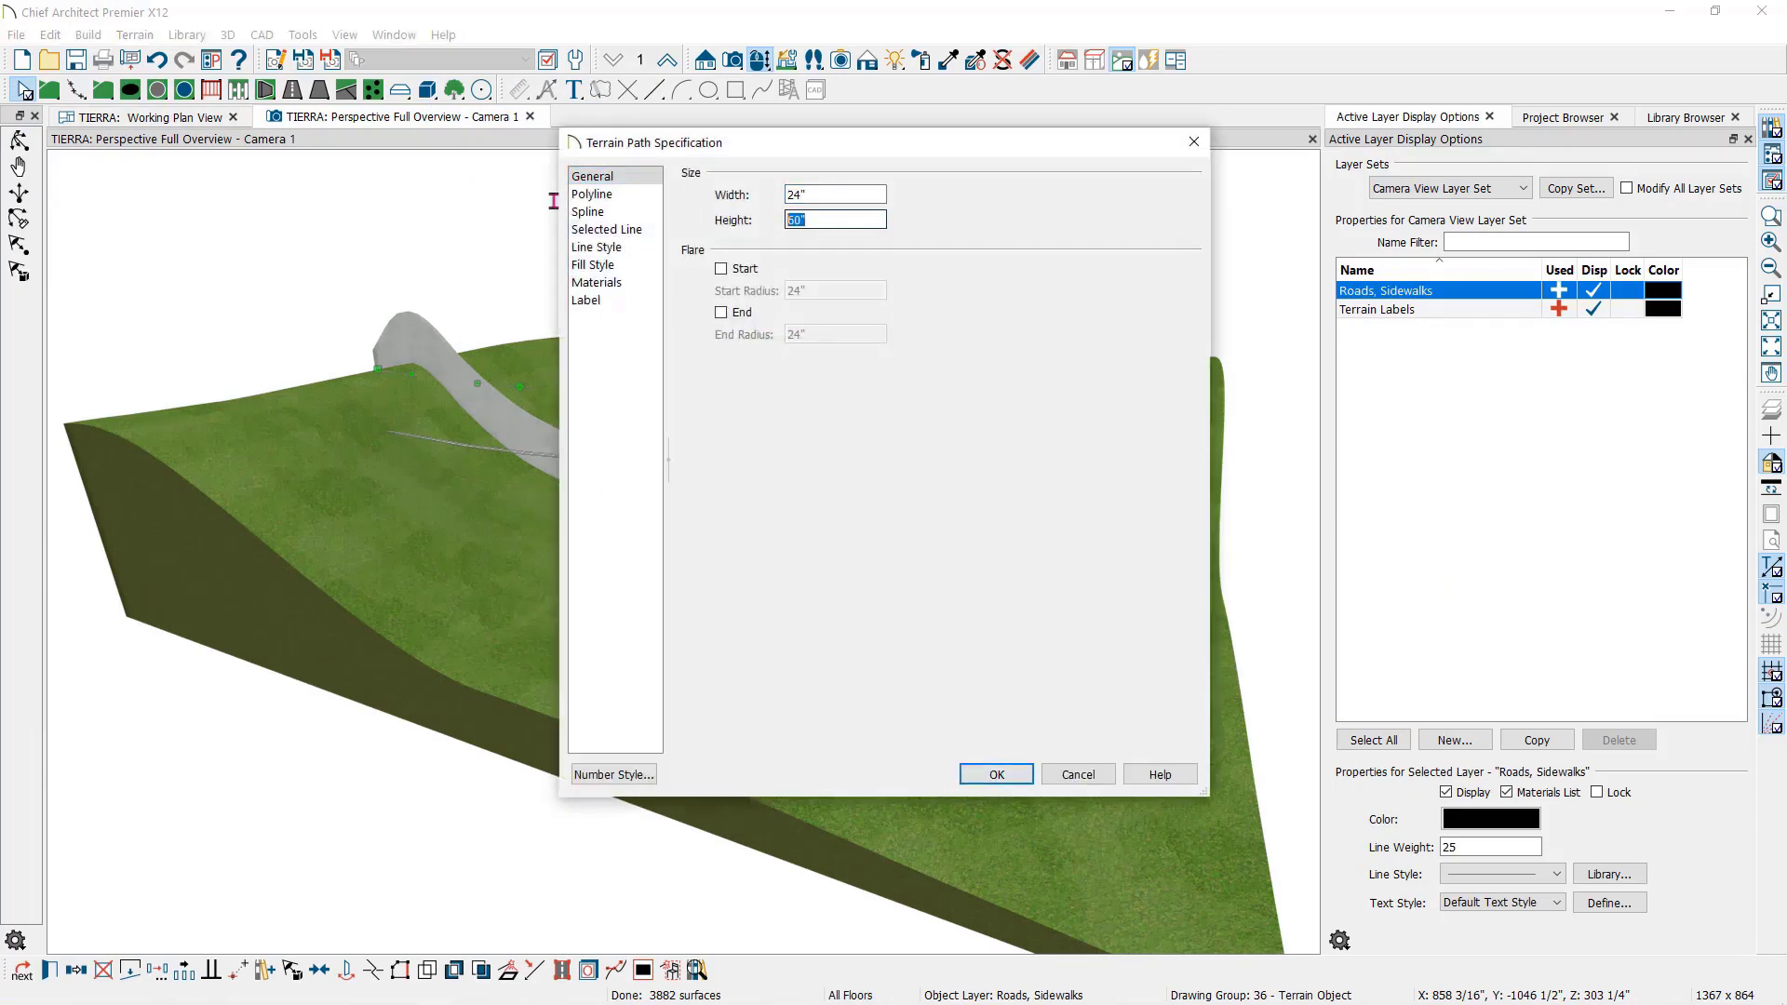
left_click(597, 282)
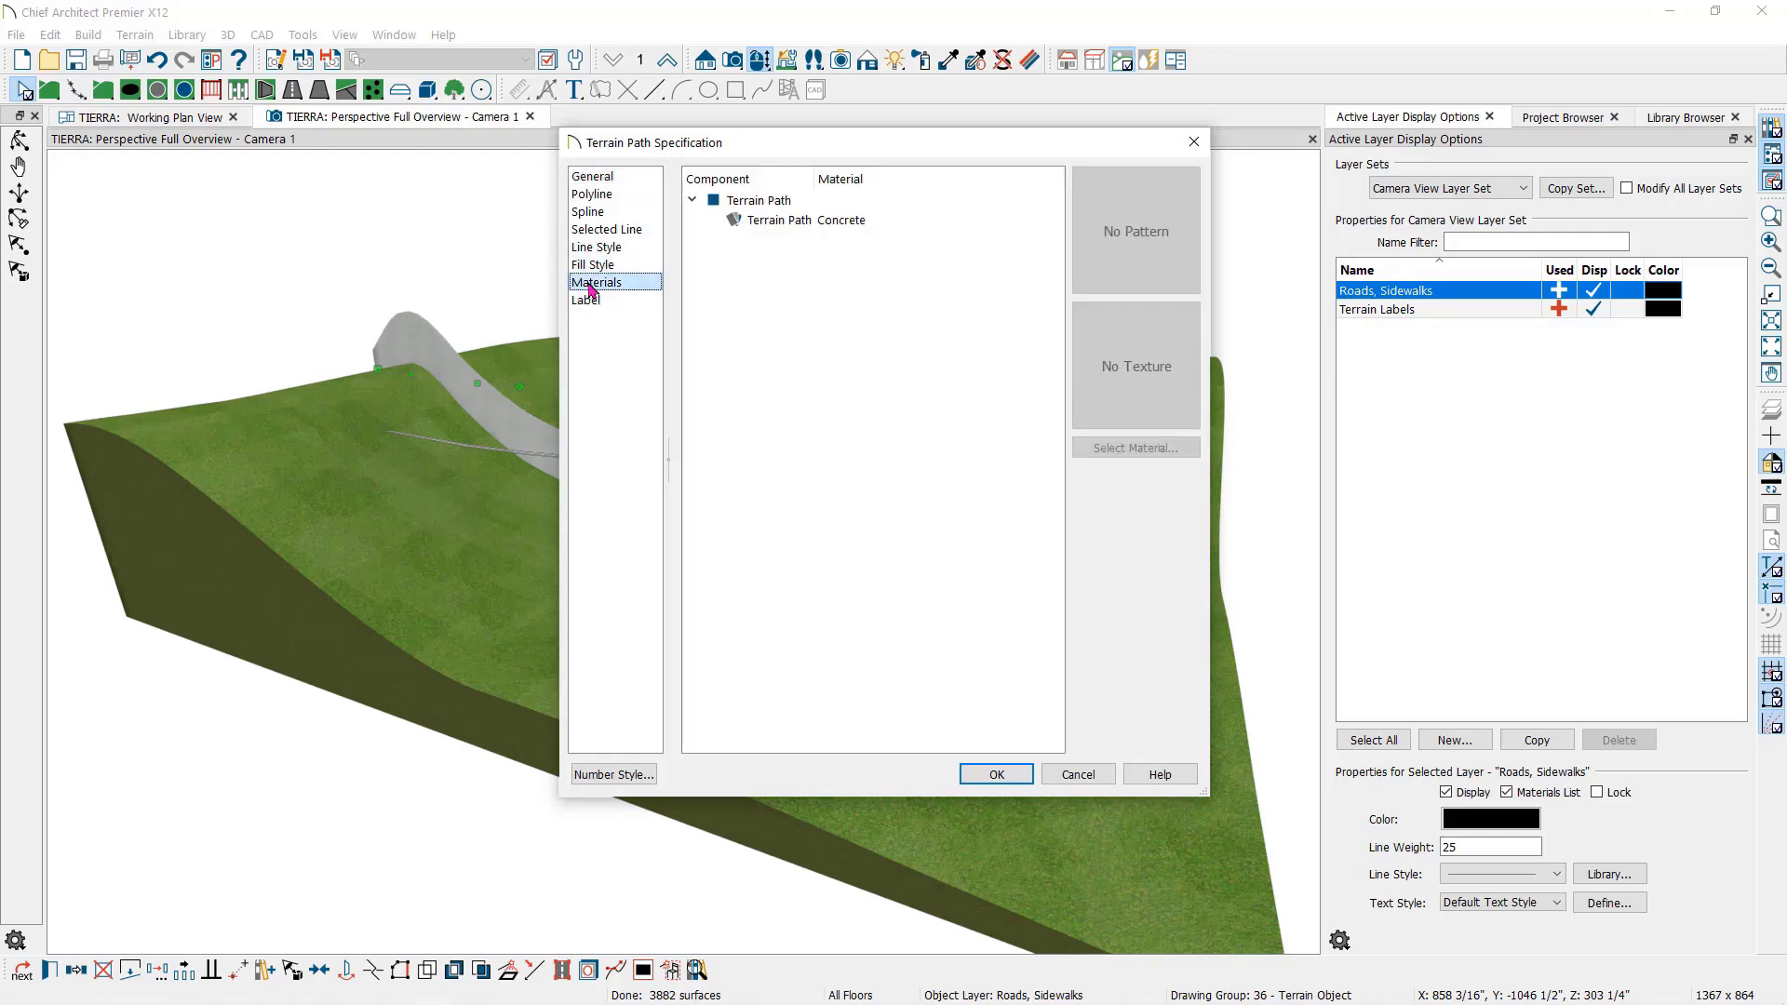
left_click(780, 220)
left_click(1100, 449)
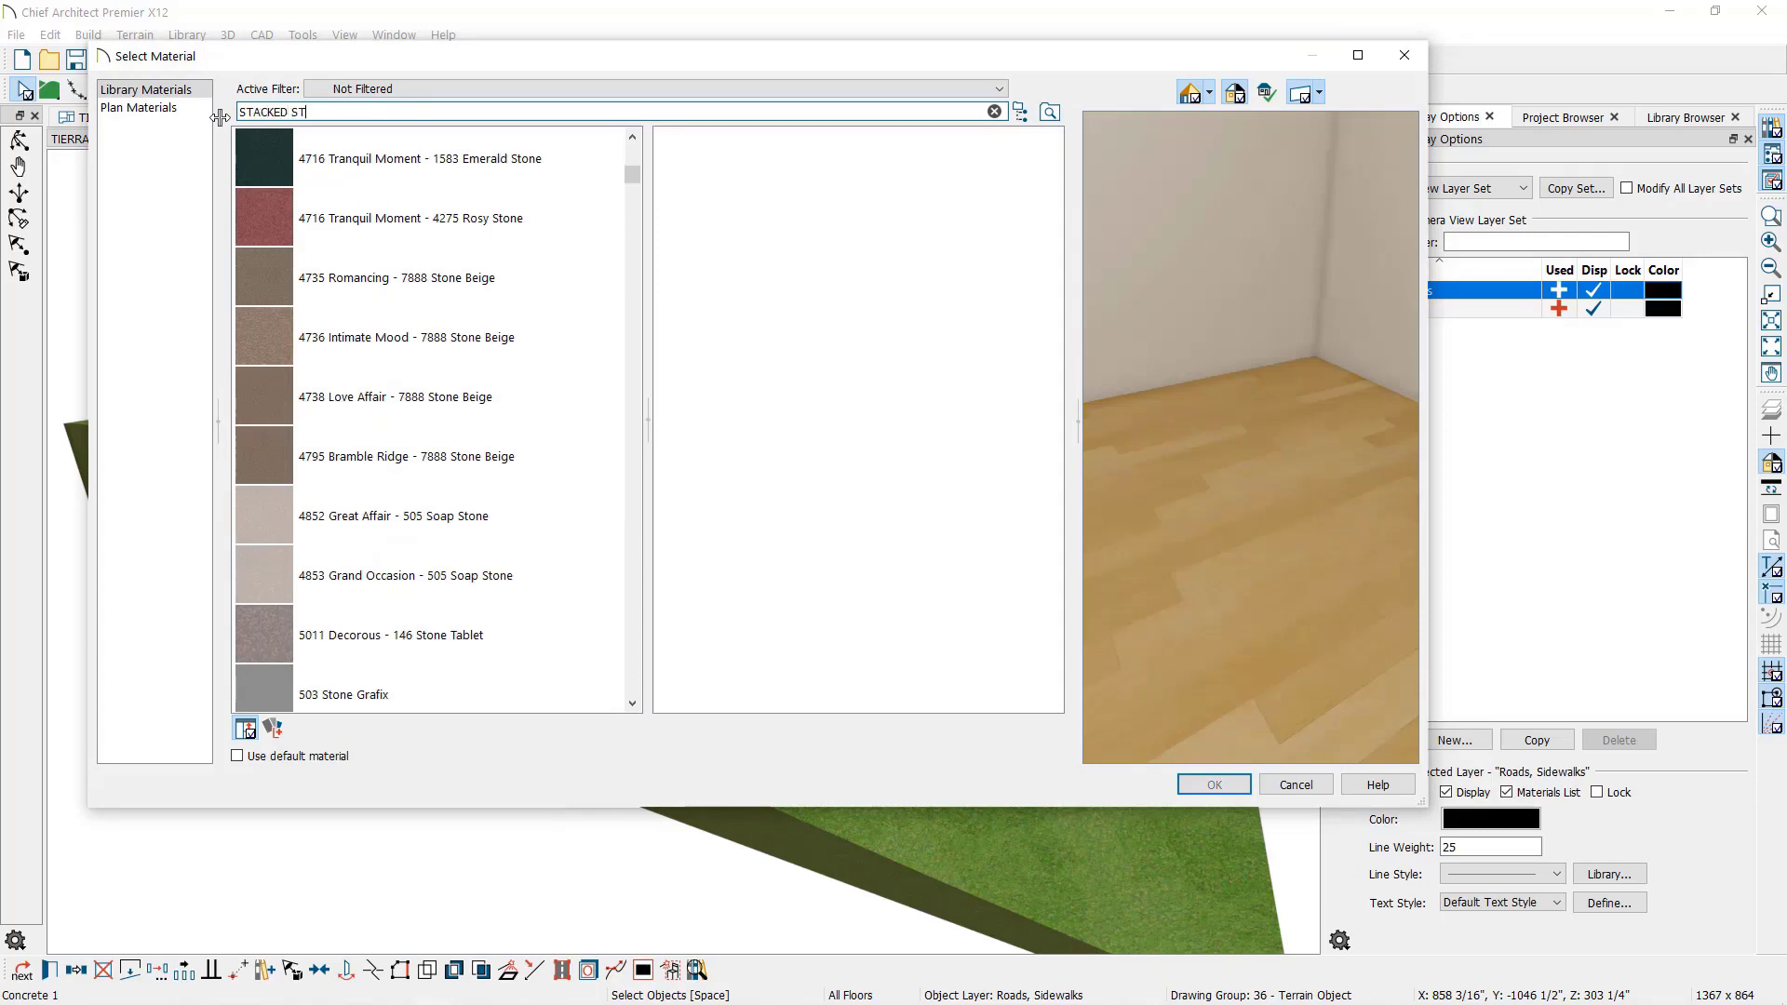
type("ONE")
left_click(1216, 786)
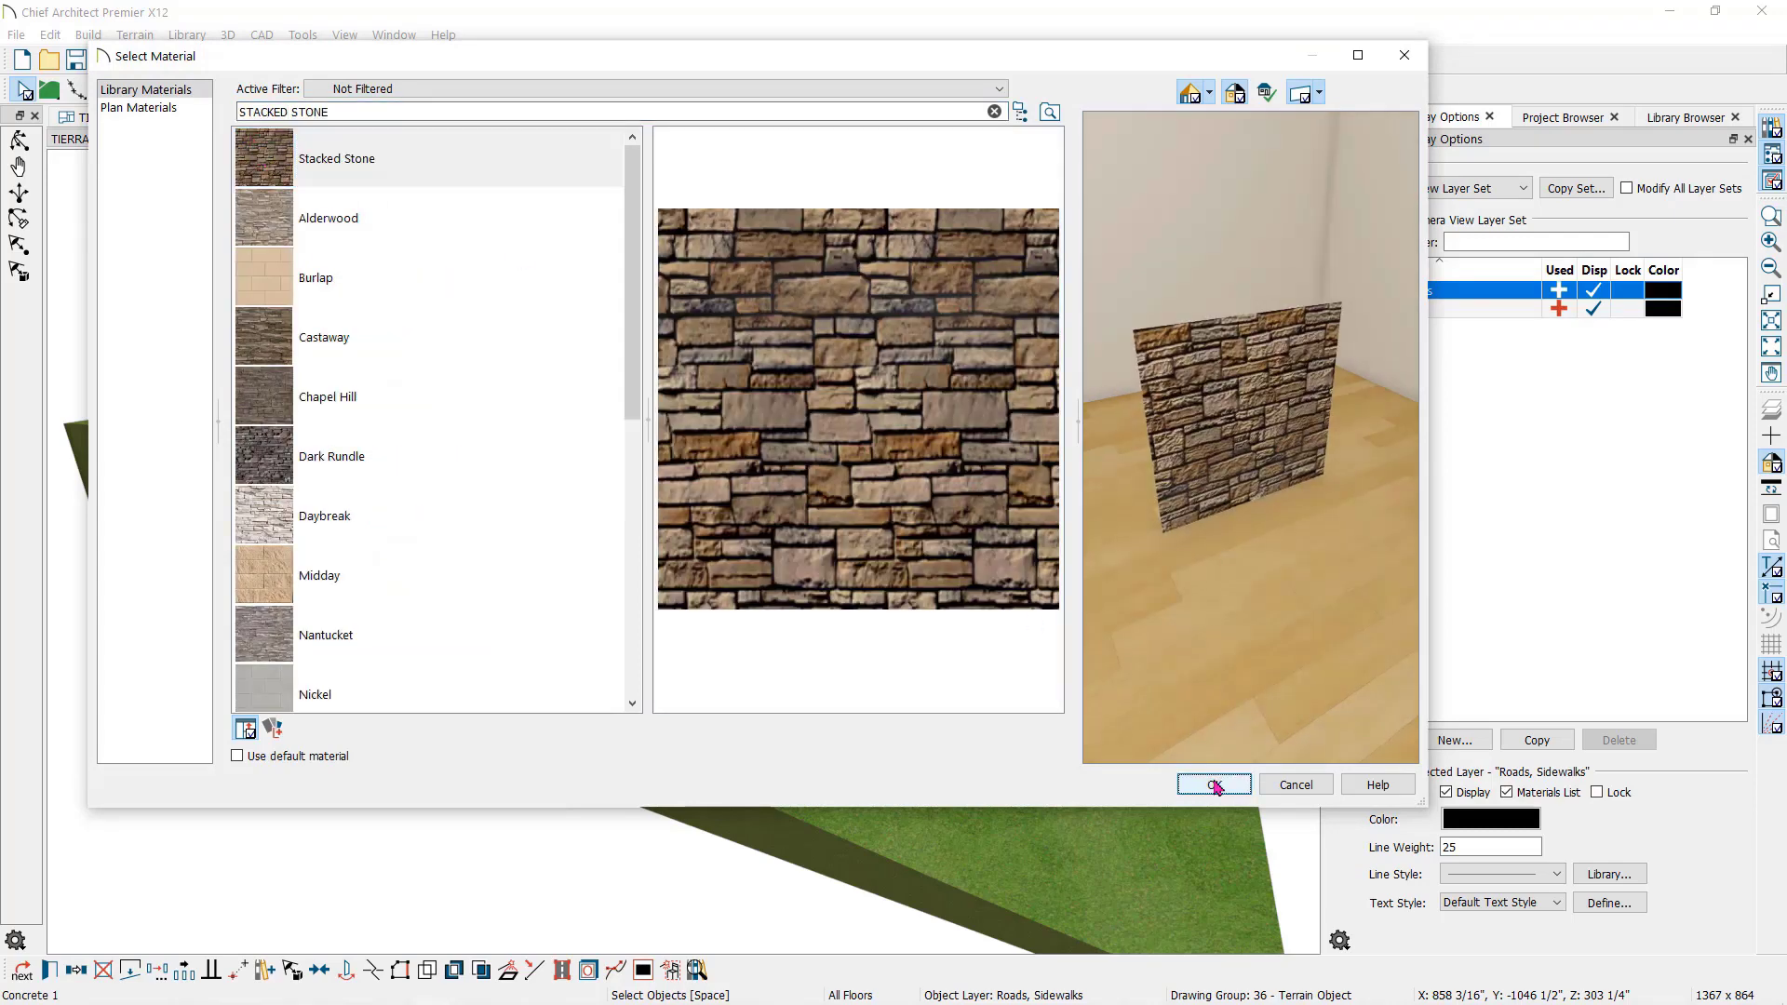
left_click(1001, 782)
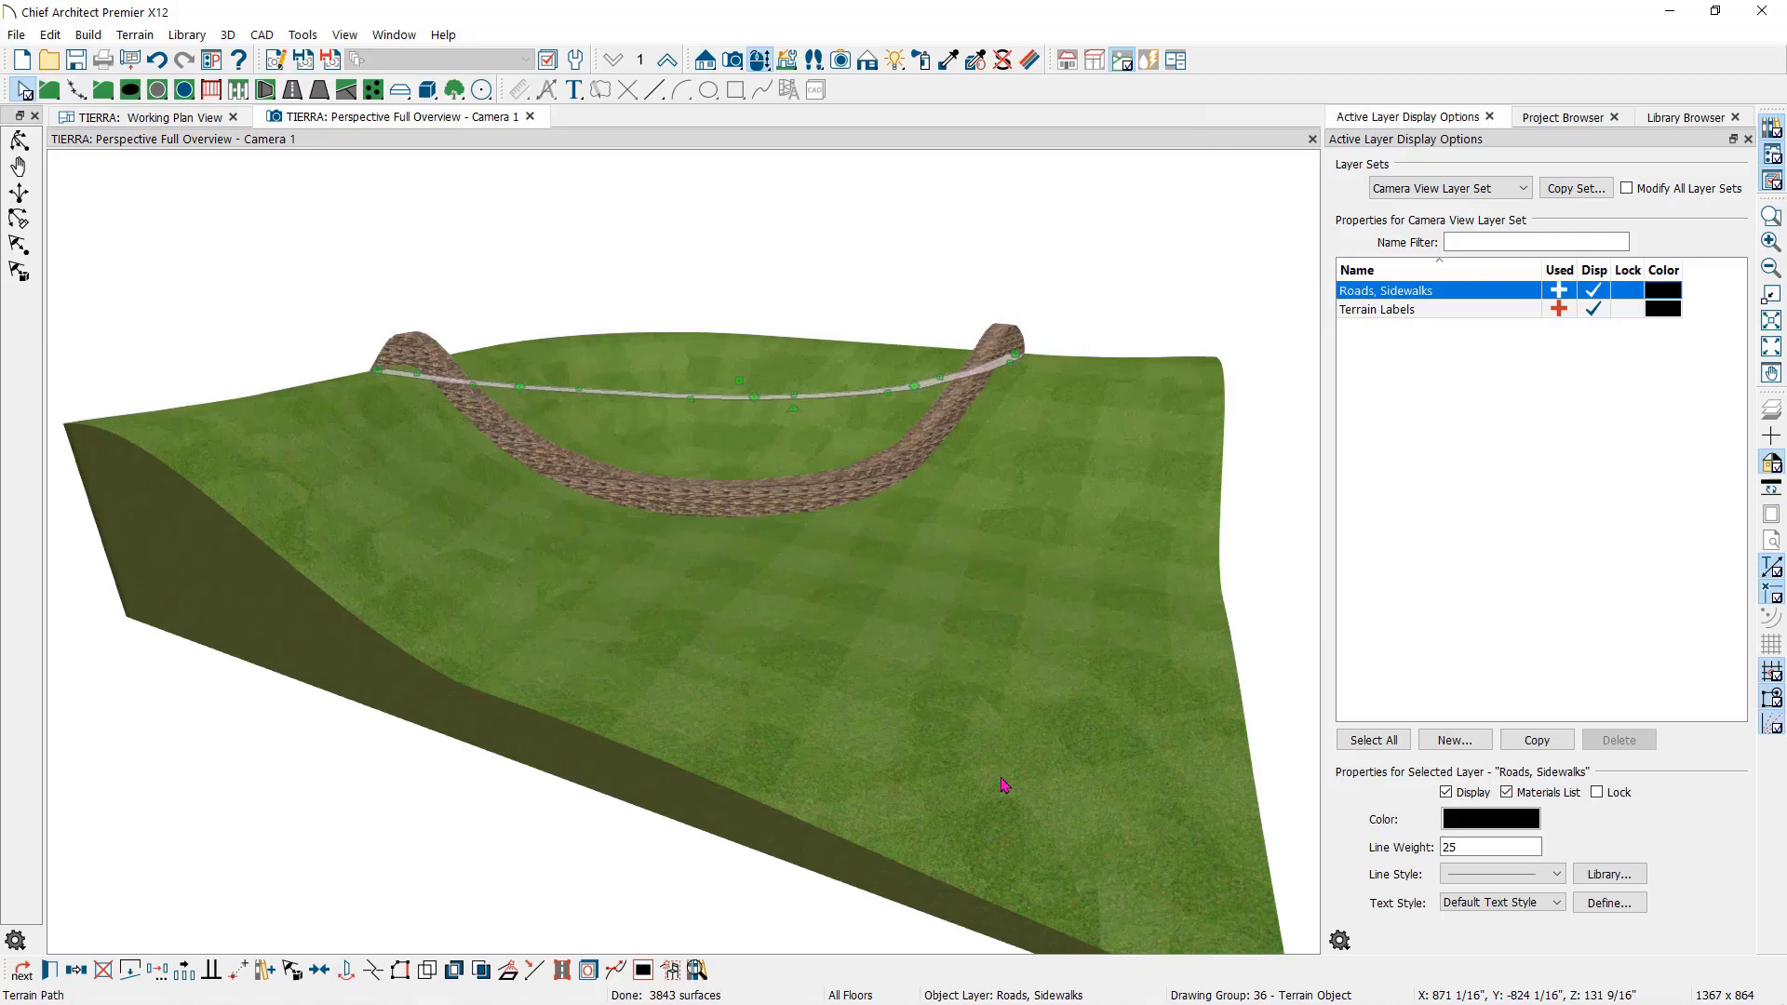
key("Escape")
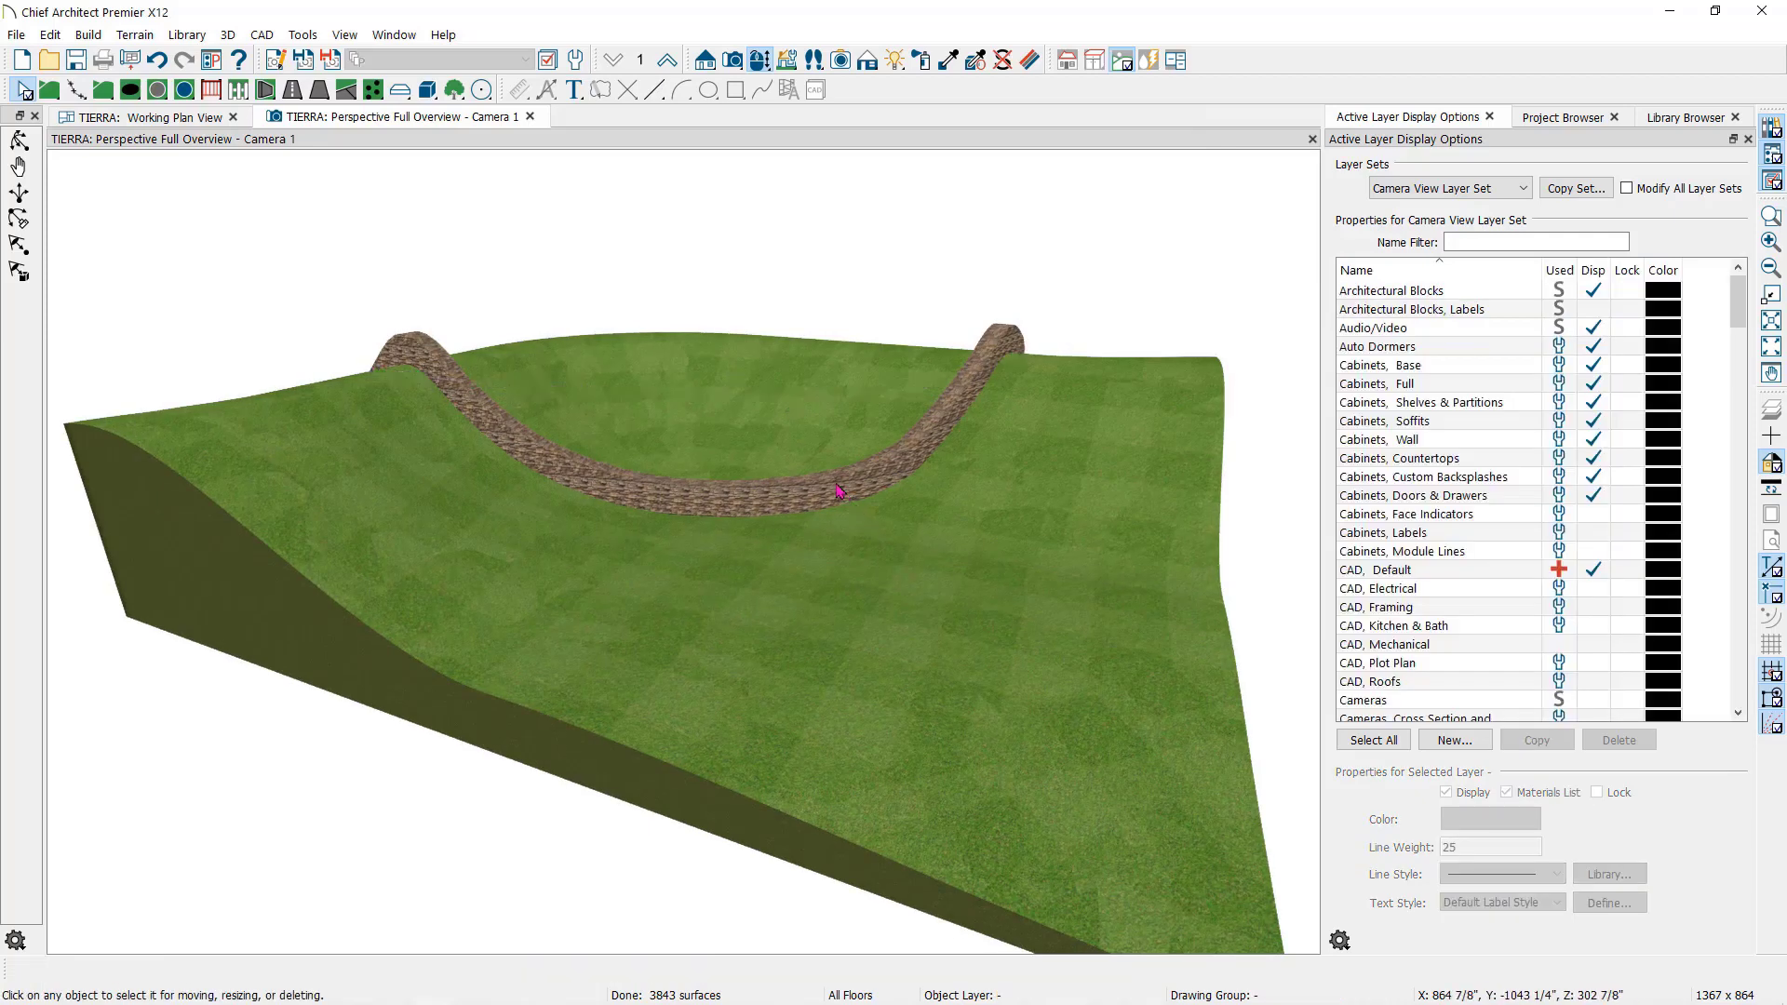
left_click(837, 491)
- Delete the stone terrain wall and draw a straight road across the slope
key("Delete")
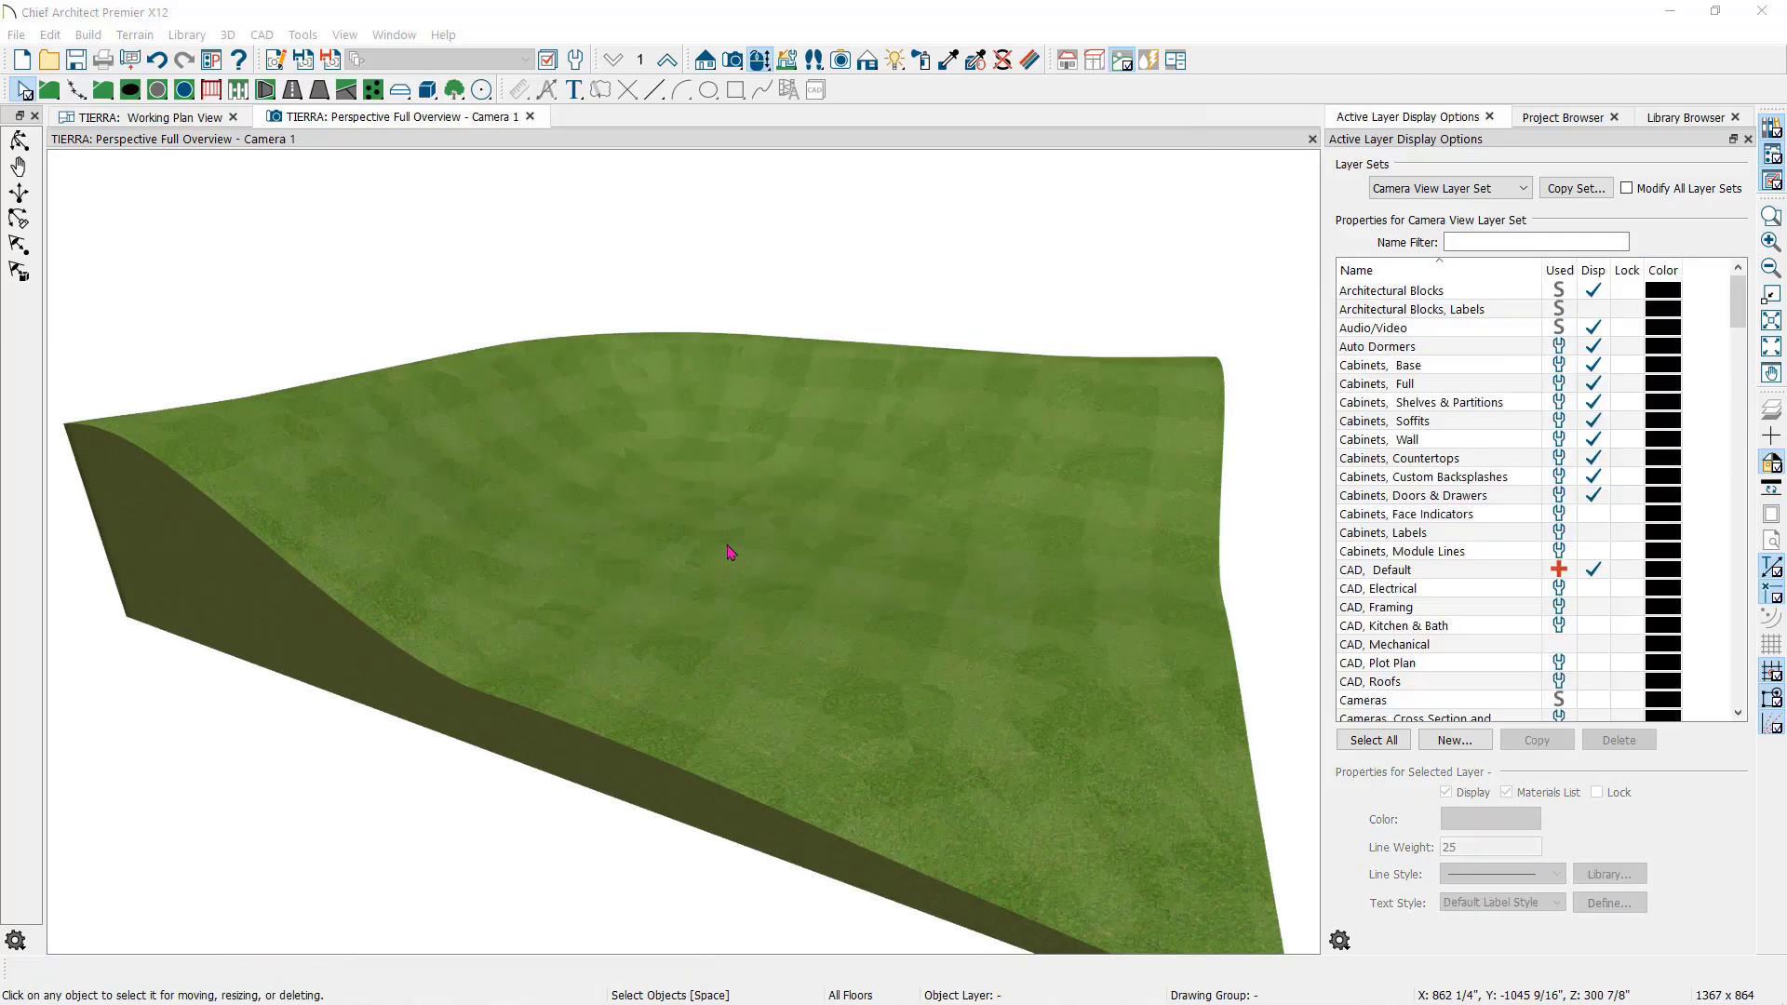
left_click(291, 91)
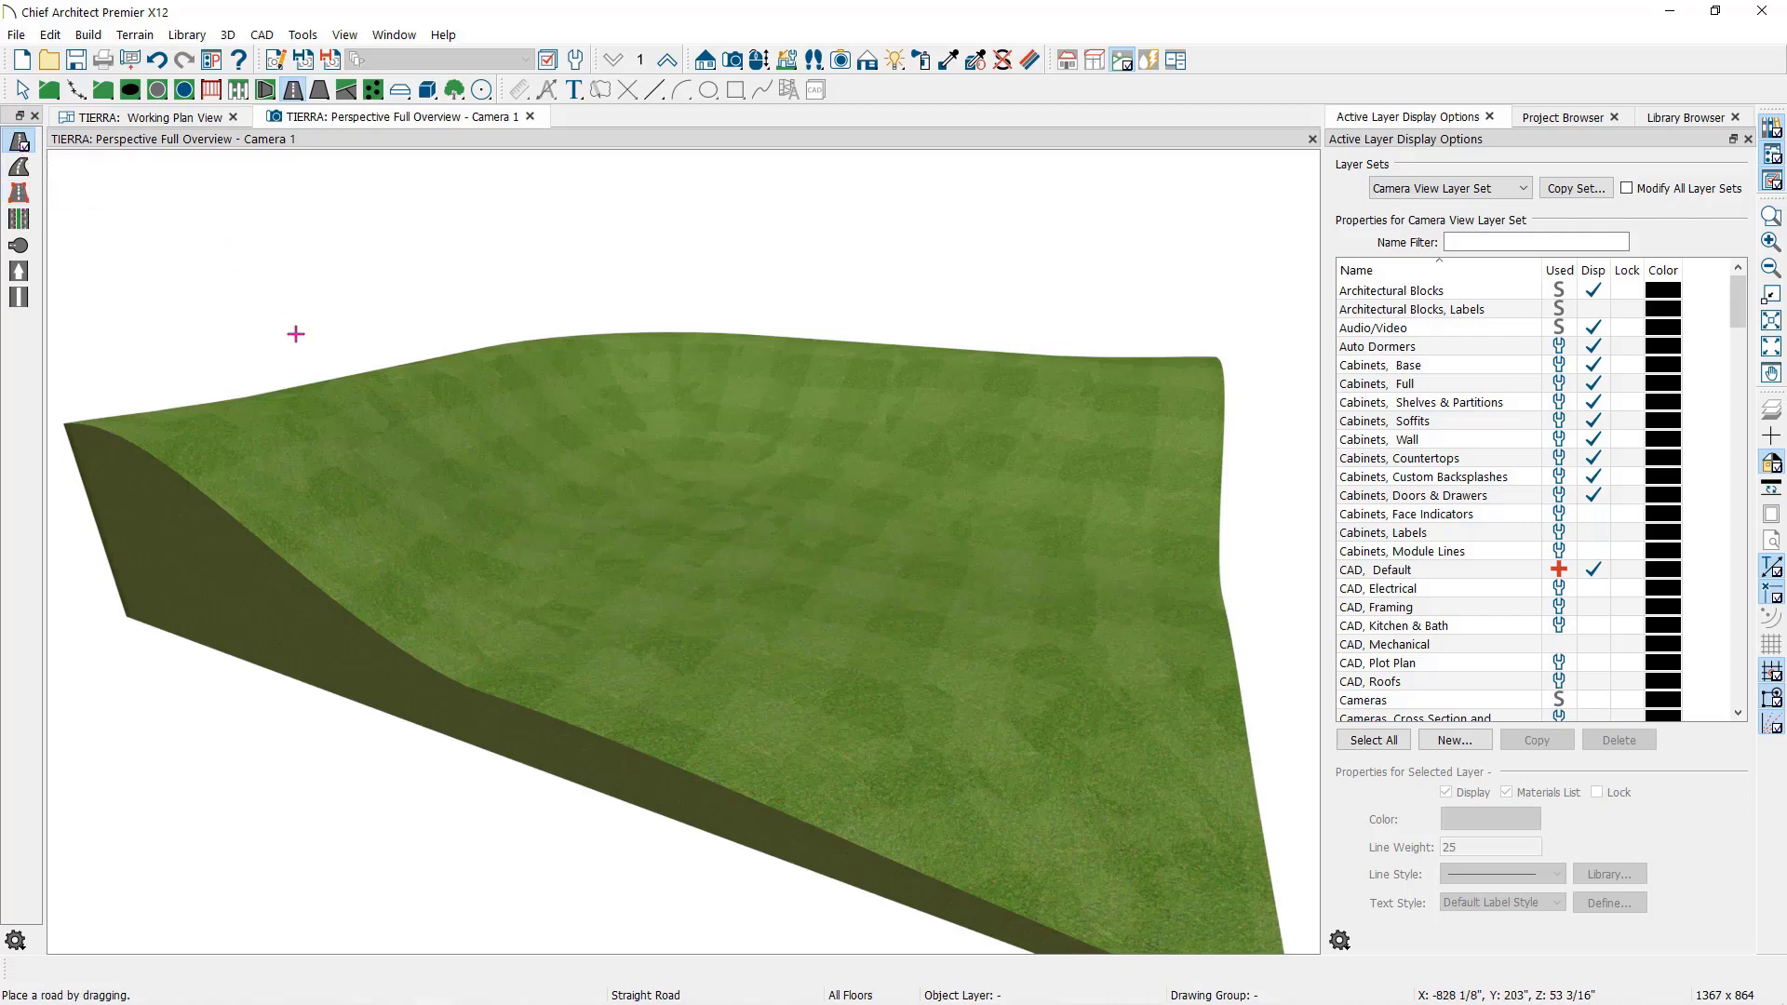
left_click_drag(338, 364, 1296, 628)
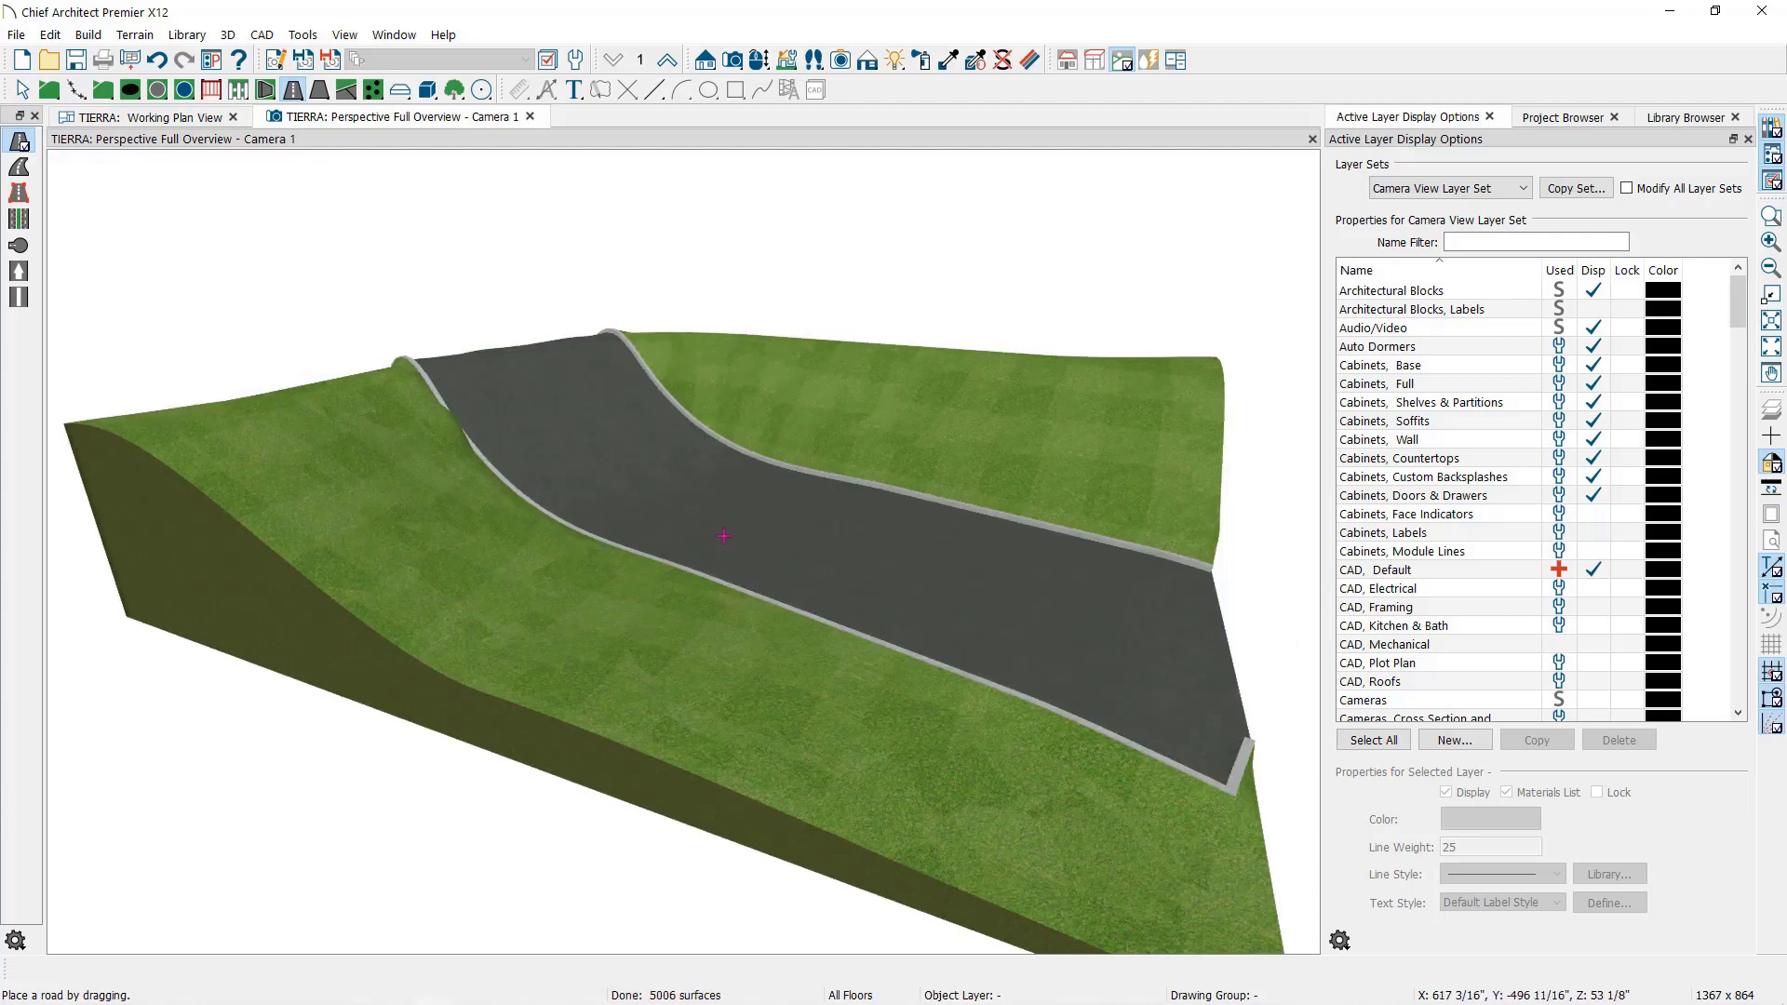
- Keep the road's curb turned on and narrow the road to 125 inches wide
key("space")
double_click(724, 536)
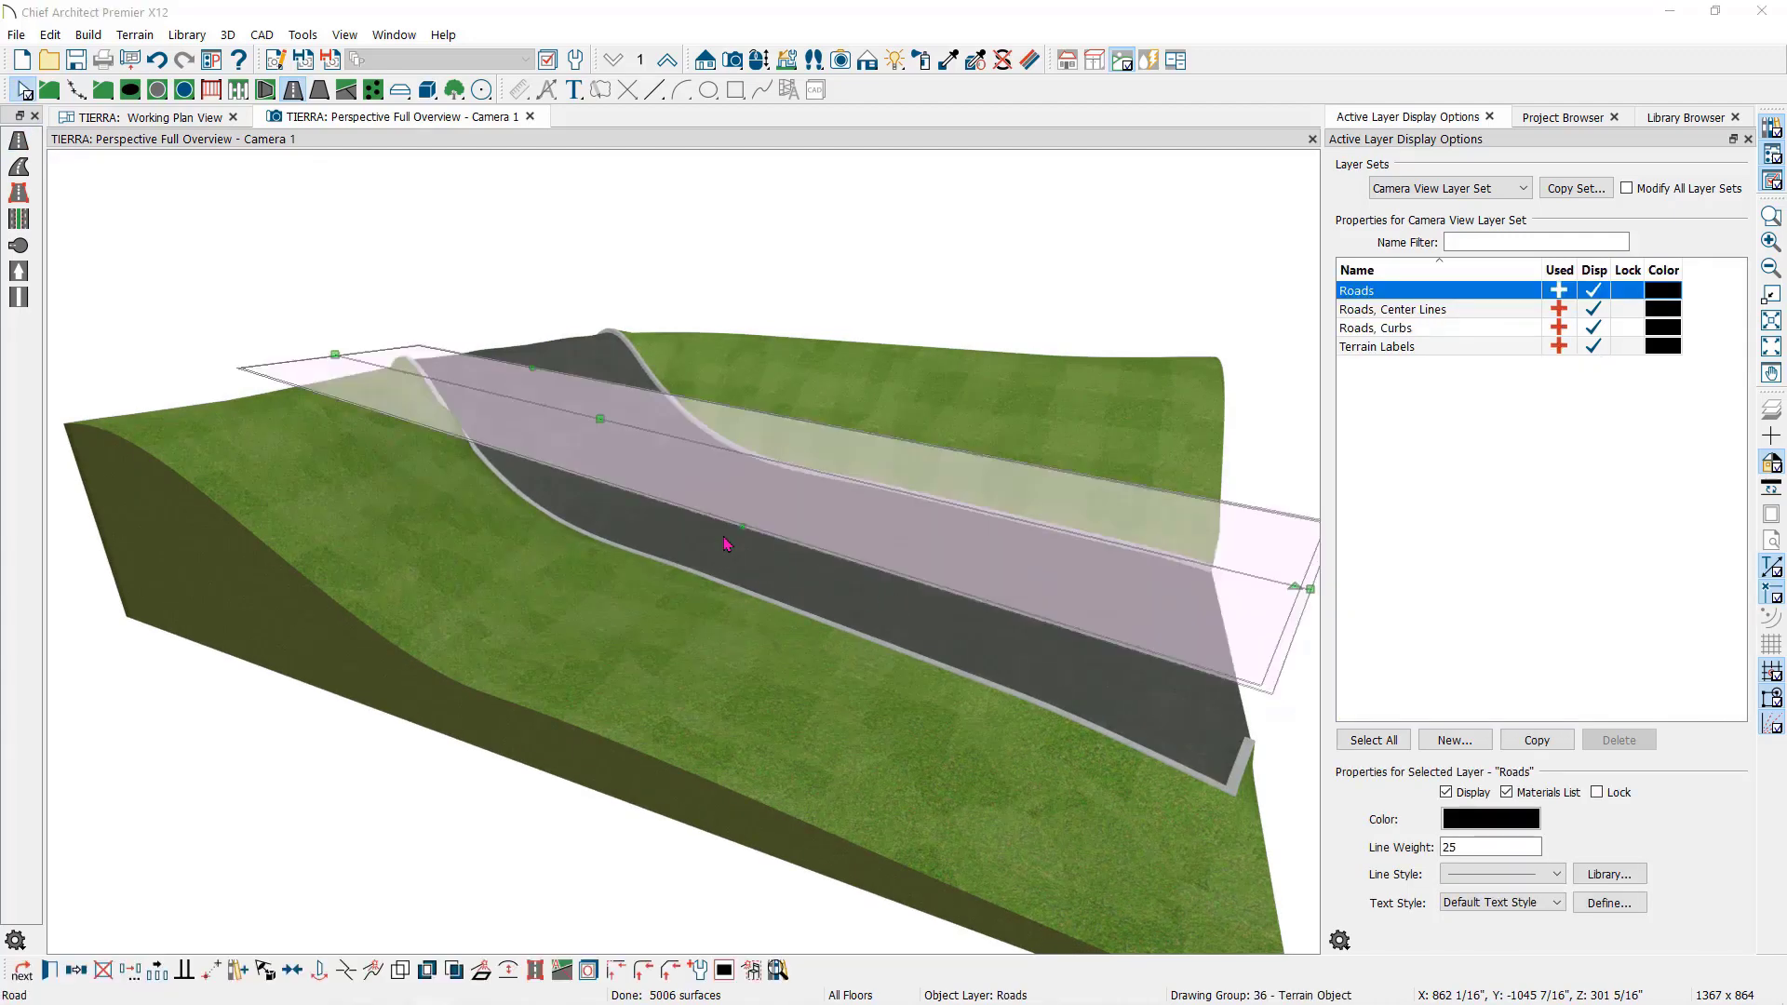
left_click(595, 194)
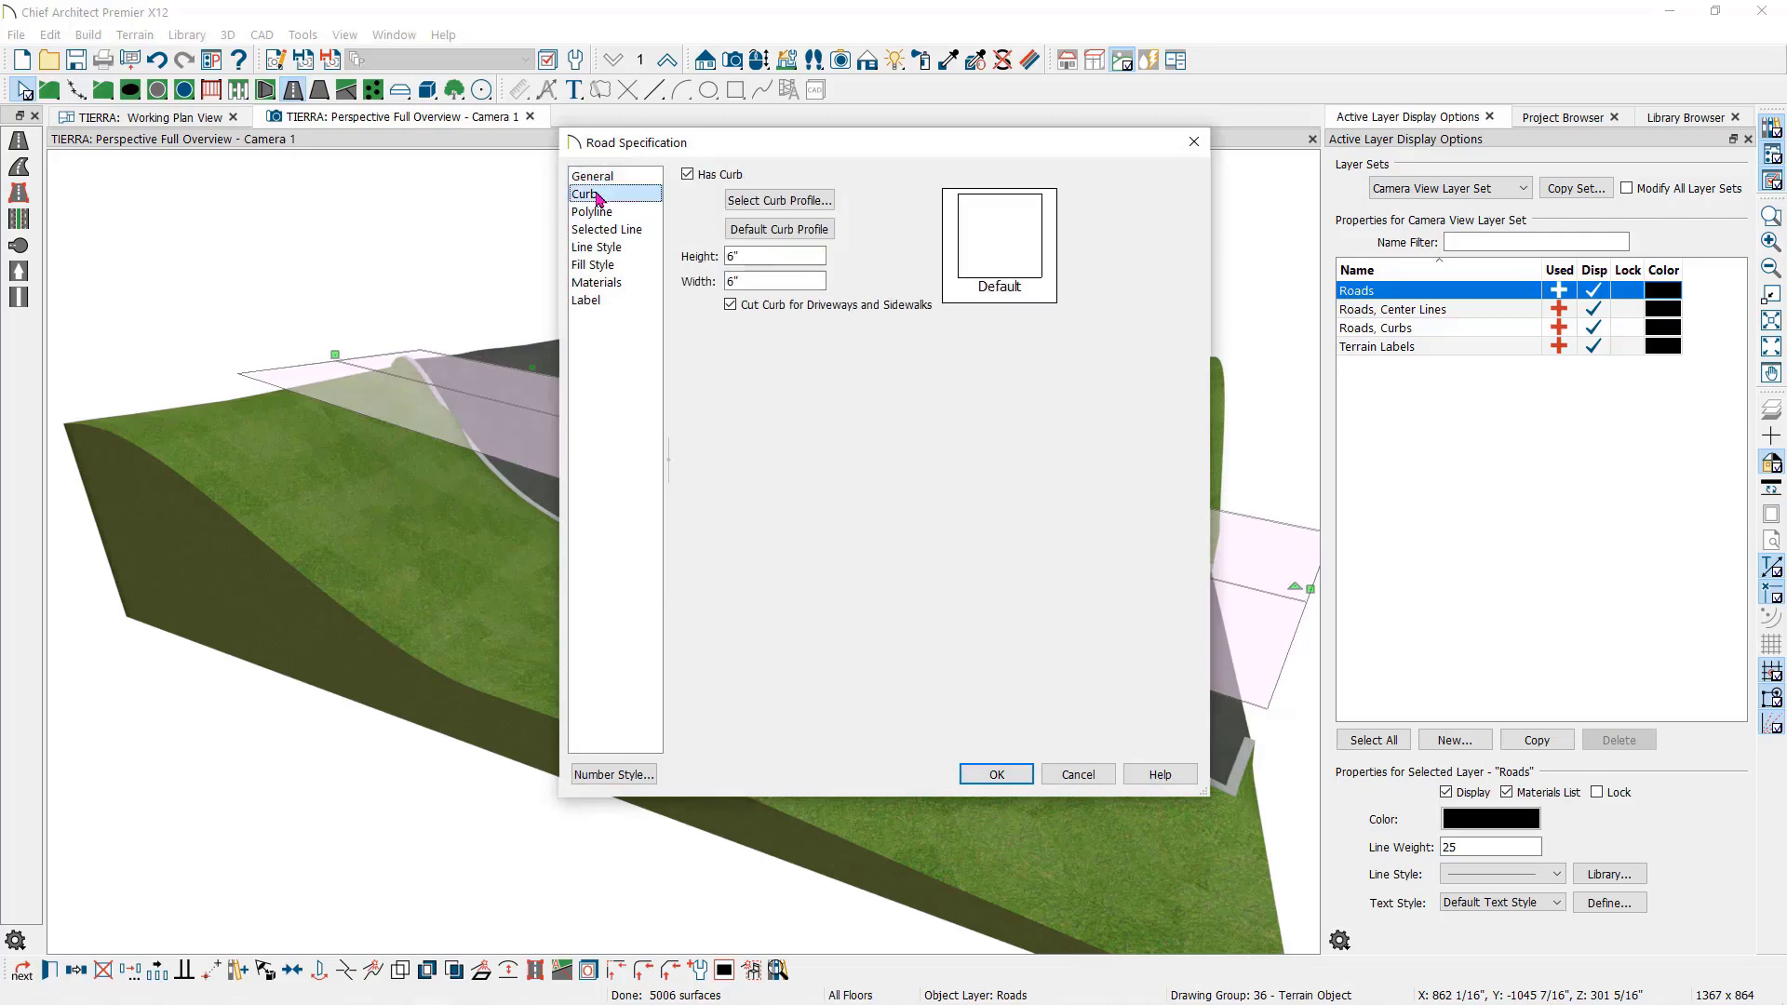
left_click(688, 174)
left_click(687, 174)
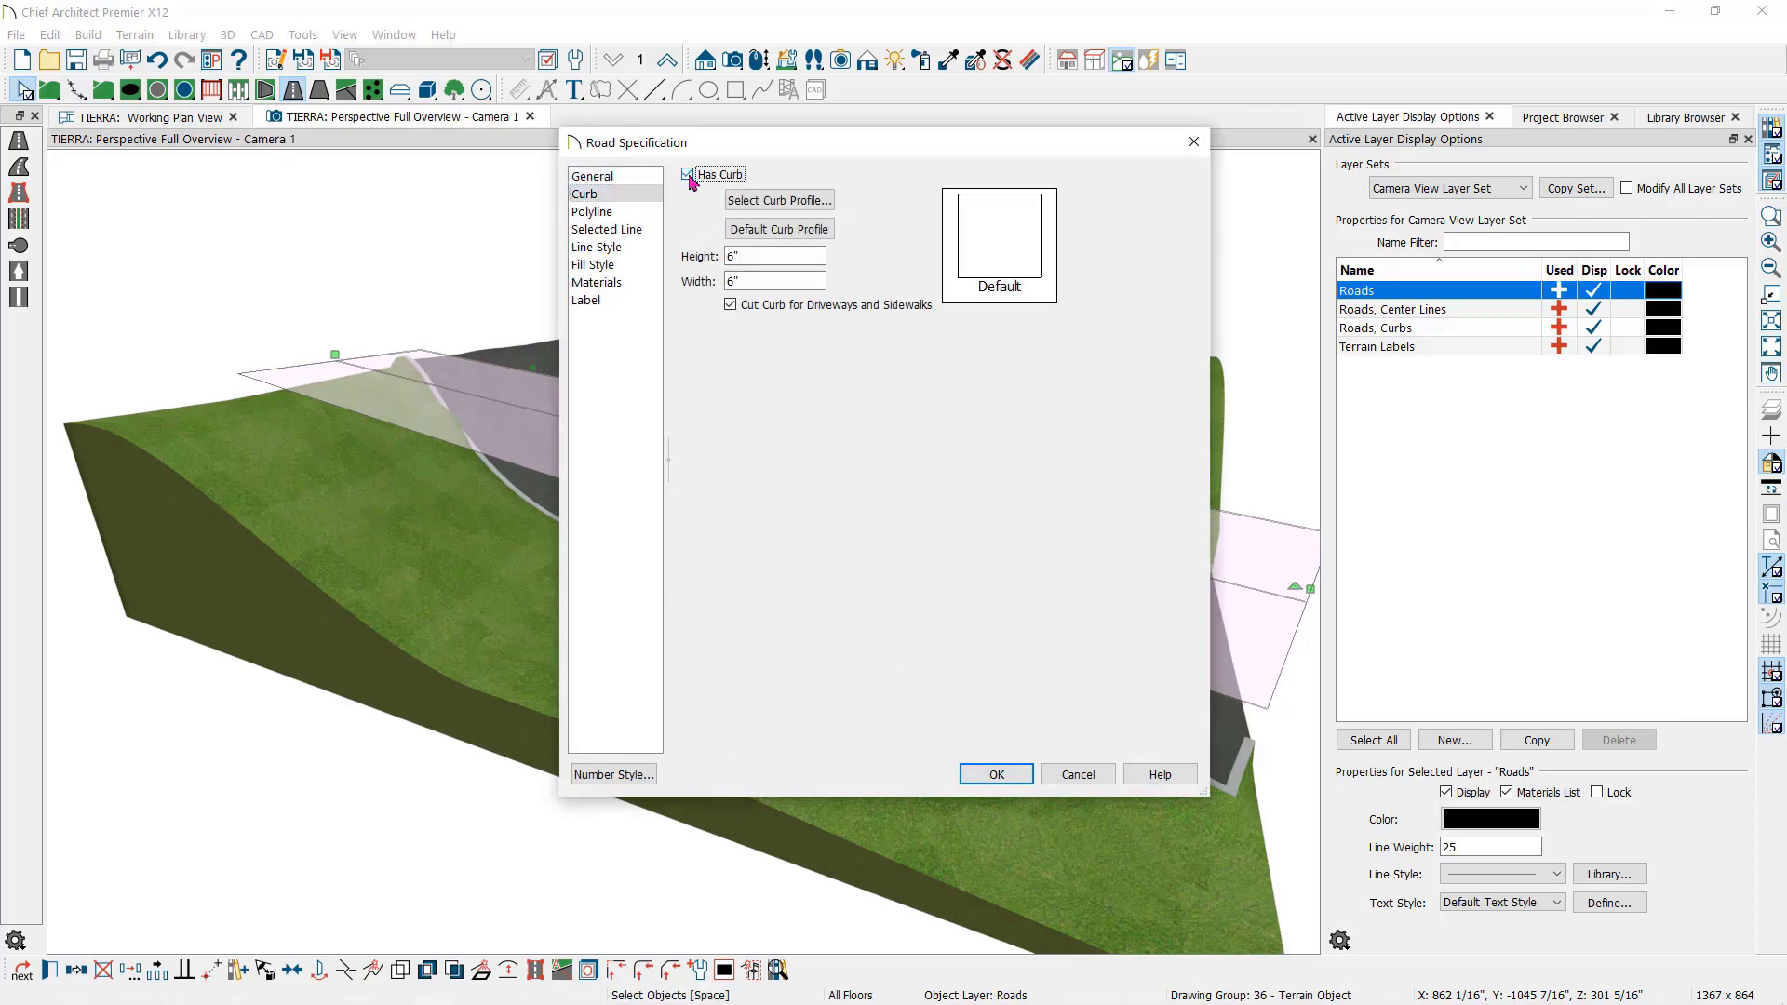
left_click(596, 175)
key("Tab")
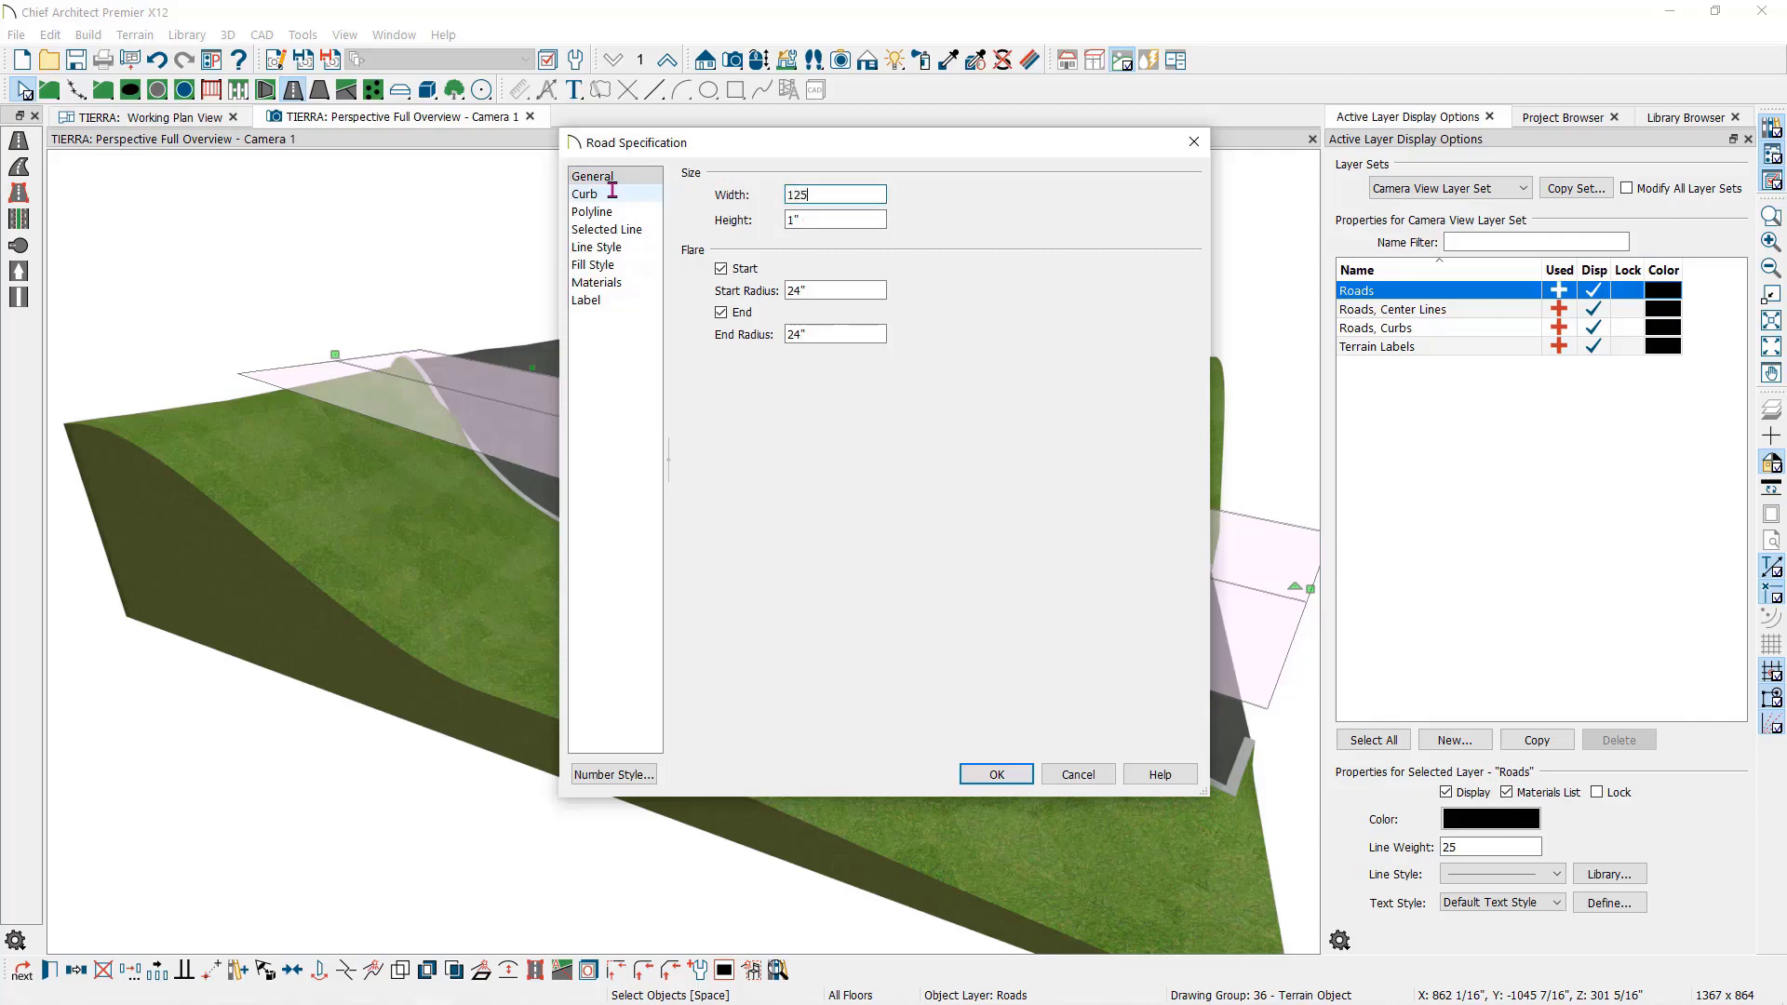
type("125")
left_click(838, 334)
left_click(998, 772)
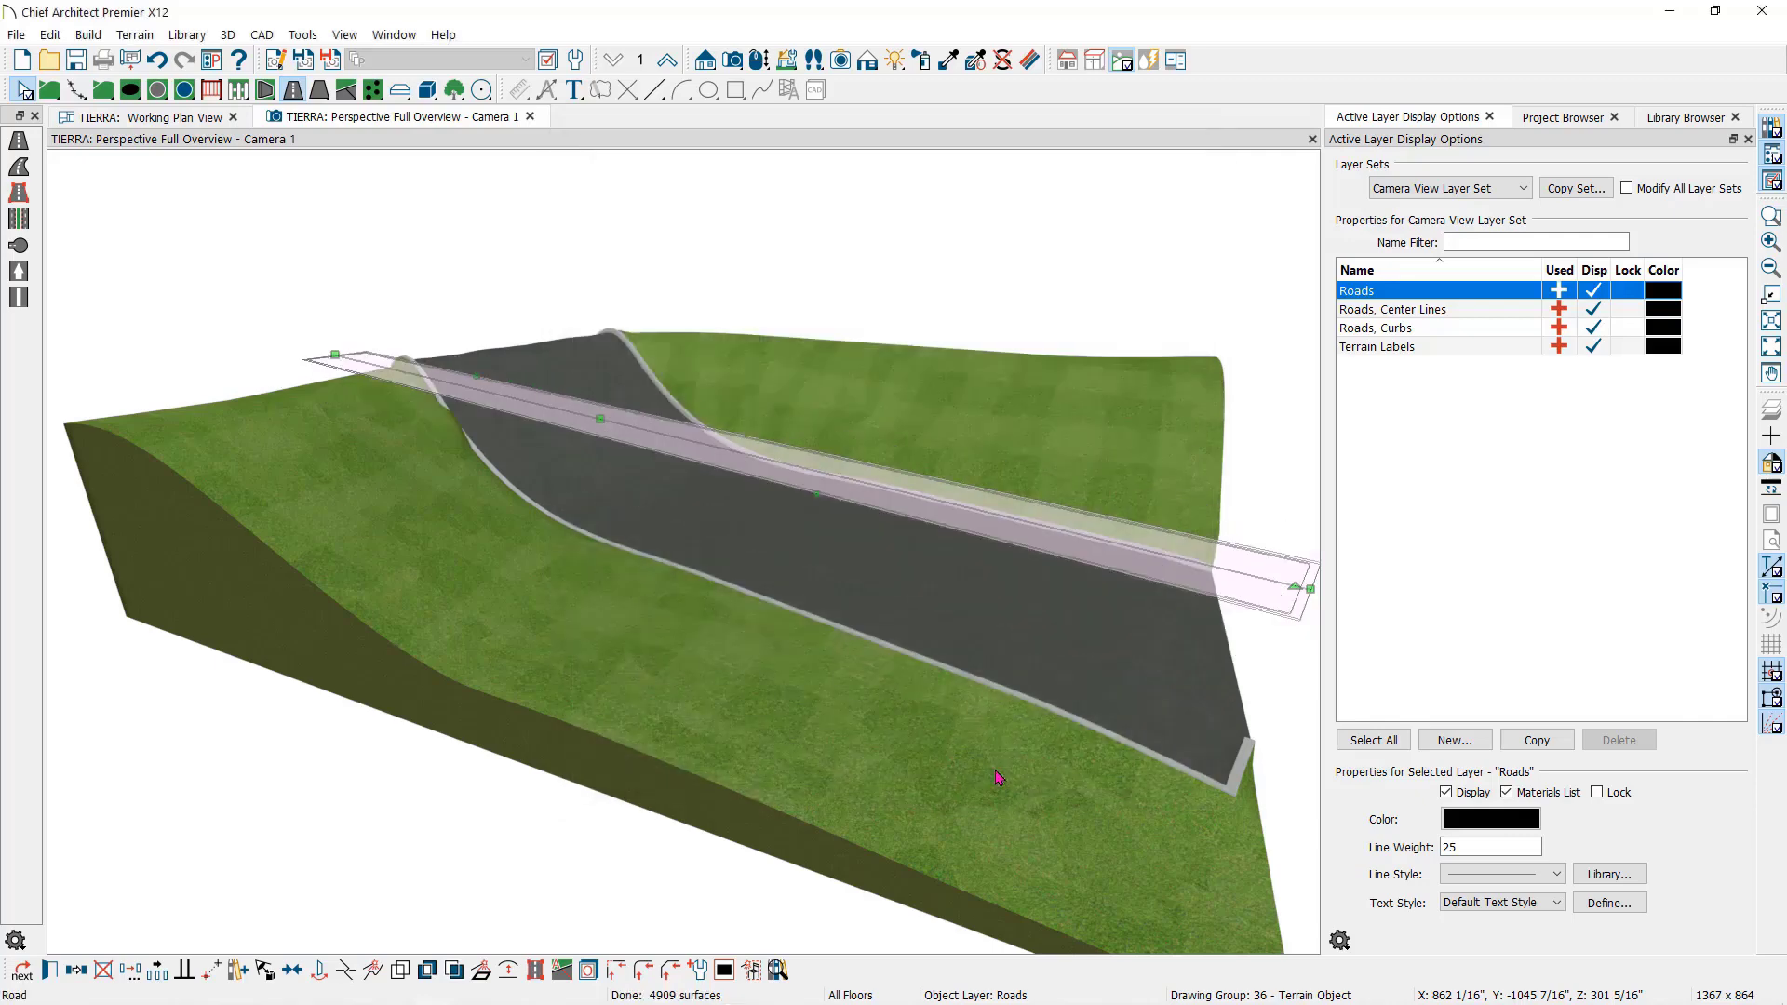
left_click(928, 581)
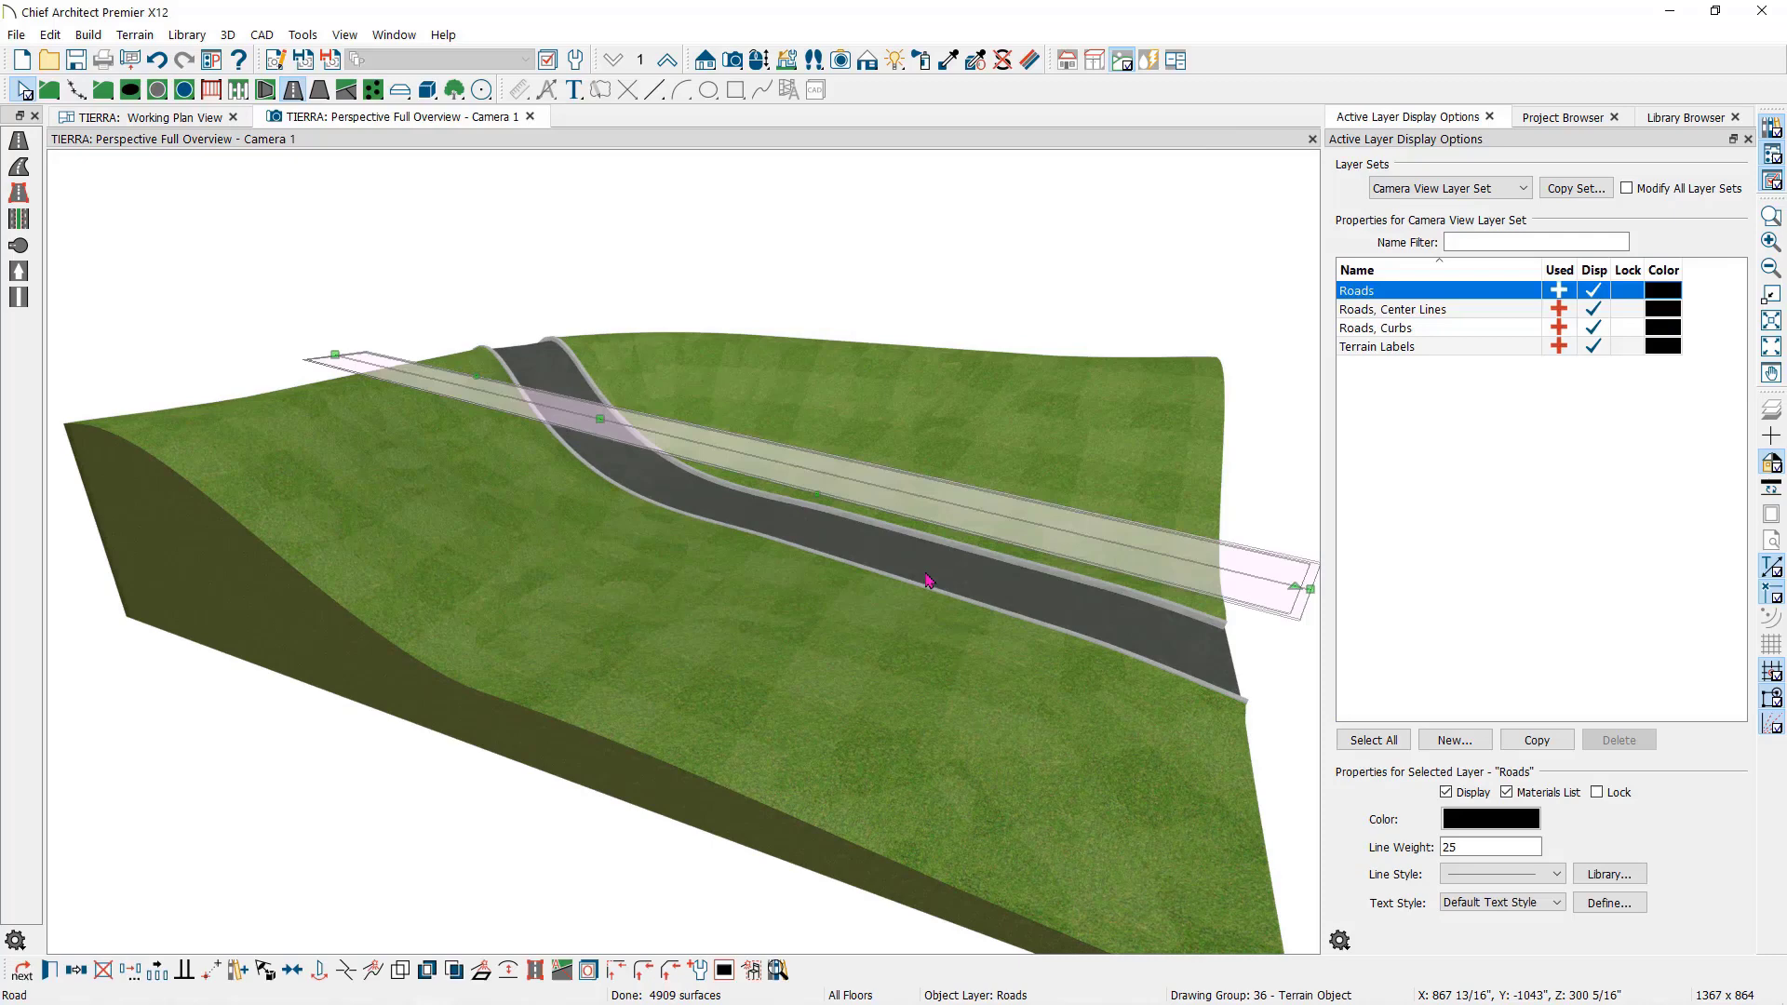
- Delete the road, then draw a straight sidewalk and a terrain curb across the lower plan
key("Delete")
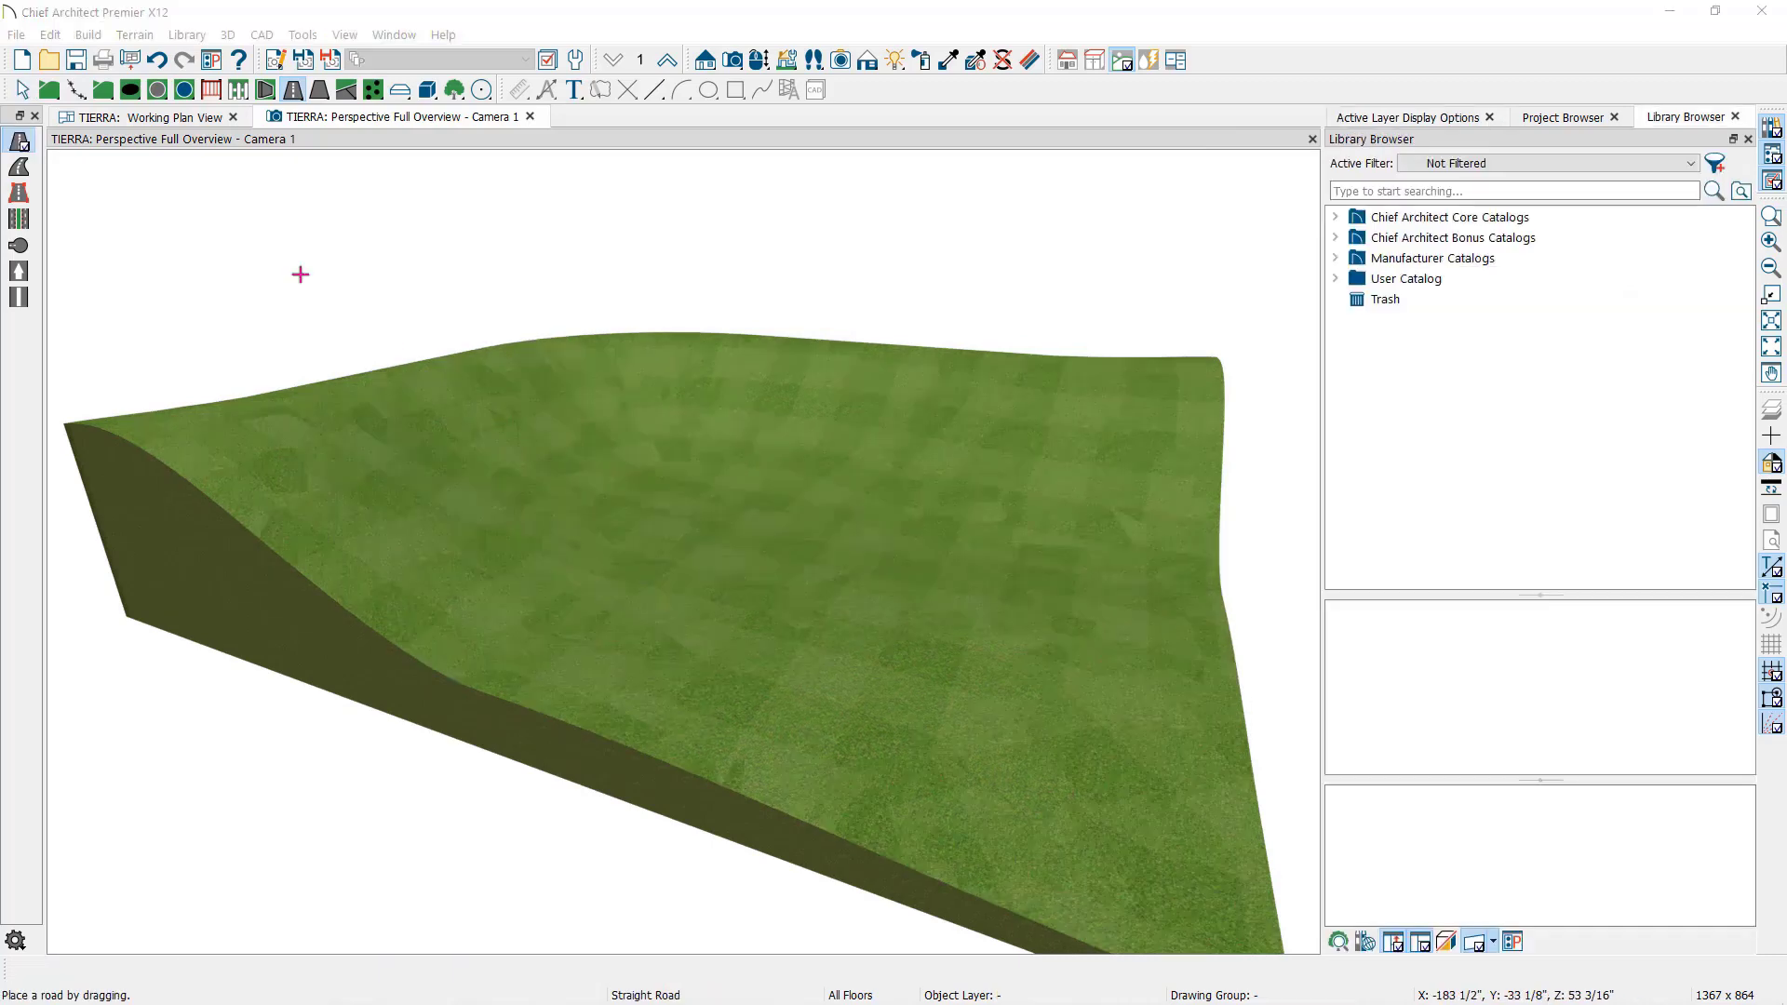
left_click(189, 118)
left_click(346, 90)
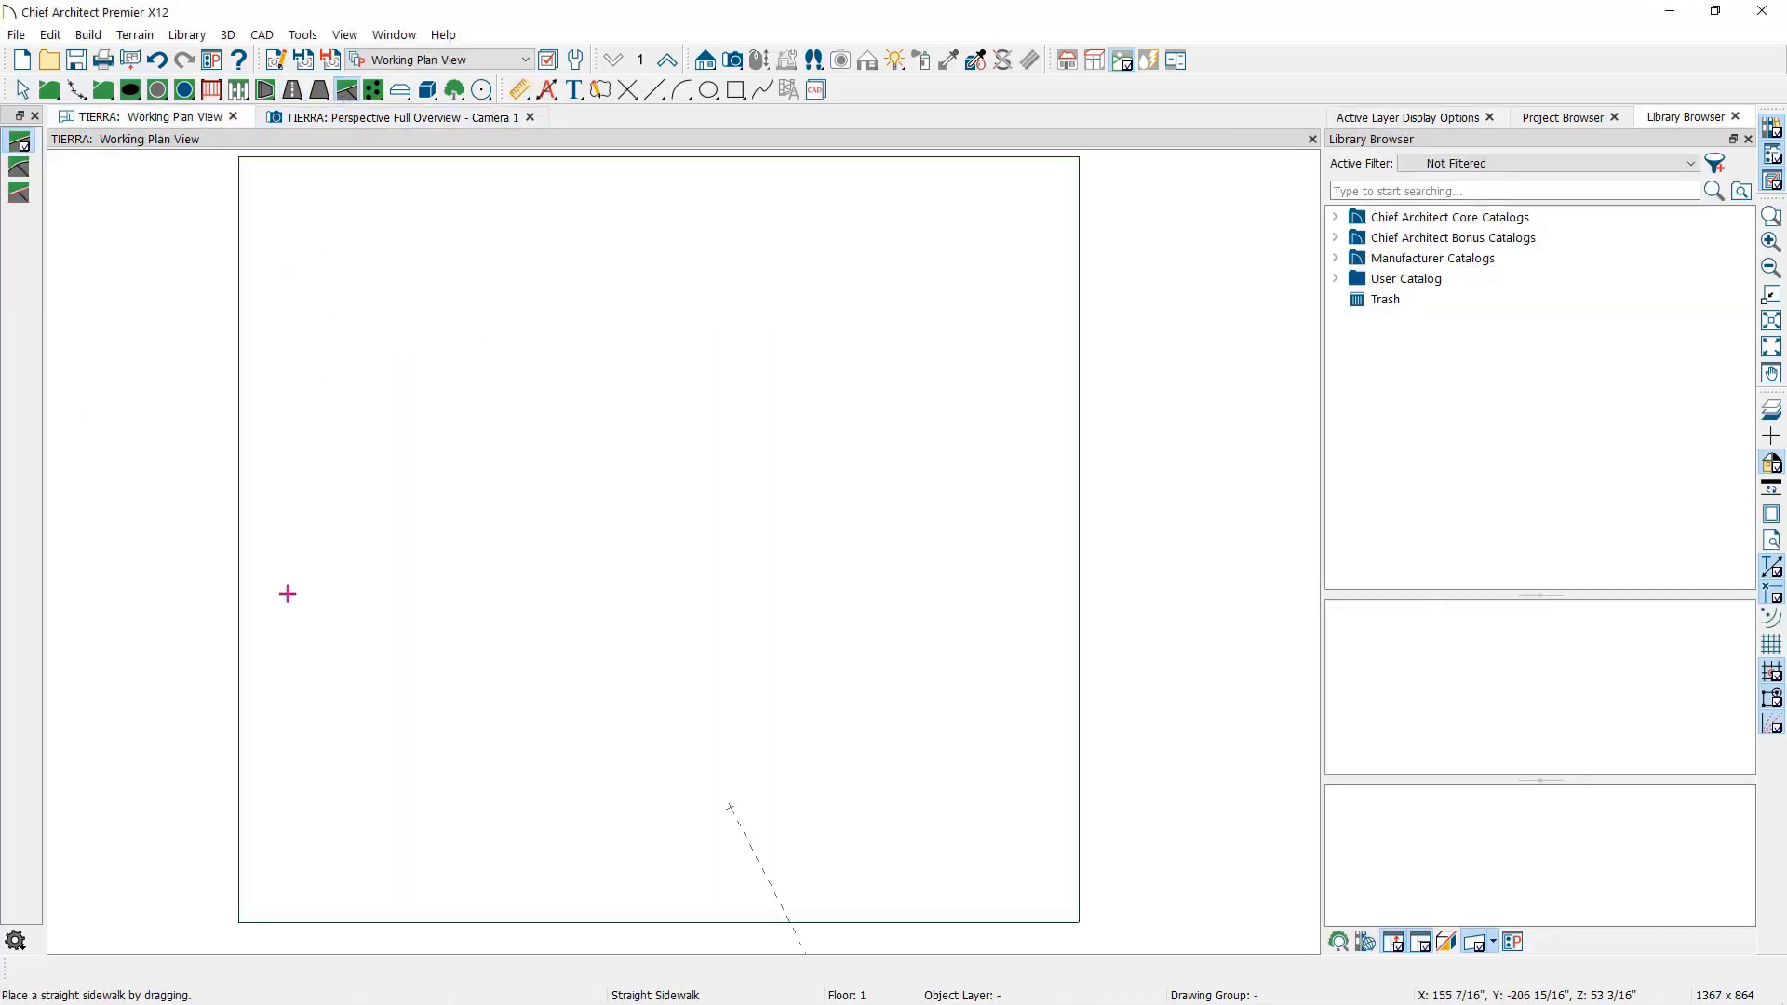
left_click_drag(218, 697, 1101, 760)
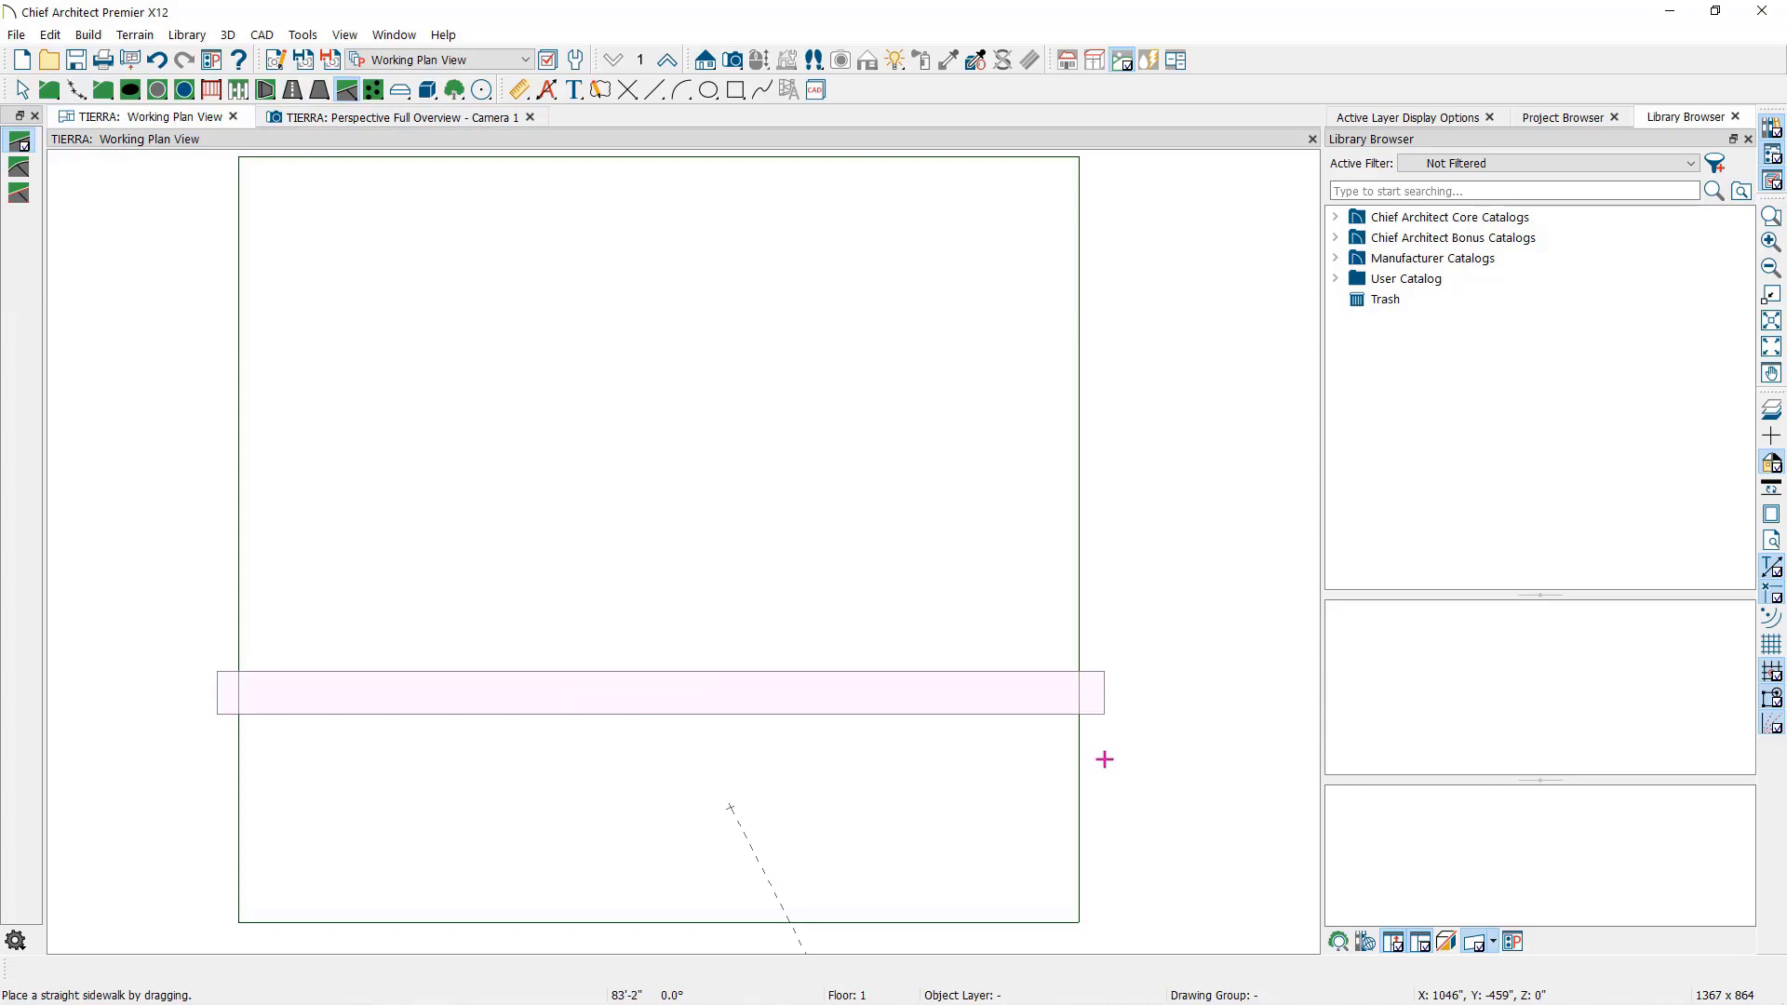
left_click(265, 89)
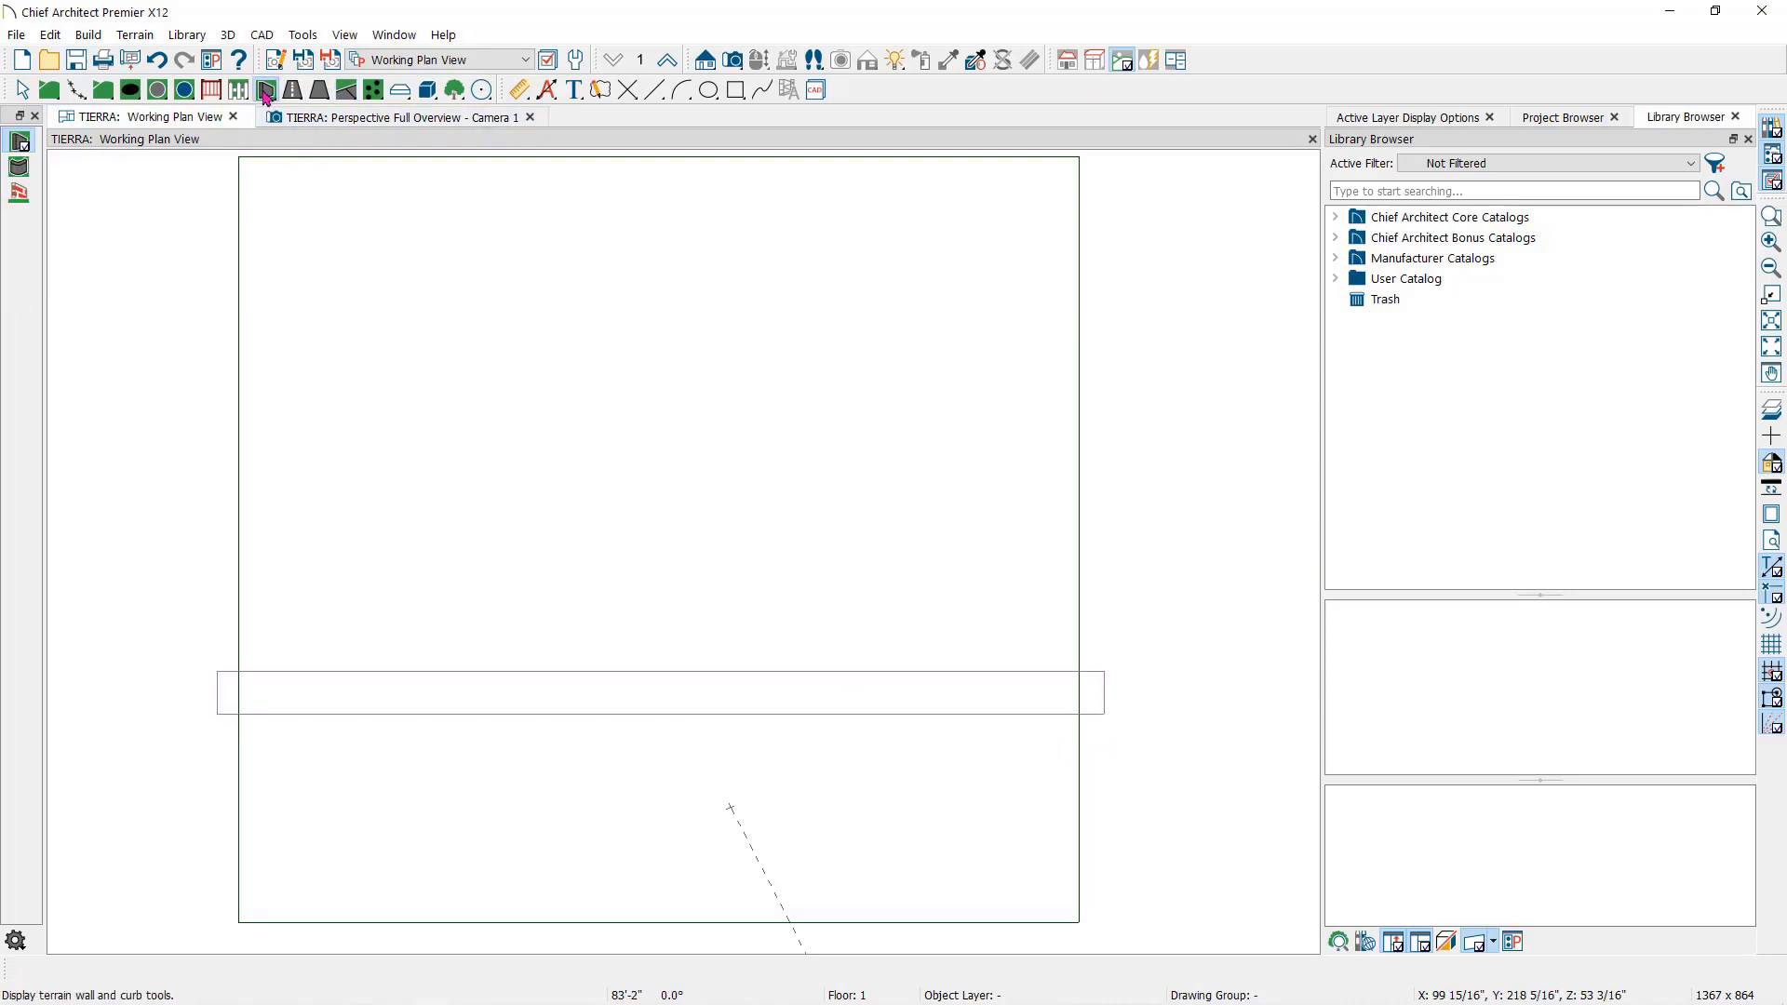
left_click(19, 247)
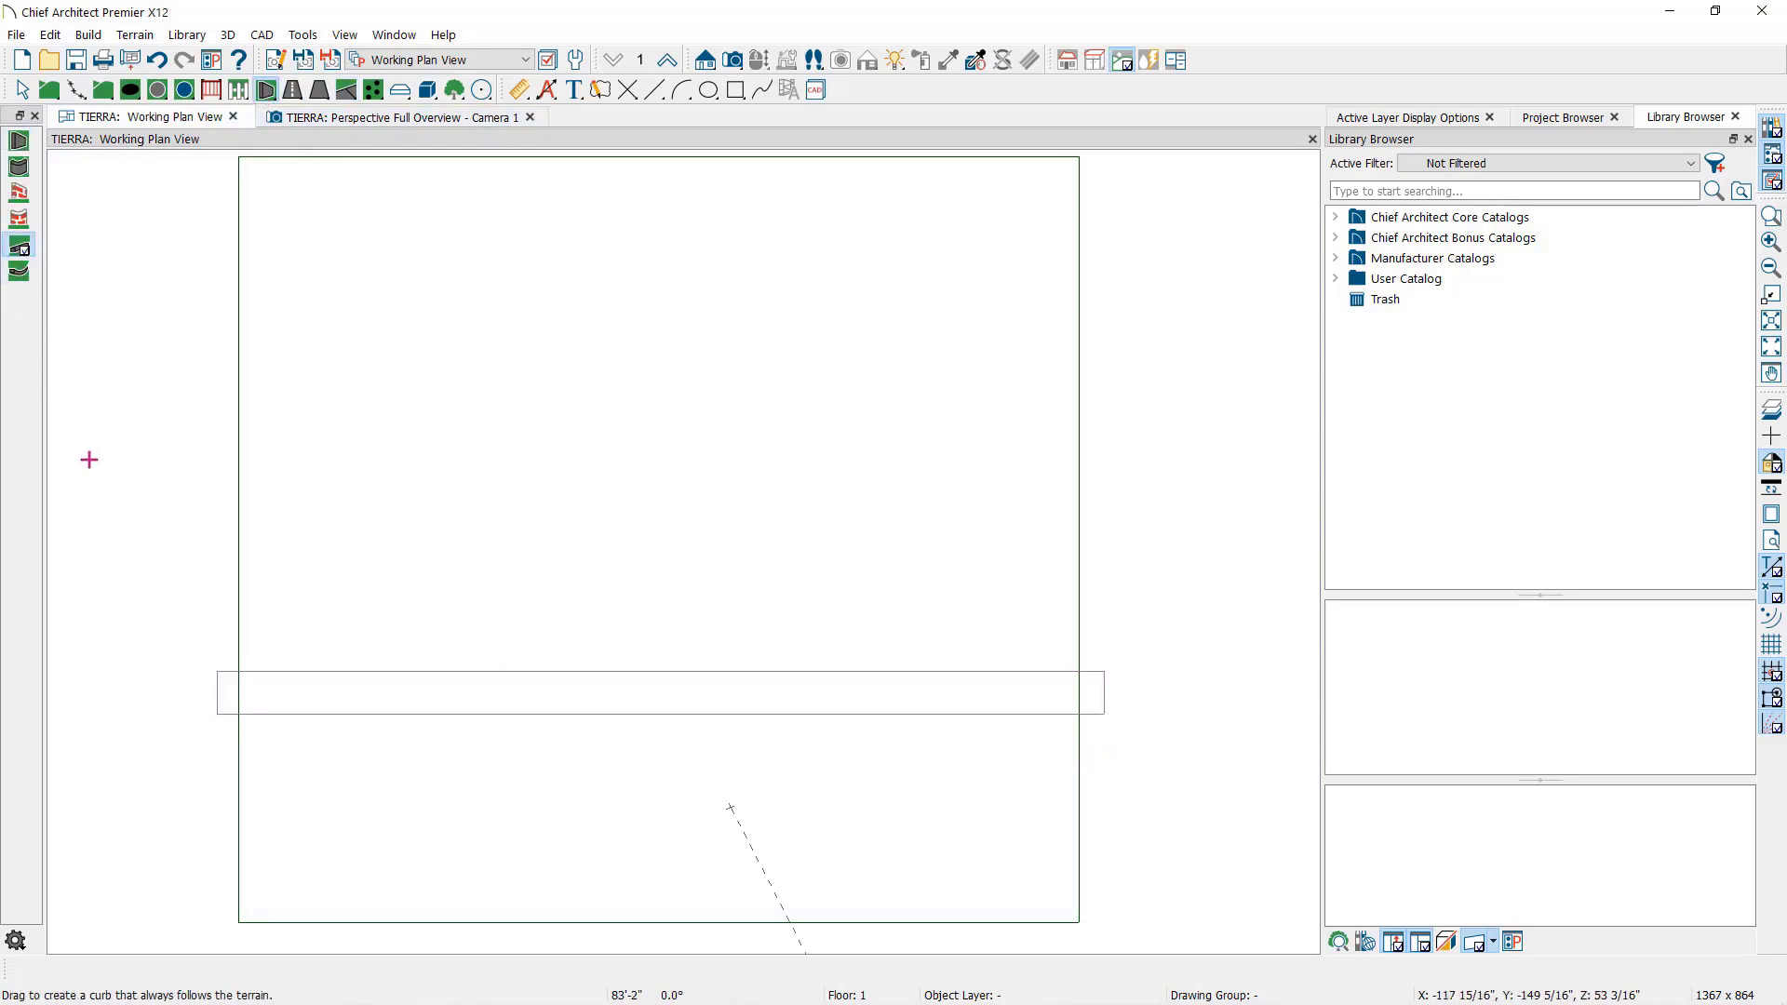
left_click_drag(248, 711, 1075, 723)
- In 3D perspective, set the terrain path's height to -6 inches
left_click(410, 126)
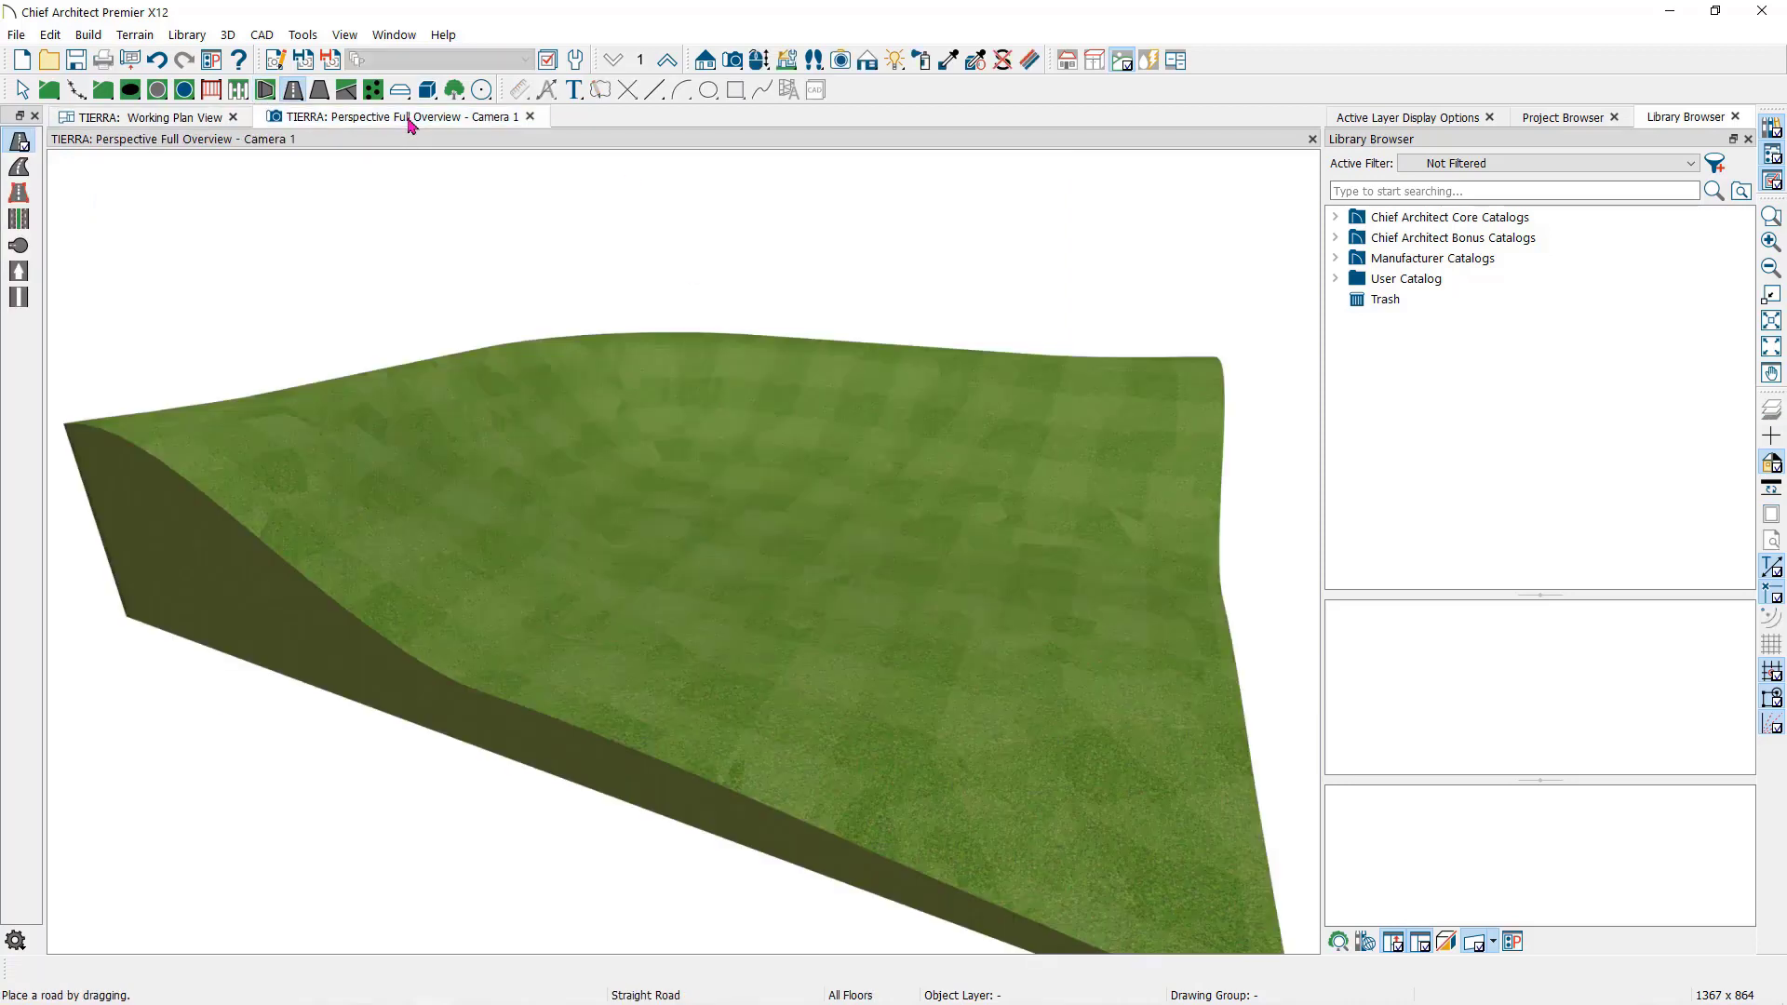
left_click(761, 588)
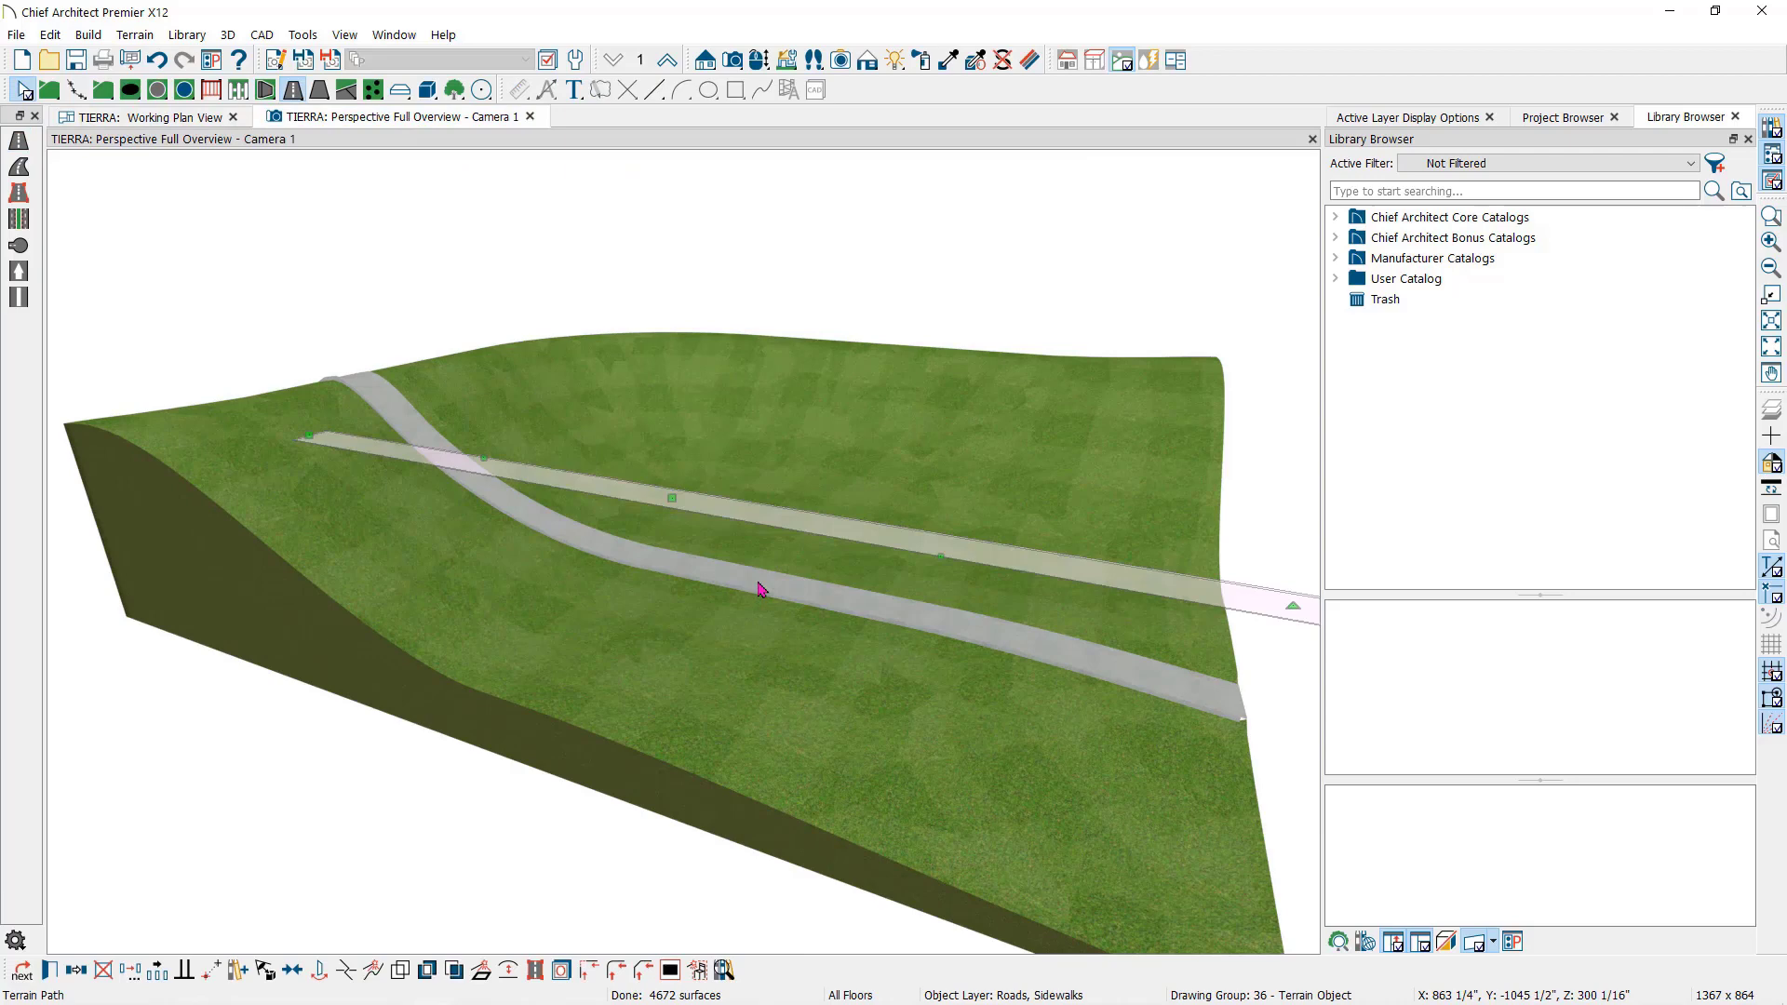
double_click(760, 588)
double_click(816, 220)
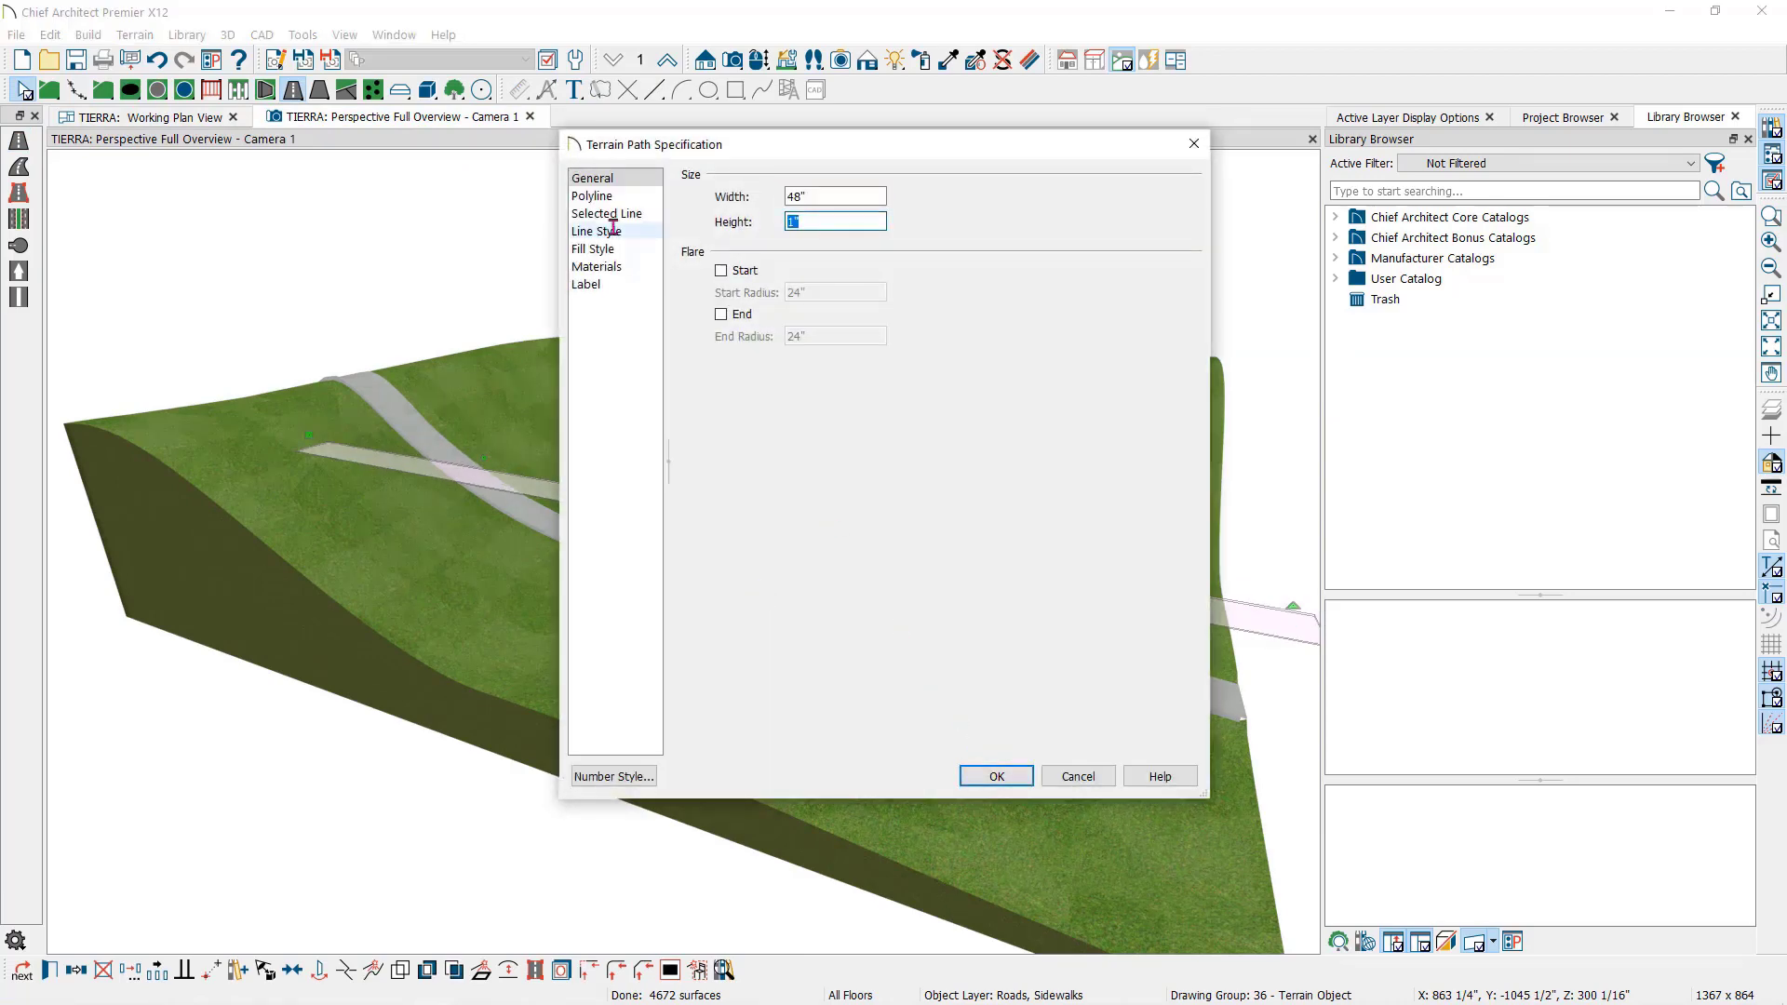
type("-6")
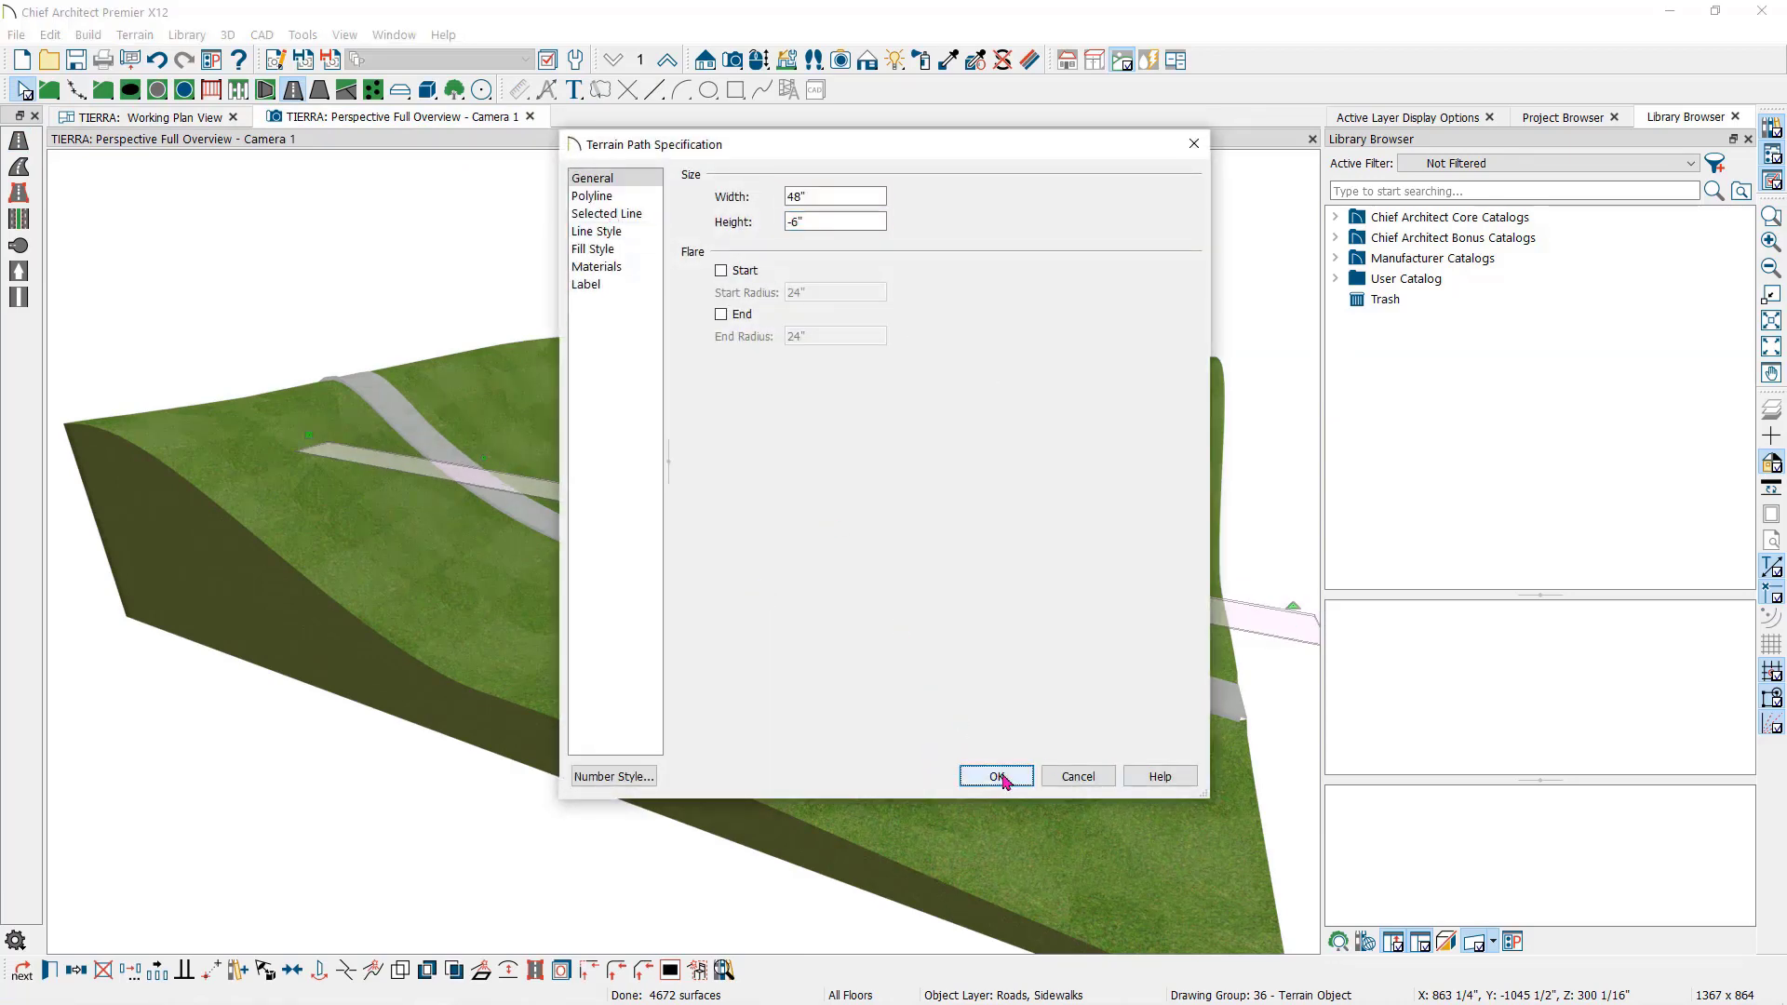
left_click(996, 777)
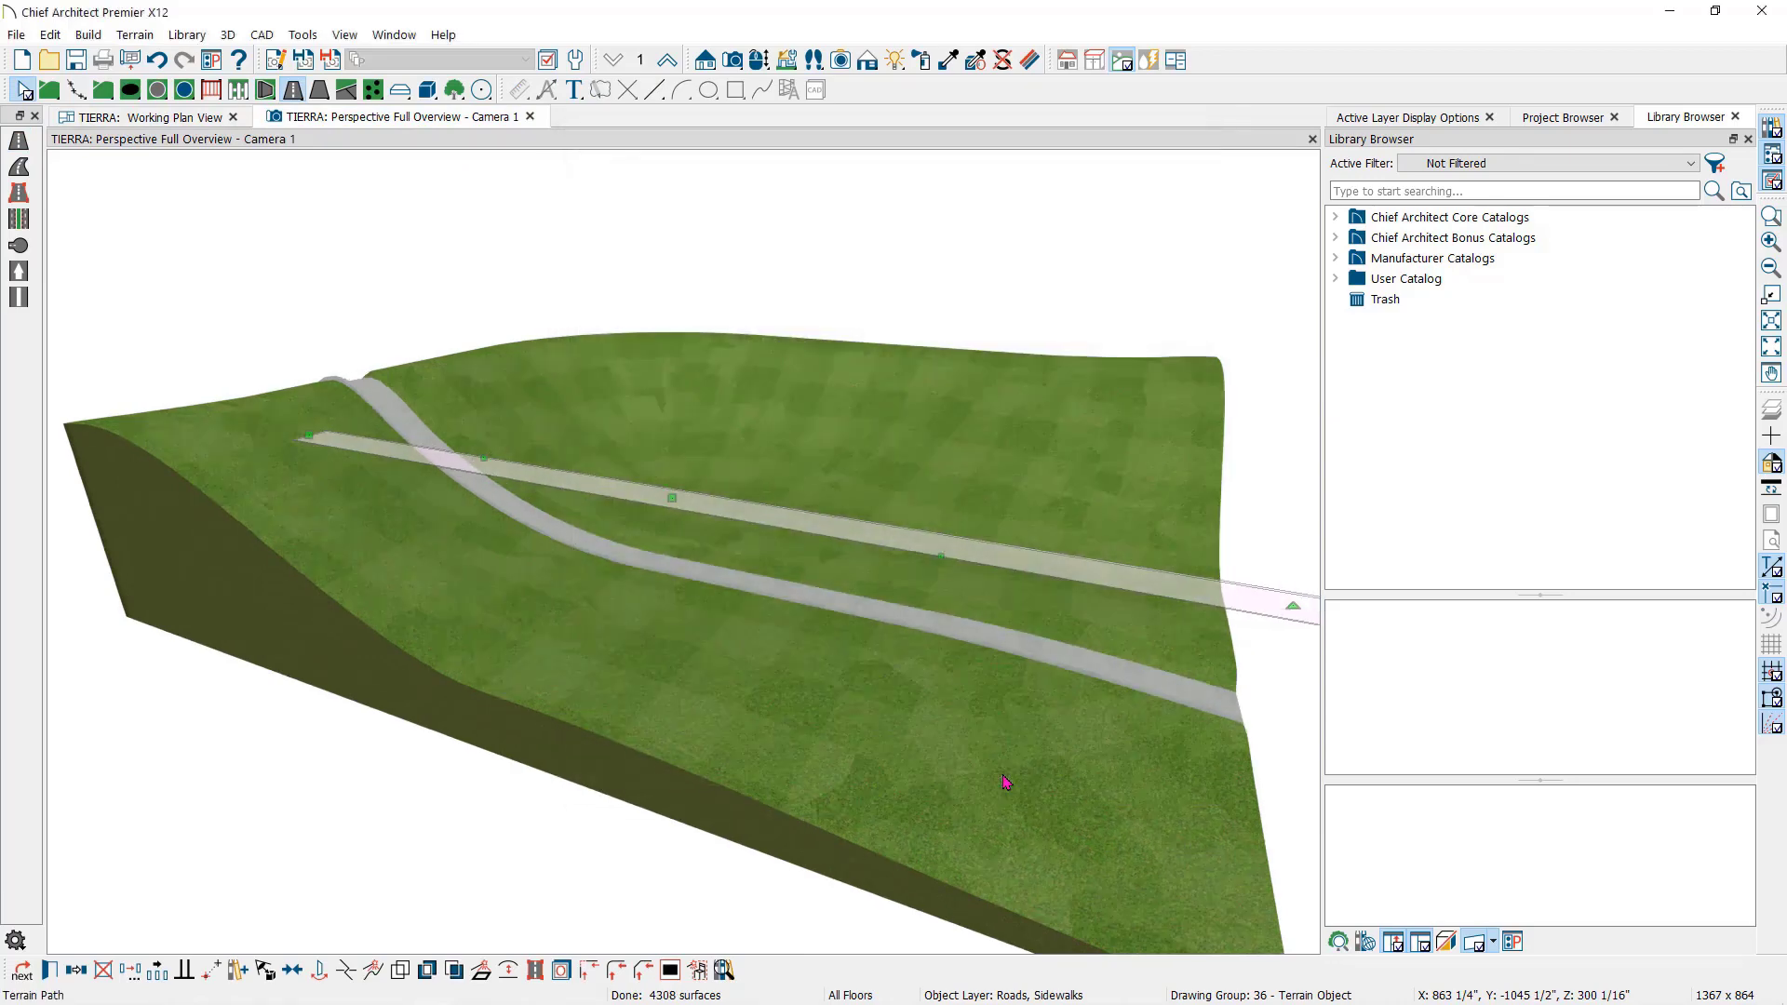
- Orbit to check how the path follows the slope, then delete the terrain path
left_click(760, 60)
left_click_drag(916, 506, 846, 499)
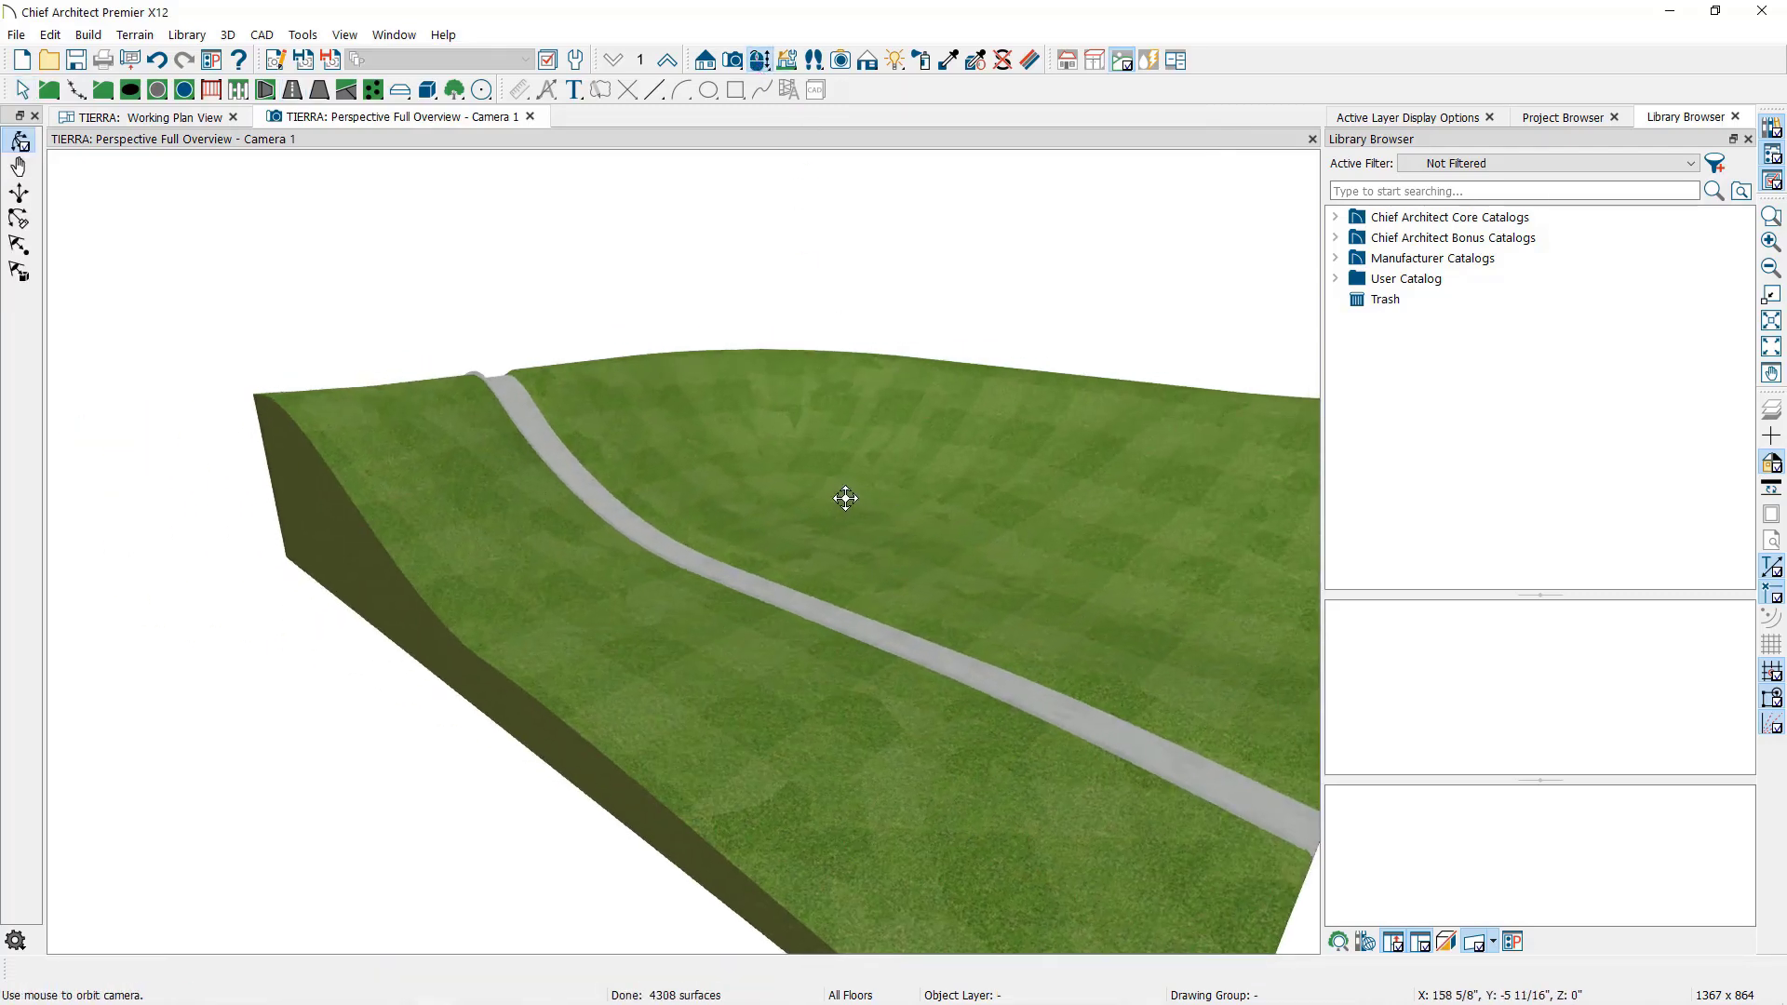
scroll(530, 387, "up", 5)
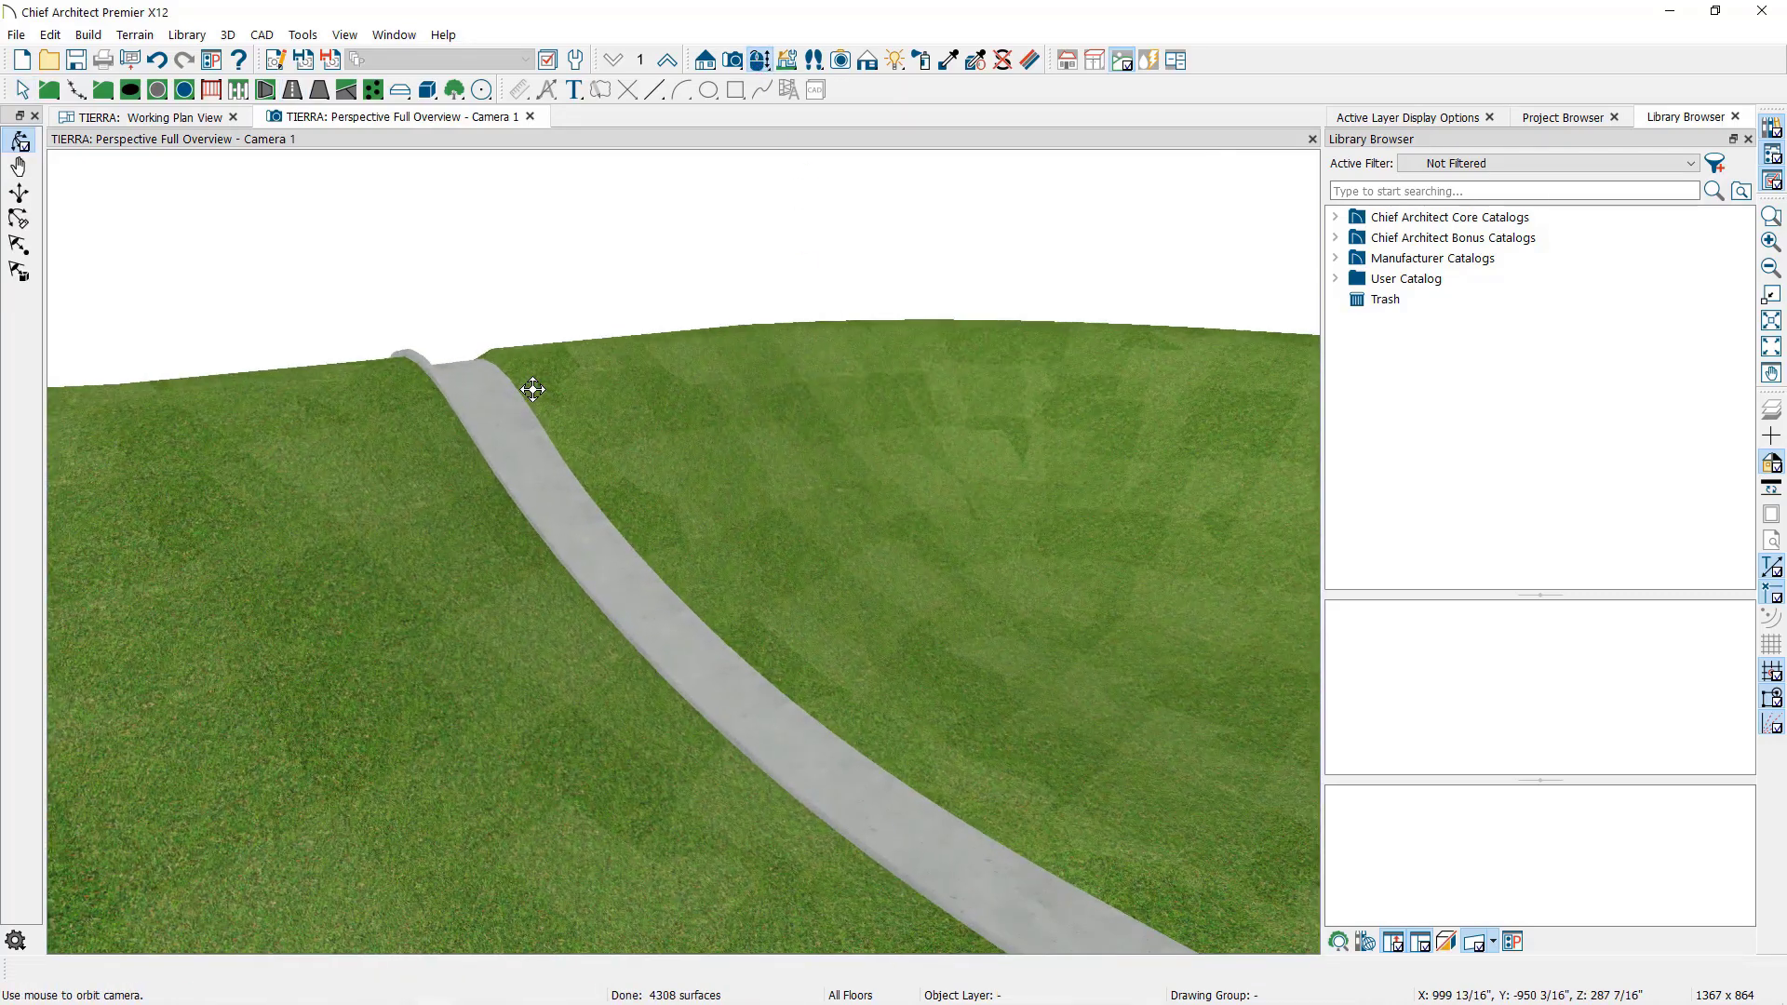
left_click_drag(532, 389, 670, 590)
key("space")
left_click(677, 626)
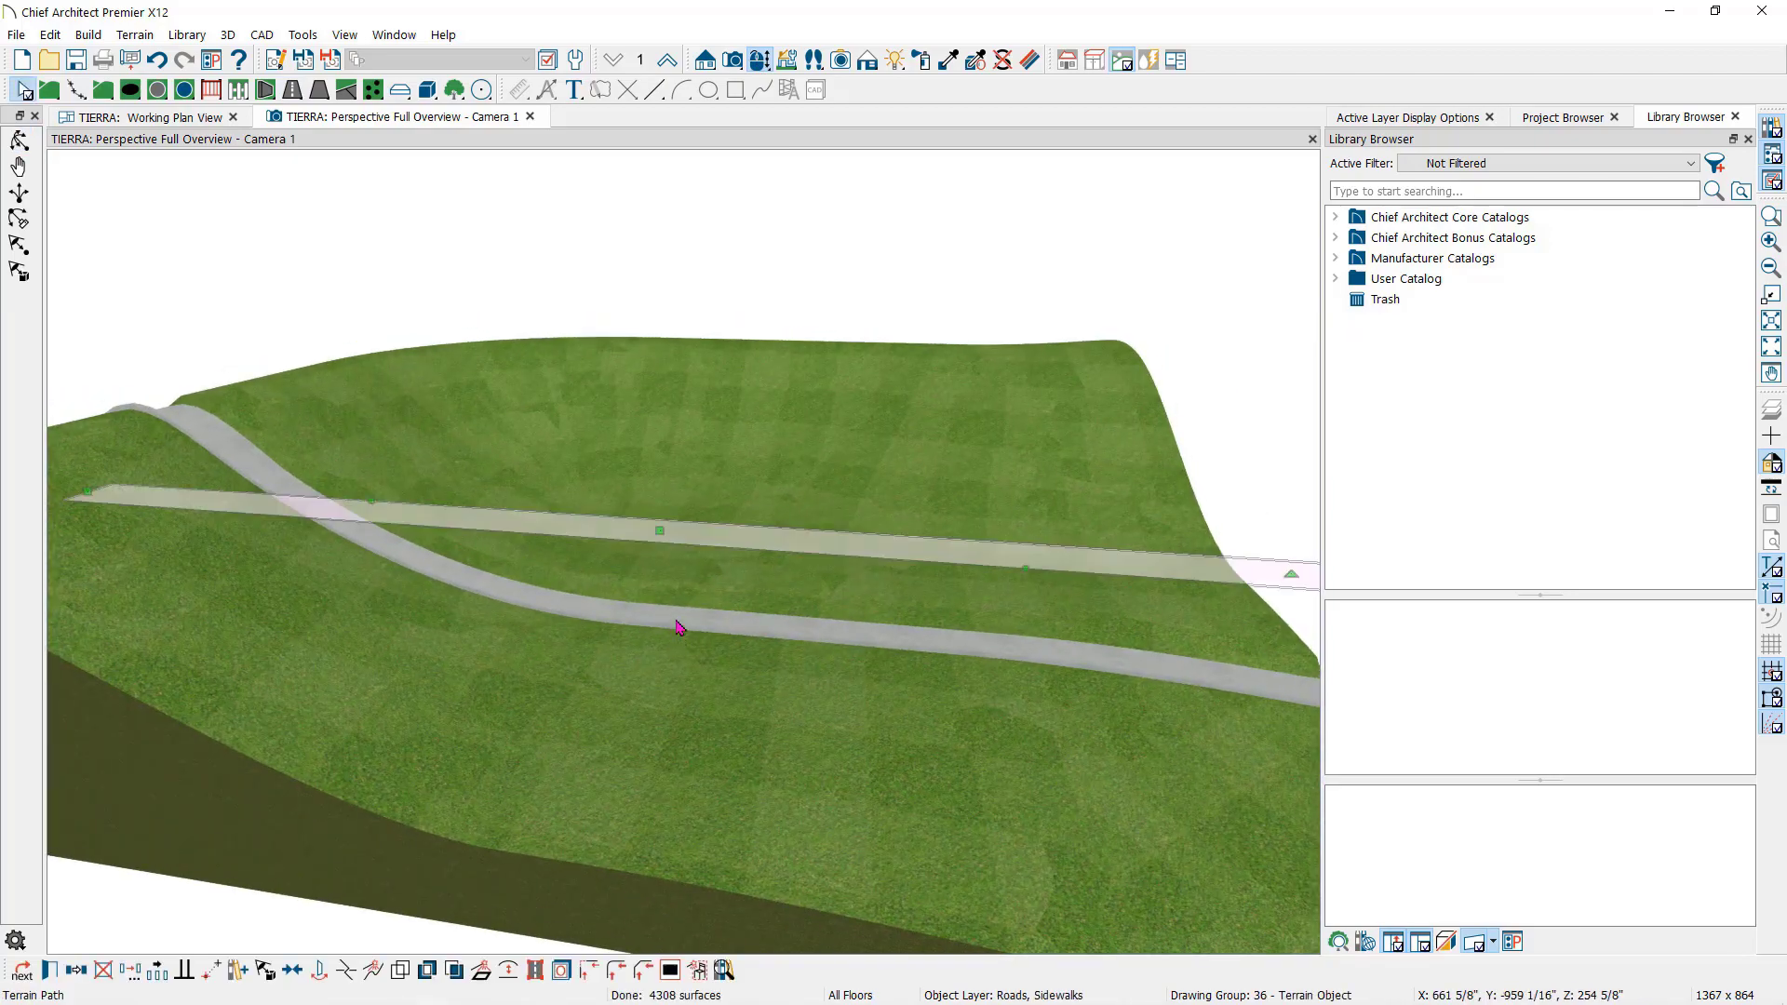
key("Delete")
key("space")
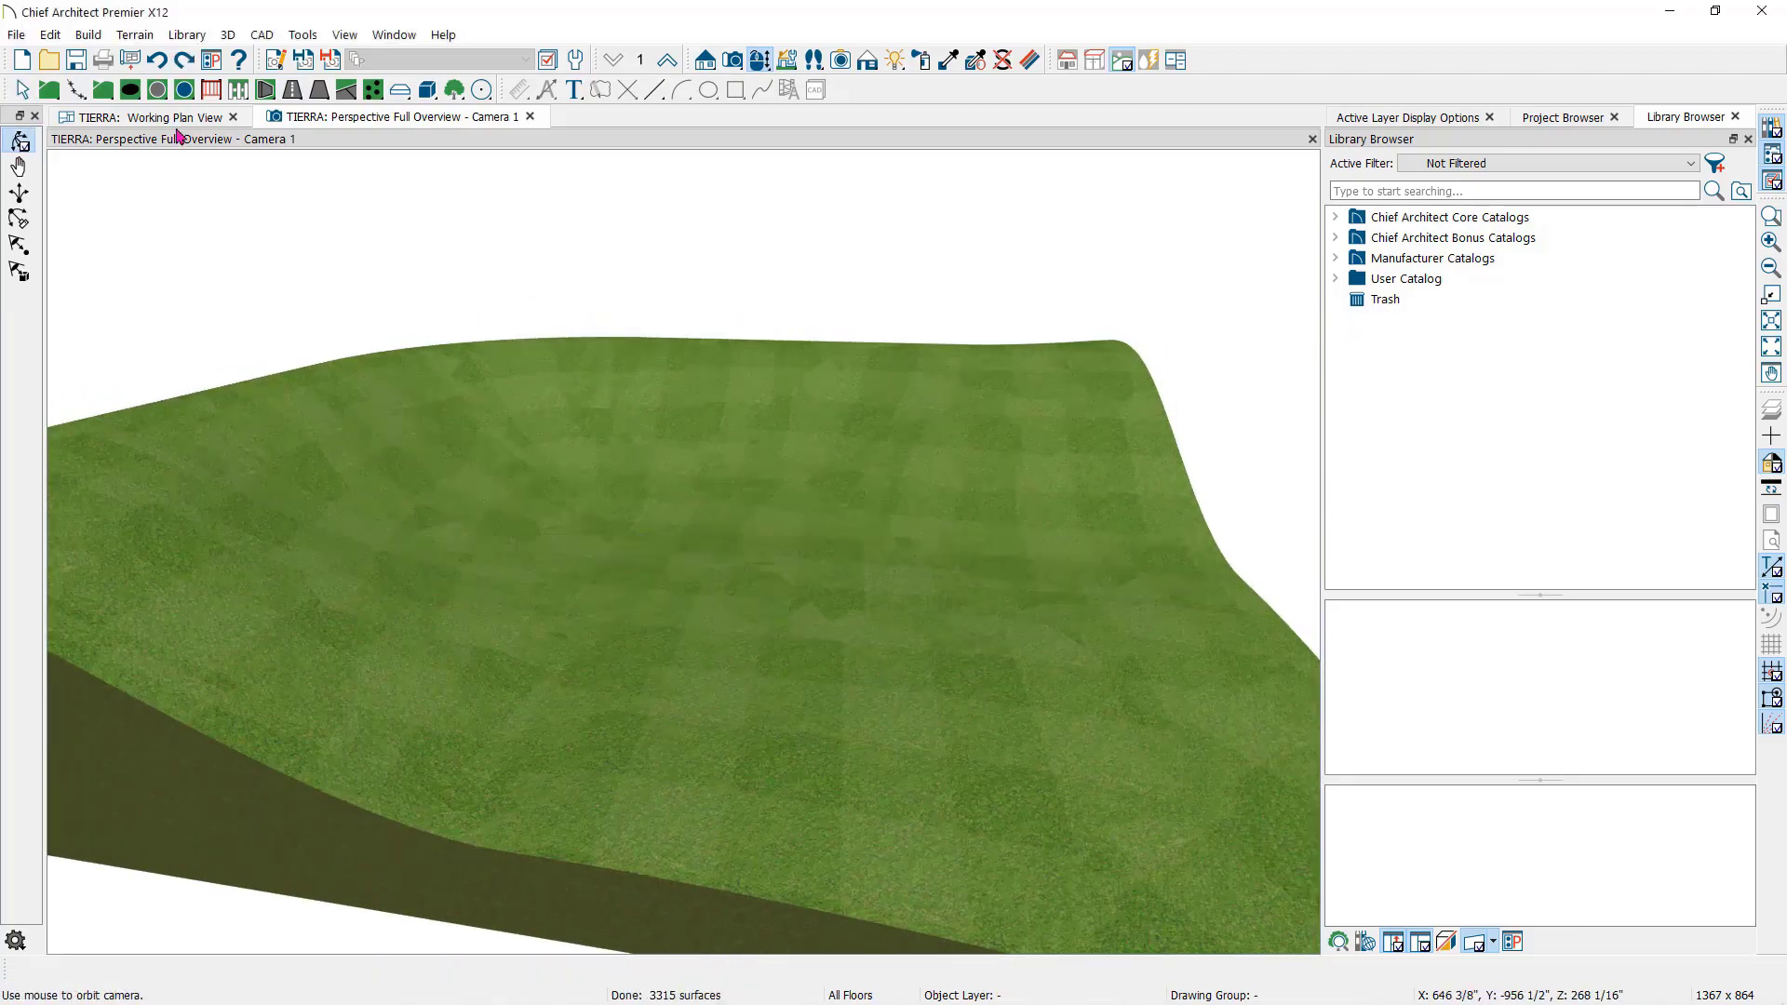
- In plan view, place small square stepping stones and a rectangular stone below them
left_click(166, 119)
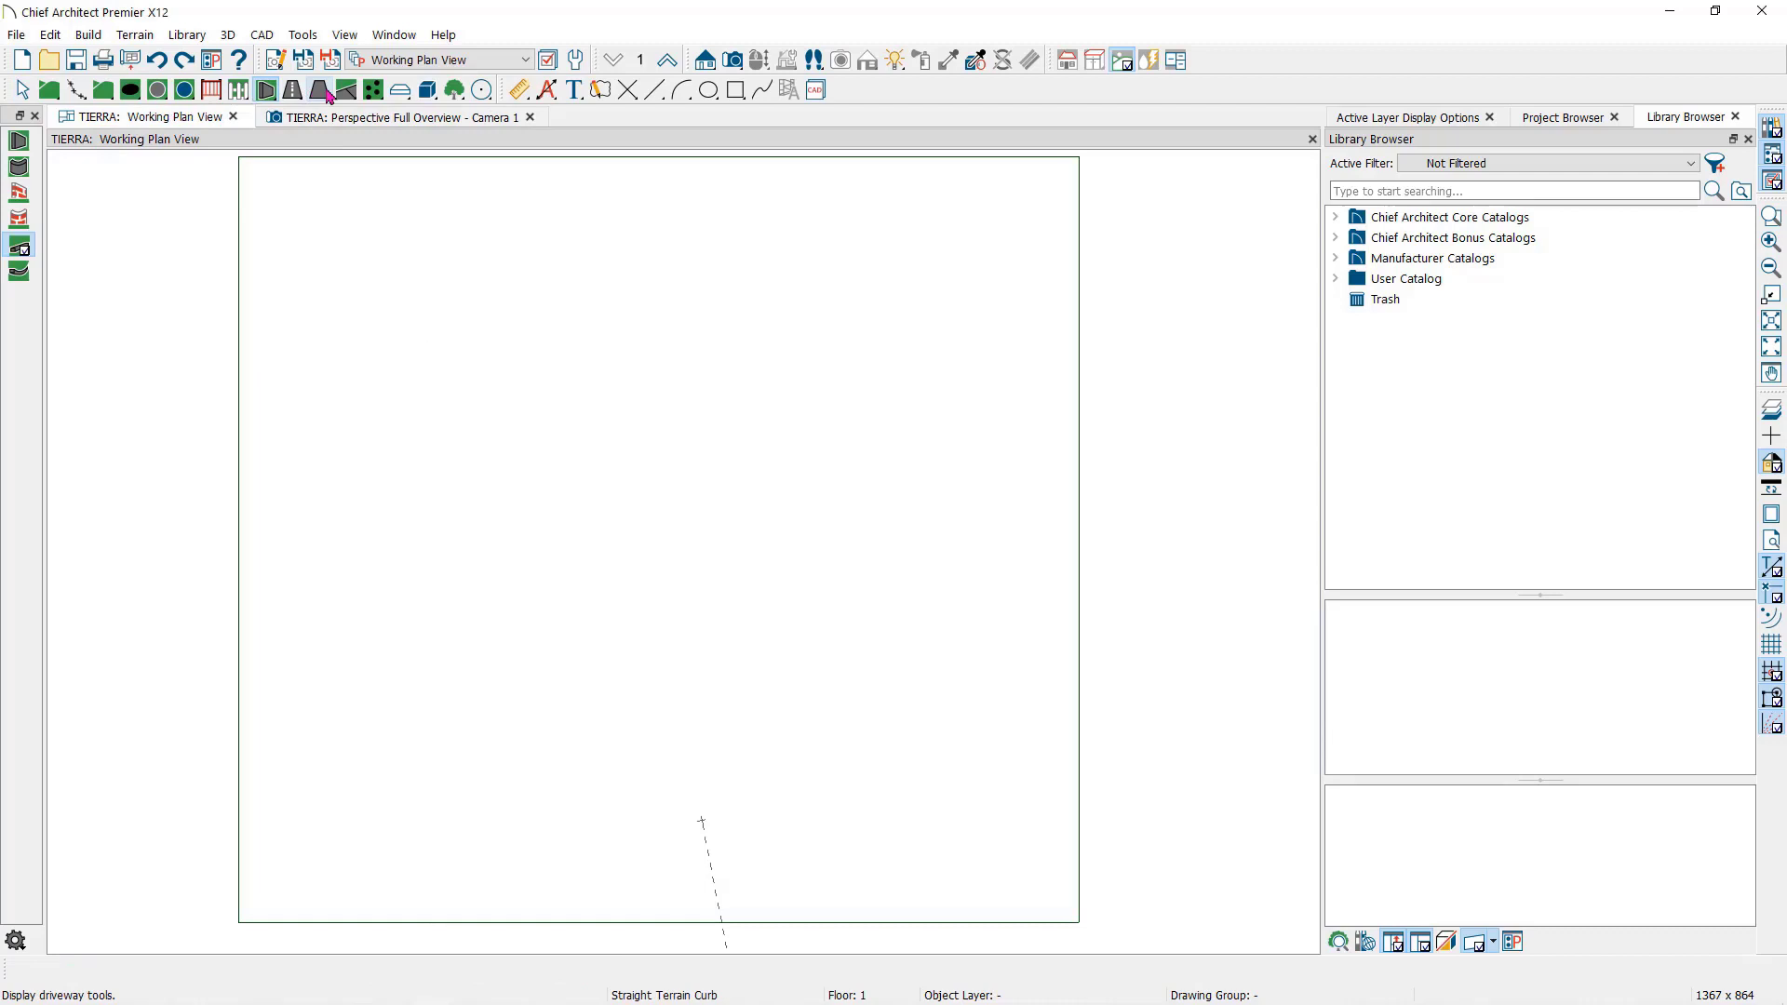
left_click(375, 92)
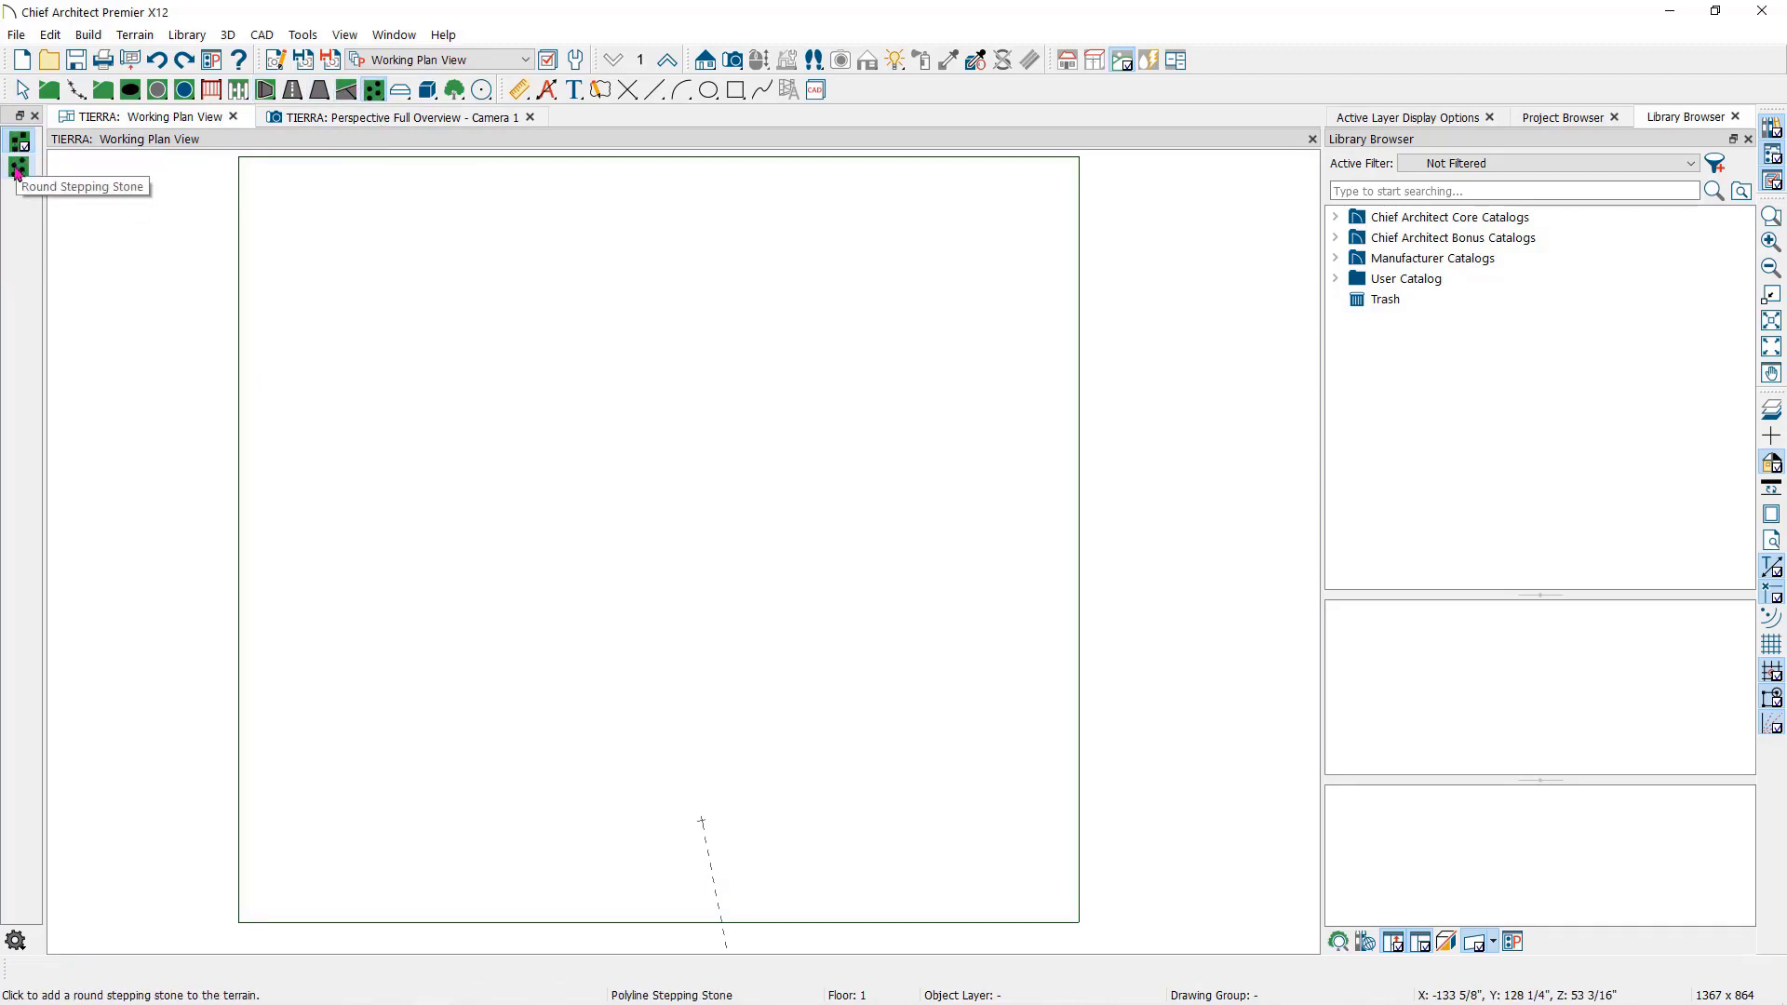
left_click(646, 504)
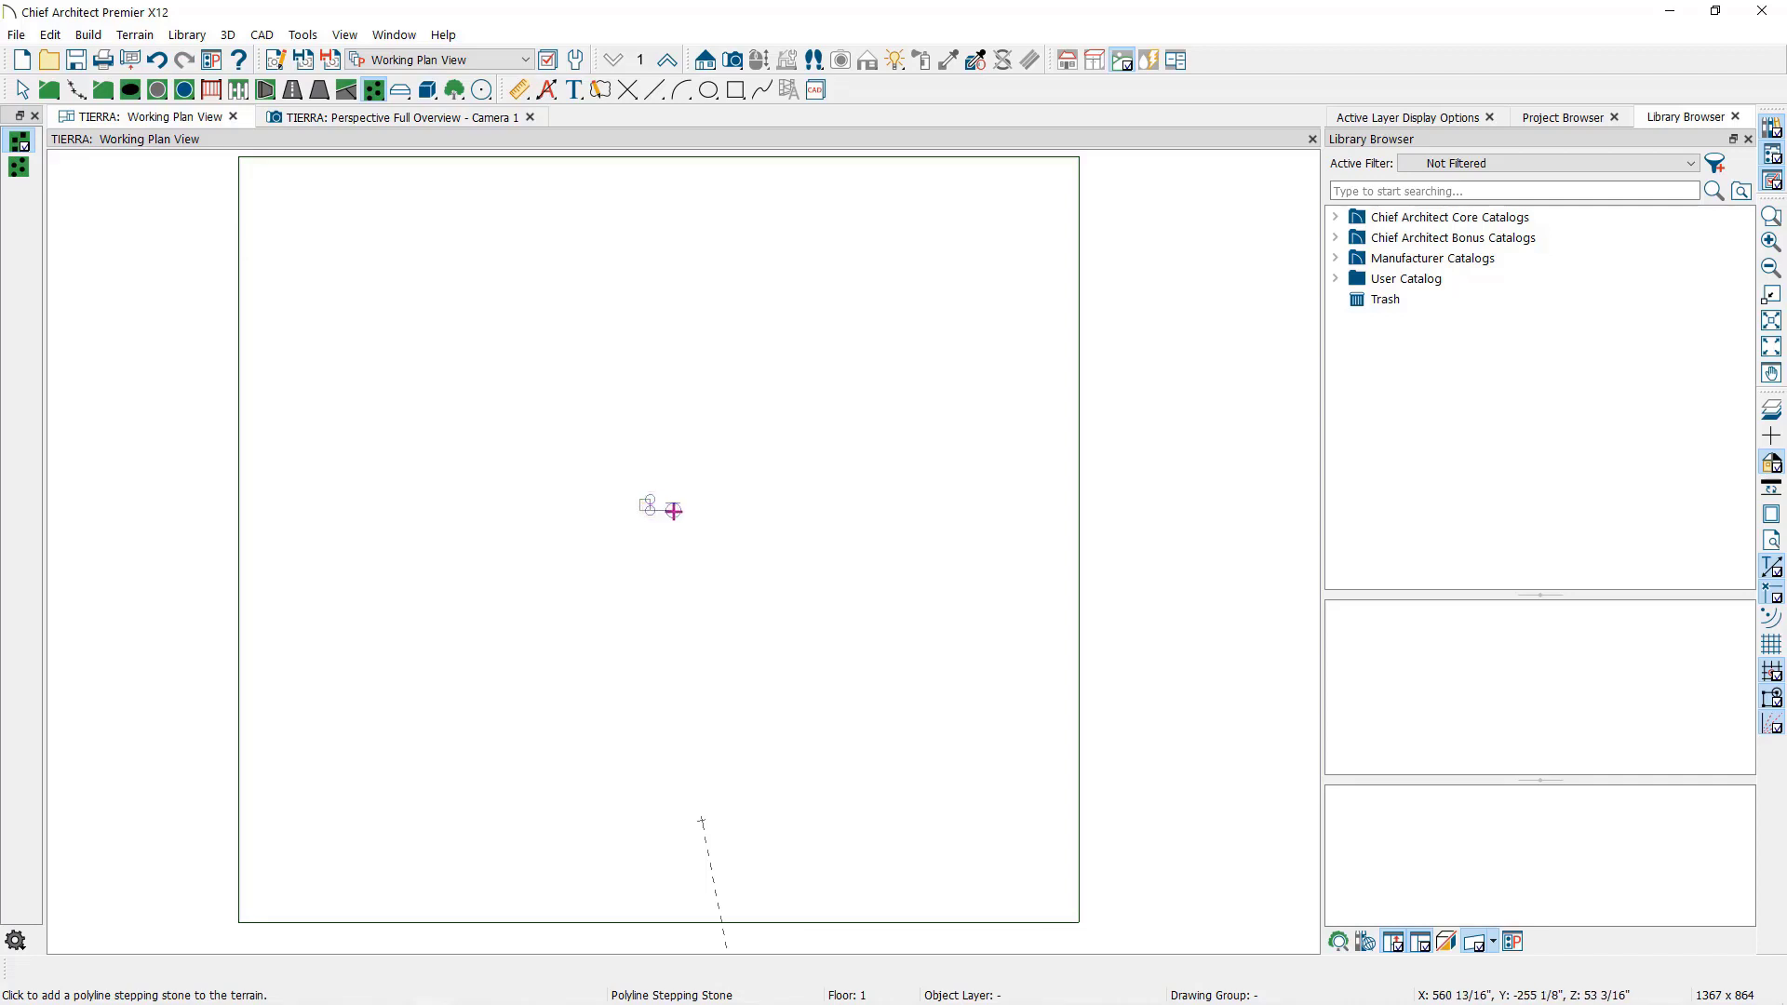
left_click(674, 511)
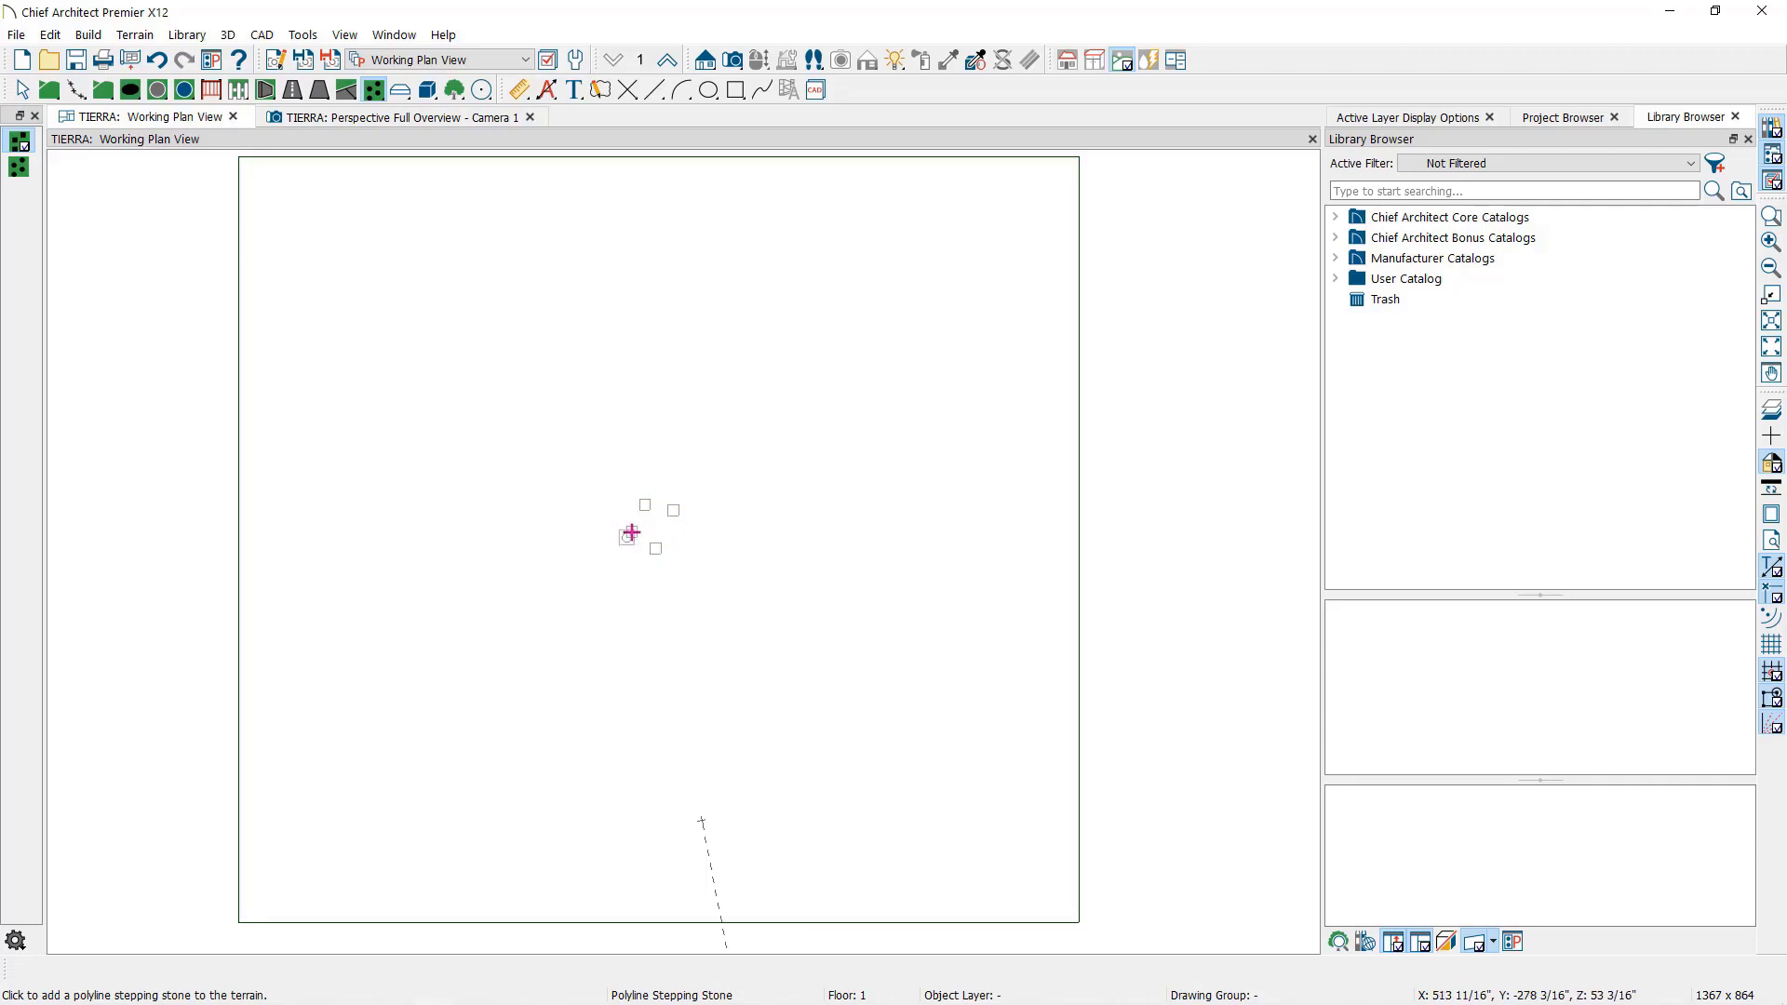
left_click(632, 531)
left_click_drag(683, 582, 746, 630)
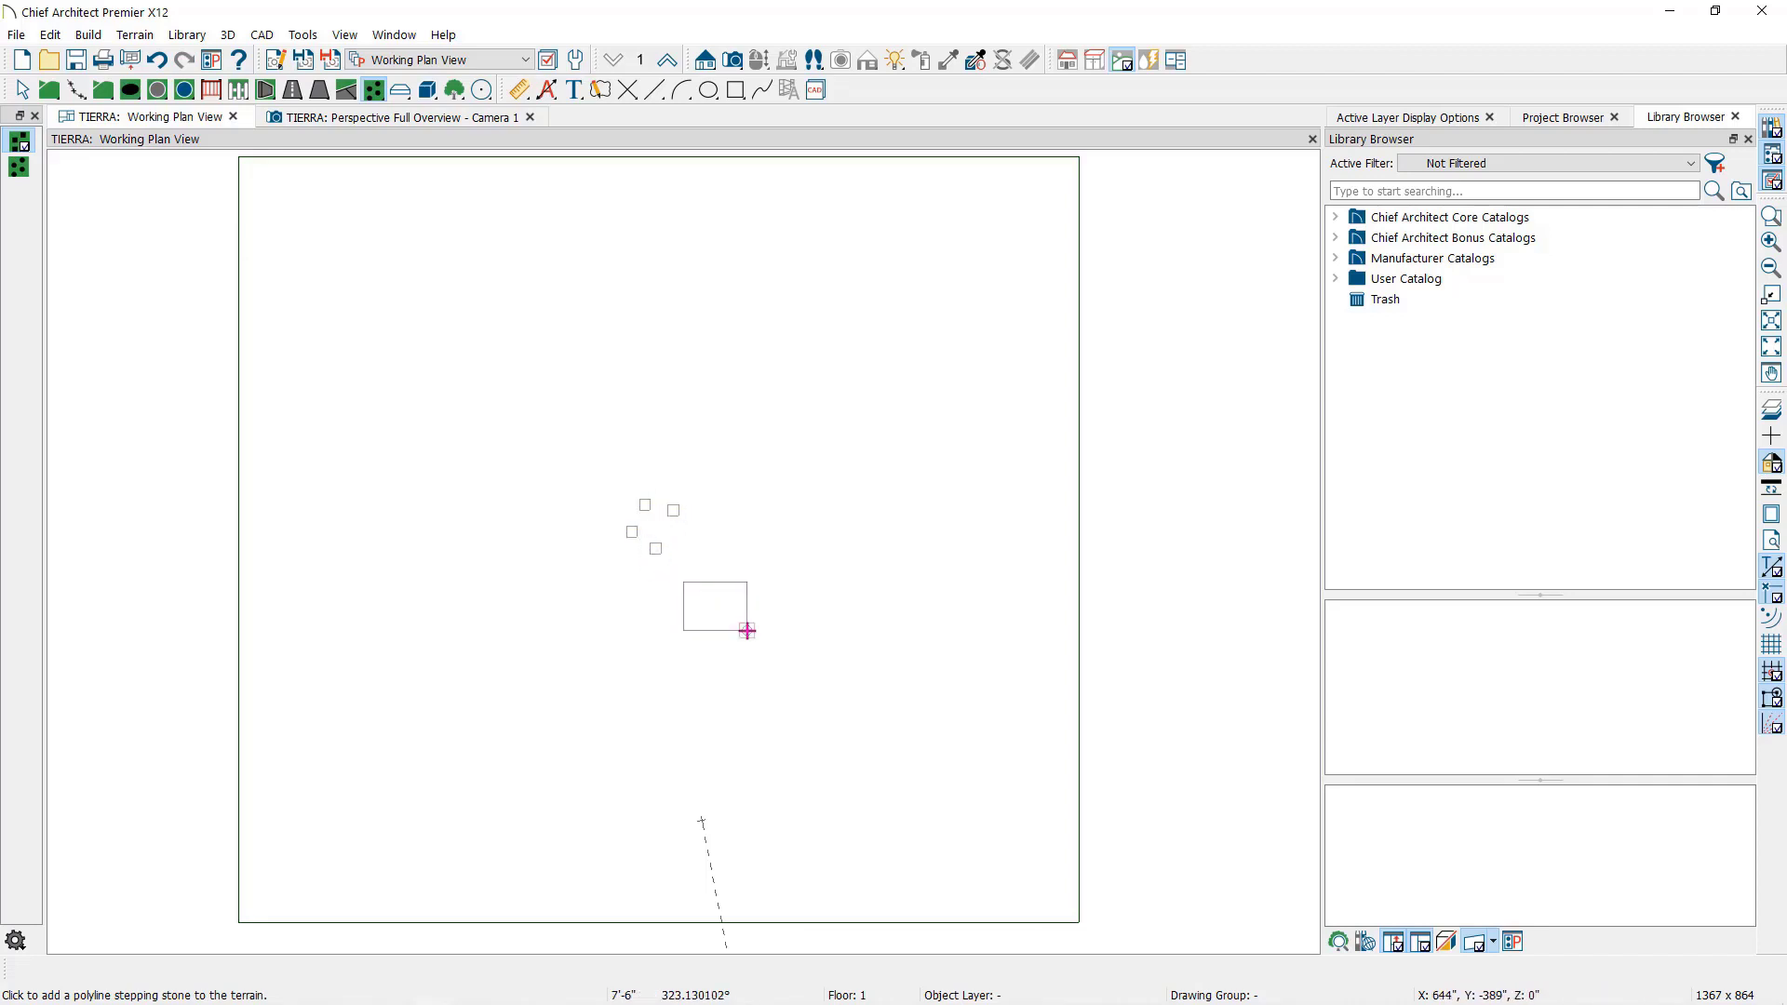
- Add a round stepping stone to the right, enlarge it, and view the stones in 3D
left_click(19, 168)
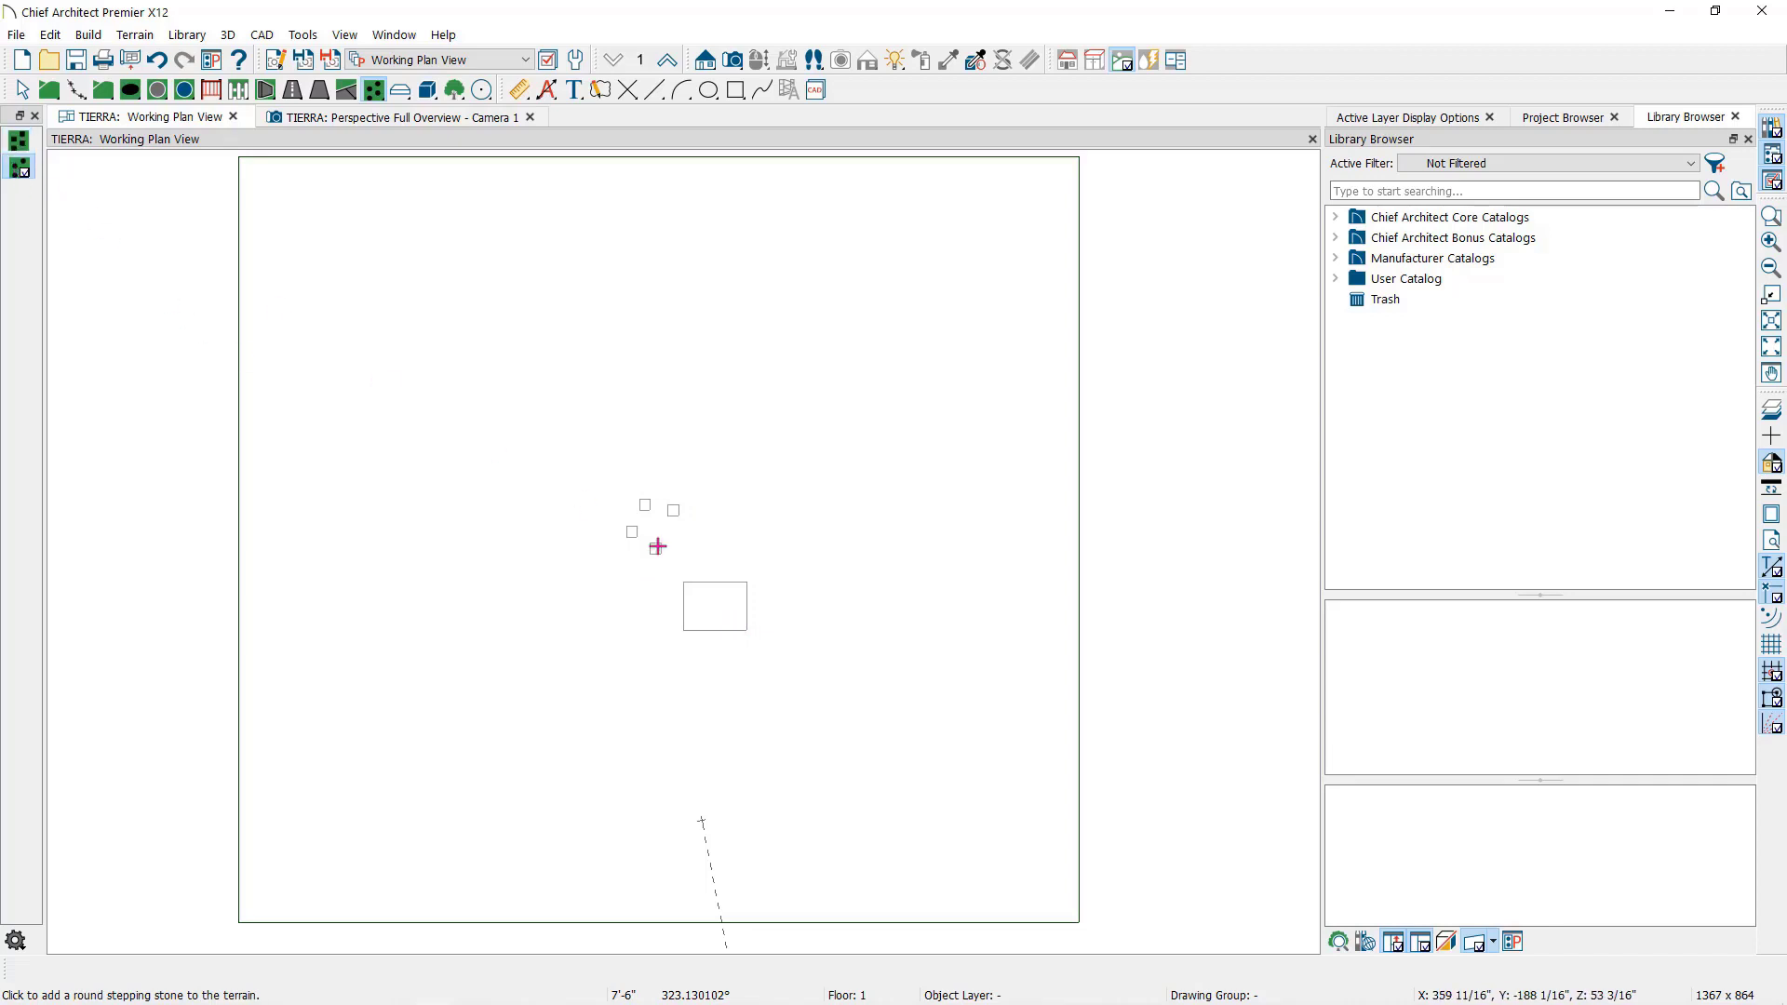
left_click_drag(705, 485, 818, 448)
key("space")
left_click(823, 549)
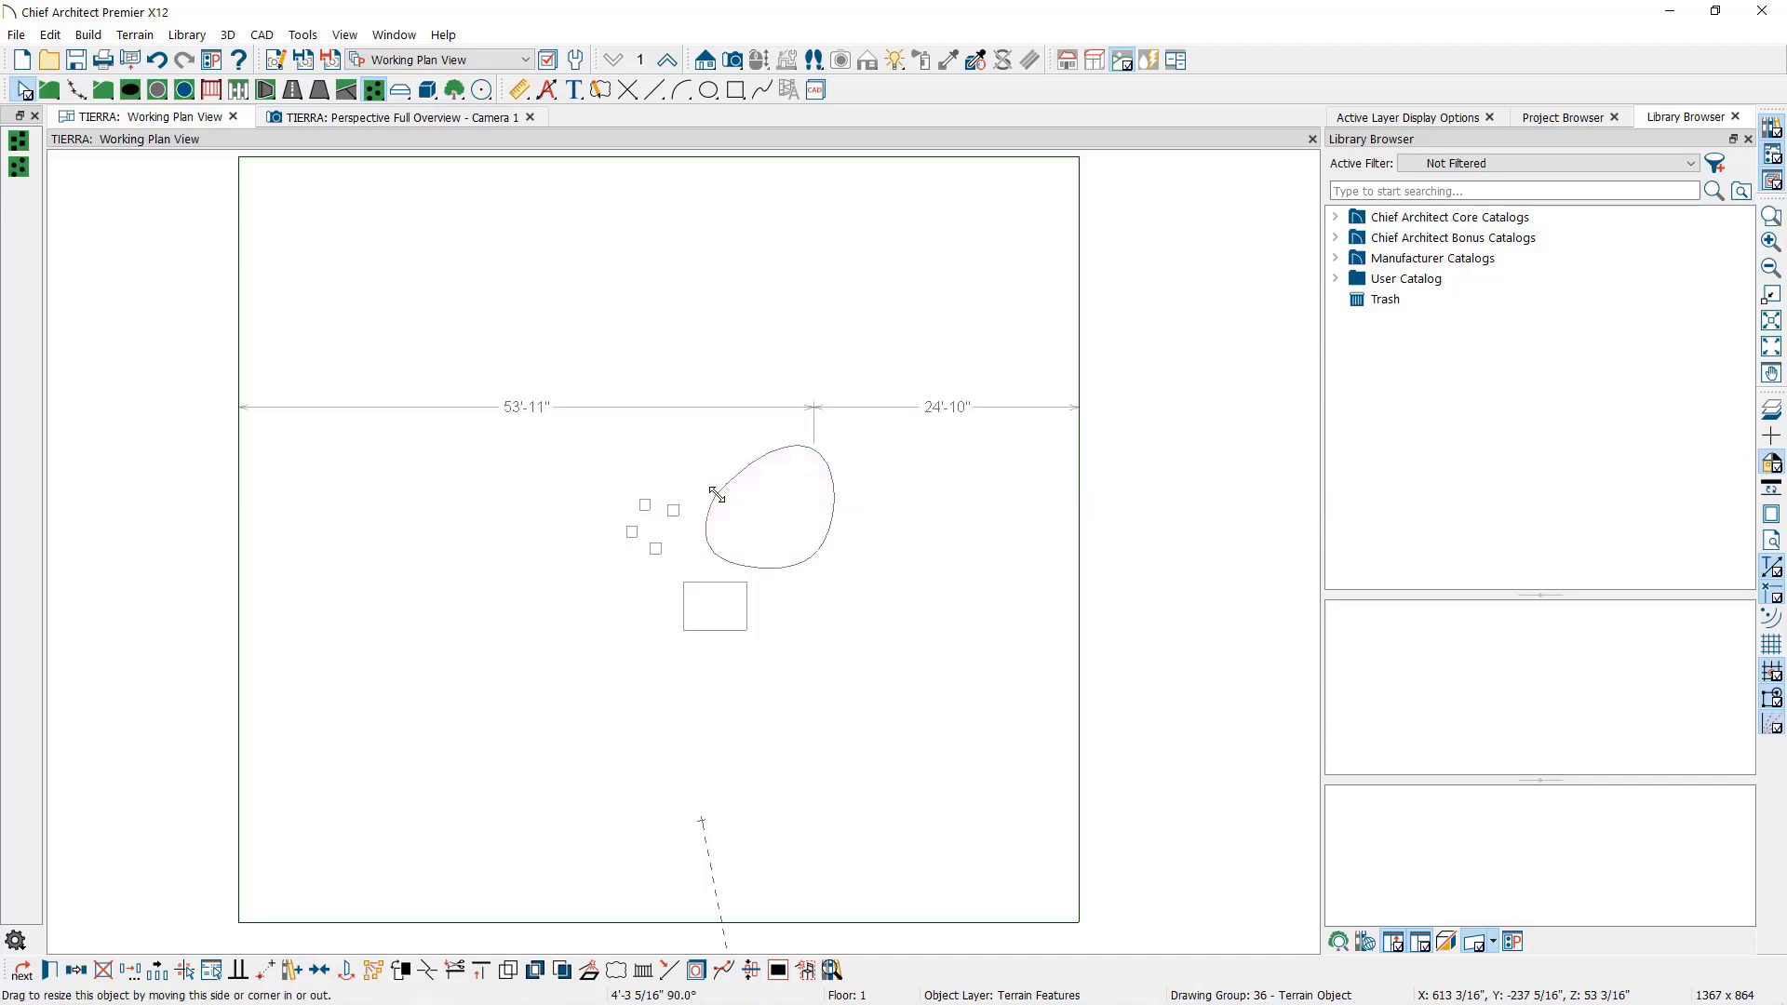
left_click_drag(718, 492, 710, 454)
left_click(535, 383)
left_click(372, 118)
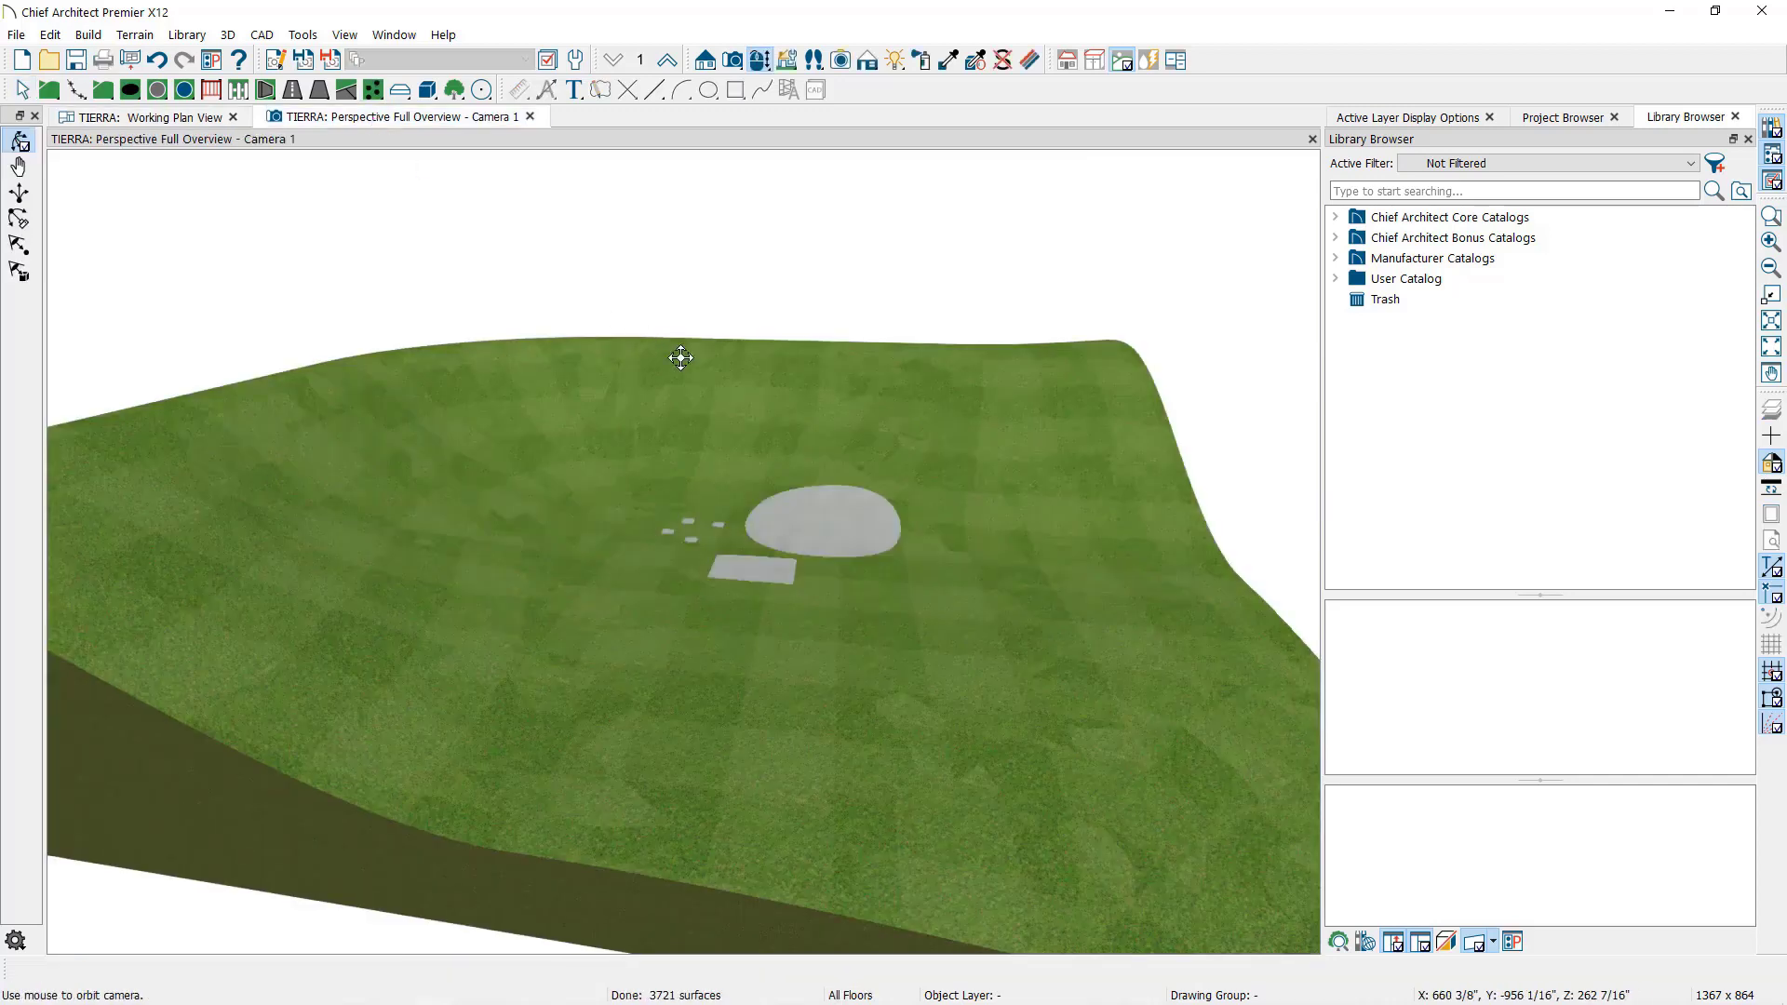
key("space")
- Swap the rounded stone's Concrete material for Blacktop1 from the plan materials, then return to plan view
left_click(848, 536)
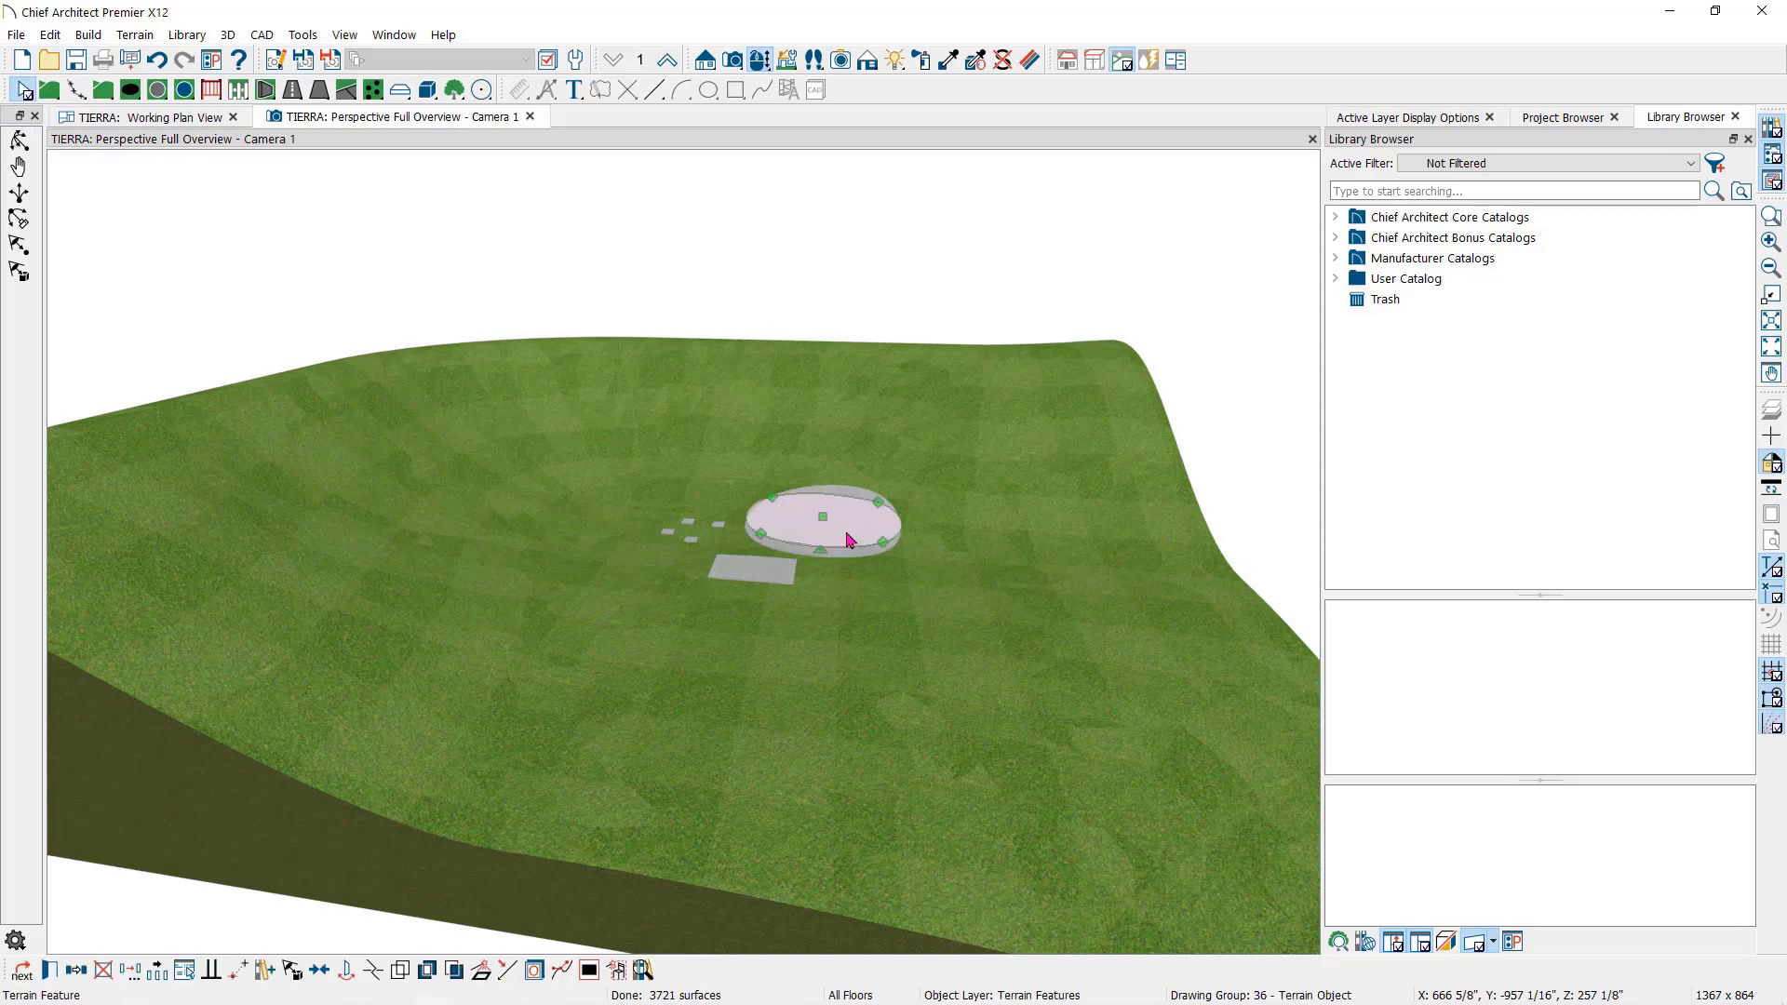
double_click(848, 536)
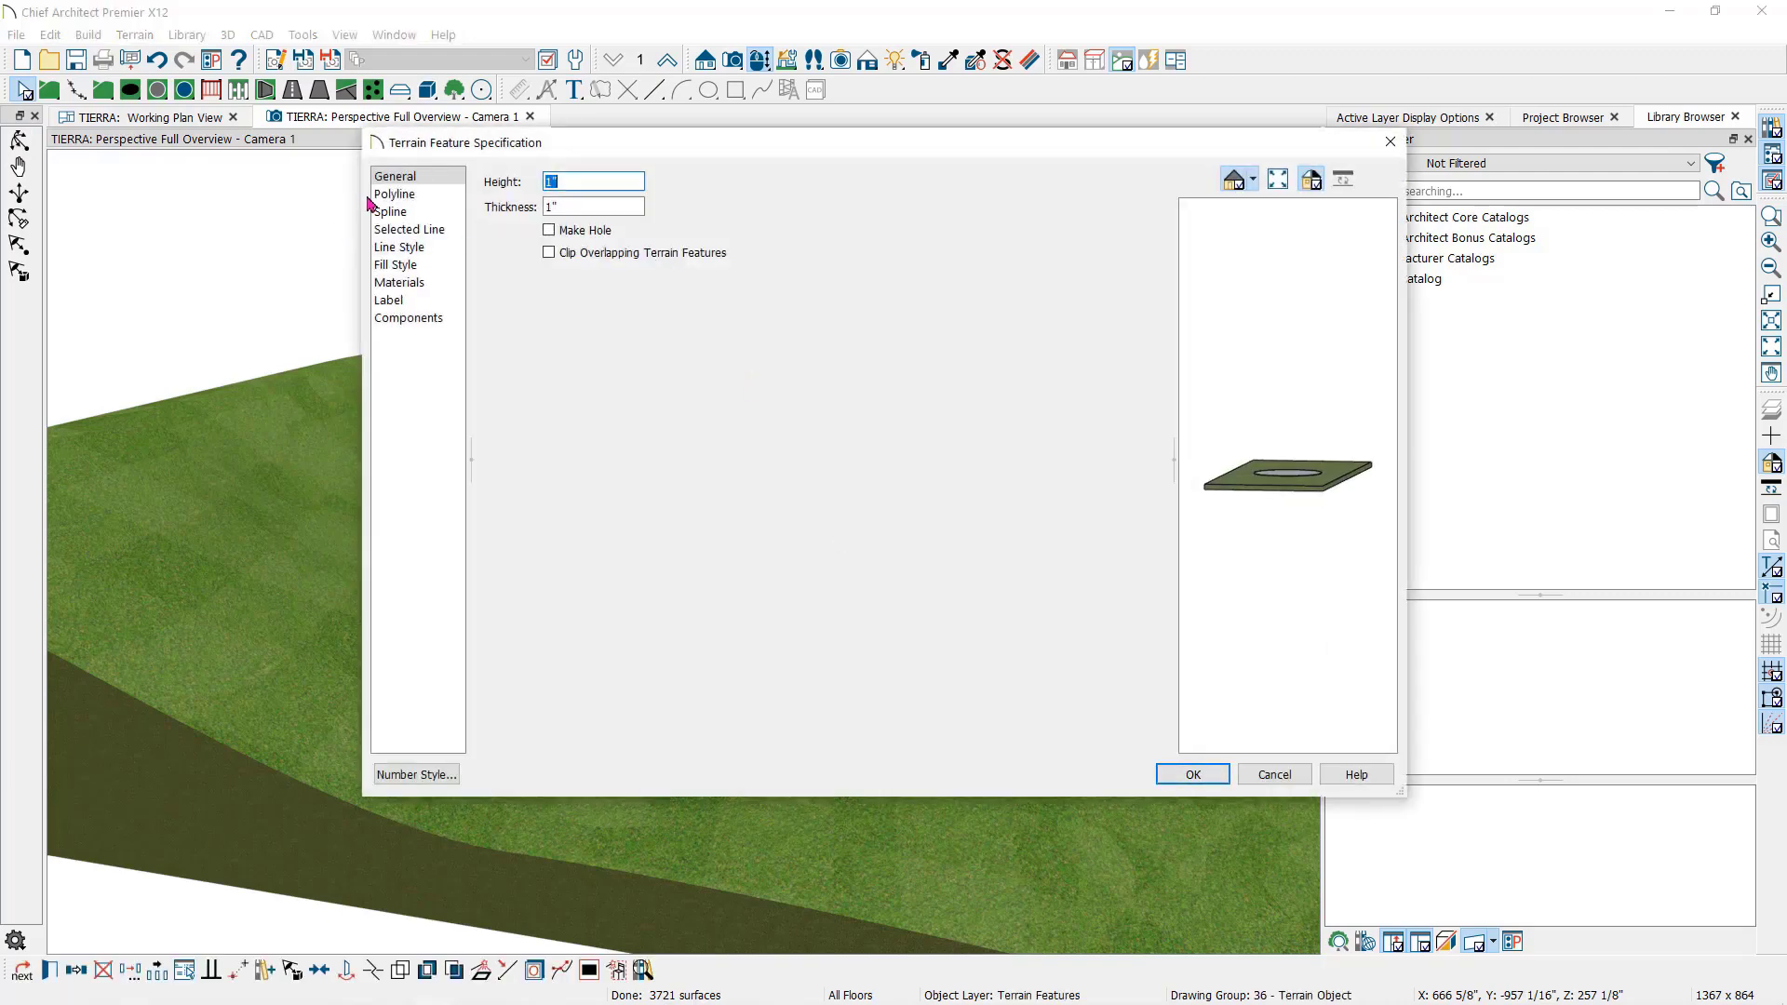
left_click(590, 209)
left_click(410, 287)
left_click(582, 221)
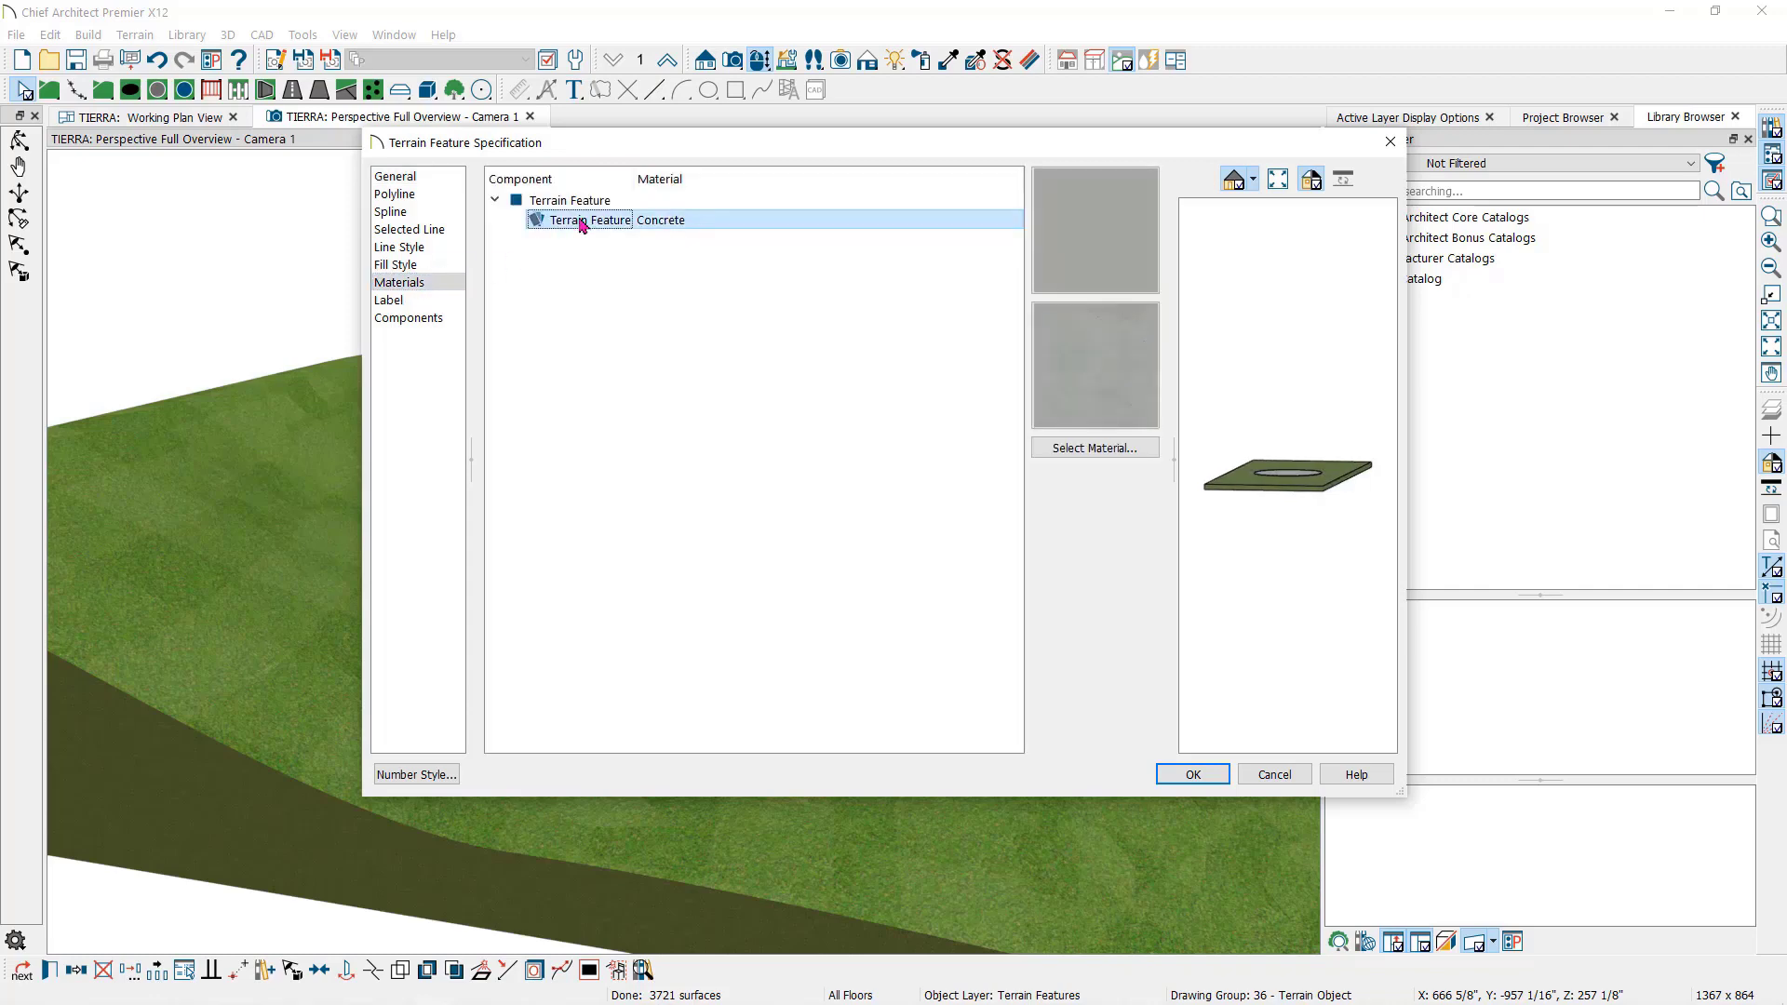
left_click(1095, 448)
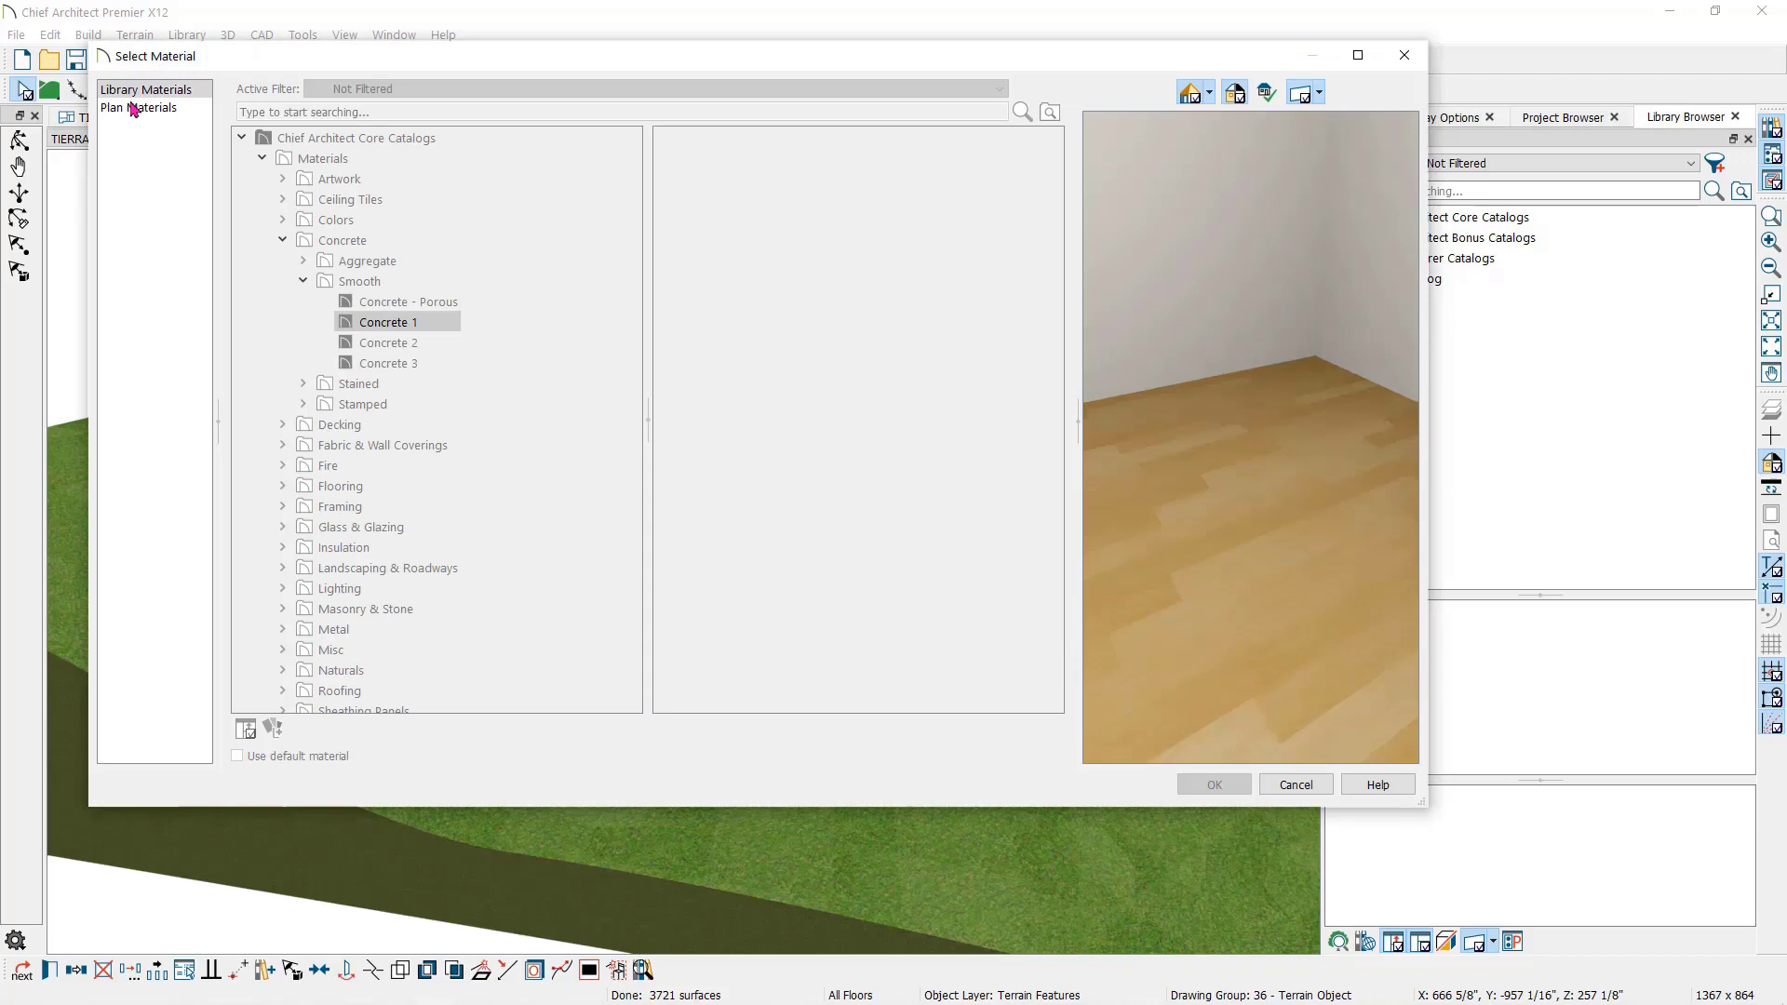
left_click(134, 107)
left_click(259, 255)
left_click(1215, 785)
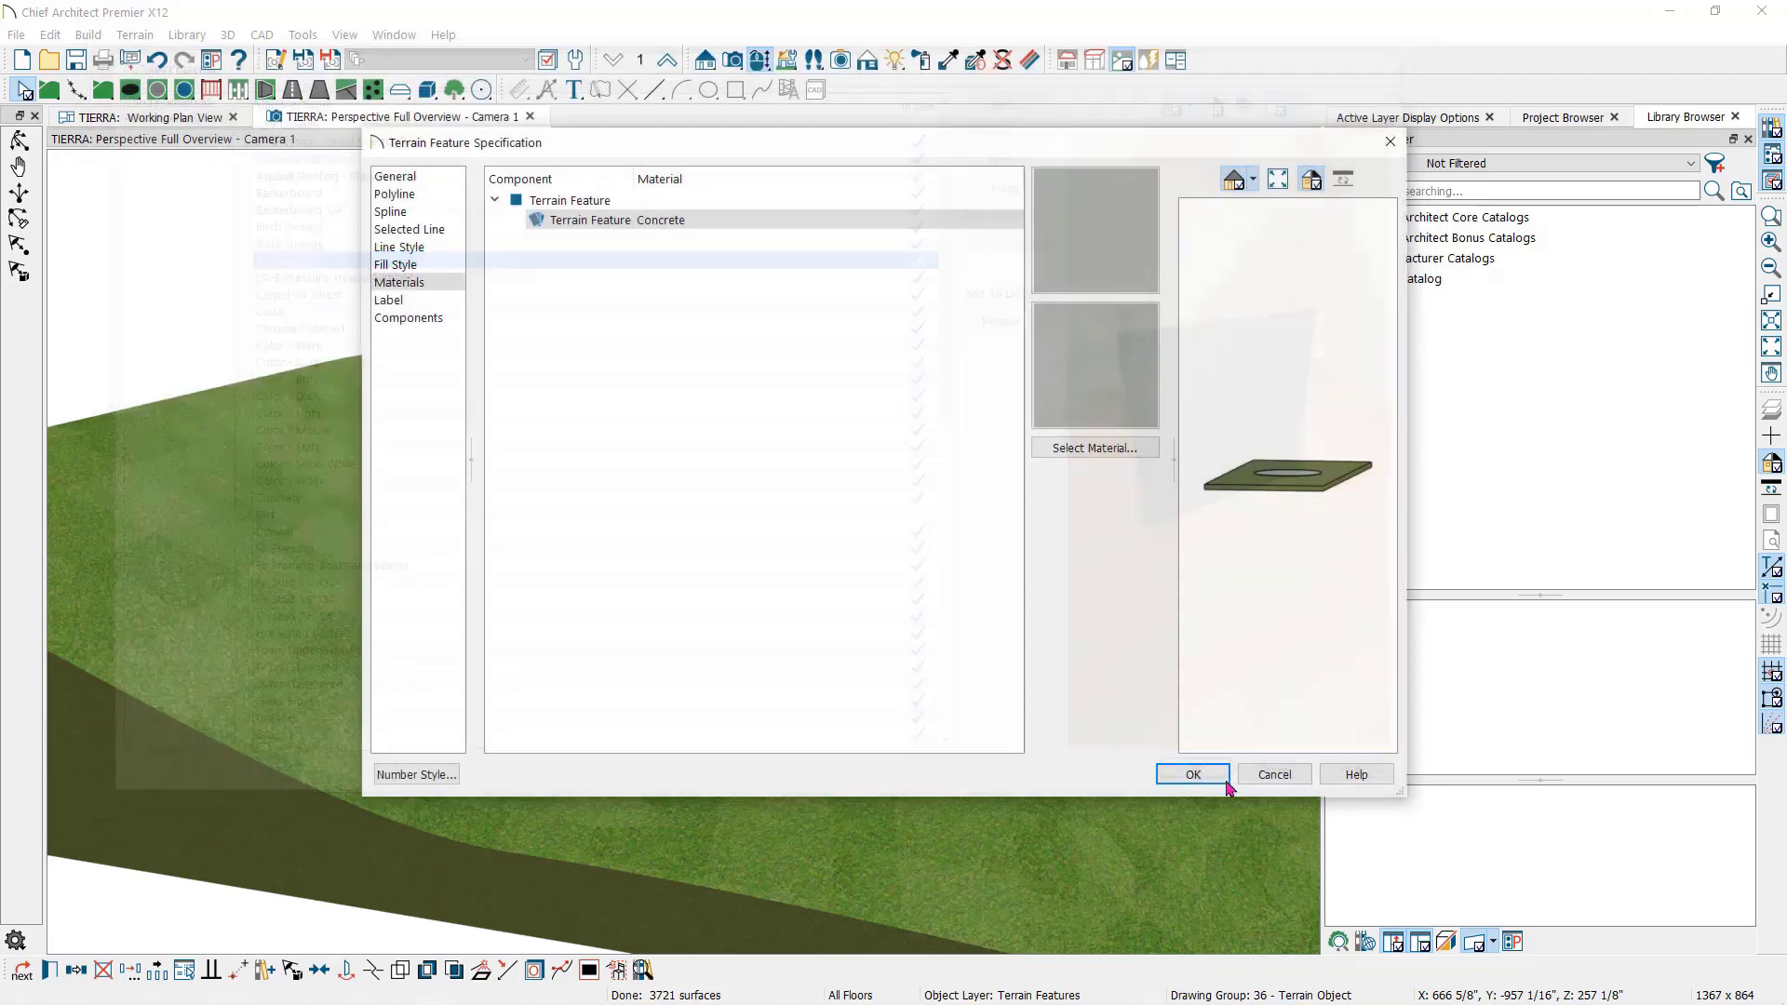
left_click(1187, 776)
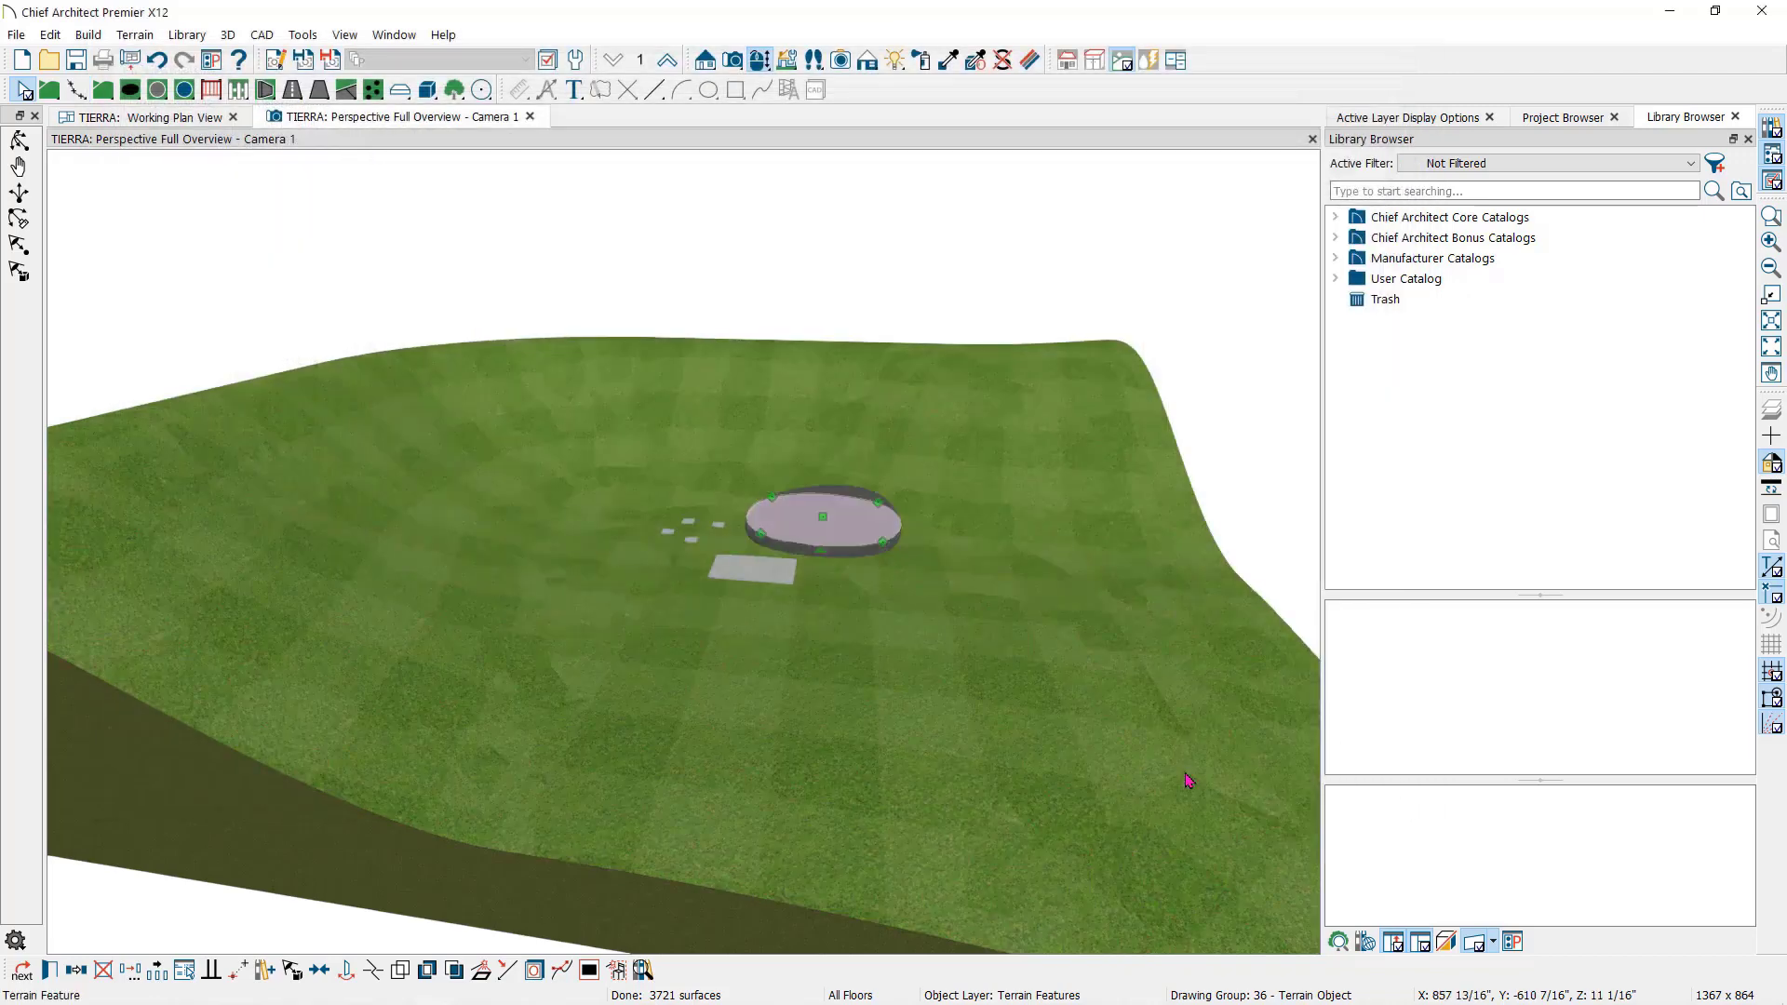
left_click(200, 117)
- Delete all six stepping stones, draw one large round stone across the plan centre, and view it in 3D
left_click_drag(676, 495, 934, 686)
key("Delete")
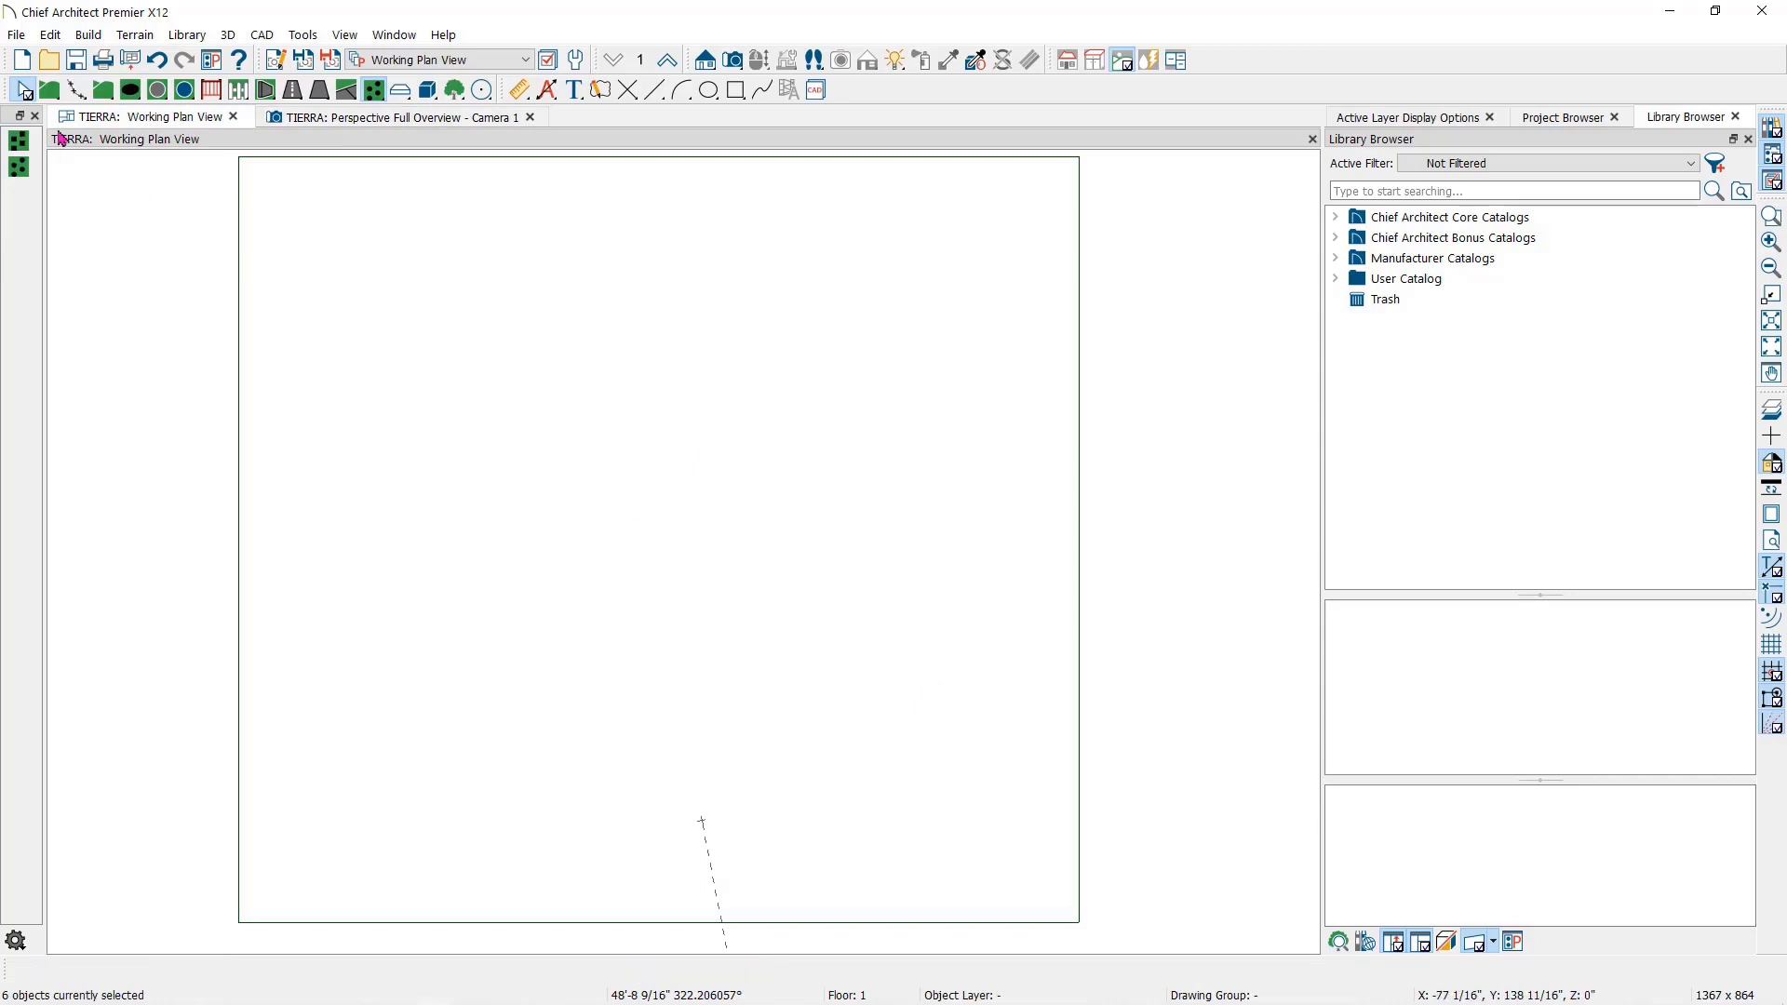
left_click(18, 166)
left_click_drag(427, 363, 891, 684)
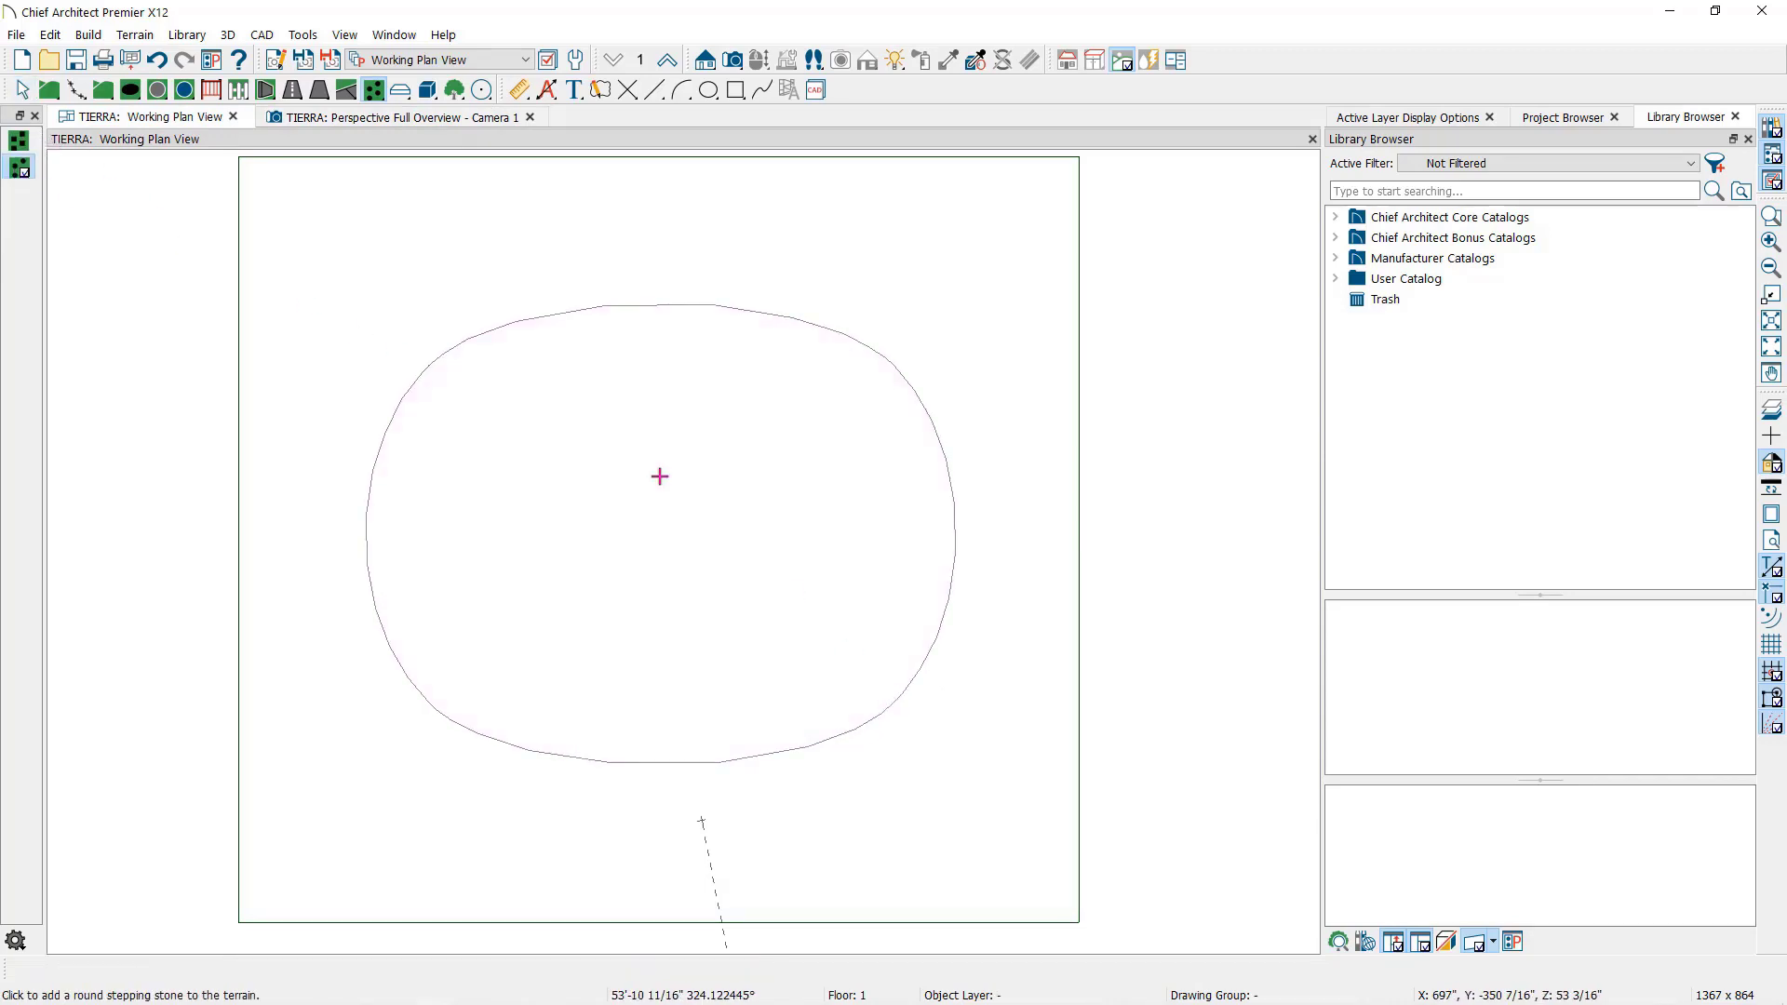
left_click(410, 118)
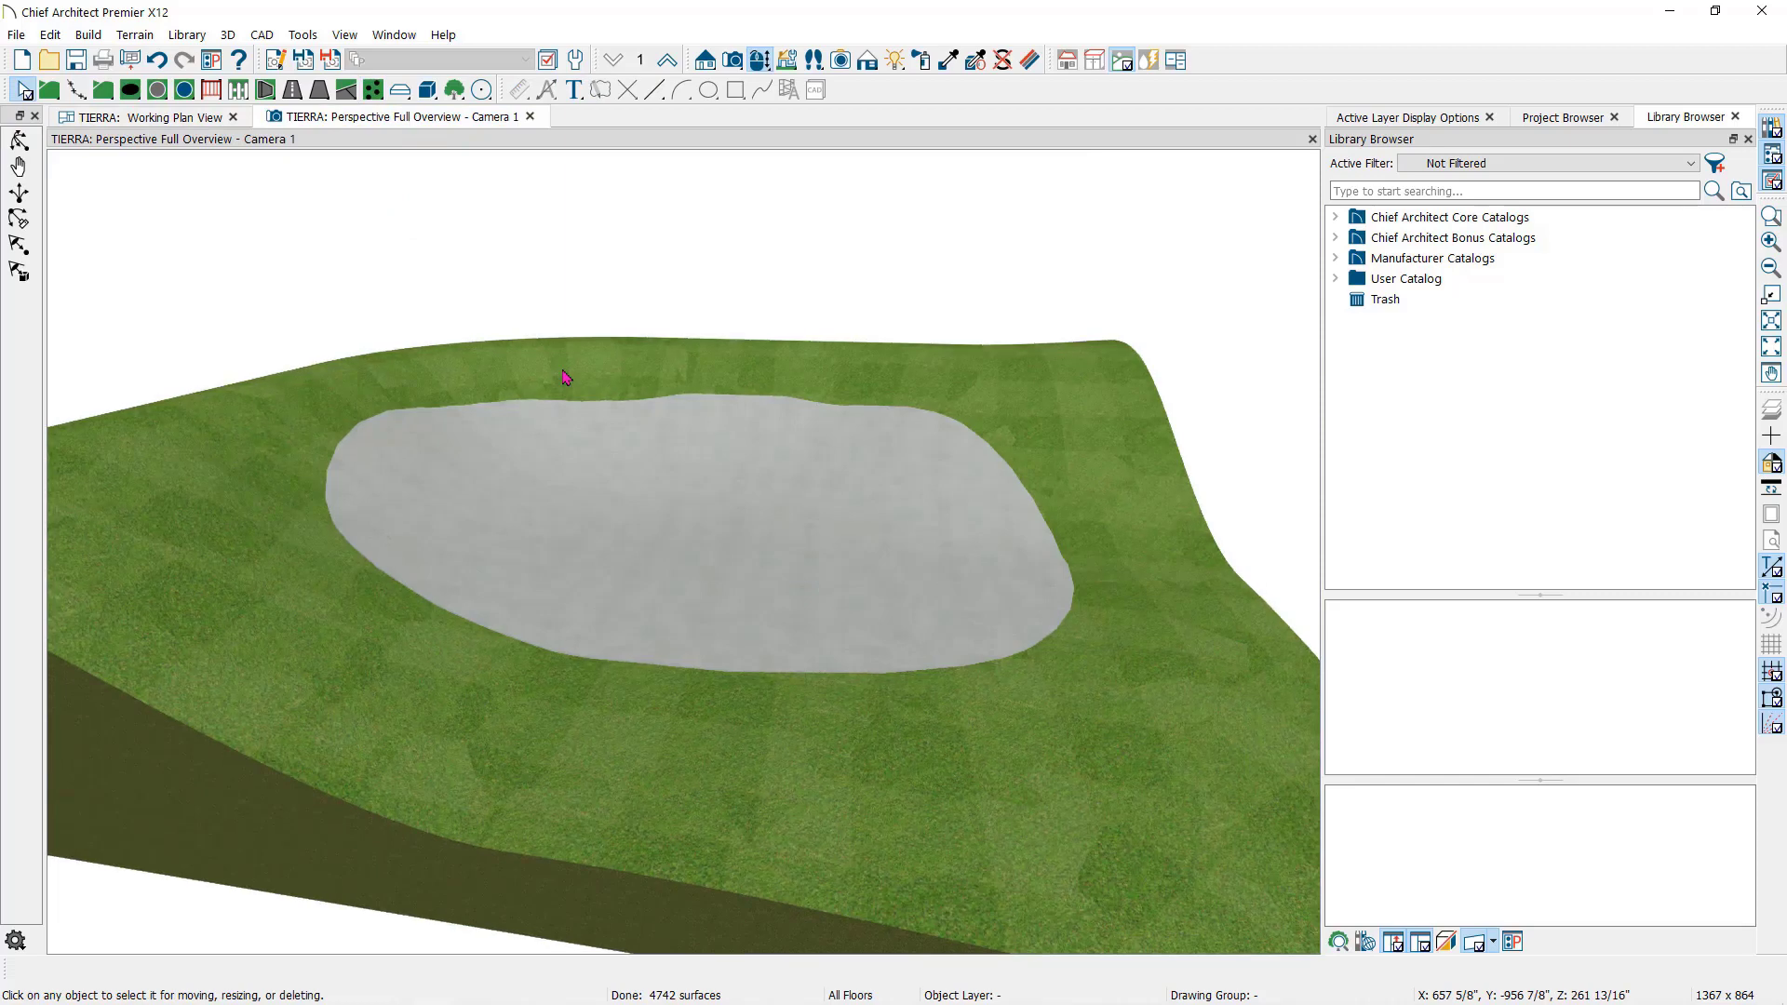